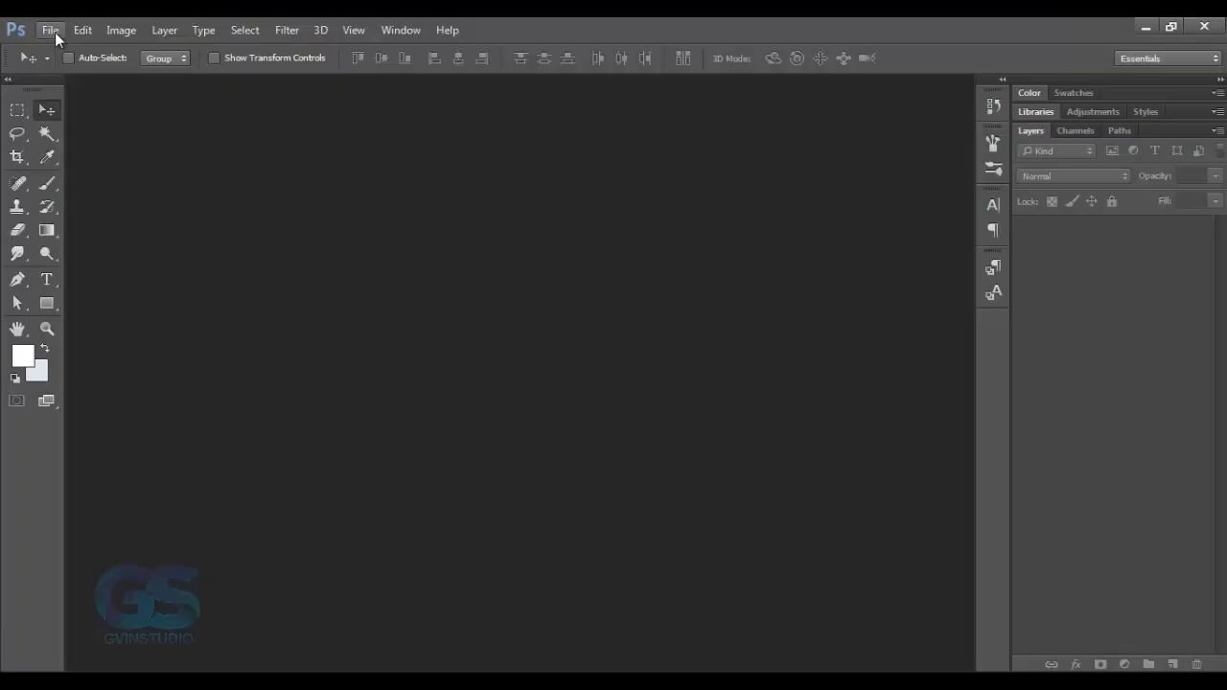
Step: Start a new blank document from the File > New command
left_click(54, 31)
left_click(57, 48)
Step: Create the blank document, open the stormy sky photo and drag it into the new canvas
key("Return")
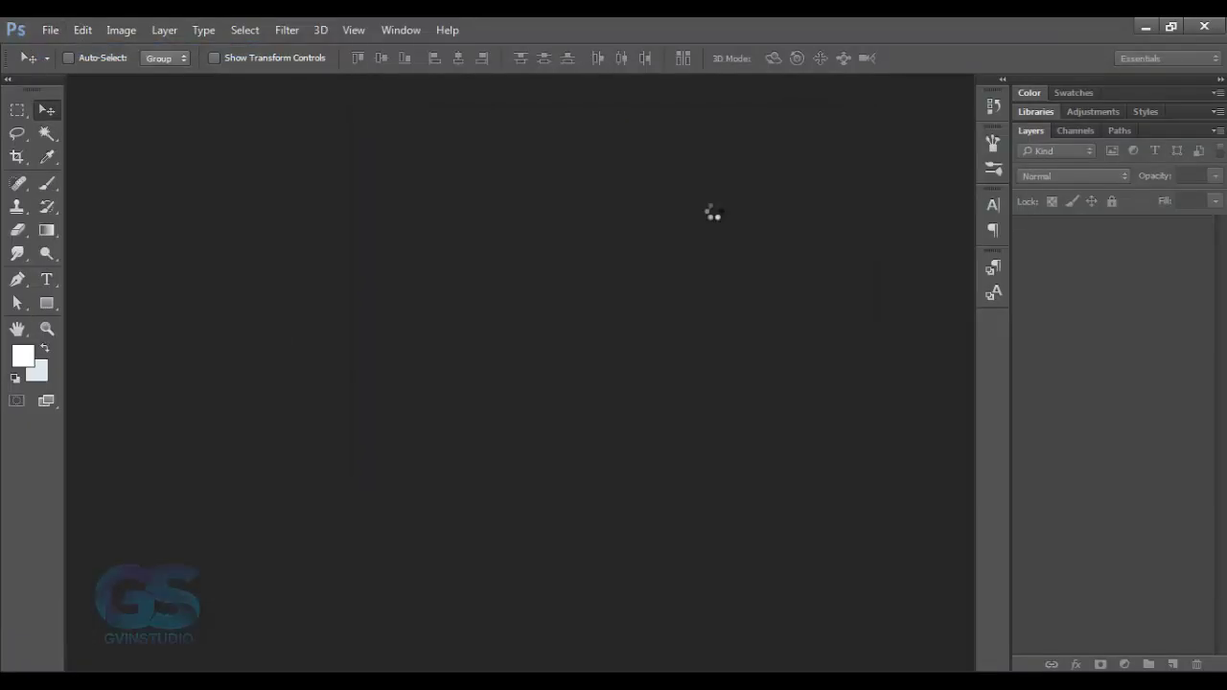
left_click(48, 32)
left_click(65, 68)
left_click(205, 305)
left_click(811, 521)
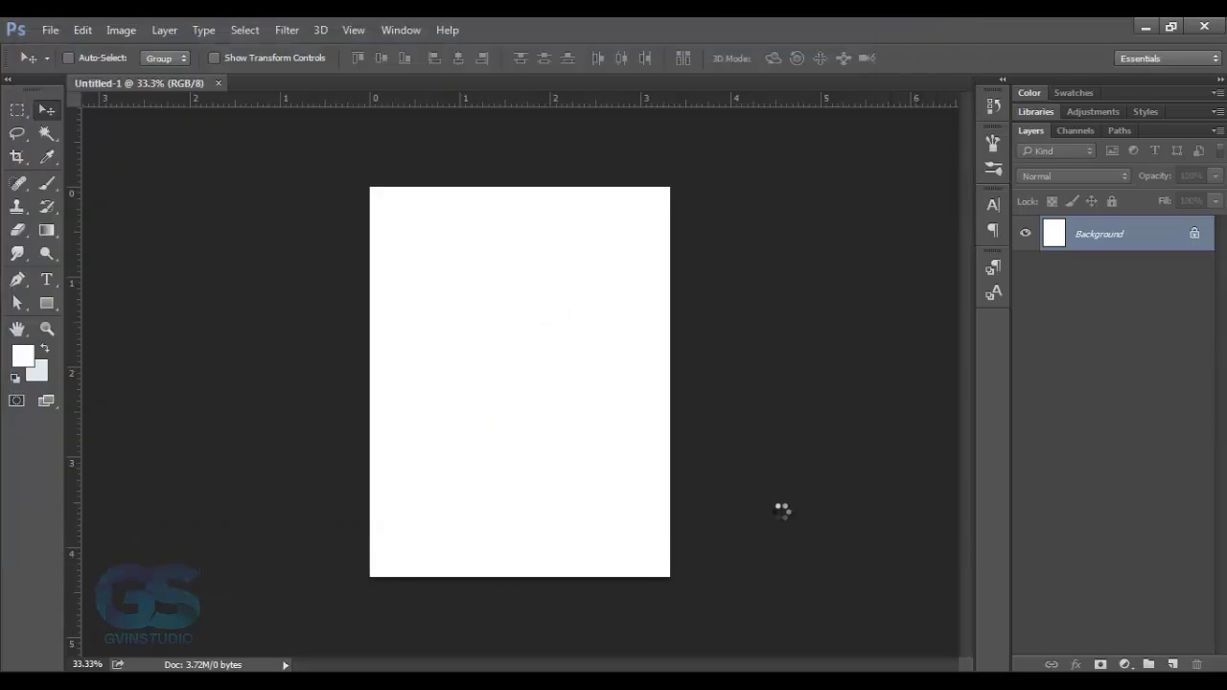
mouse_move(295, 239)
left_mouse_down()
mouse_move(206, 91)
mouse_move(559, 389)
left_mouse_up()
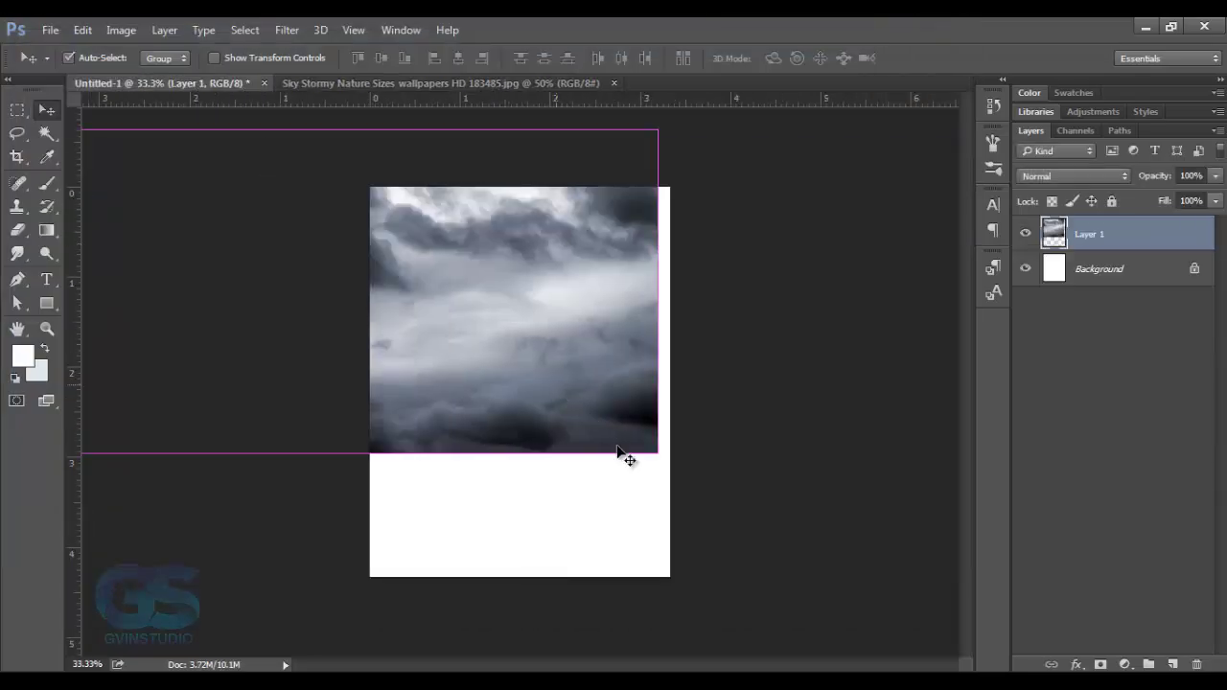
Step: Scale the sky layer to cover the portrait canvas and close the sky source image
key("ctrl+t")
mouse_move(624, 454)
left_mouse_down()
mouse_move(804, 589)
mouse_move(835, 575)
left_mouse_up()
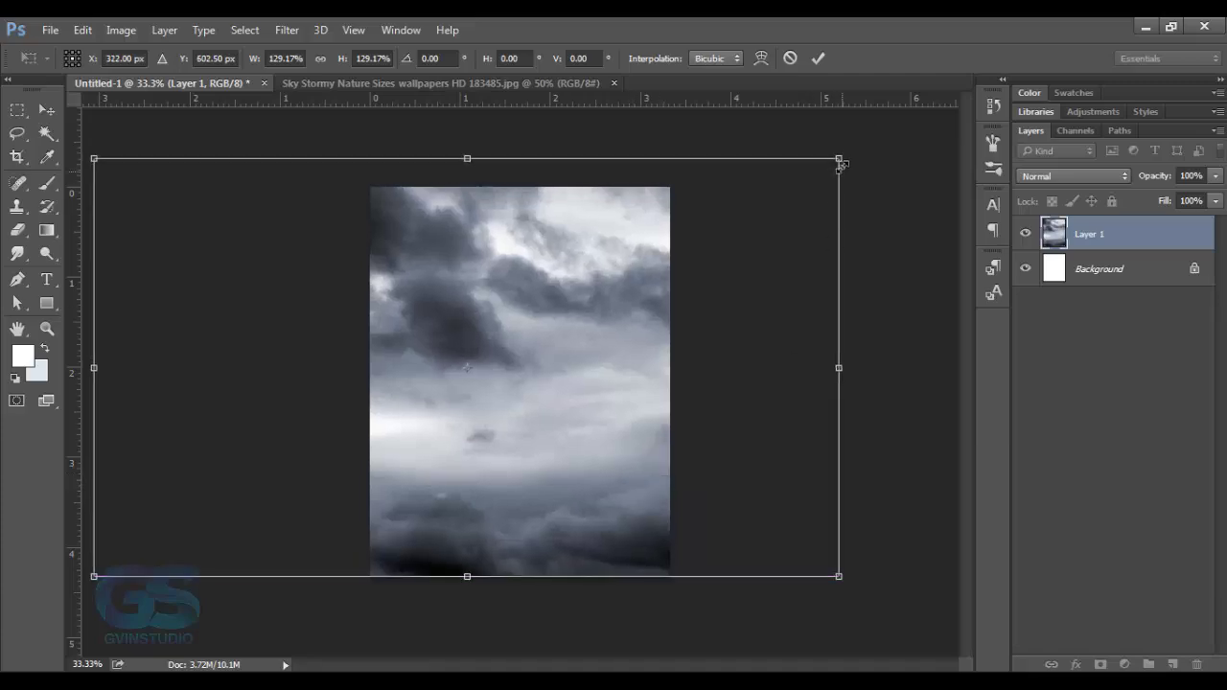
left_click_drag(836, 154, 796, 181)
key("Return")
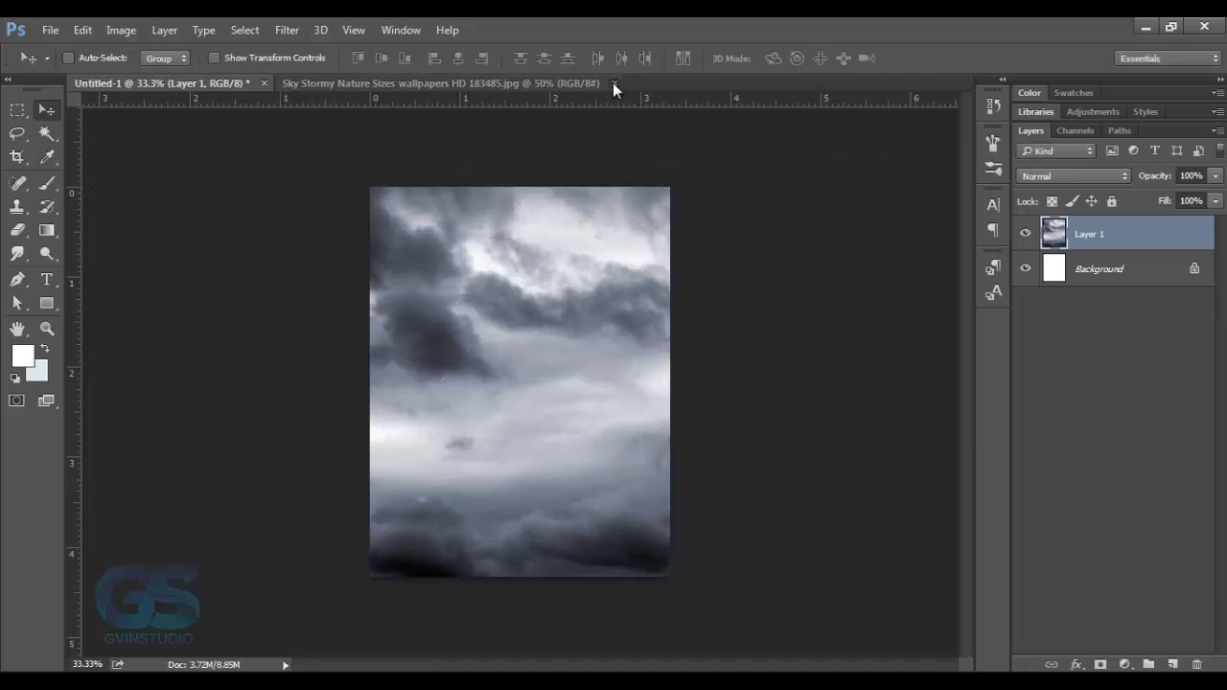
left_click(613, 83)
Step: Open the mountain photo
left_click(50, 30)
left_click(57, 64)
left_click(699, 154)
left_click(811, 521)
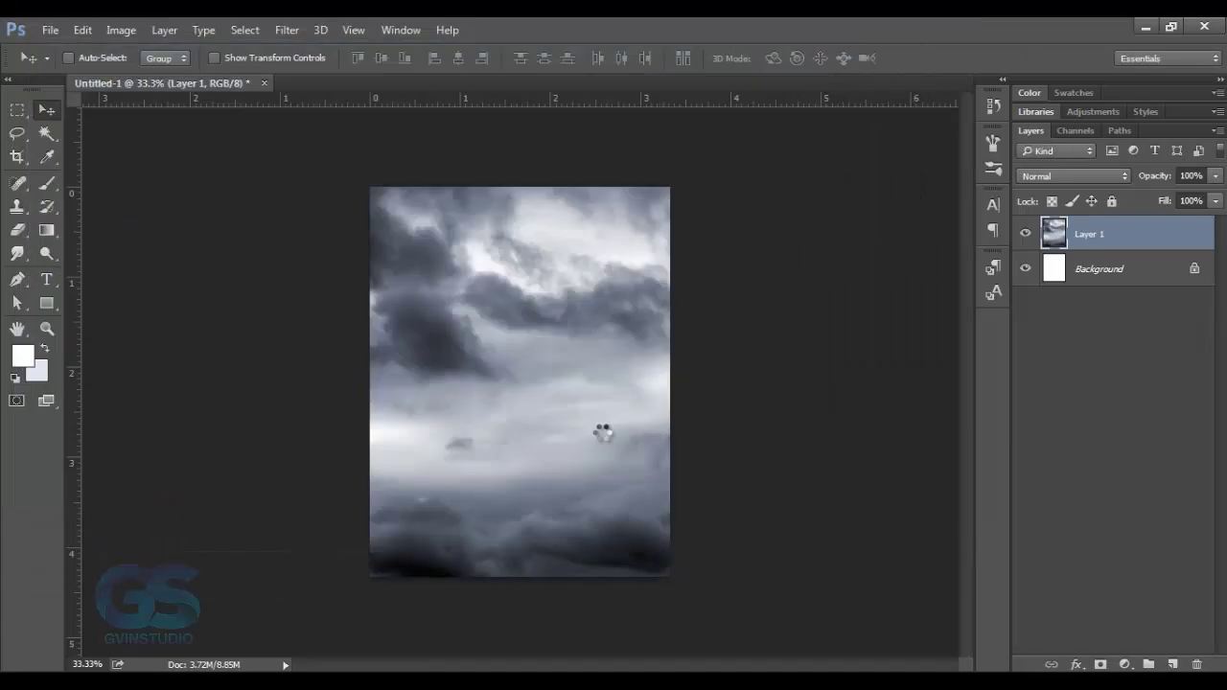
Step: Bring the mountain photo's cloudy sky in as a Soft Light layer and close its source
key("m")
mouse_move(354, 131)
left_mouse_down()
mouse_move(682, 457)
mouse_move(686, 479)
left_mouse_up()
key("v")
mouse_move(534, 416)
left_mouse_down()
mouse_move(215, 87)
mouse_move(617, 526)
left_mouse_up()
left_click(1055, 176)
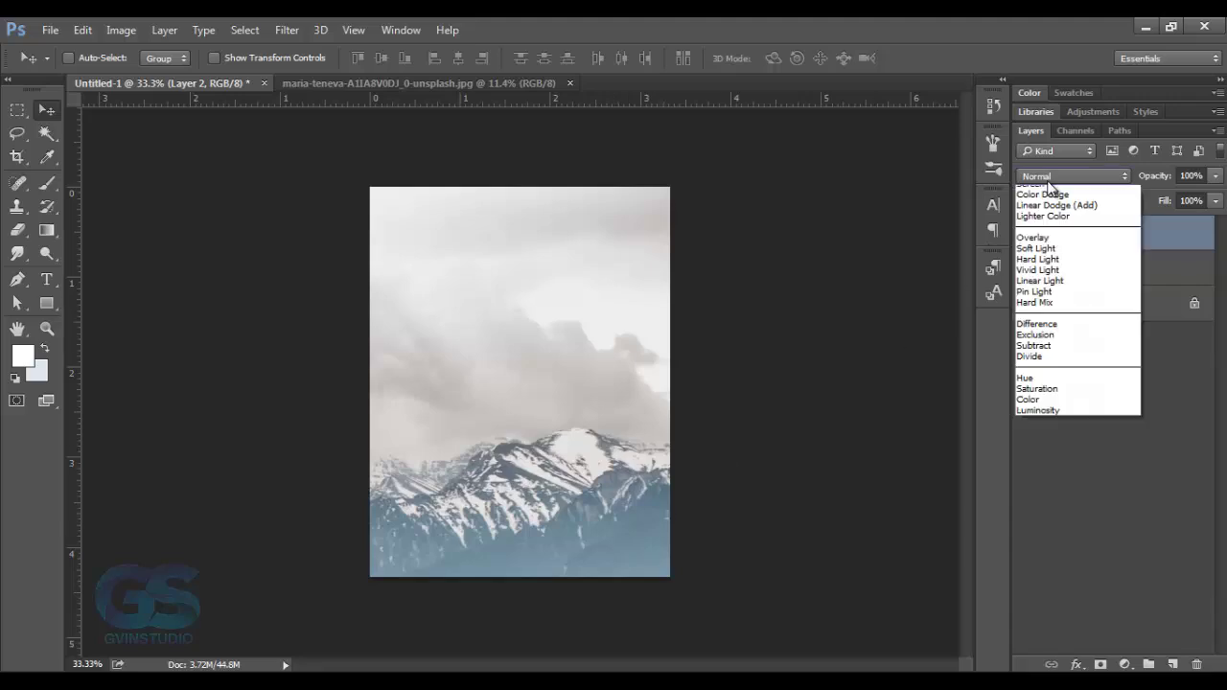
left_click(1035, 248)
mouse_move(797, 416)
left_mouse_down()
mouse_move(712, 443)
mouse_move(734, 454)
left_mouse_up()
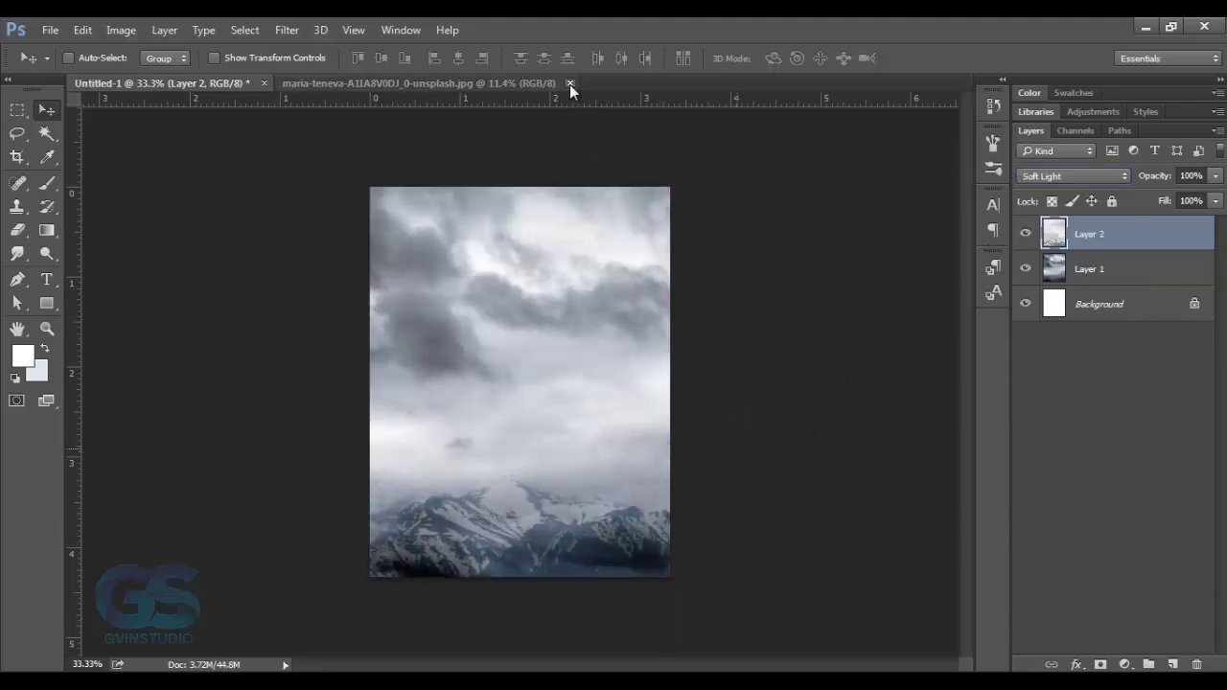
left_click(570, 84)
Step: Darken the whole scene with an Exposure adjustment layer at -2.26
left_click(1125, 664)
left_click(1059, 401)
left_click_drag(857, 334, 821, 334)
left_click(984, 222)
Step: Open the rocky cliff photo
left_click(50, 30)
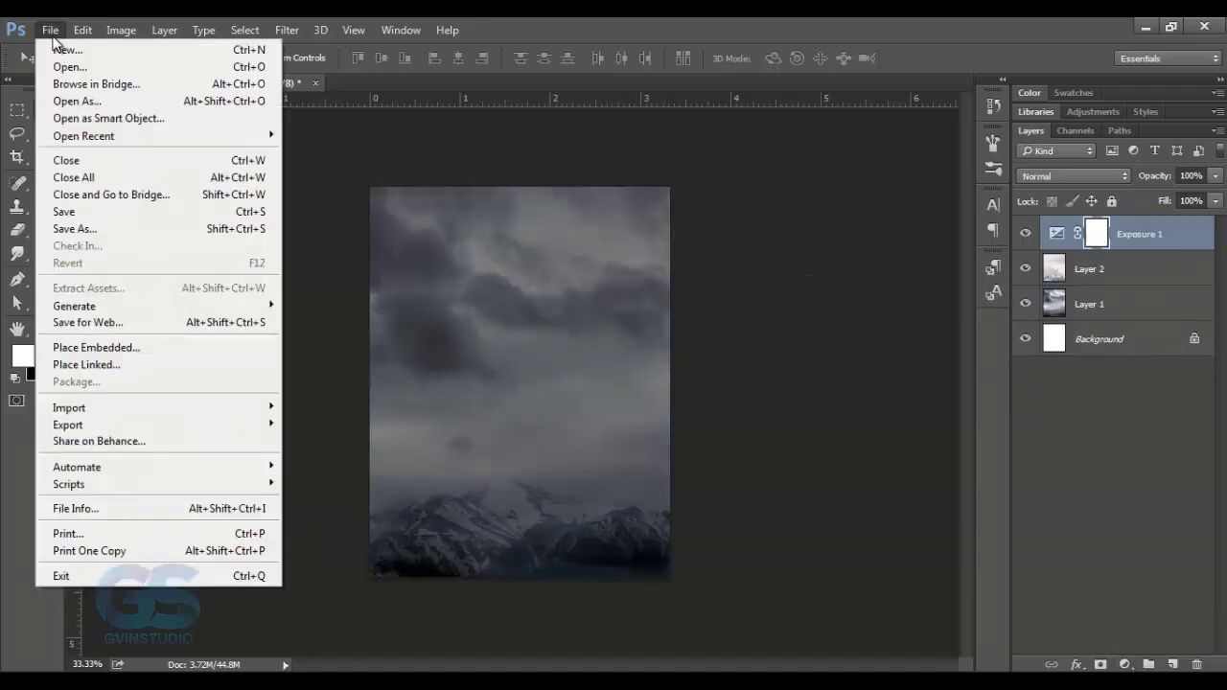
left_click(57, 69)
double_click(791, 355)
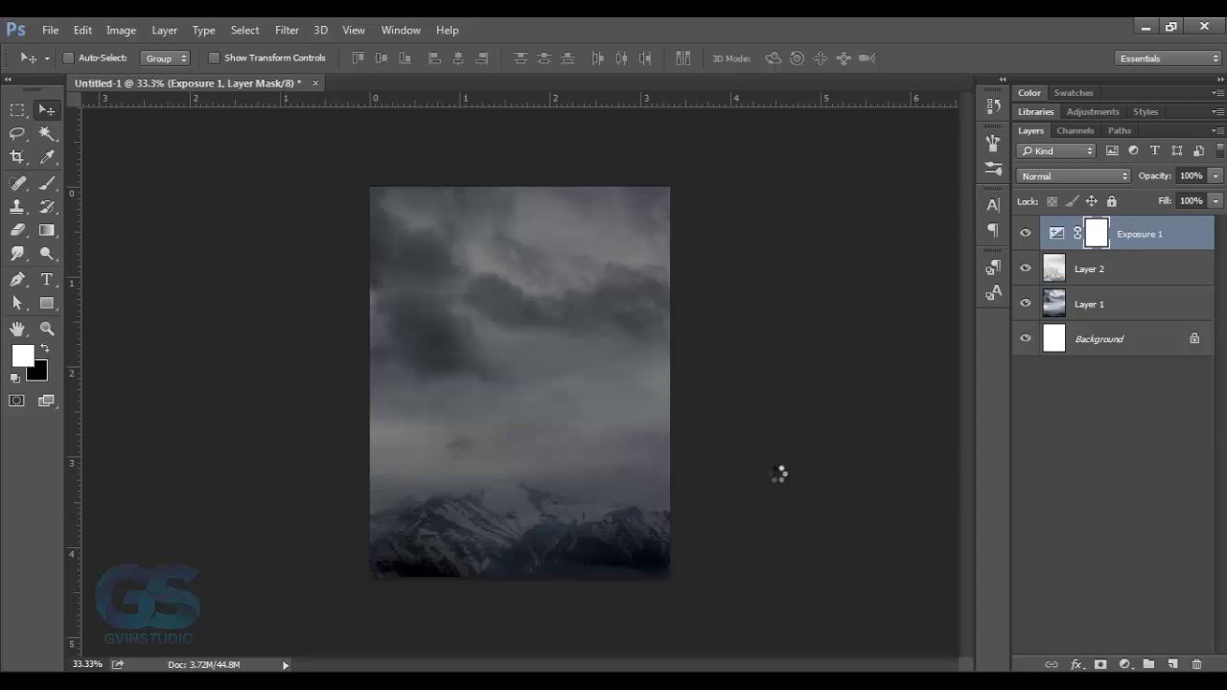
key("l")
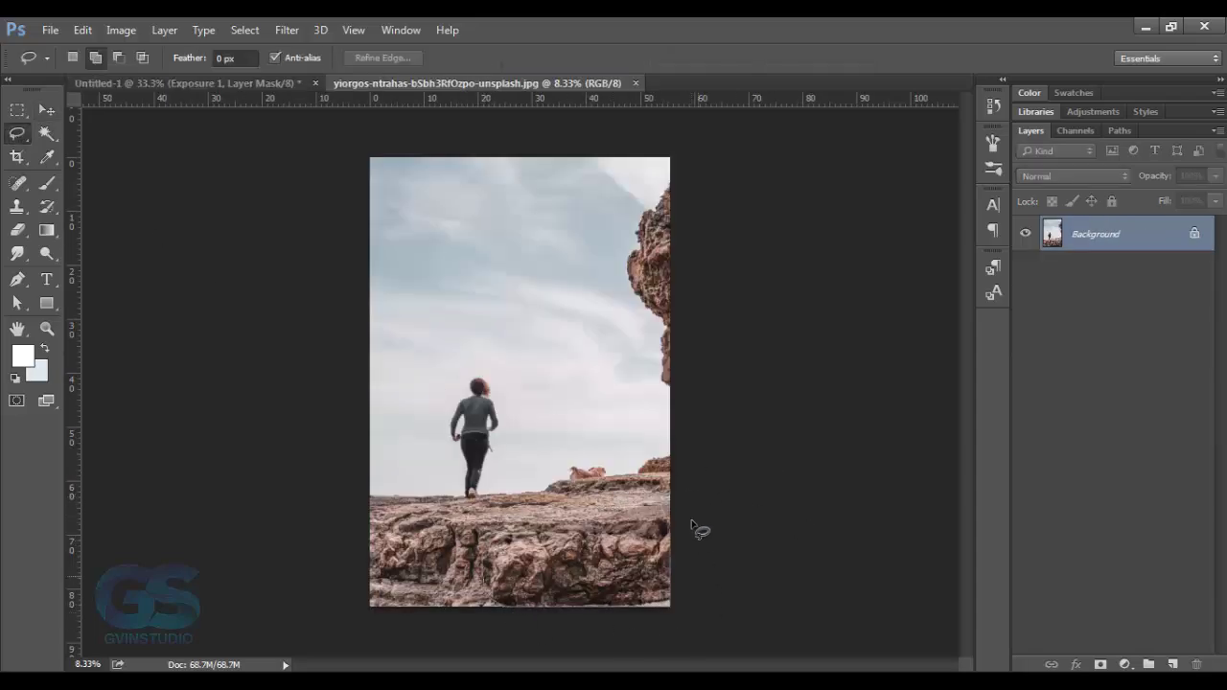
Step: Lasso the rocky ledge into the composite, scaling it down and placing it lower right
mouse_move(692, 526)
left_mouse_down()
mouse_move(655, 553)
mouse_move(433, 287)
mouse_move(732, 444)
left_mouse_up()
key("v")
key("ctrl+t")
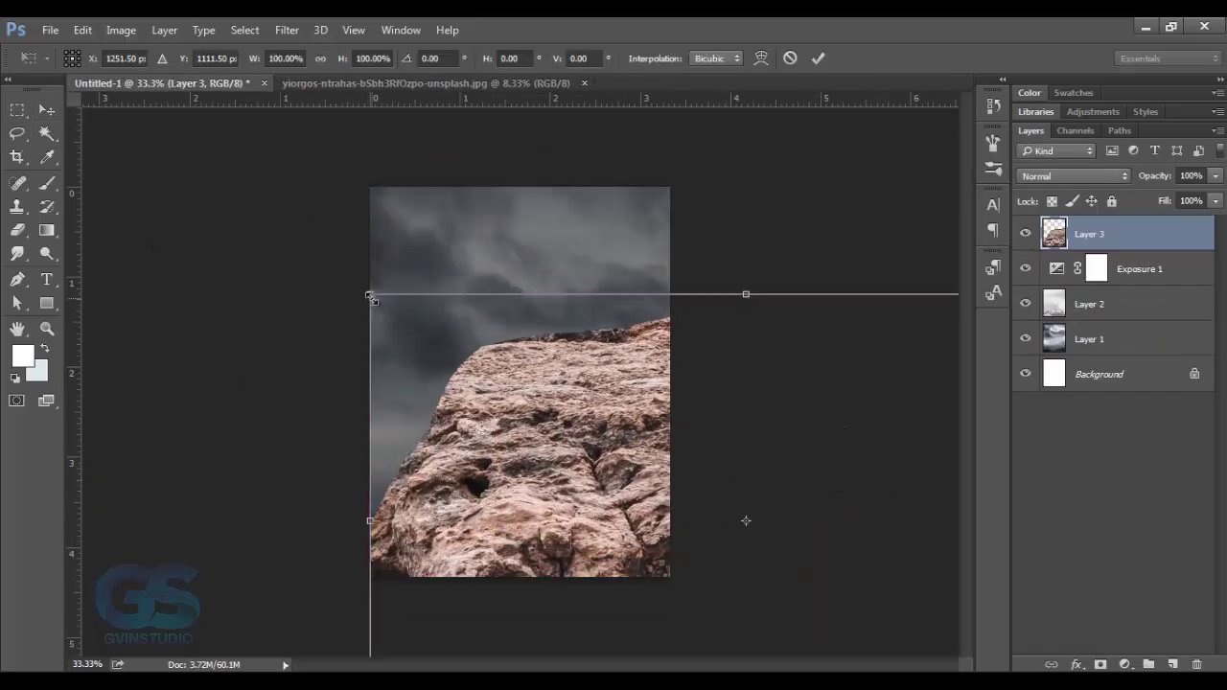
mouse_move(373, 299)
left_mouse_down()
mouse_move(701, 521)
mouse_move(487, 355)
left_mouse_up()
left_click_drag(407, 352, 522, 421)
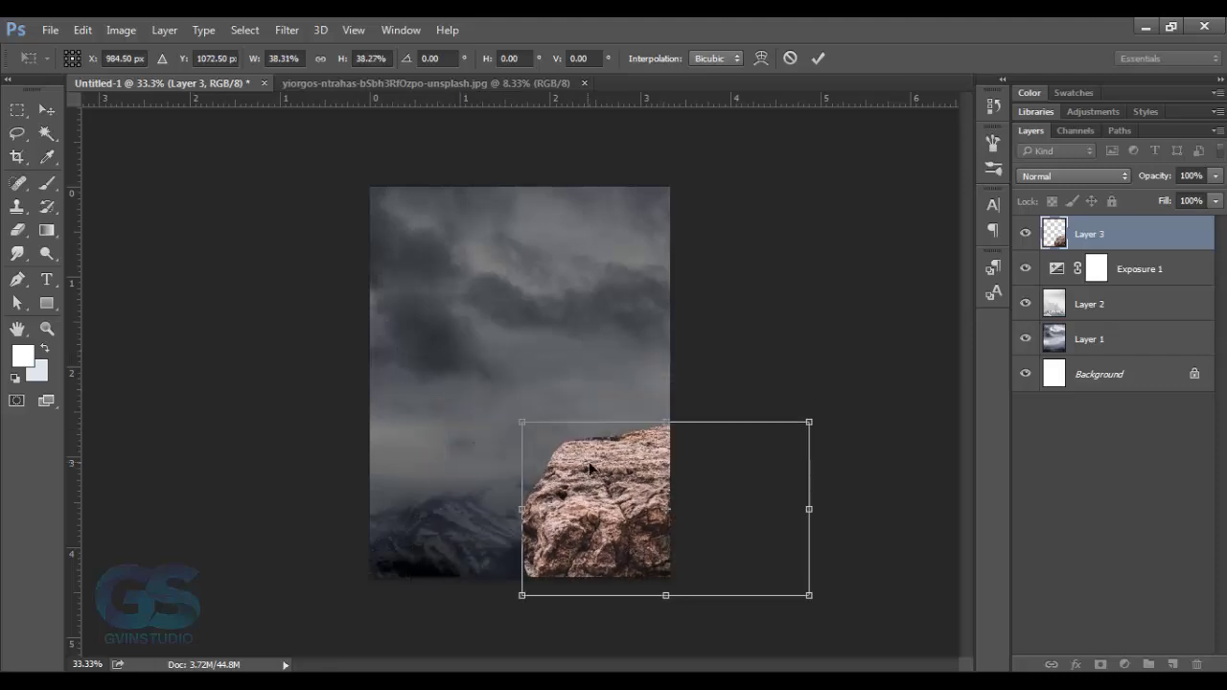
mouse_move(589, 468)
left_mouse_down()
mouse_move(544, 492)
mouse_move(549, 503)
left_mouse_up()
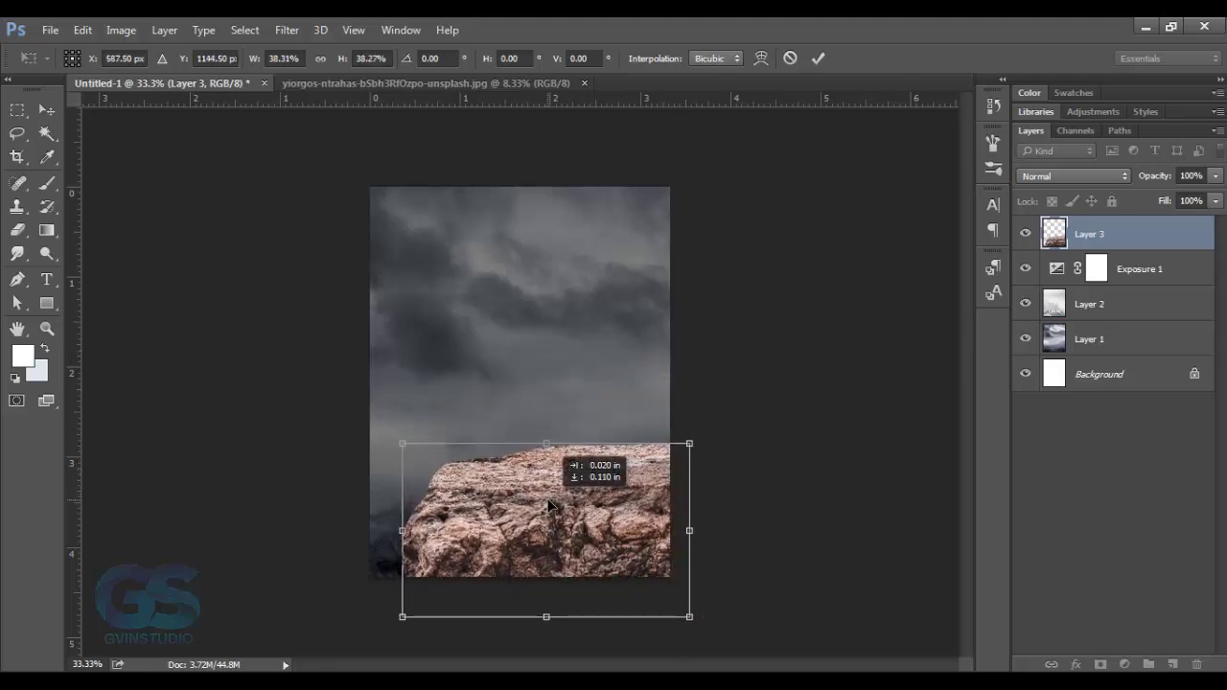
left_click(818, 57)
Step: Delete the rock's lower-left area and nudge the ledge into place
left_click(17, 133)
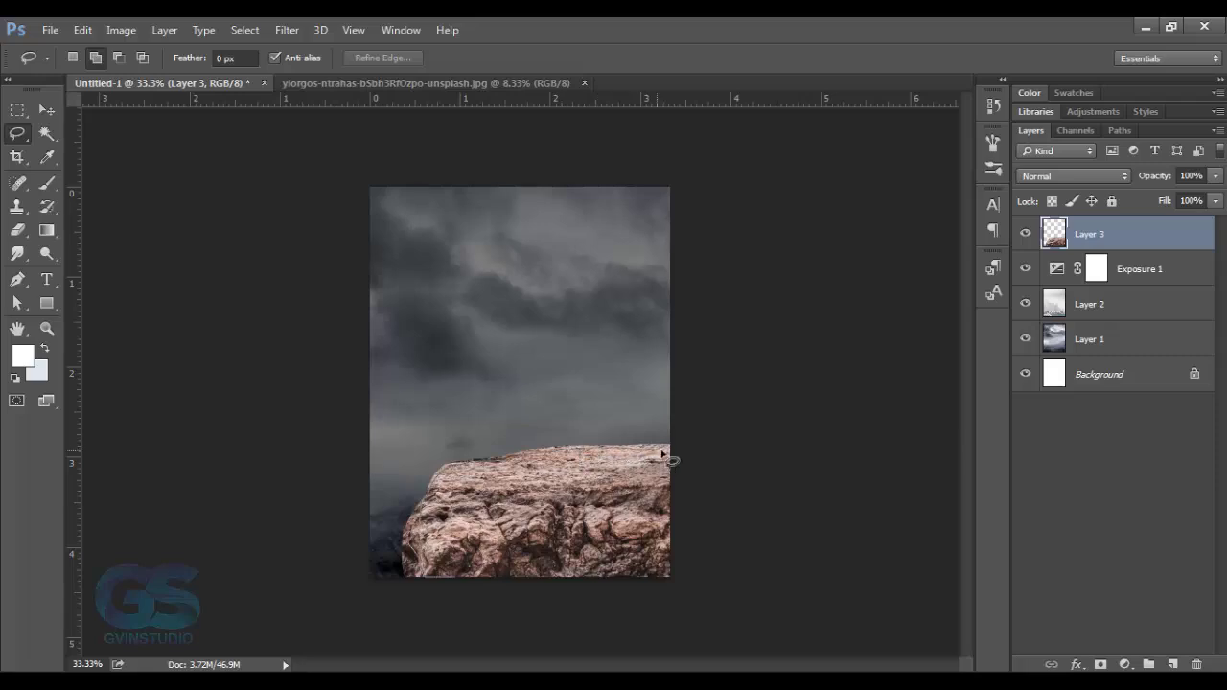
left_click_drag(429, 587, 432, 588)
key("Delete")
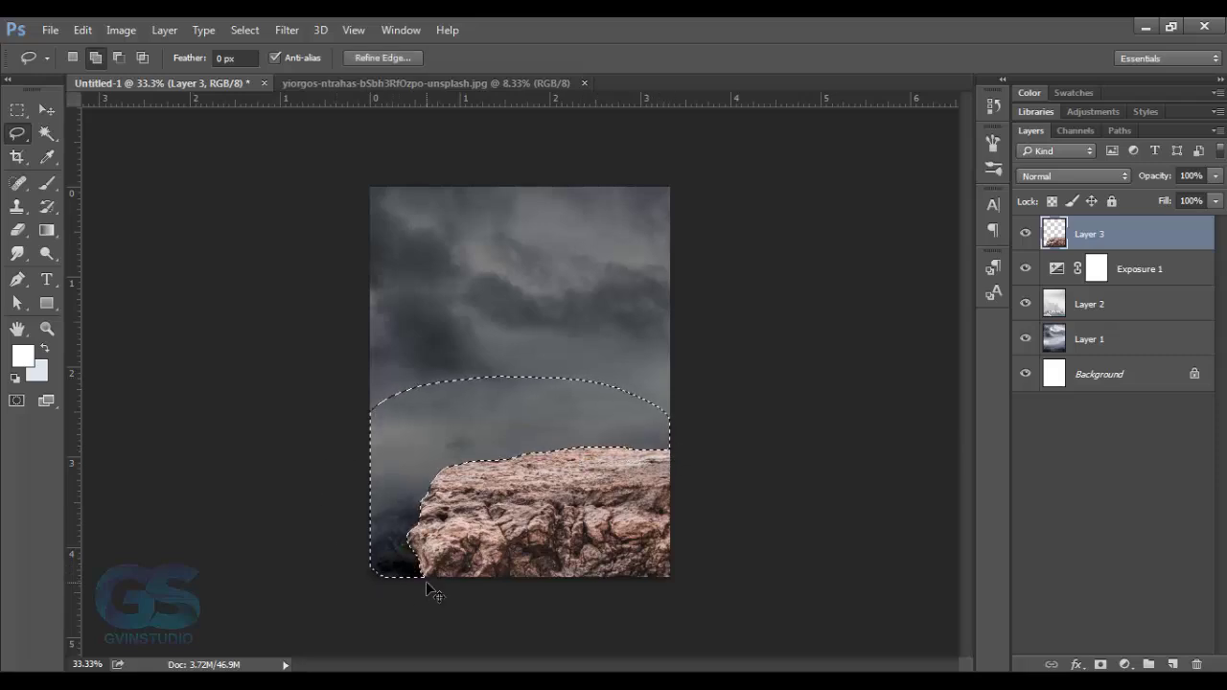
key("ctrl+d")
key("v")
left_click_drag(564, 477, 579, 482)
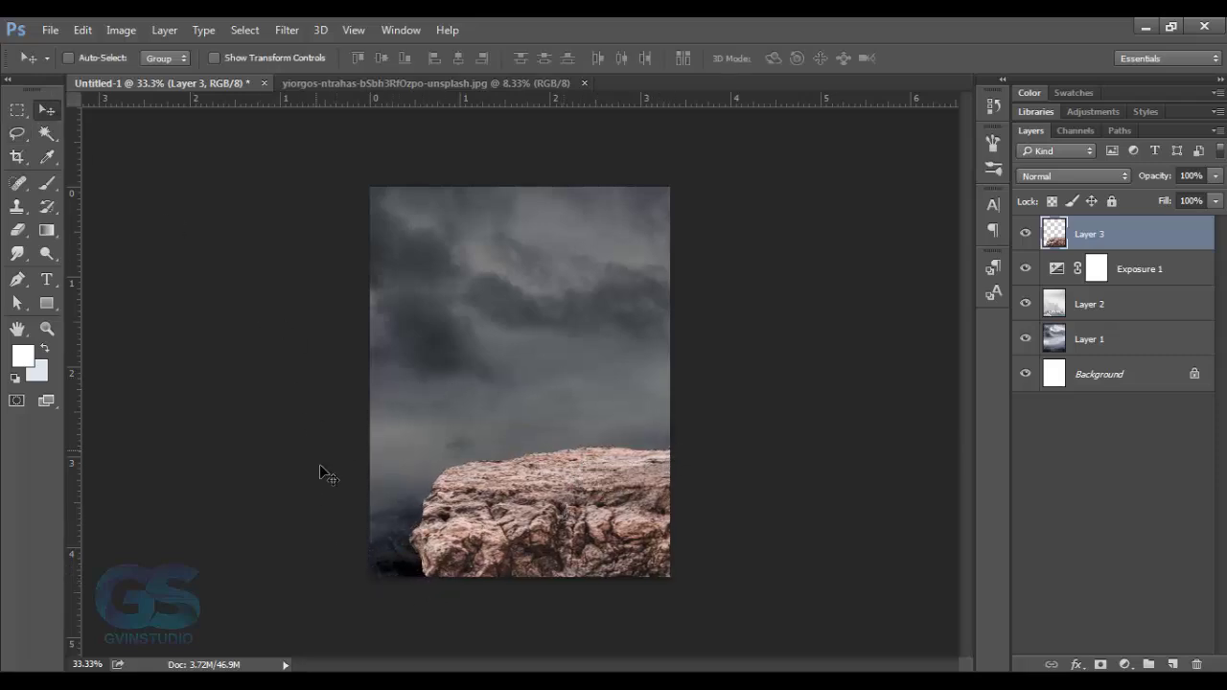
Step: Return to the rocky cliff photo with its previous selection cleared
left_click(521, 82)
key("l")
key("ctrl+d")
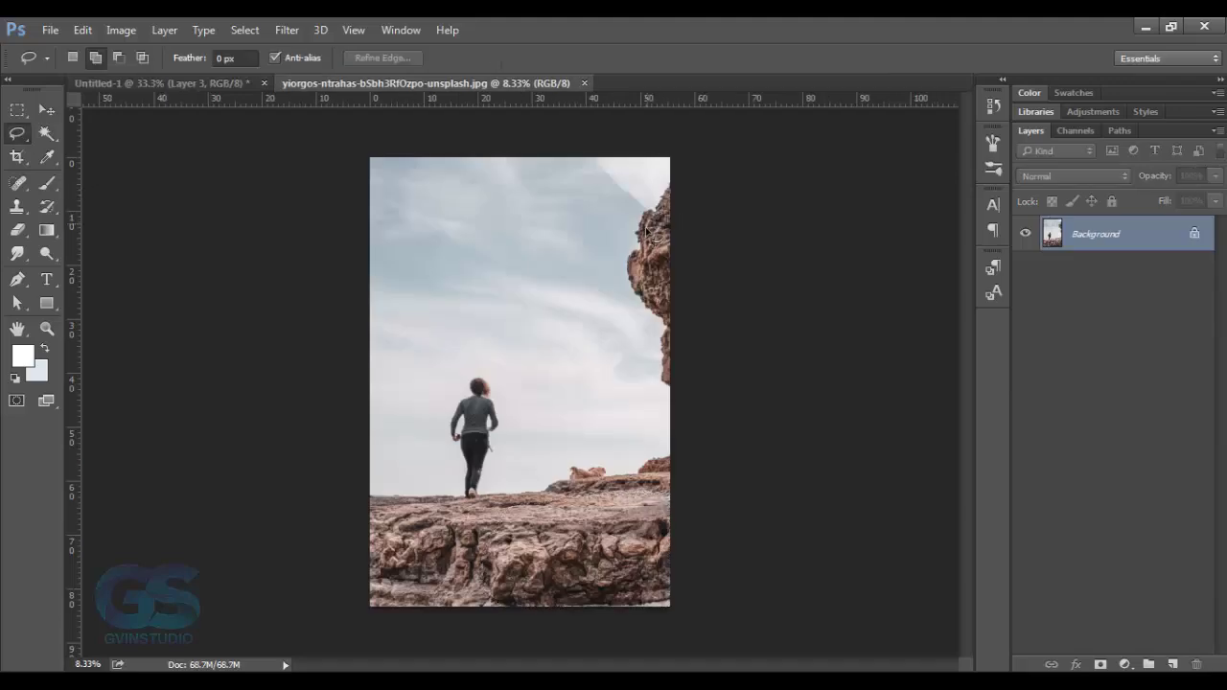
Step: Add a second cliff rock piece, rotated about 87 degrees, shrunk and moved lower right
key("v")
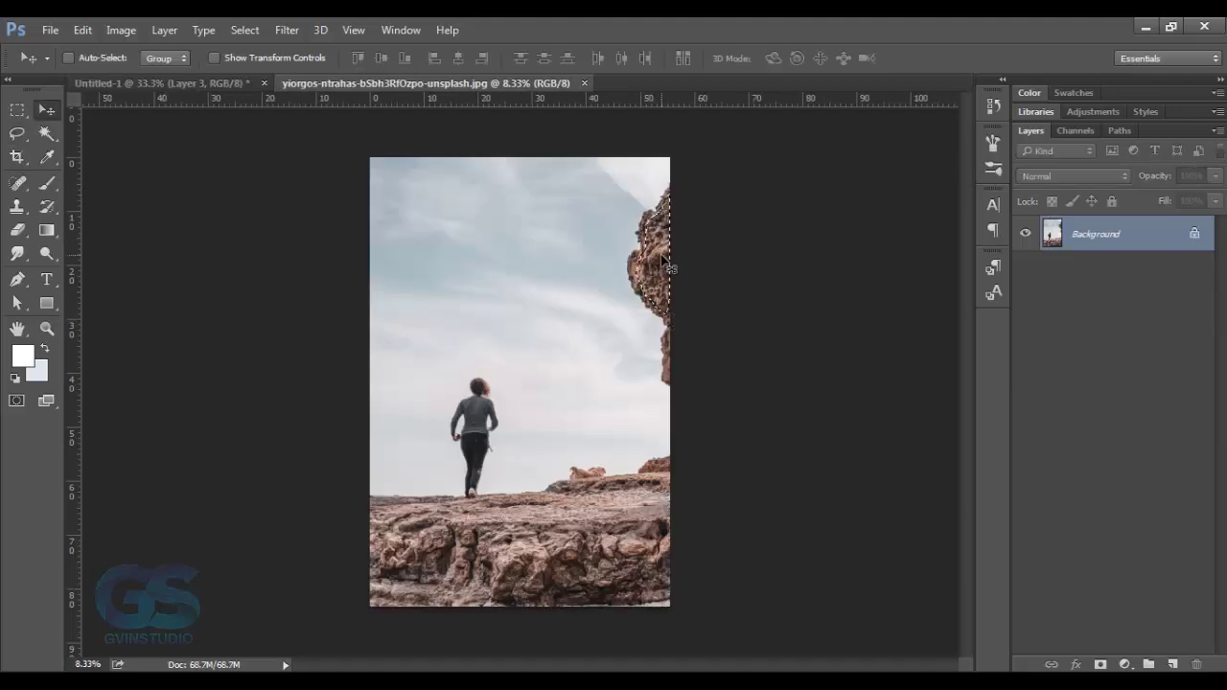
left_click_drag(673, 209, 514, 329)
key("ctrl+t")
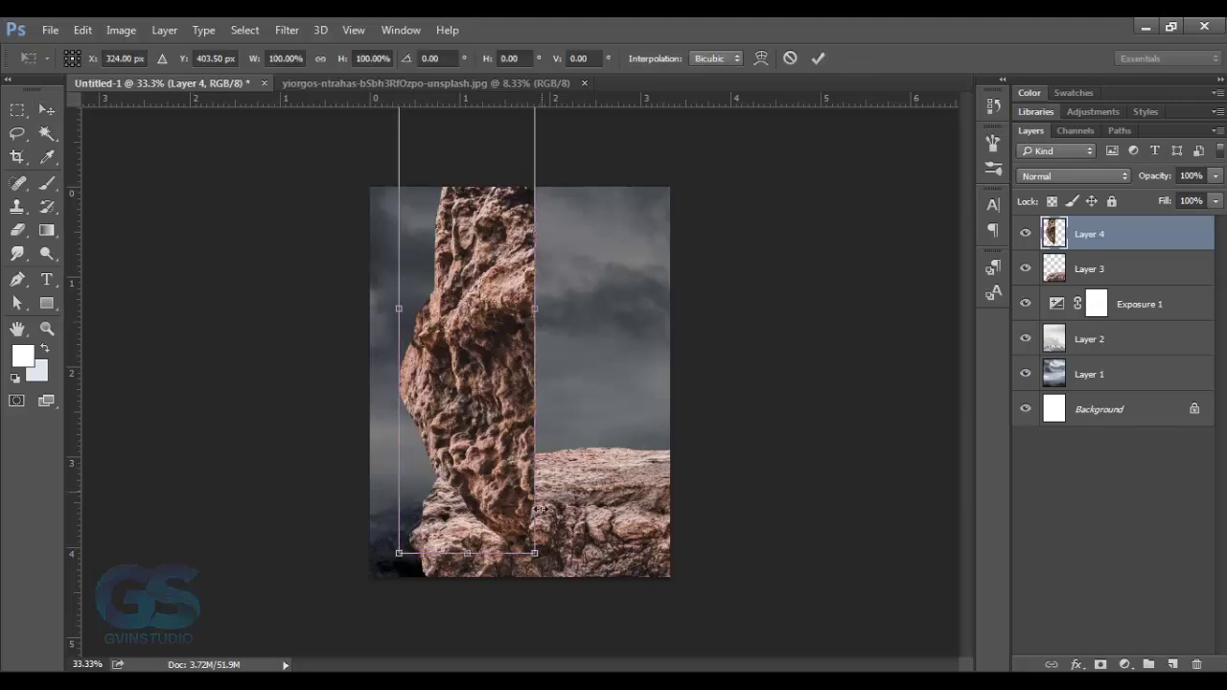
left_click_drag(539, 571, 295, 240)
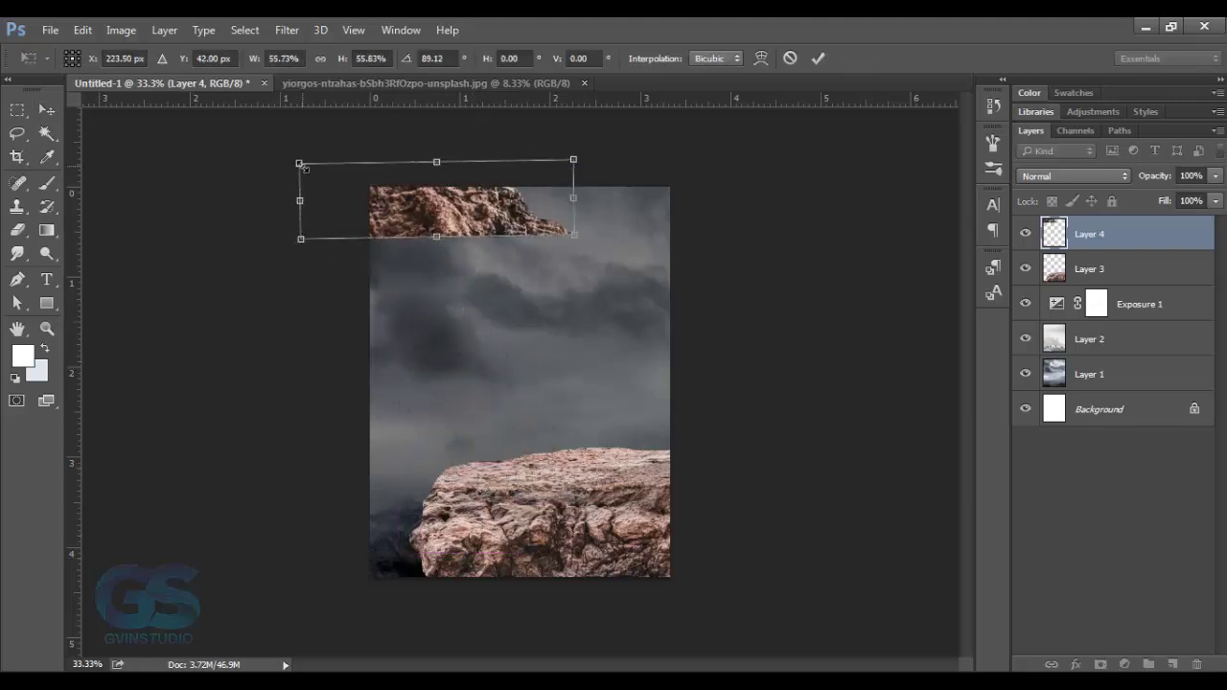
left_click_drag(299, 164, 435, 198)
left_click(818, 59)
left_click_drag(581, 269, 729, 486)
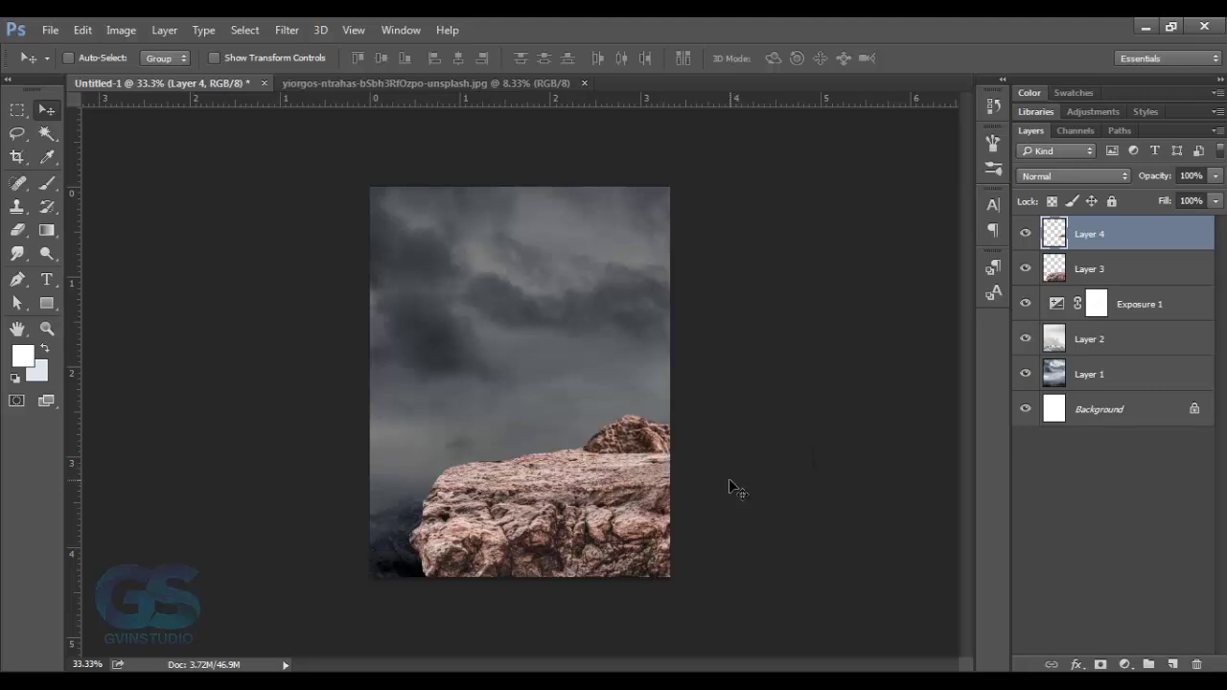
Step: Merge Layer 3 and Layer 4 into one rock and delete unwanted rock pixels
left_click(1116, 269, "shift")
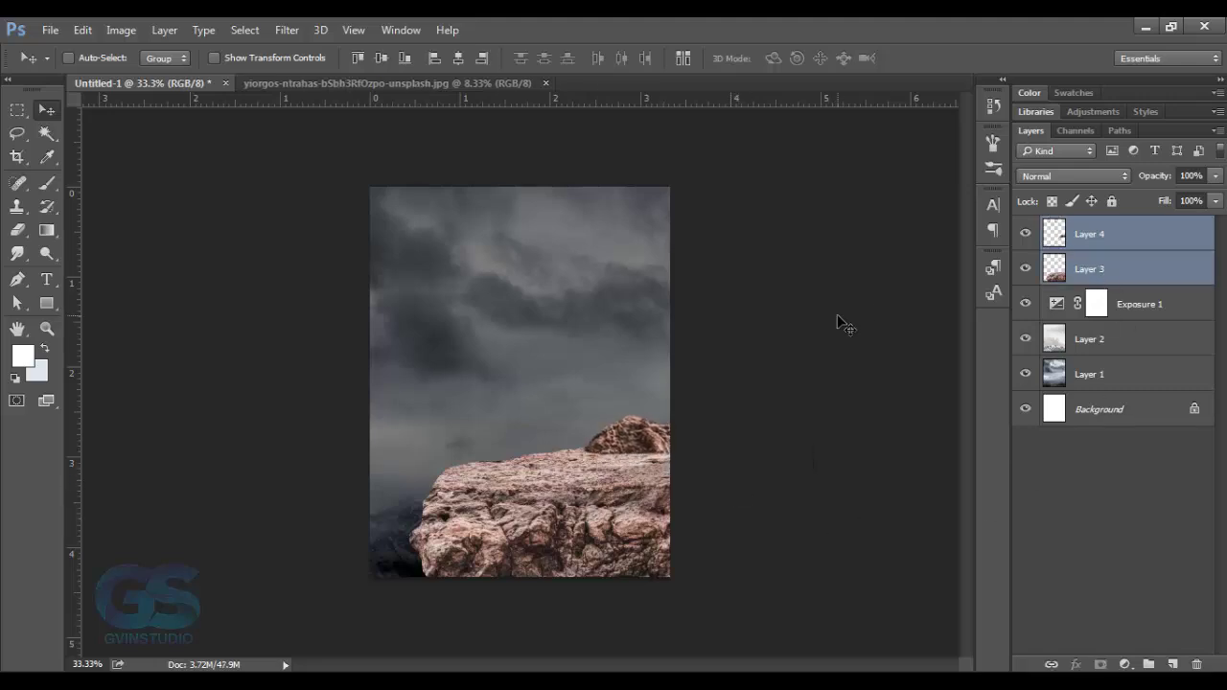
key("ctrl+e")
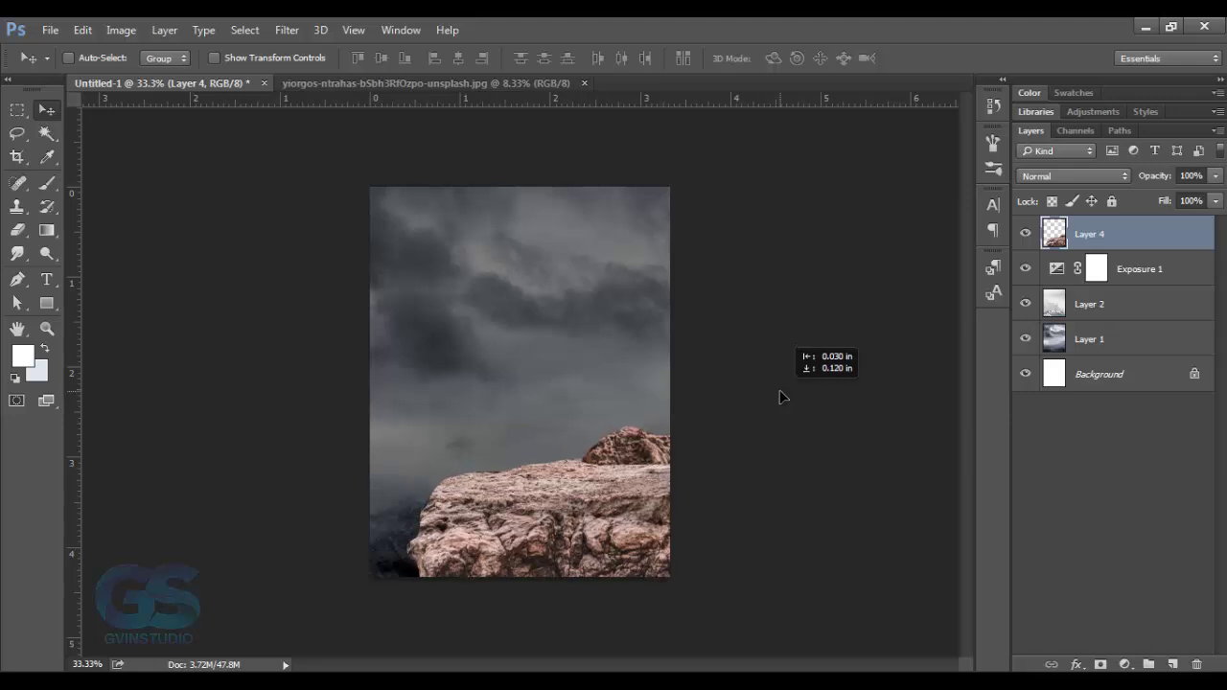
left_click_drag(783, 387, 778, 399)
key("l")
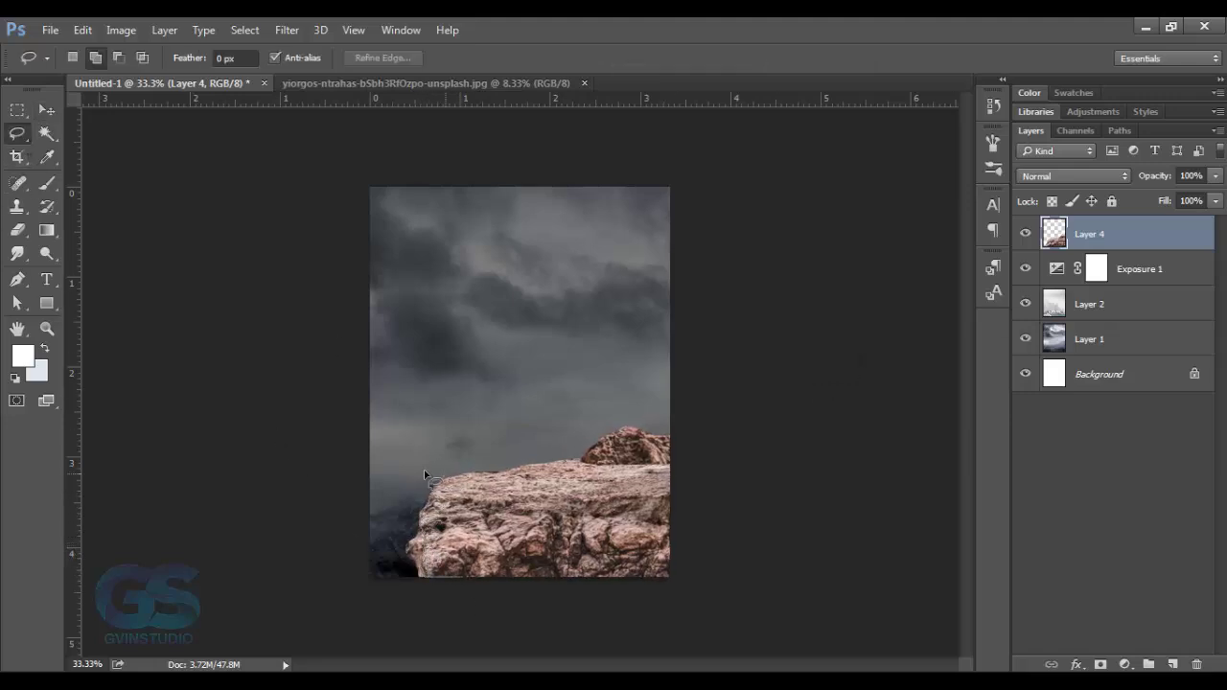
key("Delete")
key("ctrl+d")
key("v")
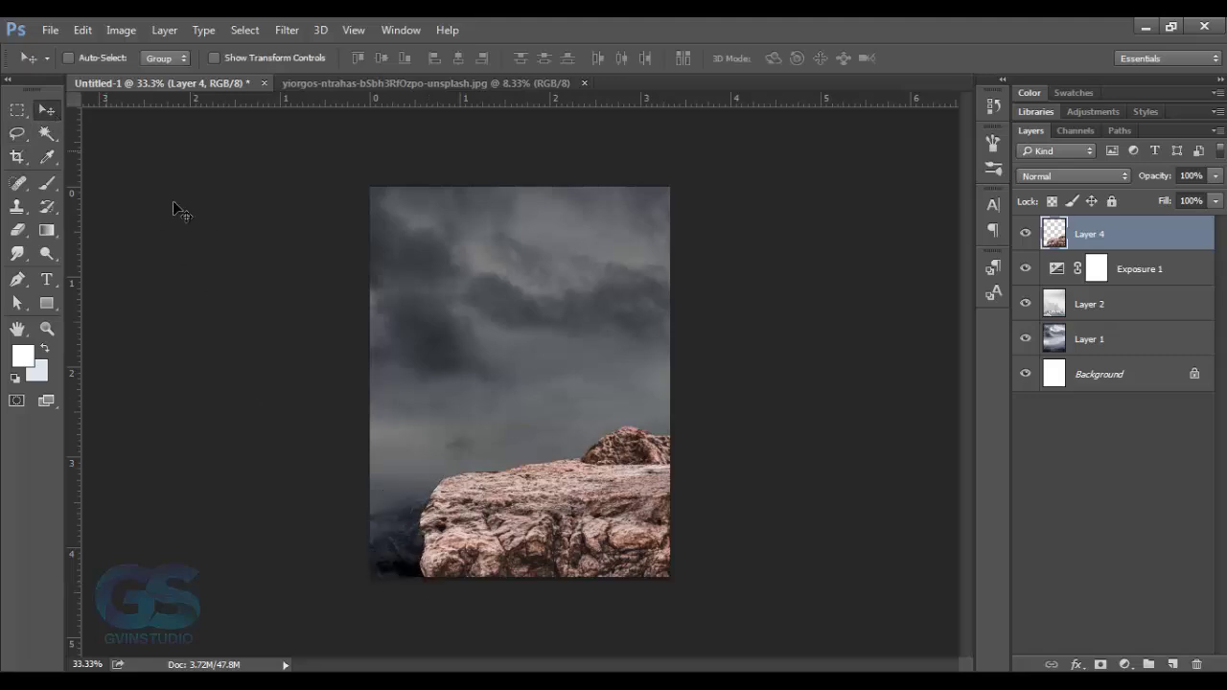
Step: Add an Exposure adjustment clipped to the rock, darkening it to -2.42
left_click(1125, 664)
left_click(1083, 393)
left_click(854, 537)
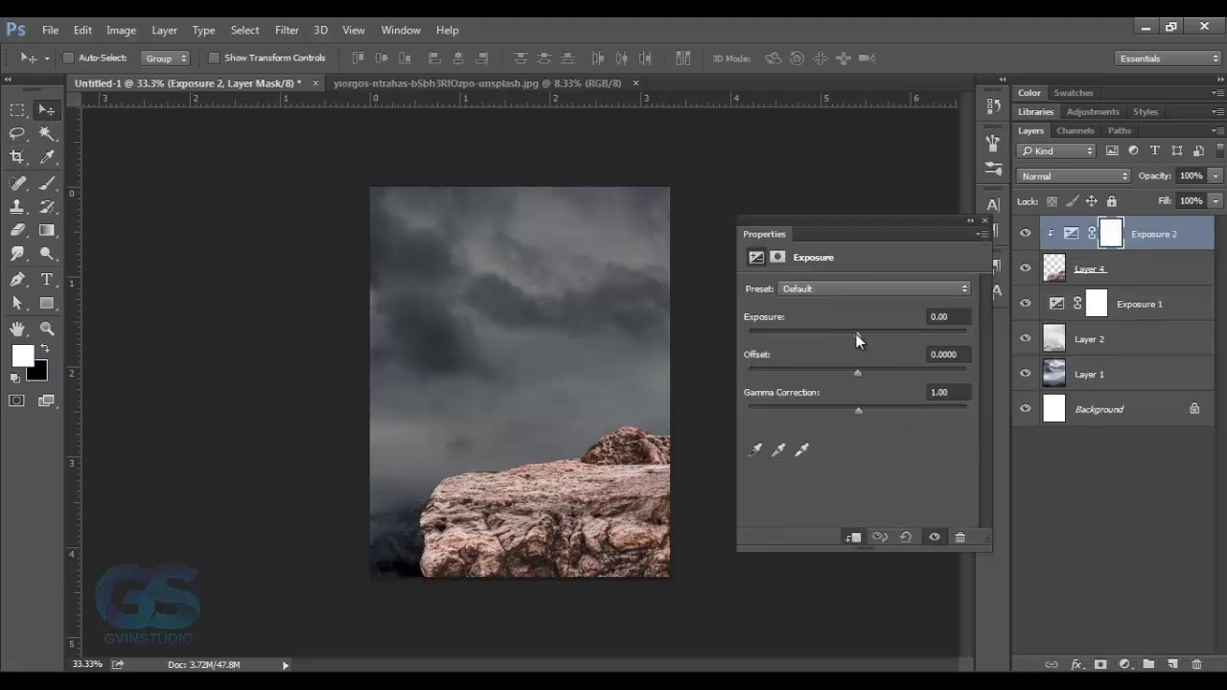
mouse_move(858, 333)
left_mouse_down()
mouse_move(809, 335)
mouse_move(832, 329)
left_mouse_up()
Step: Add a clipped Color Balance to the rock and close the source rock photo
left_click(1125, 663)
left_click(1071, 462)
left_click(853, 537)
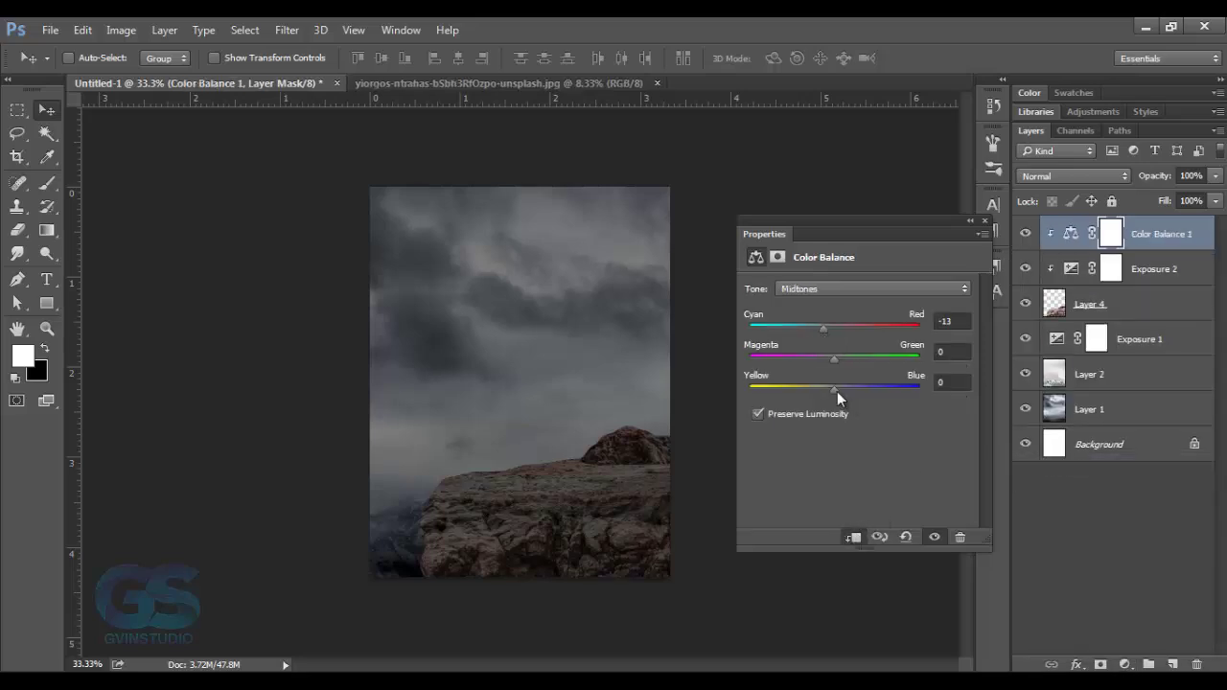
left_click_drag(837, 391, 841, 391)
left_click(983, 221)
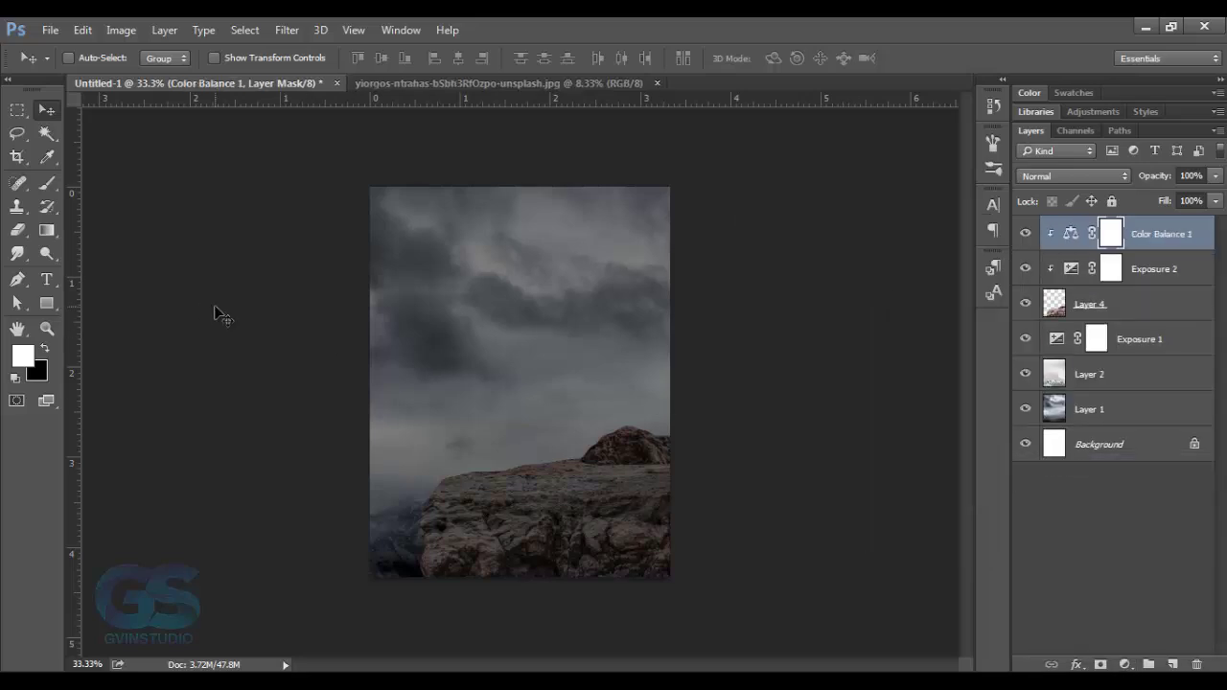
left_click(658, 82)
key("alt+f")
Step: Bring in bulan.png, scale the moon to about two-thirds and centre it in the sky
key("o")
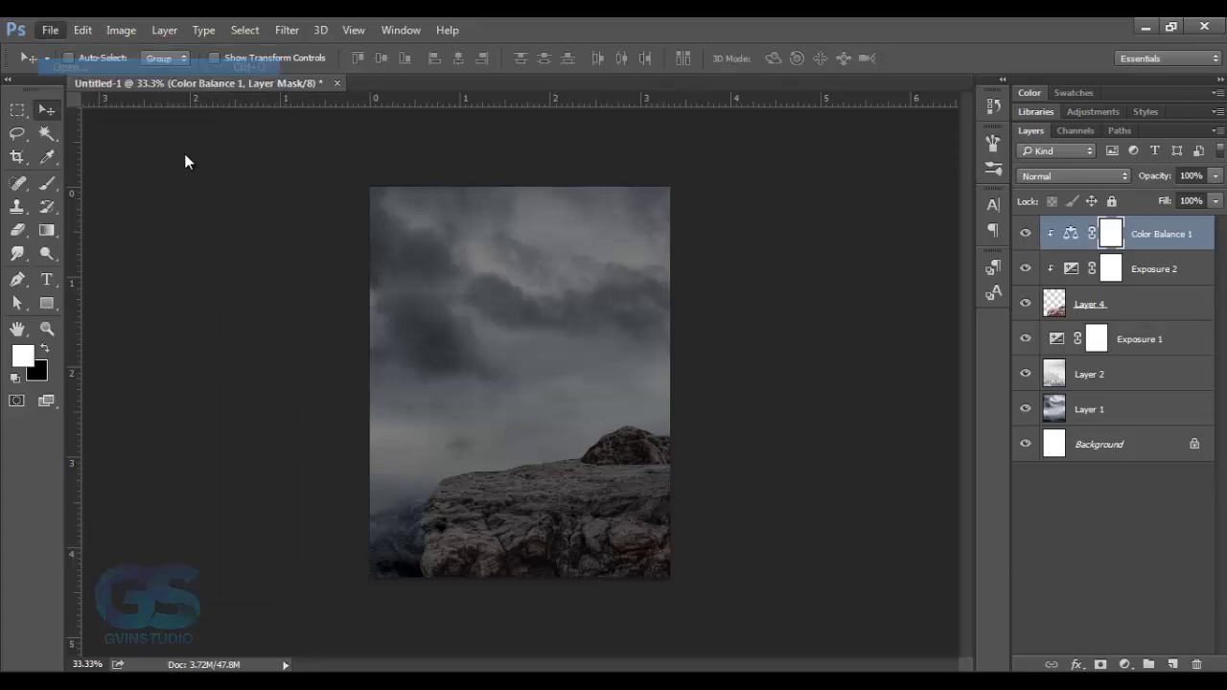
key("Return")
left_click_drag(406, 297, 566, 359)
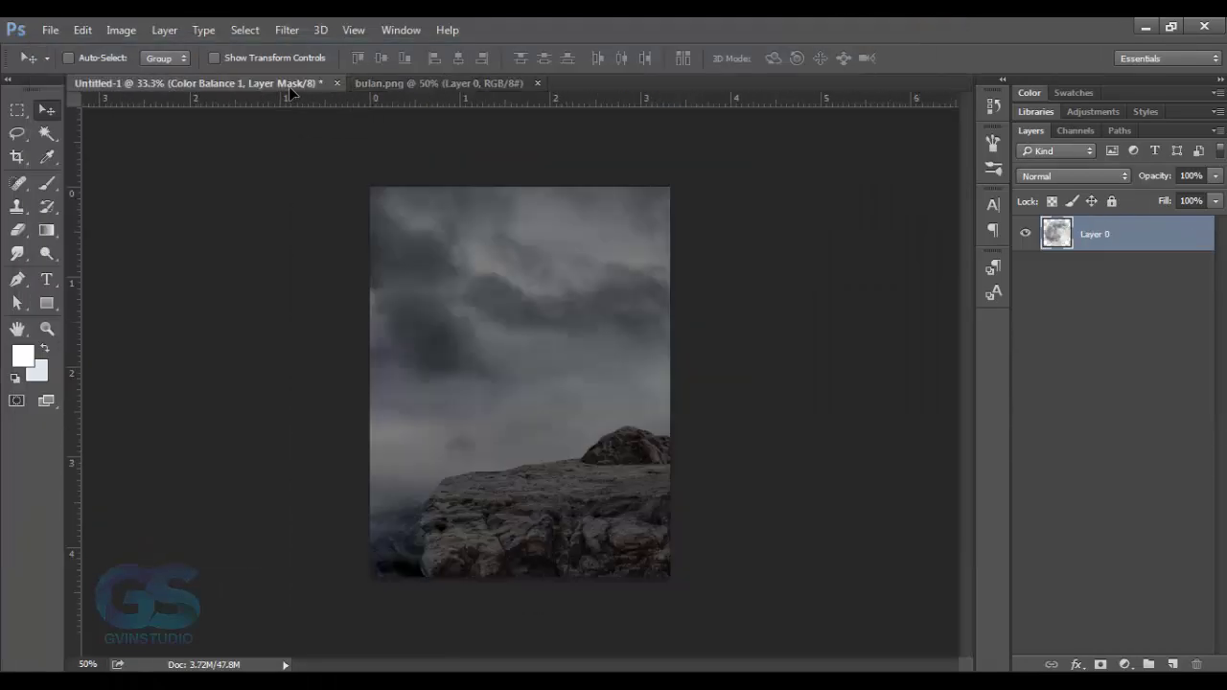
key("ctrl+t")
left_click_drag(614, 426, 521, 333)
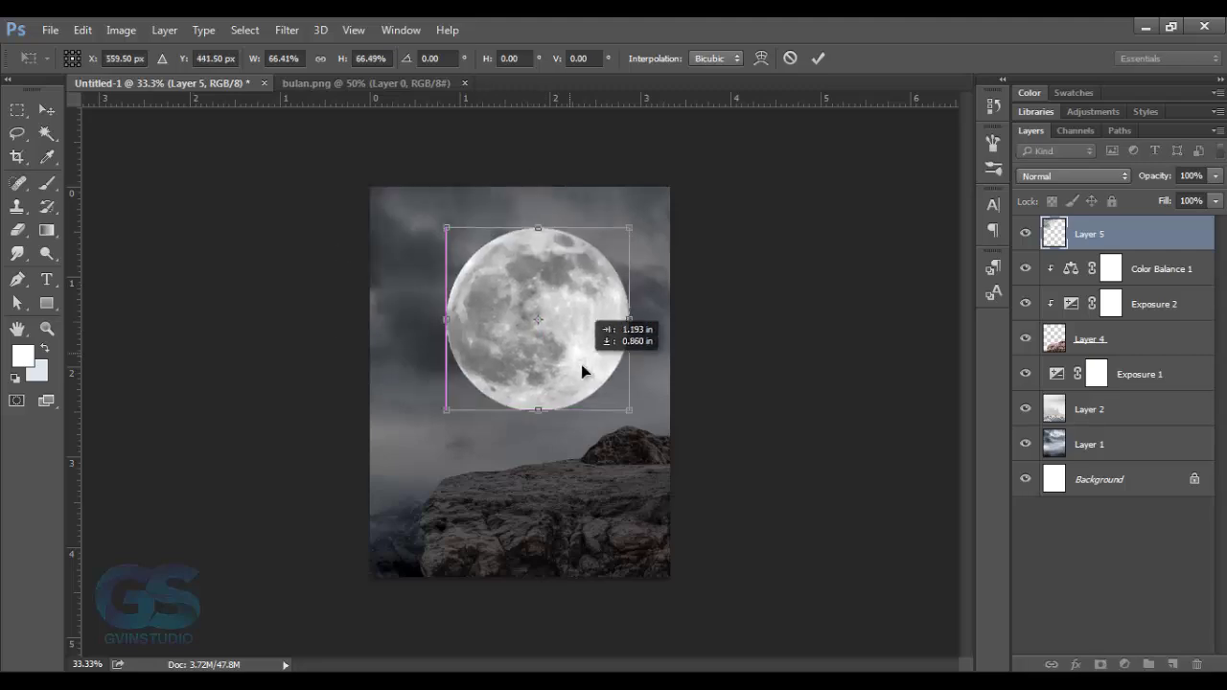
left_click_drag(477, 282, 566, 363)
left_click(818, 58)
Step: Blend the moon in Screen mode and add an Outer Glow with Spread 10, Size 29
left_click(1074, 175)
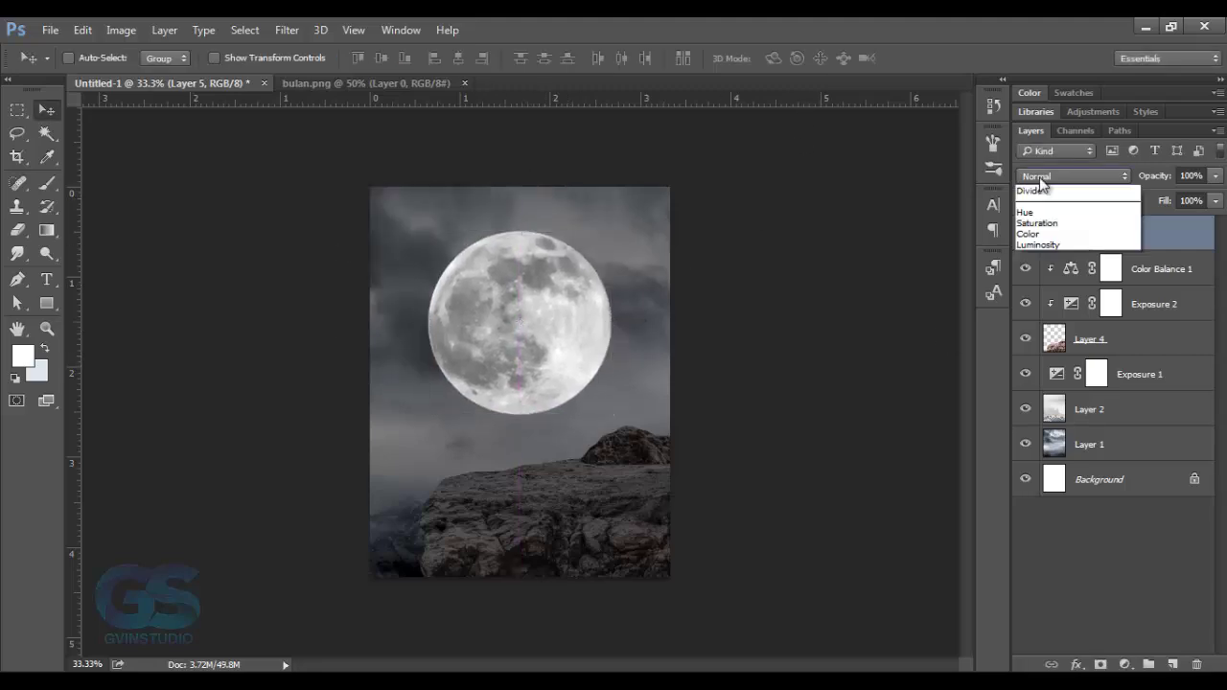
left_click(1065, 297)
left_click(1075, 665)
left_click(1069, 630)
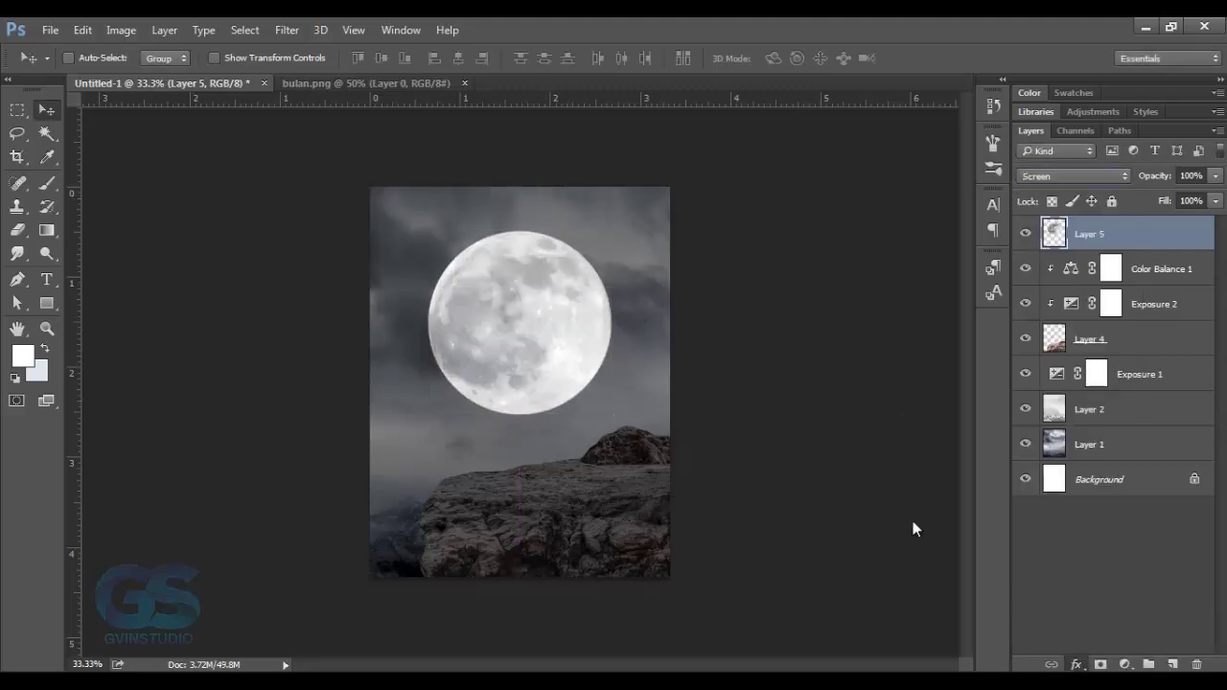
left_click_drag(860, 399, 864, 398)
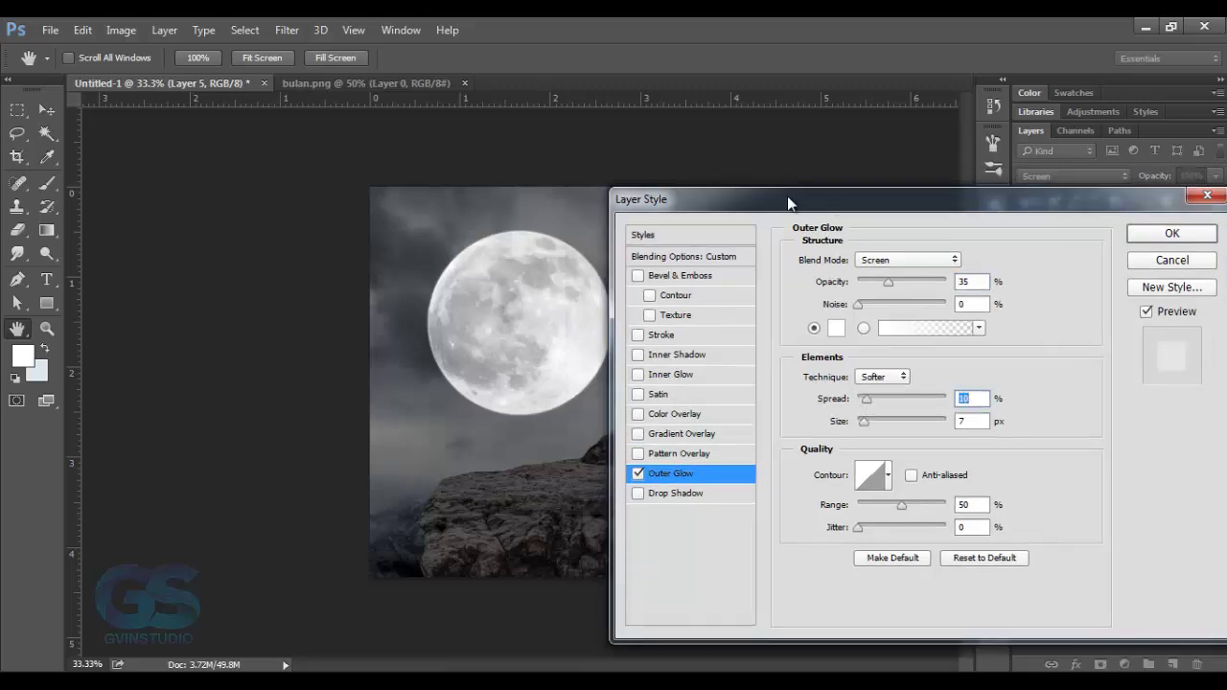
left_click_drag(789, 200, 862, 208)
left_click_drag(939, 431, 948, 438)
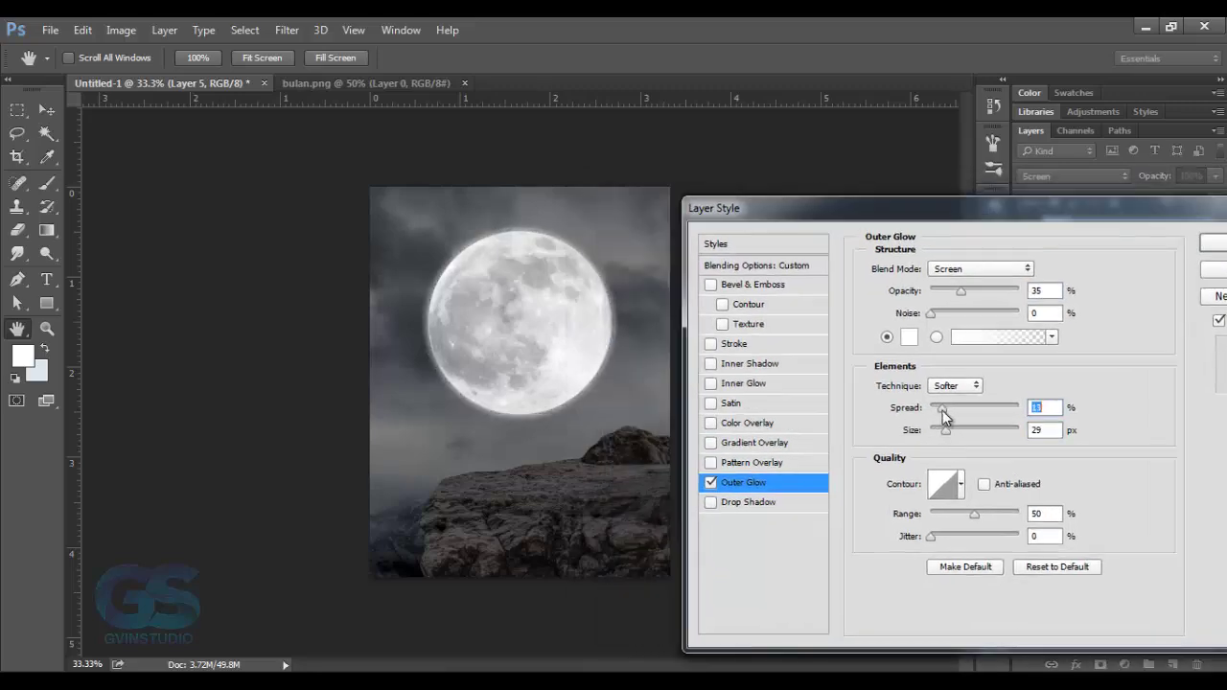
left_click_drag(969, 216, 876, 223)
key("Return")
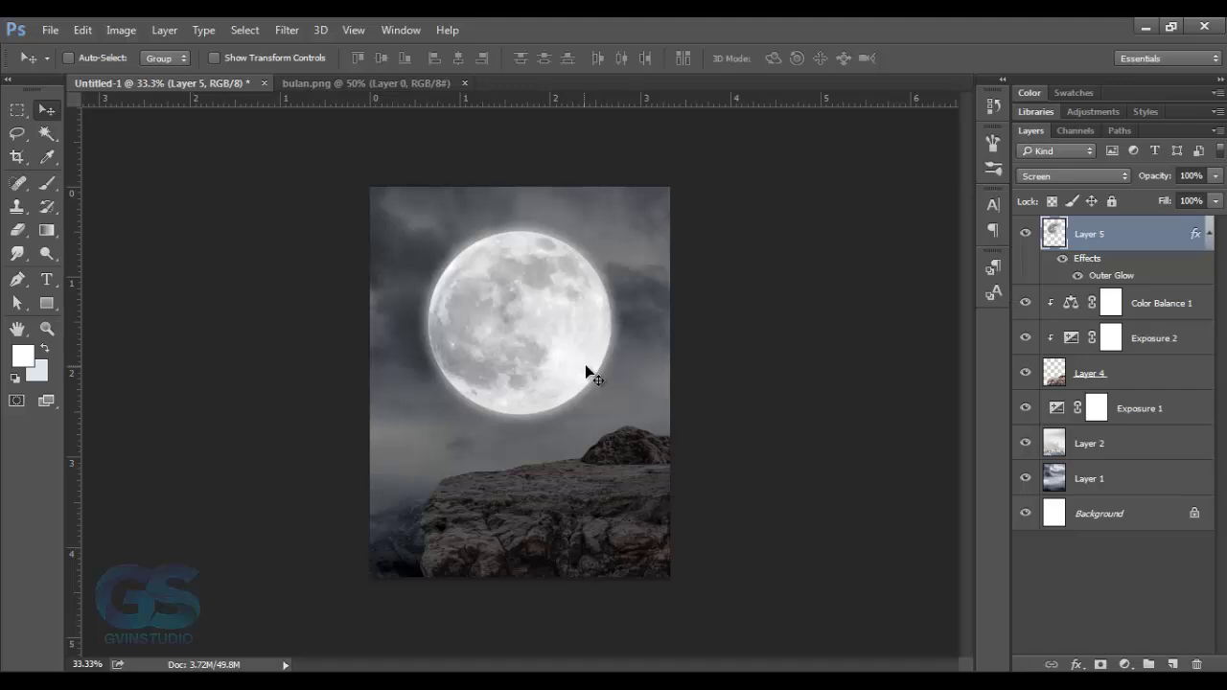
Step: Collapse the moon layer's effects list and close the moon source document
left_click(1091, 375)
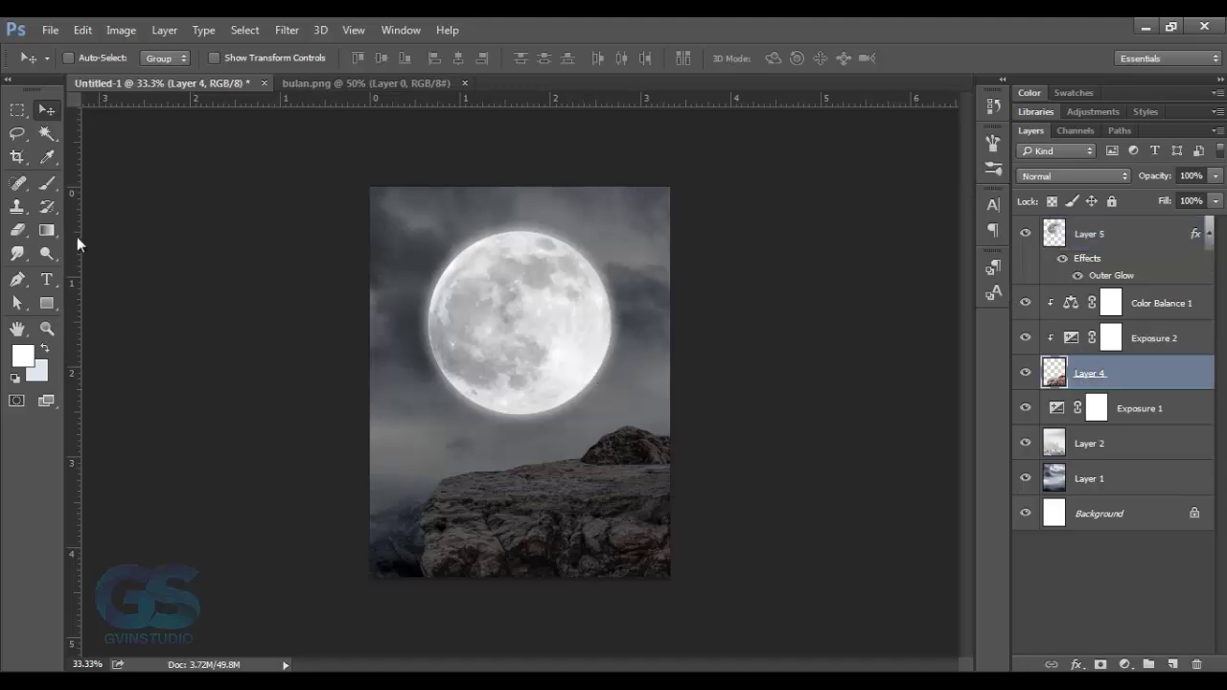
left_click(1093, 234)
left_click(1209, 233)
left_click(364, 84)
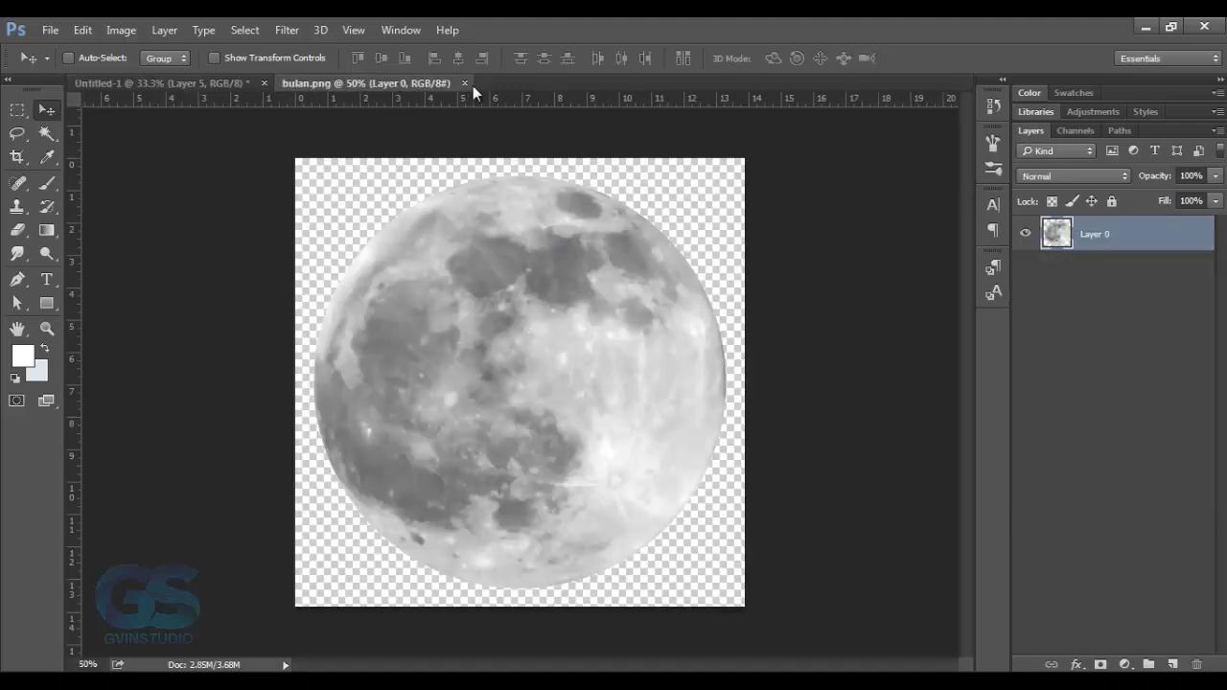
left_click(465, 83)
Step: Open the antlered woman PSD and drag her cutout into the composite
left_click(50, 30)
left_click(39, 66)
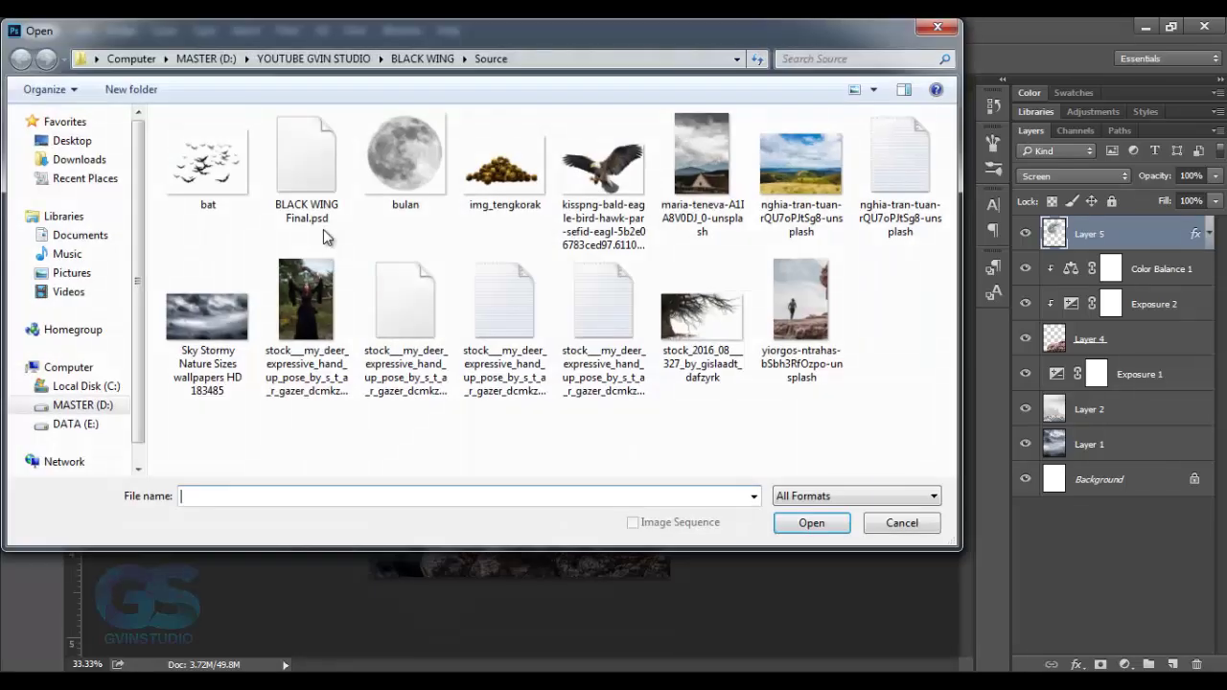
double_click(406, 326)
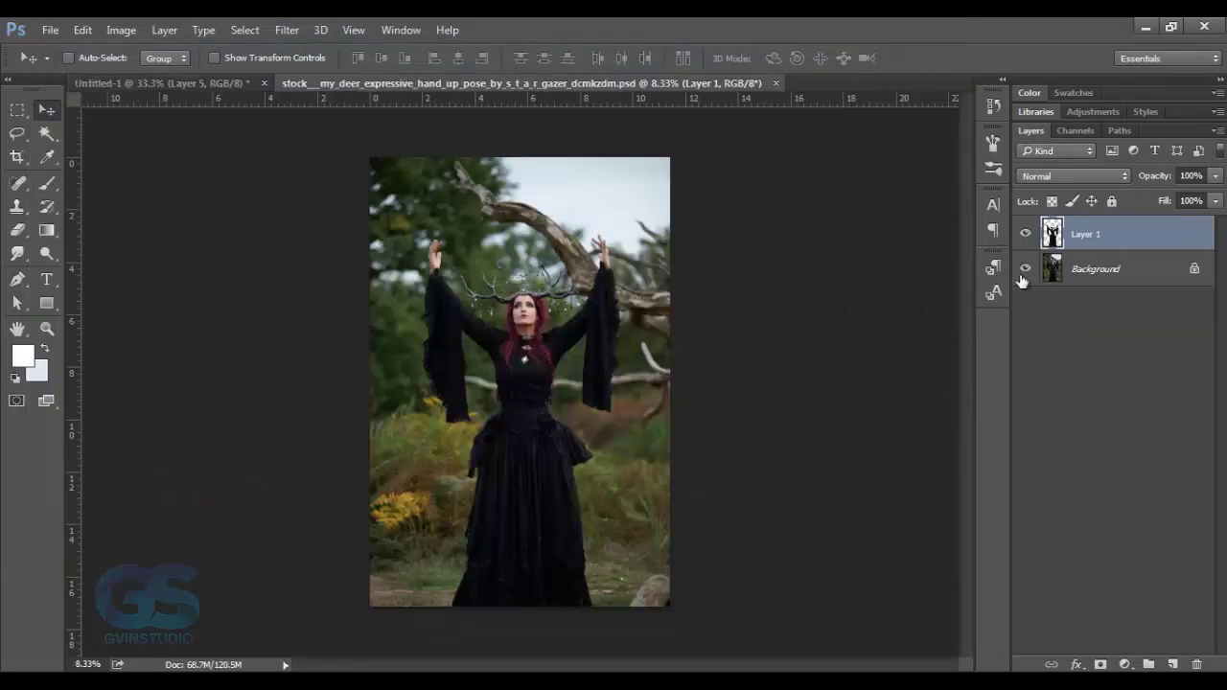
left_click(1025, 268)
mouse_move(517, 384)
left_mouse_down()
mouse_move(416, 259)
mouse_move(489, 297)
left_mouse_up()
Step: Scale the woman down and place her standing on the rock before the moon
key("ctrl+t")
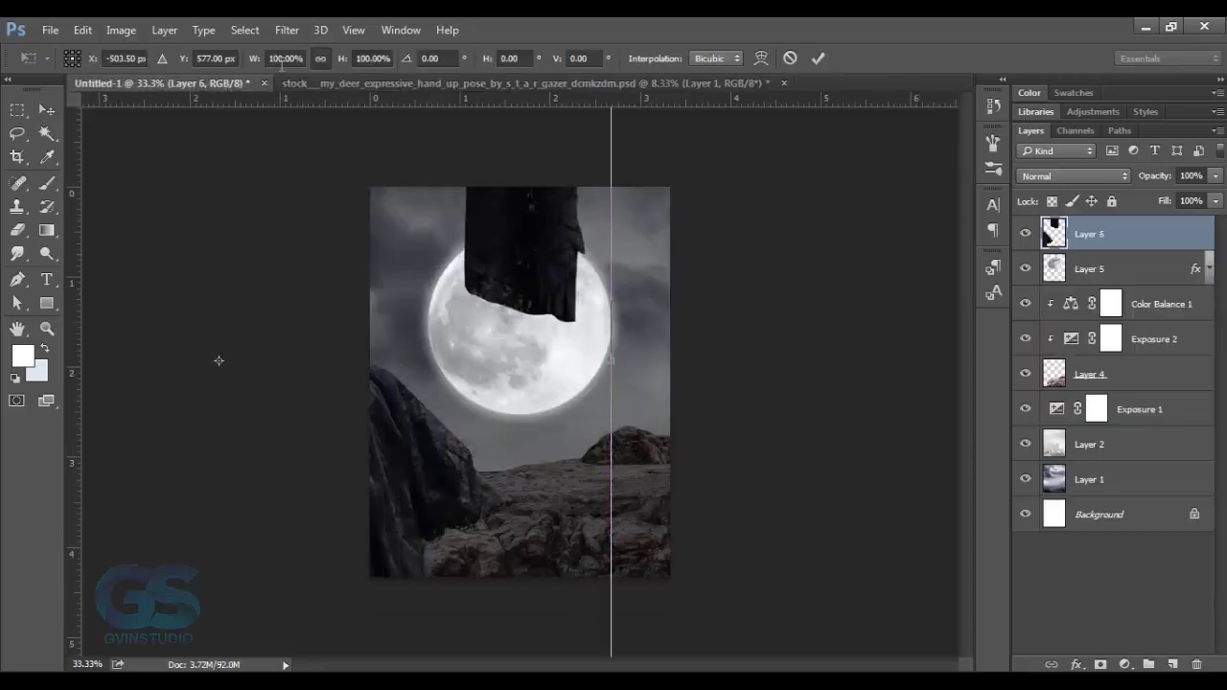
left_click_drag(253, 59, 186, 66)
mouse_move(111, 162)
left_mouse_down()
mouse_move(348, 189)
mouse_move(474, 425)
left_mouse_up()
mouse_move(559, 428)
left_mouse_down()
mouse_move(561, 312)
mouse_move(595, 317)
left_mouse_up()
left_click(818, 58)
Step: Close the woman source document without saving and start opening the next image
left_click(785, 83)
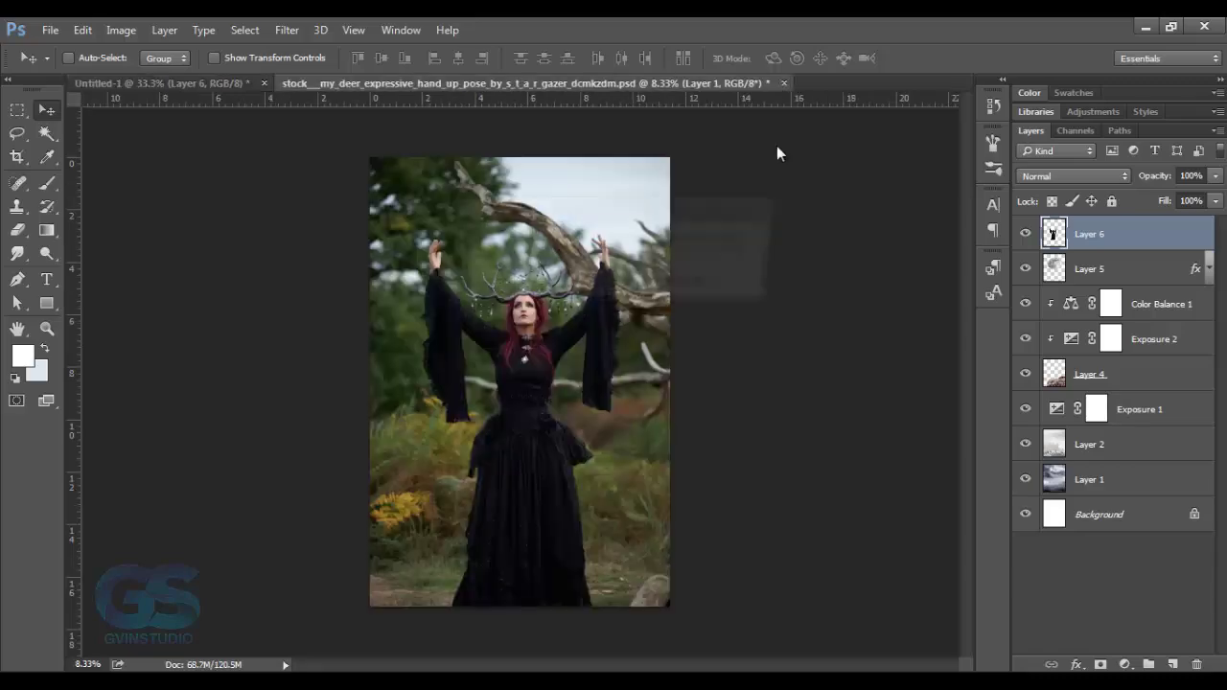
key("n")
left_click(50, 32)
left_click(67, 56)
Step: Lasso the bald eagle's right wing into the composite, below the woman layer
left_click(597, 165)
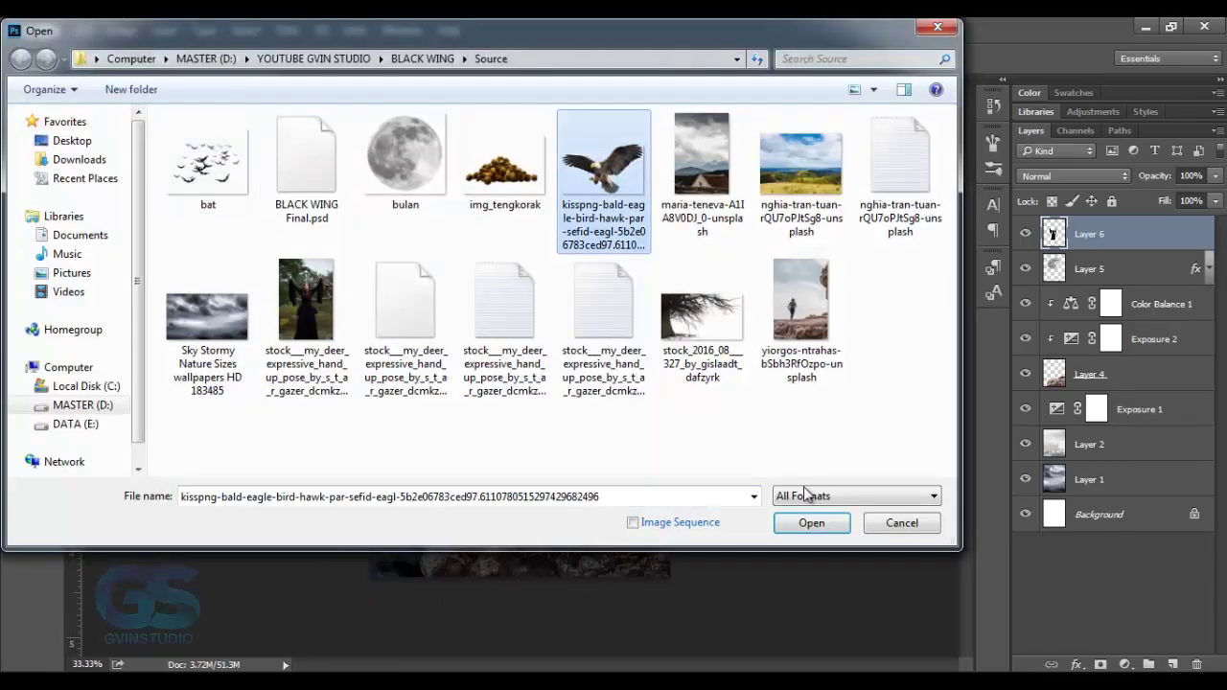
left_click(805, 517)
key("l")
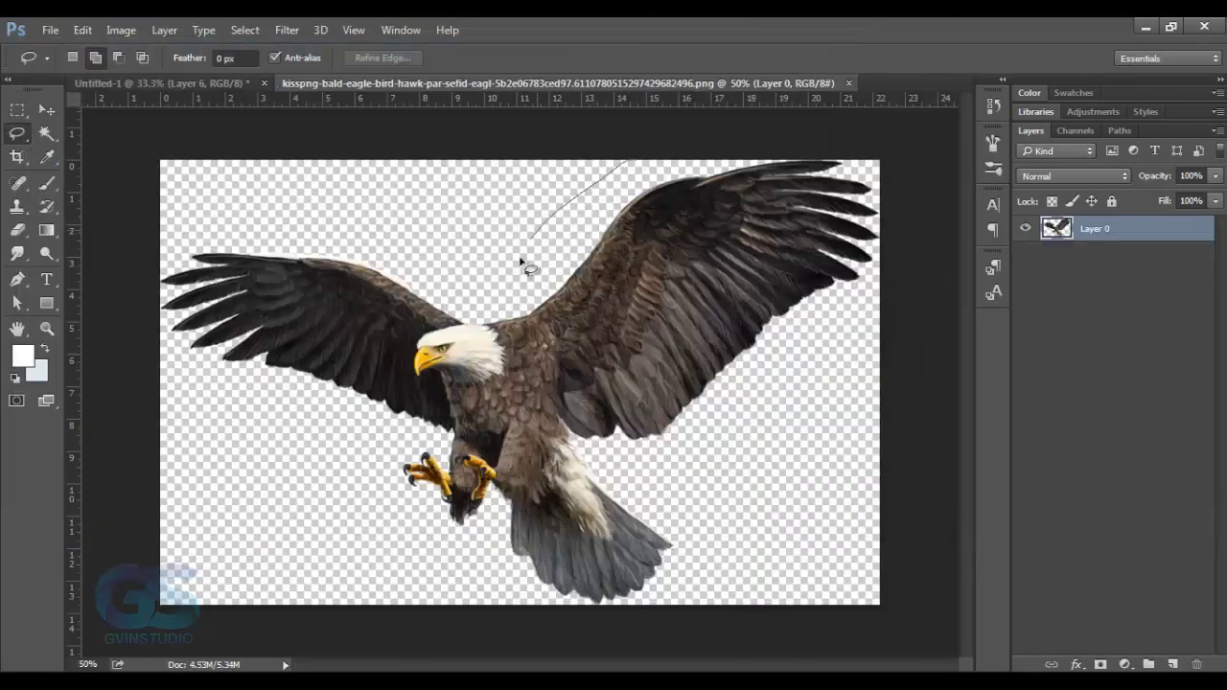
left_click_drag(674, 155, 661, 161)
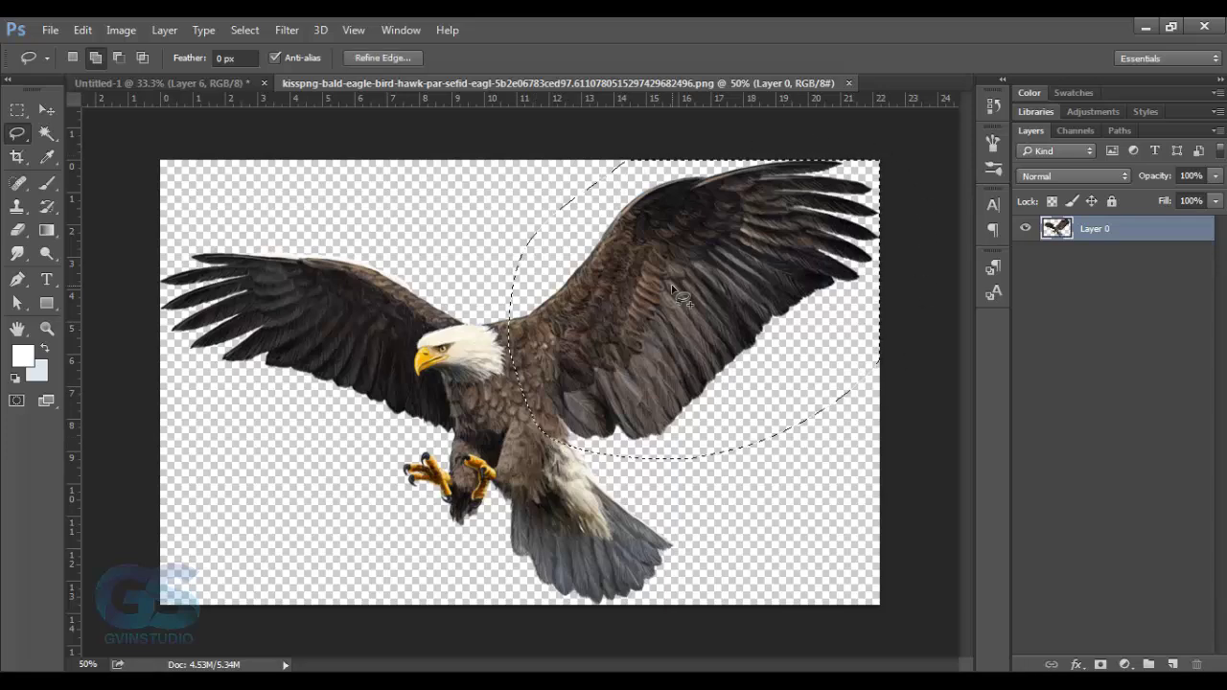
key("v")
mouse_move(671, 284)
left_mouse_down()
mouse_move(405, 250)
mouse_move(606, 305)
left_mouse_up()
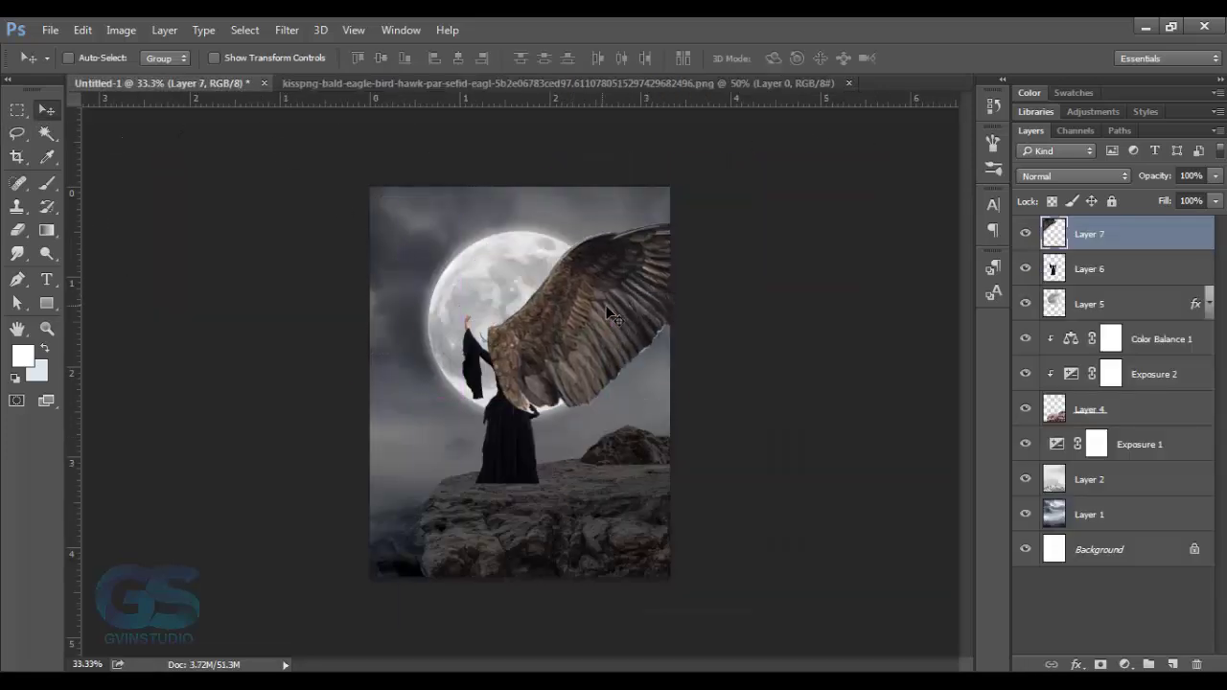
left_click_drag(1102, 238, 1103, 287)
Step: Shrink the wing to about half size behind her shoulder and duplicate the wing layer
key("ctrl+t")
mouse_move(488, 222)
left_mouse_down()
mouse_move(607, 311)
mouse_move(540, 342)
left_mouse_up()
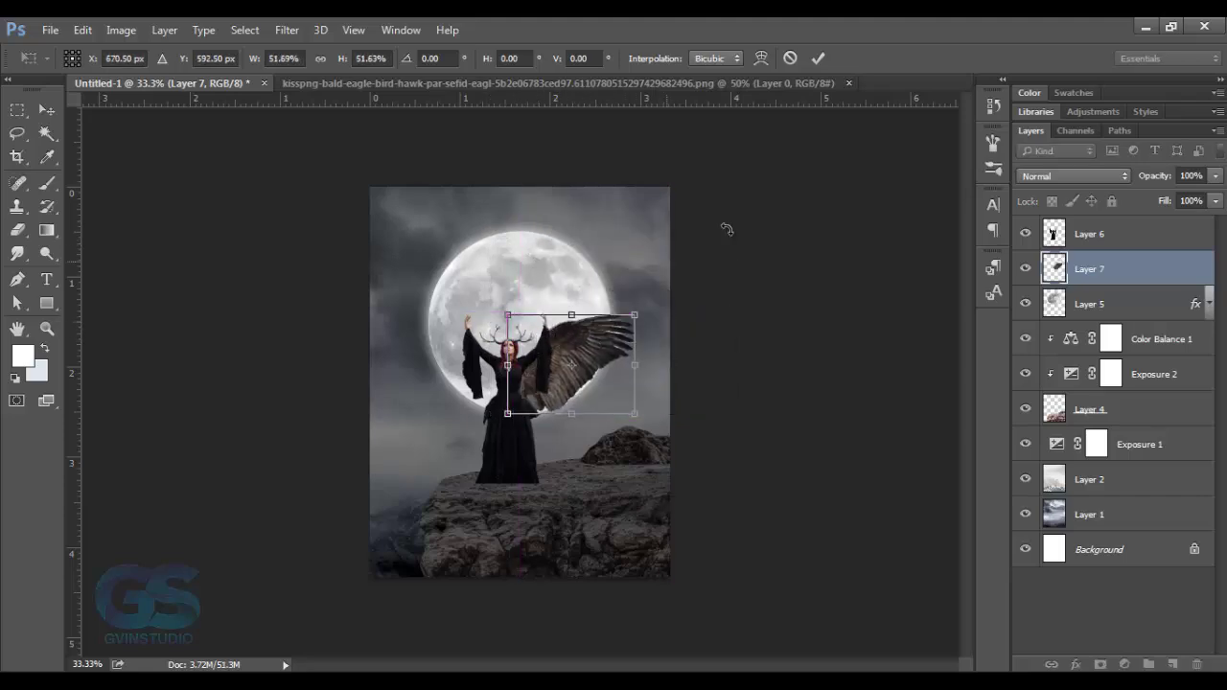
left_click(818, 58)
scroll(564, 399, "up", 2)
scroll(564, 399, "up", 2)
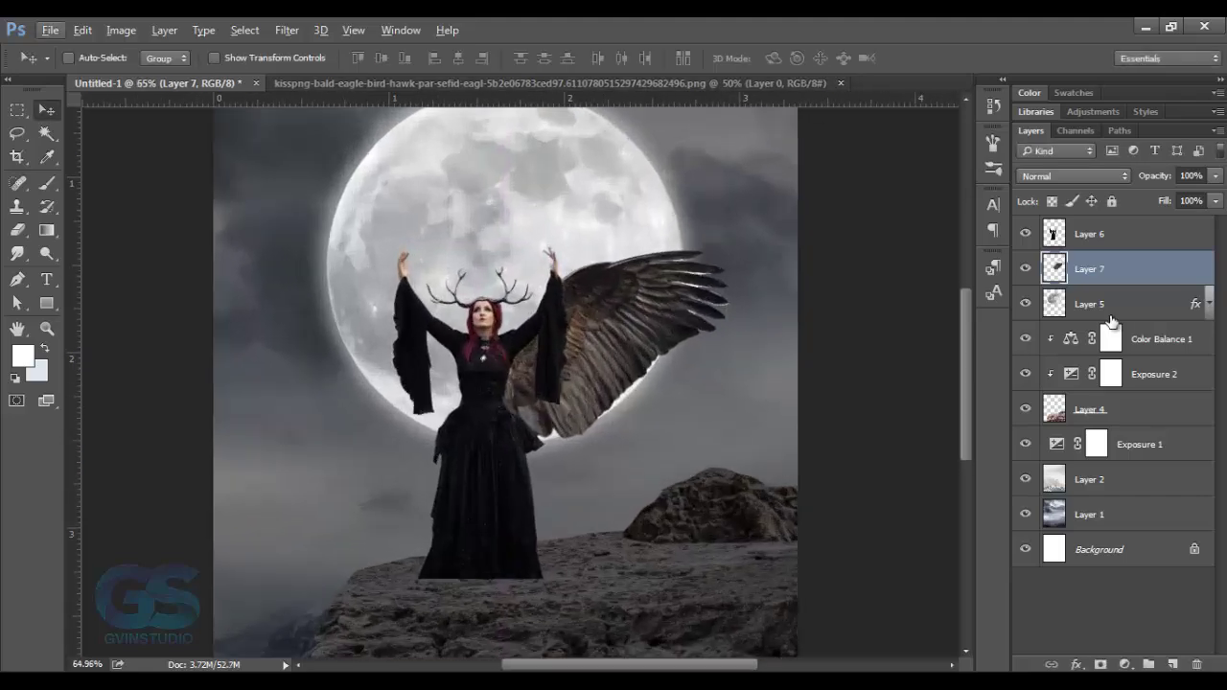
left_click_drag(1121, 278, 1148, 664)
Step: Invert the Layer 7 wing and tint it teal with a clipped, colorized Hue/Saturation 1
left_click(1089, 316)
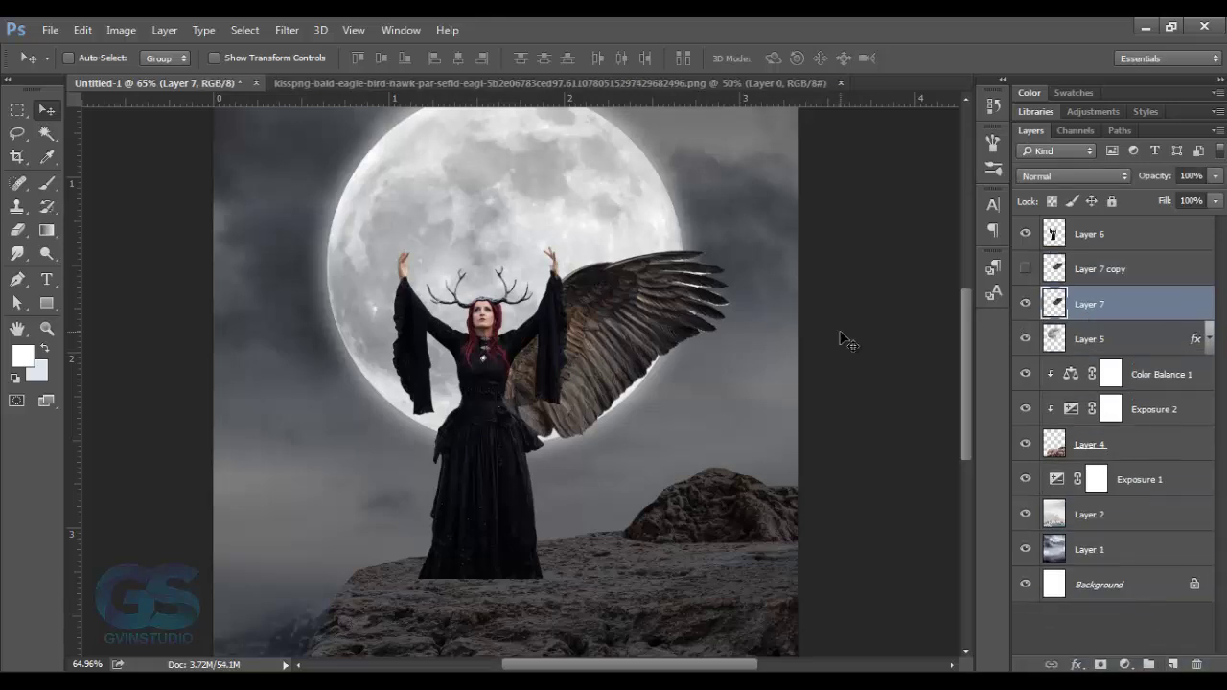
key("ctrl+i")
left_click(1125, 664)
left_click(1055, 447)
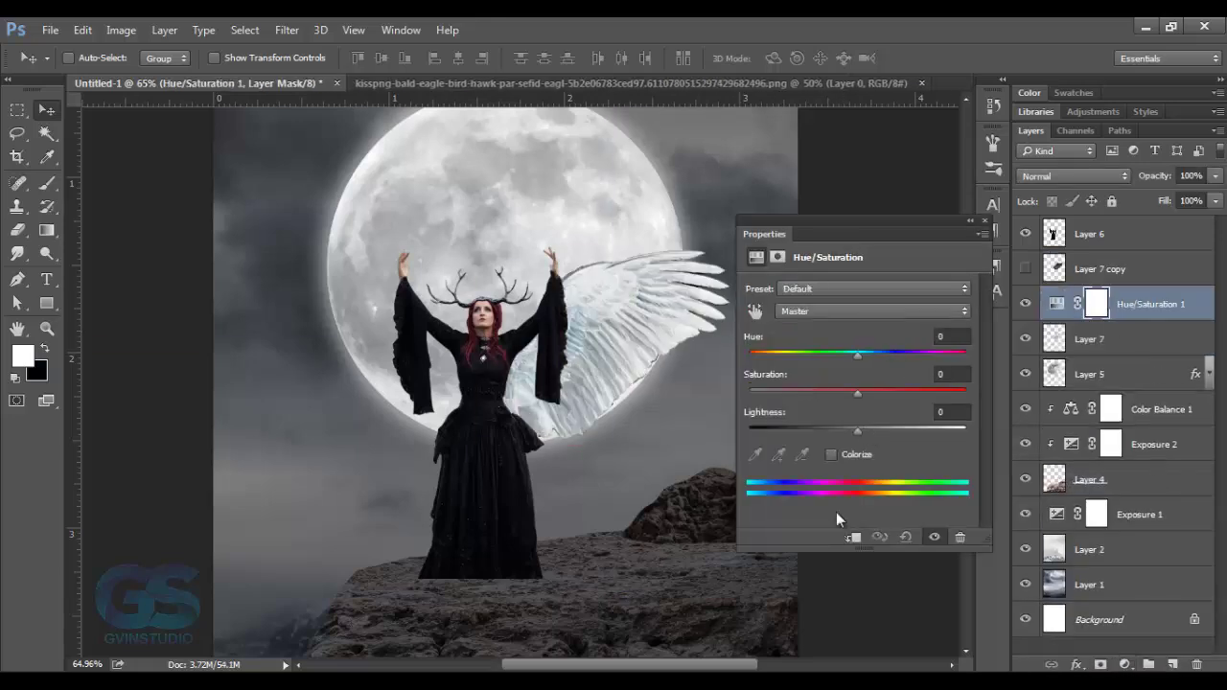
left_click(853, 537)
left_click(831, 454)
left_click_drag(749, 355, 848, 354)
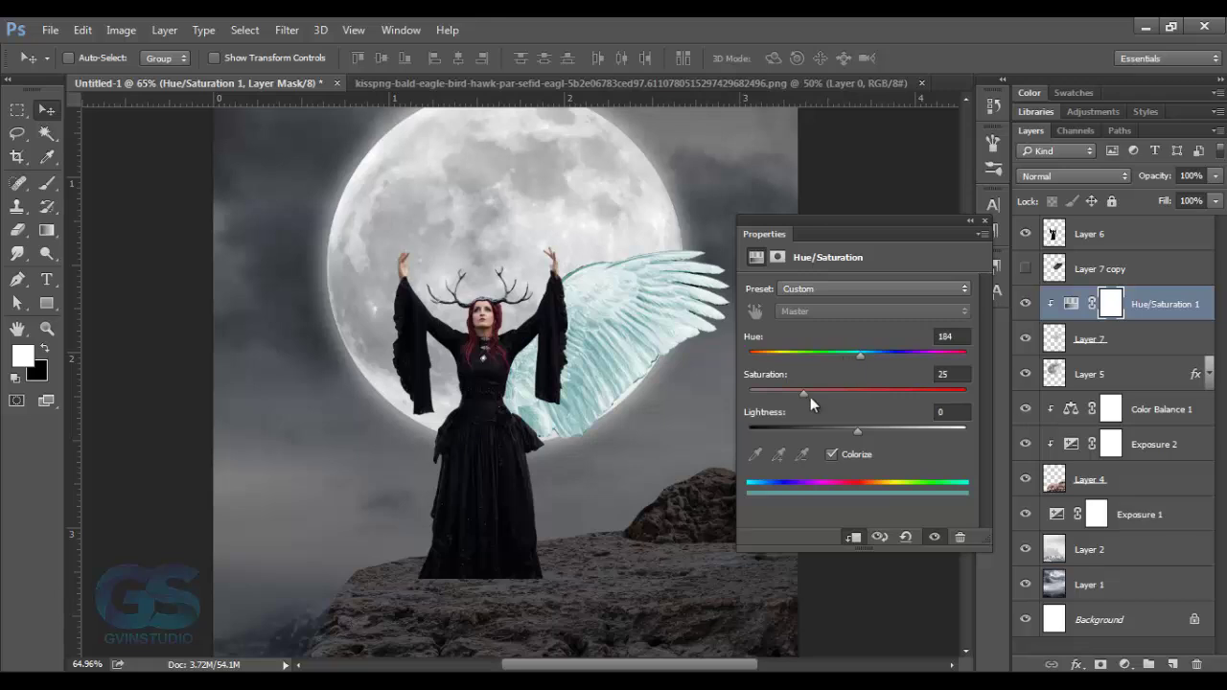
left_click_drag(857, 431, 843, 431)
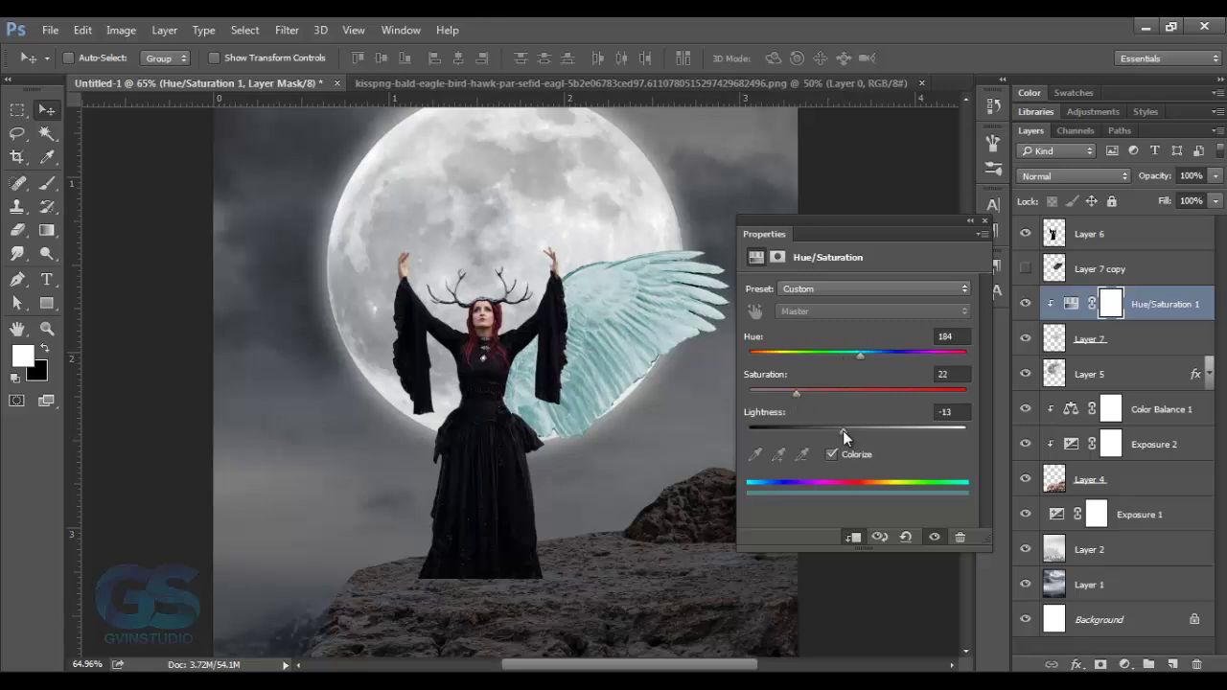
left_click(984, 220)
Step: Show the Layer 7 copy wing and set its blend mode to Hard Light
left_click(1079, 273)
left_click(1026, 268)
left_click(1072, 176)
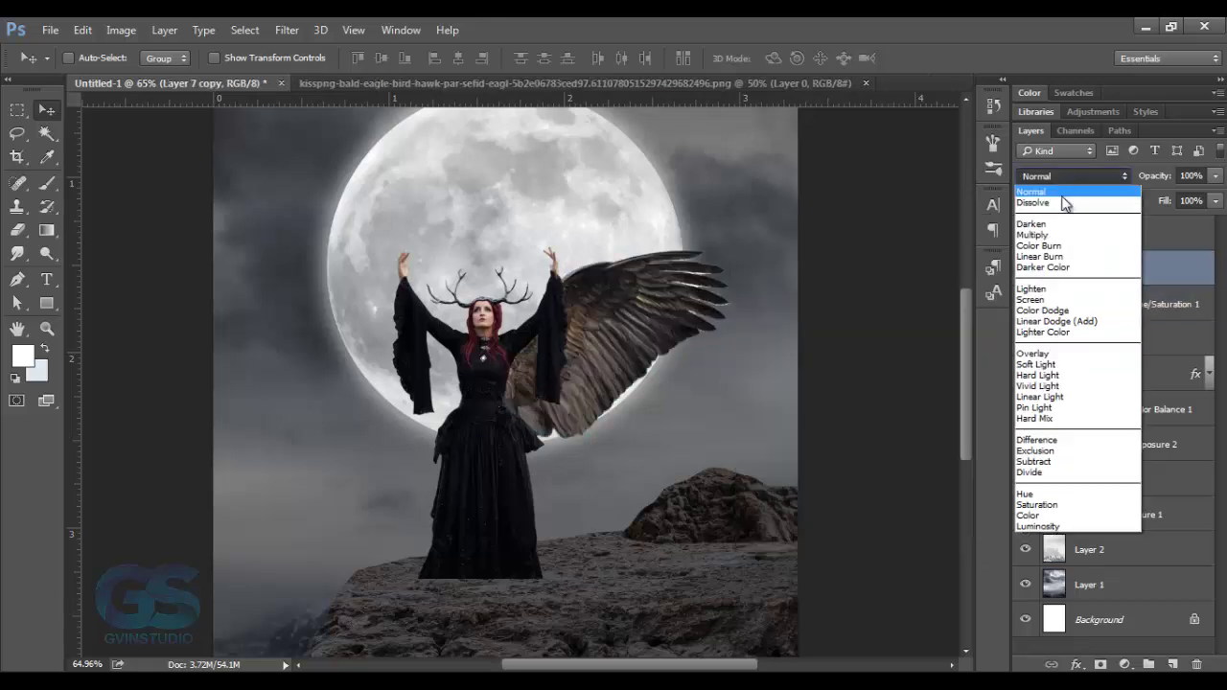
left_click(1043, 374)
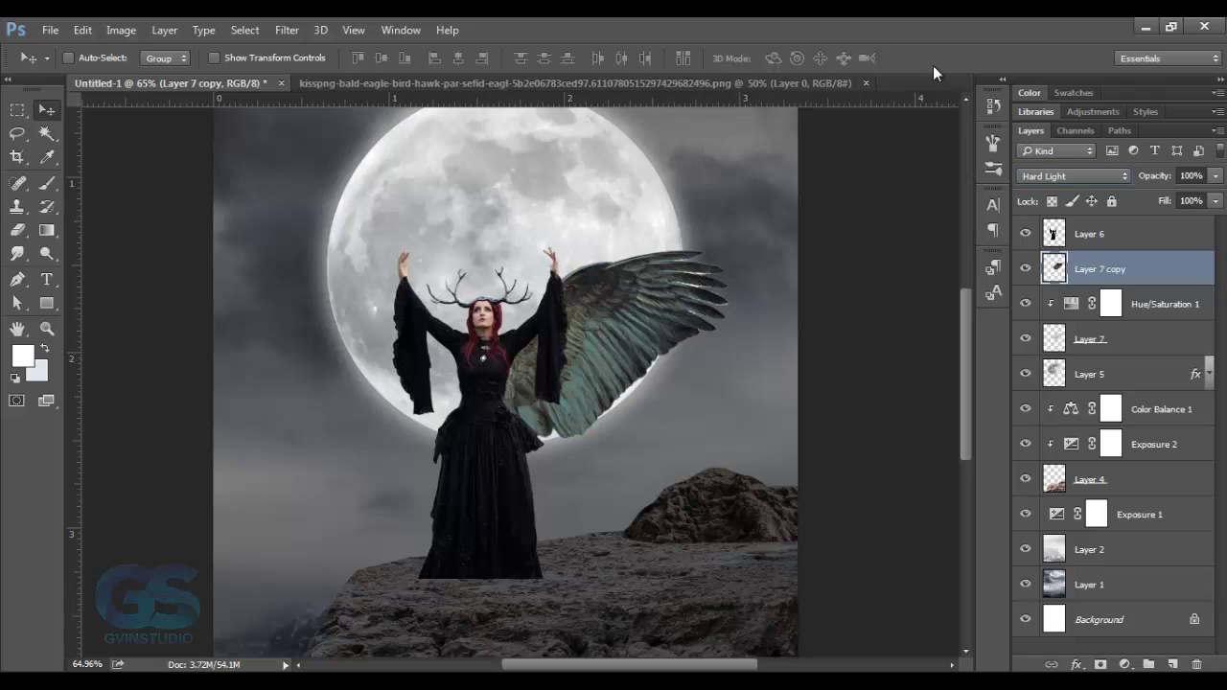
Step: Add a colorized Hue/Saturation 2 at Hue 242, Saturation 15, Lightness -35
left_click(1129, 665)
left_click(1072, 447)
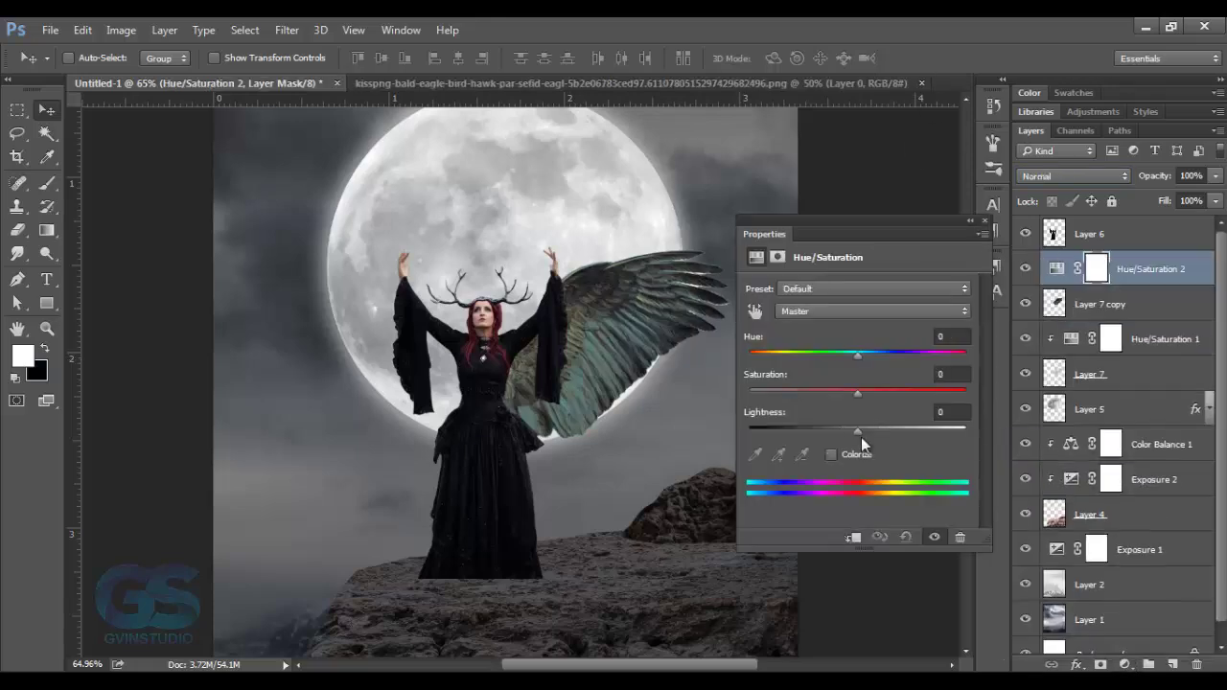
left_click(833, 454)
left_click_drag(751, 355, 895, 356)
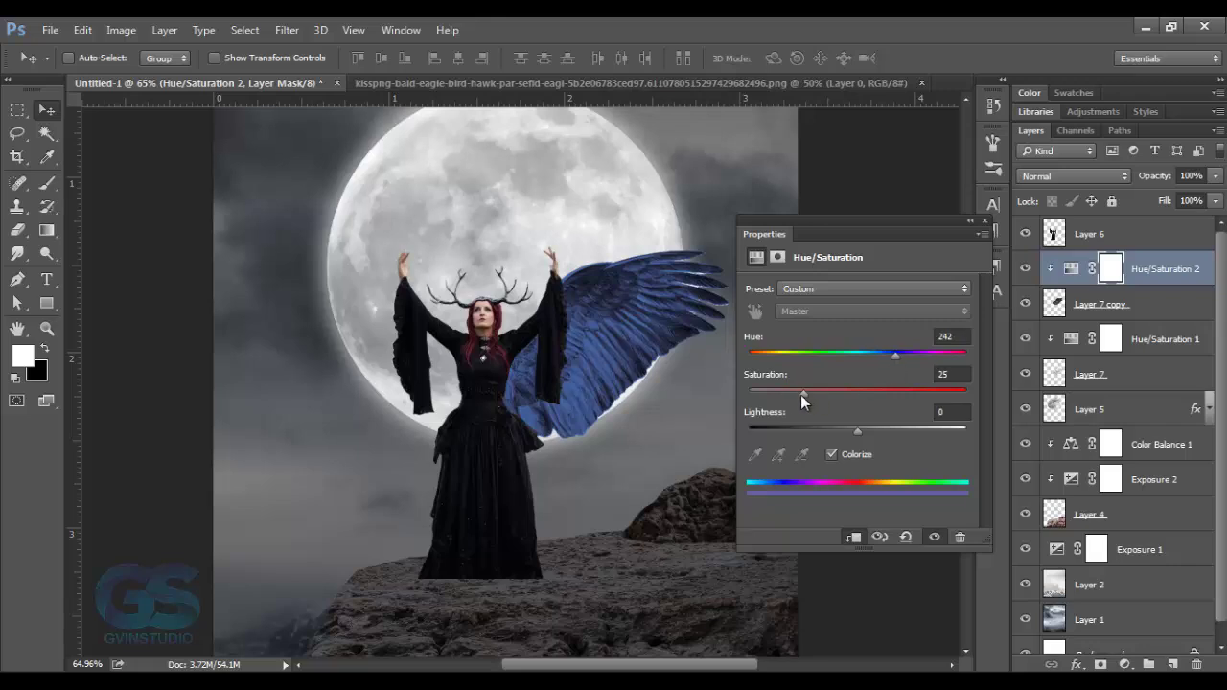
left_click_drag(804, 393, 788, 393)
left_click_drag(858, 432, 833, 431)
left_click_drag(783, 393, 779, 393)
left_click_drag(833, 431, 821, 431)
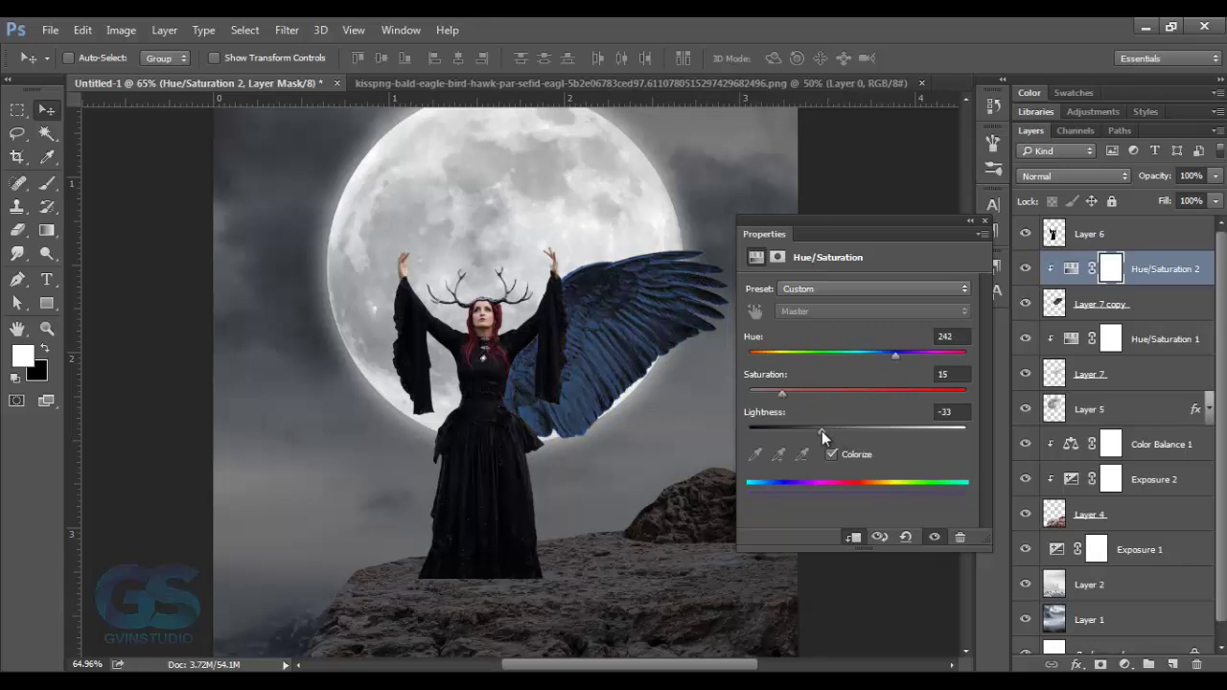
left_click(988, 226)
Step: Invert the Hue/Saturation 2 mask and paint the blue tint back with an 80 px brush
key("ctrl+i")
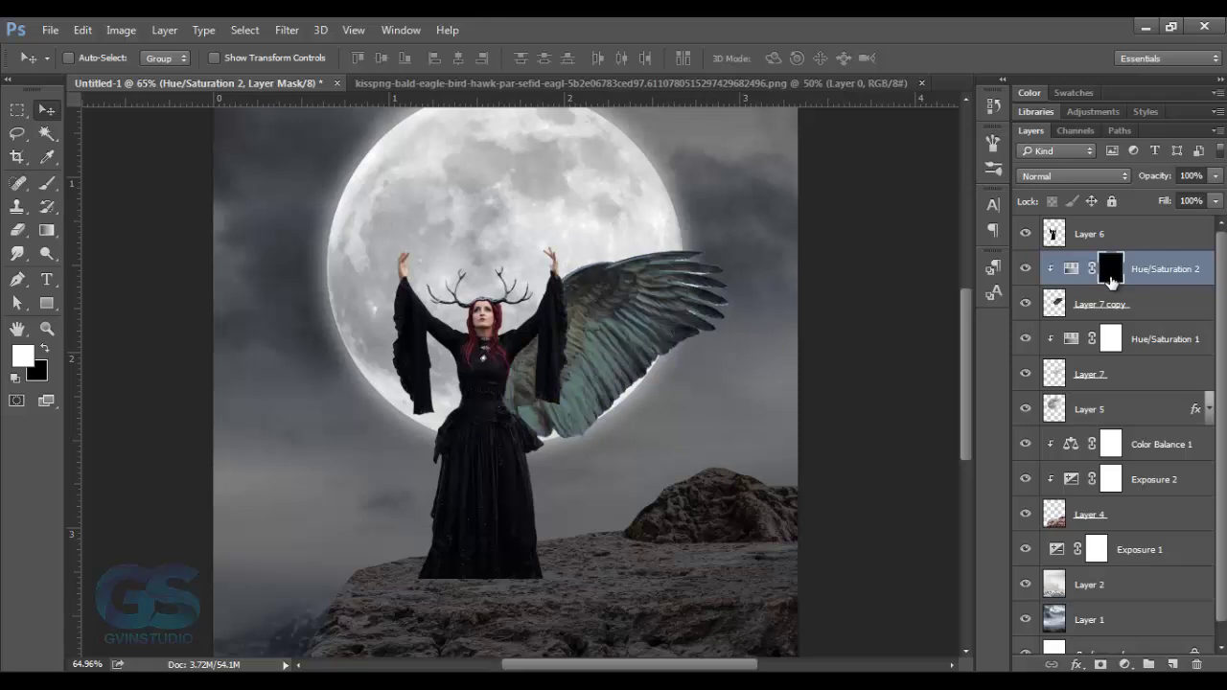
key("b")
right_click(614, 321)
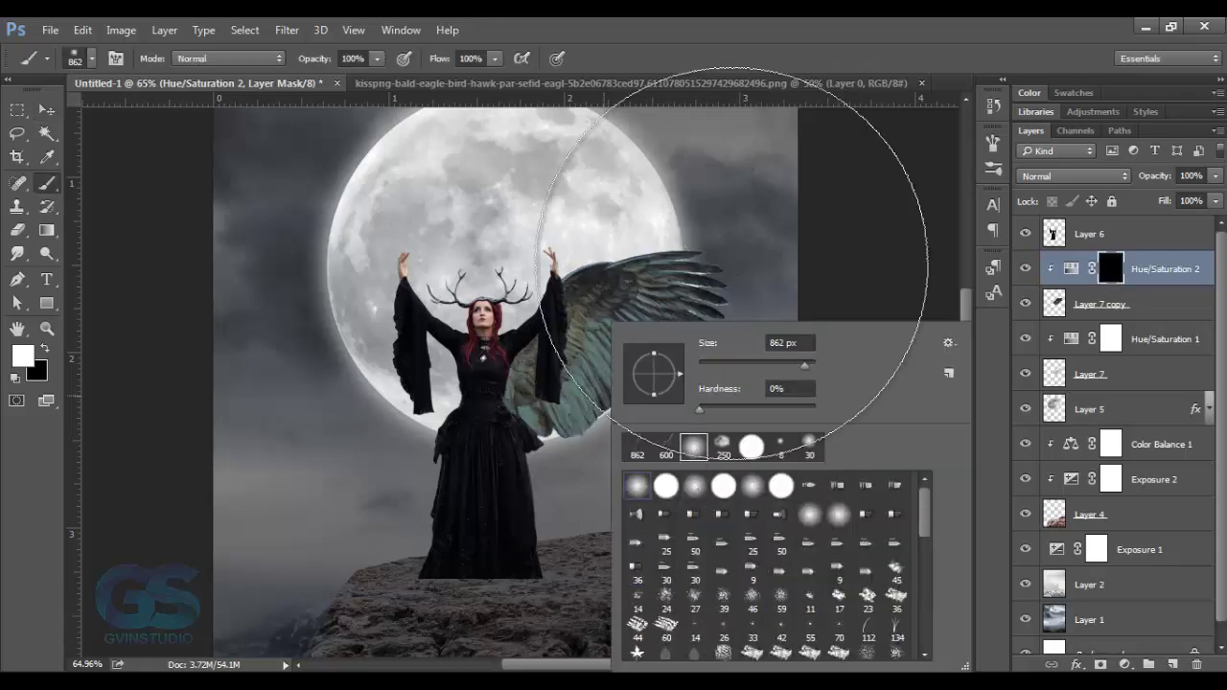
key("bracketleft")
key("bracketleft")
key("bracketleft")
key("bracketleft")
key("bracketleft")
key("bracketleft")
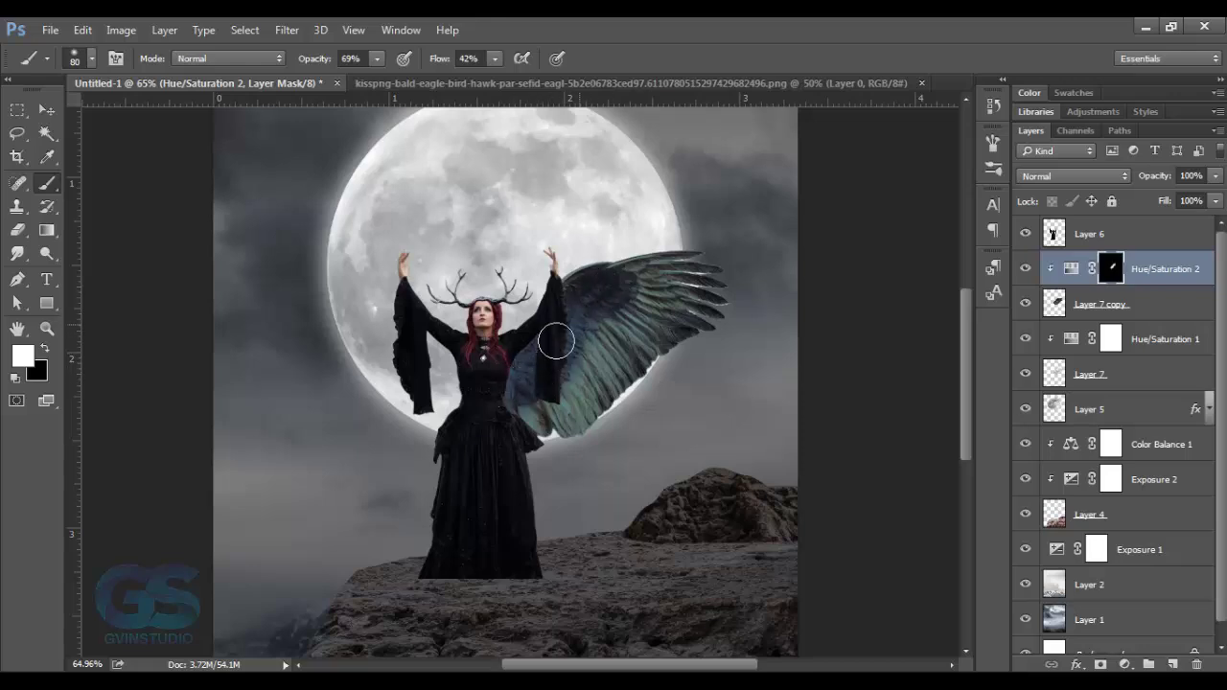
Step: Set Hue/Saturation 1 to Hue 171, Saturation 26, Lightness -74
double_click(1071, 338)
mouse_move(858, 431)
left_mouse_down()
mouse_move(797, 434)
mouse_move(804, 397)
mouse_move(778, 431)
left_mouse_up()
left_click_drag(860, 354, 856, 359)
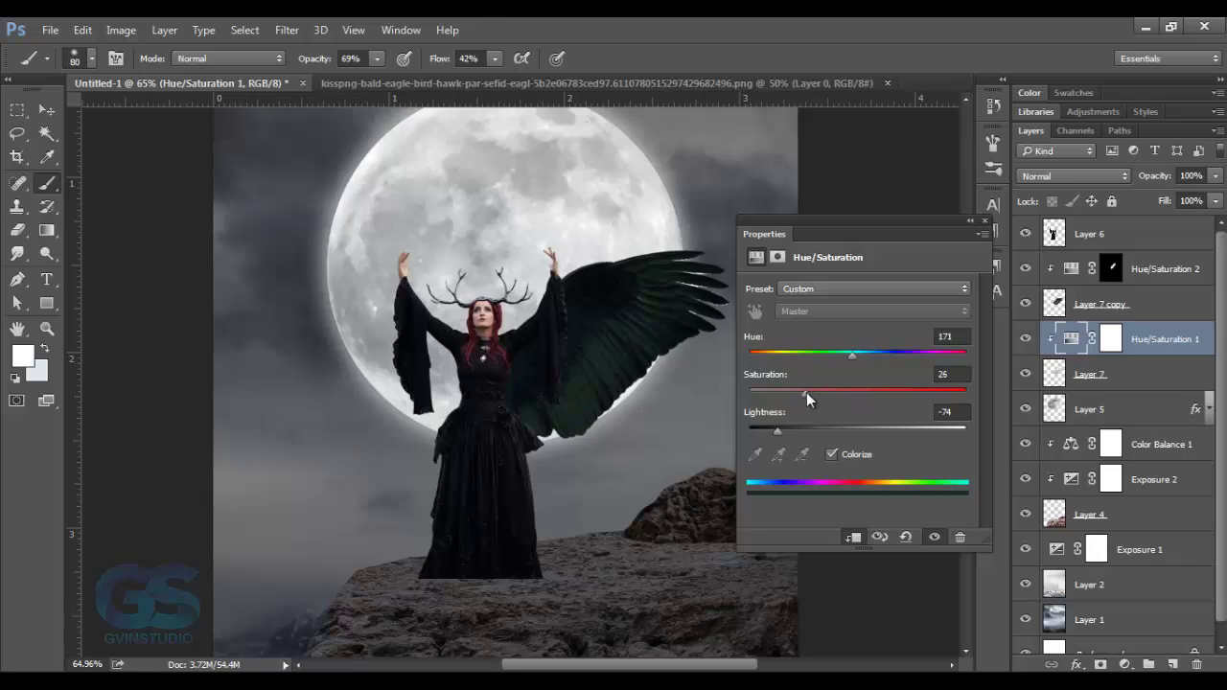
left_click_drag(800, 392, 804, 393)
Step: Toggle Layer 7 copy and Layer 7 visibility to compare the wing tints
left_click(983, 222)
left_click(53, 110)
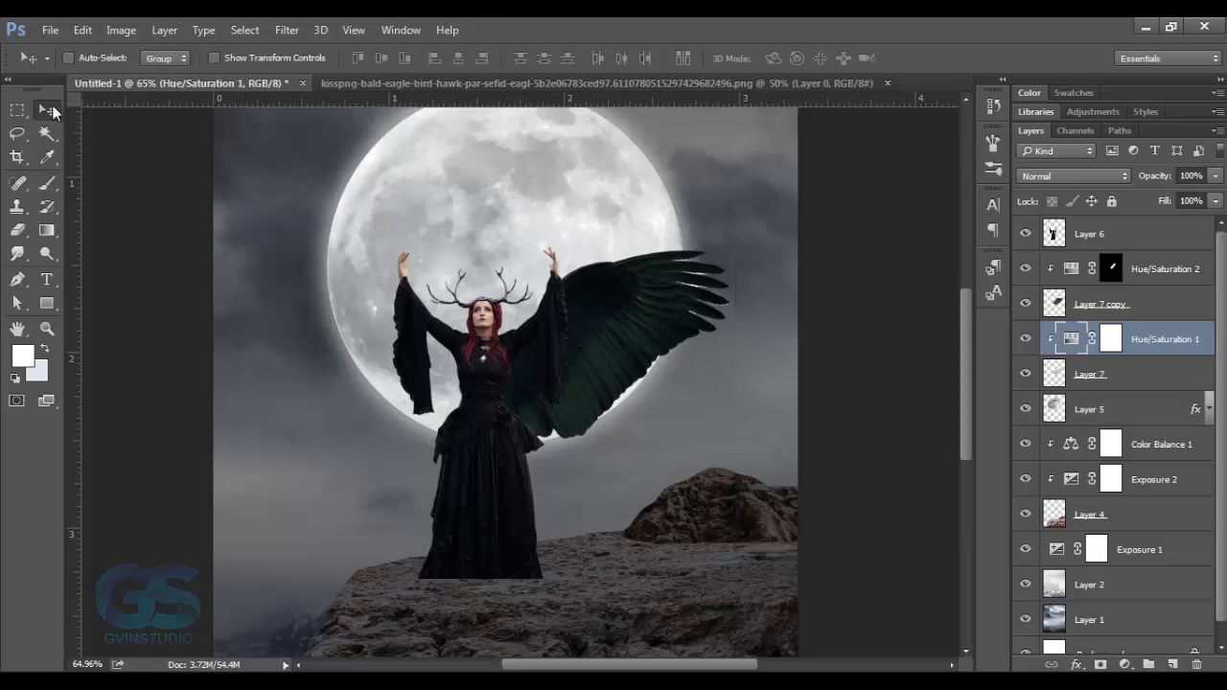
left_click(1025, 303)
left_click(1042, 378)
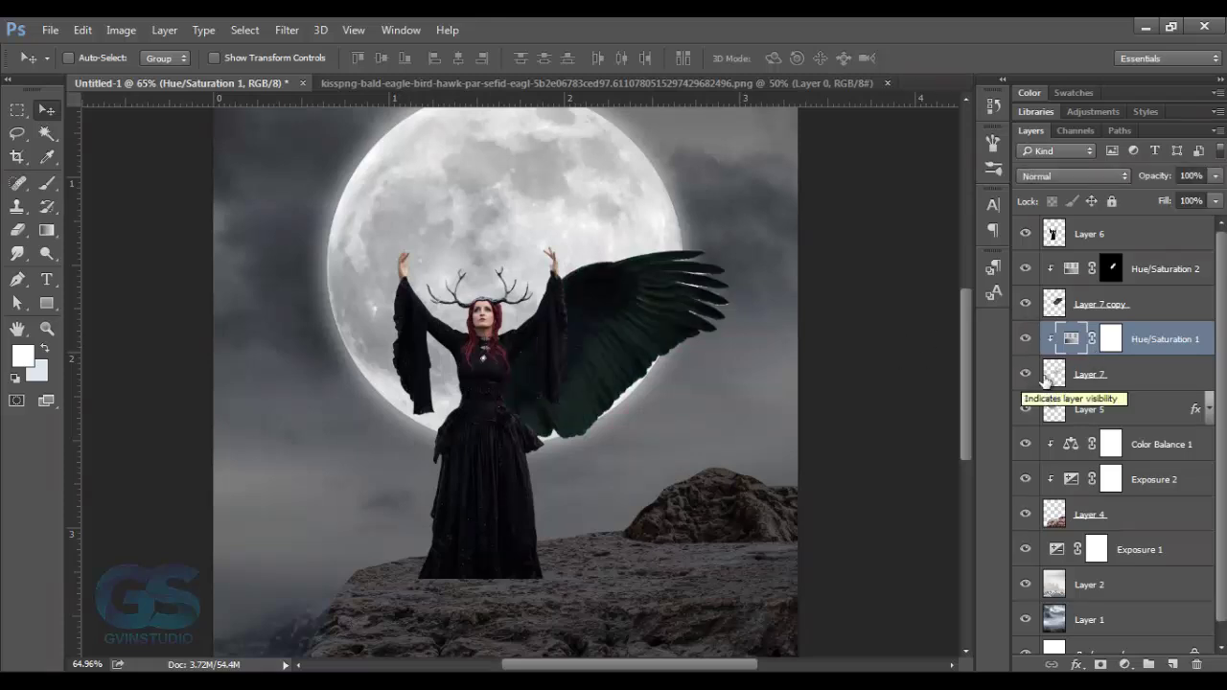
Step: Group Layer 7 through Hue/Saturation 2 into a group named 'wing'
left_click(1085, 381)
left_click(1134, 278, "shift")
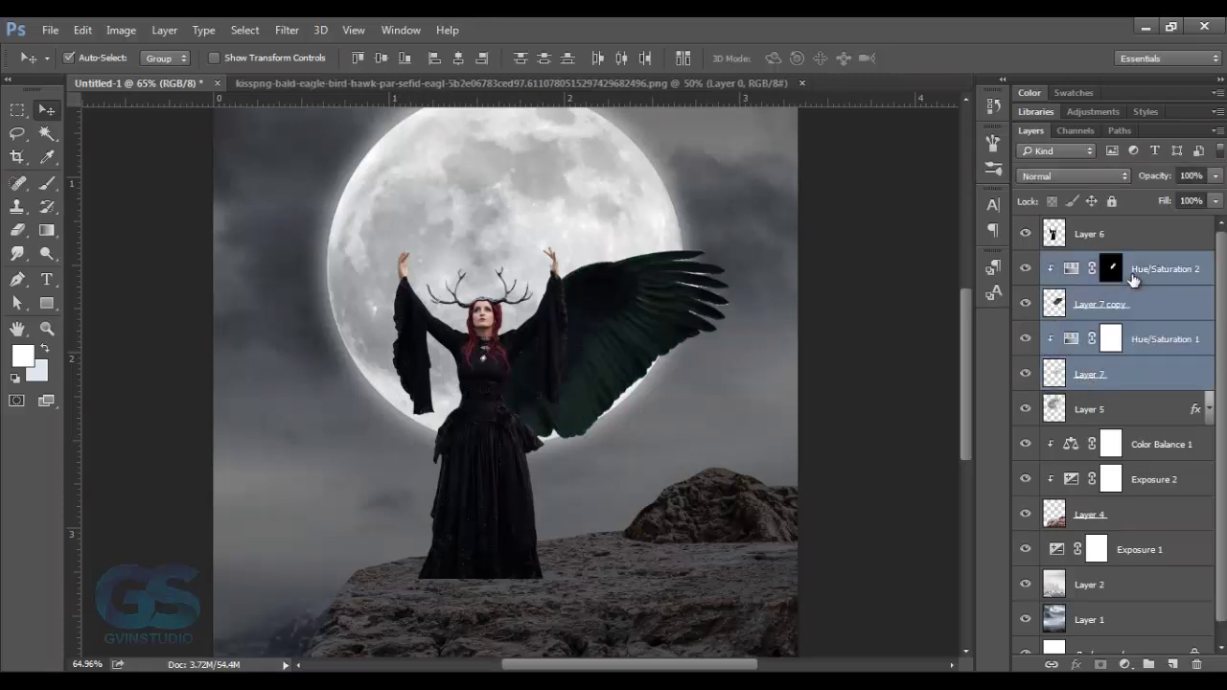
key("ctrl+g")
type("wing")
key("Return")
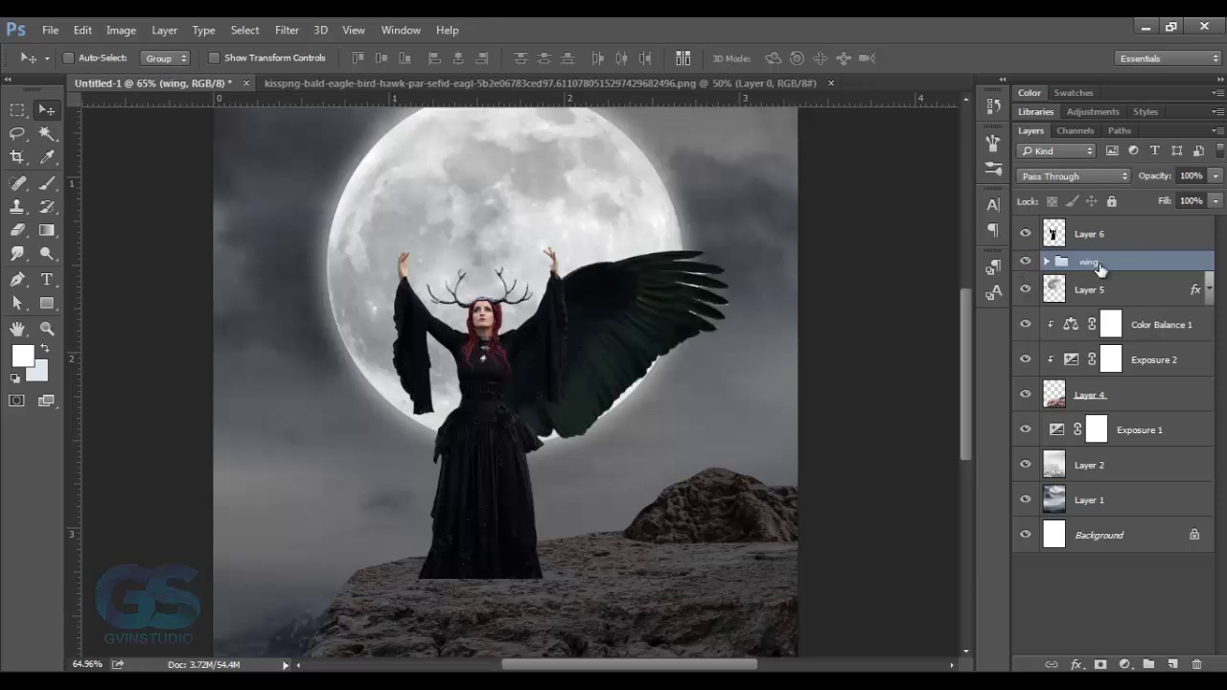
left_click_drag(1094, 274, 1172, 665)
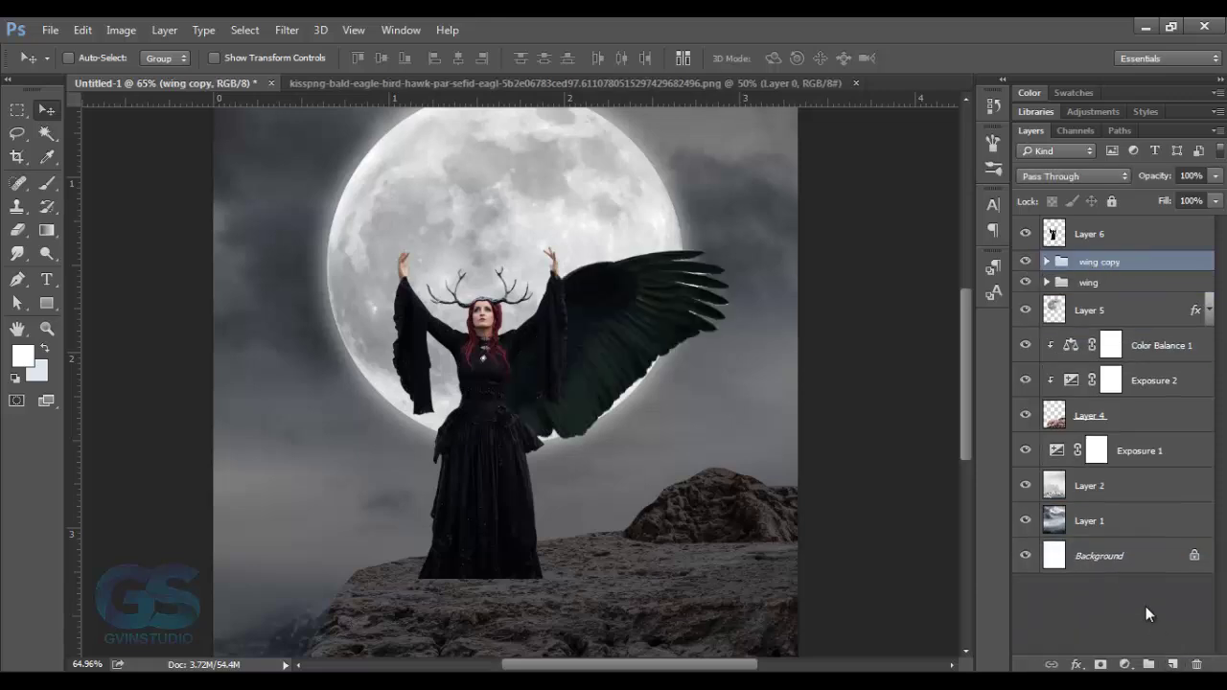
key("ctrl+z")
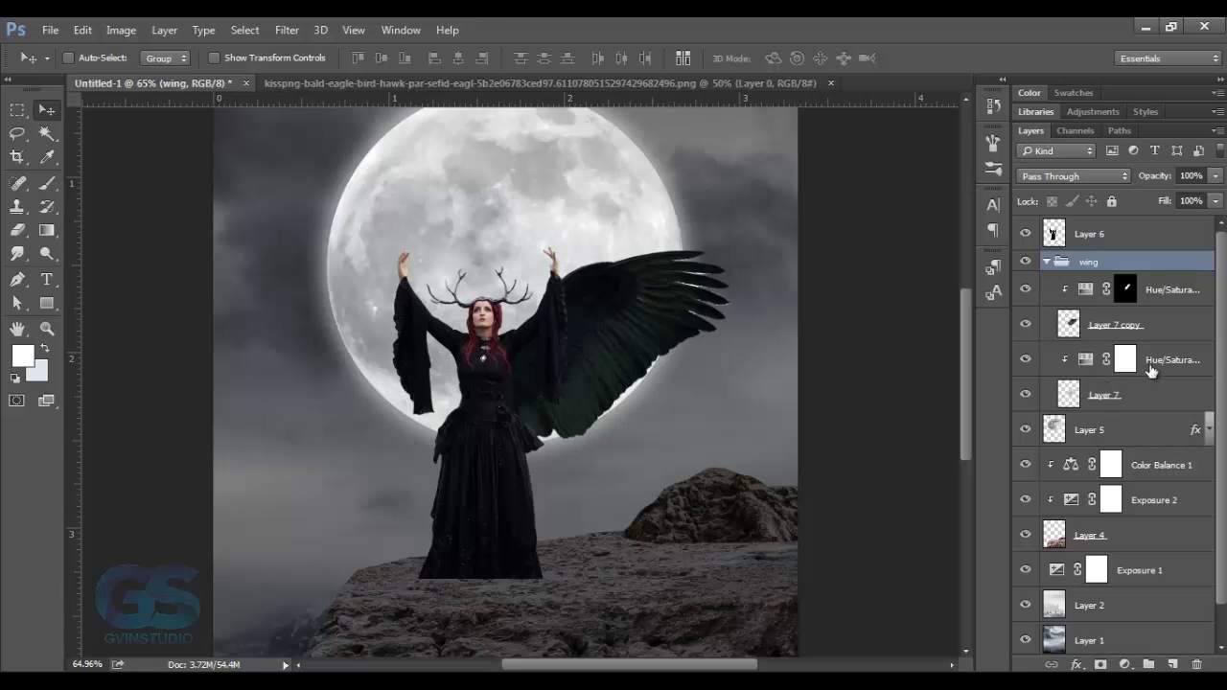
Step: Adjust Hue/Saturation 1 to 187/37/-78 and Hue/Saturation 2 Lightness to -47
left_click(1151, 371)
left_click_drag(777, 434, 769, 433)
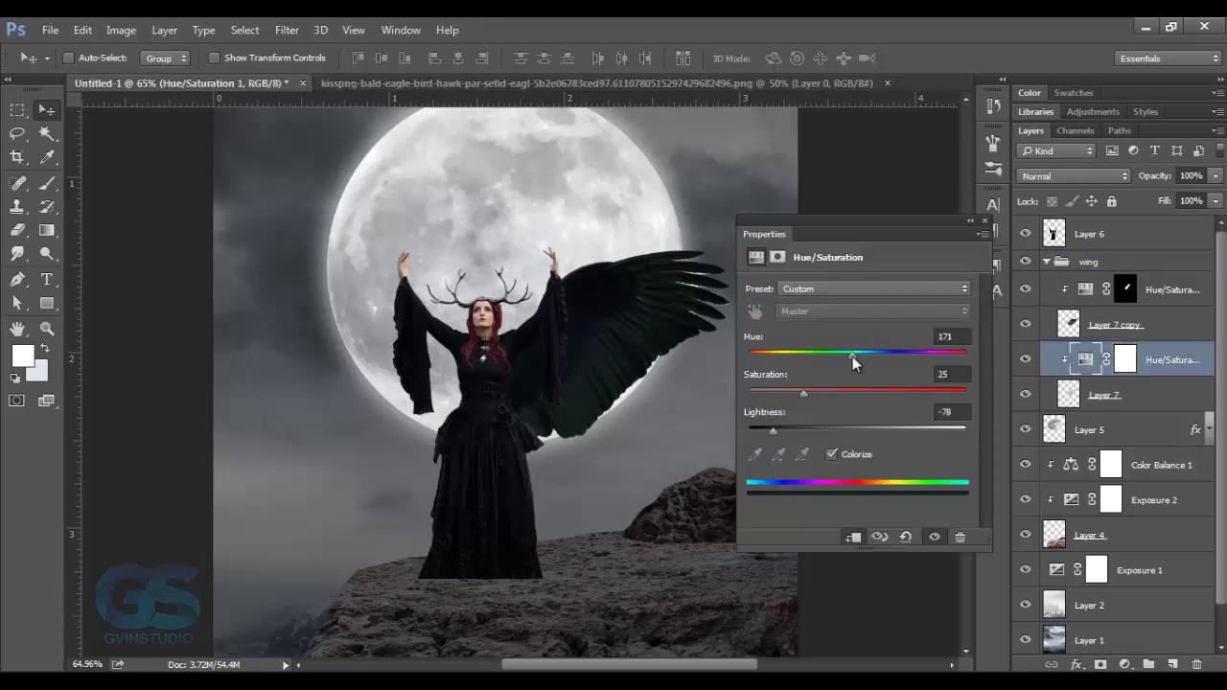
left_click_drag(852, 354, 862, 356)
left_click(1083, 288)
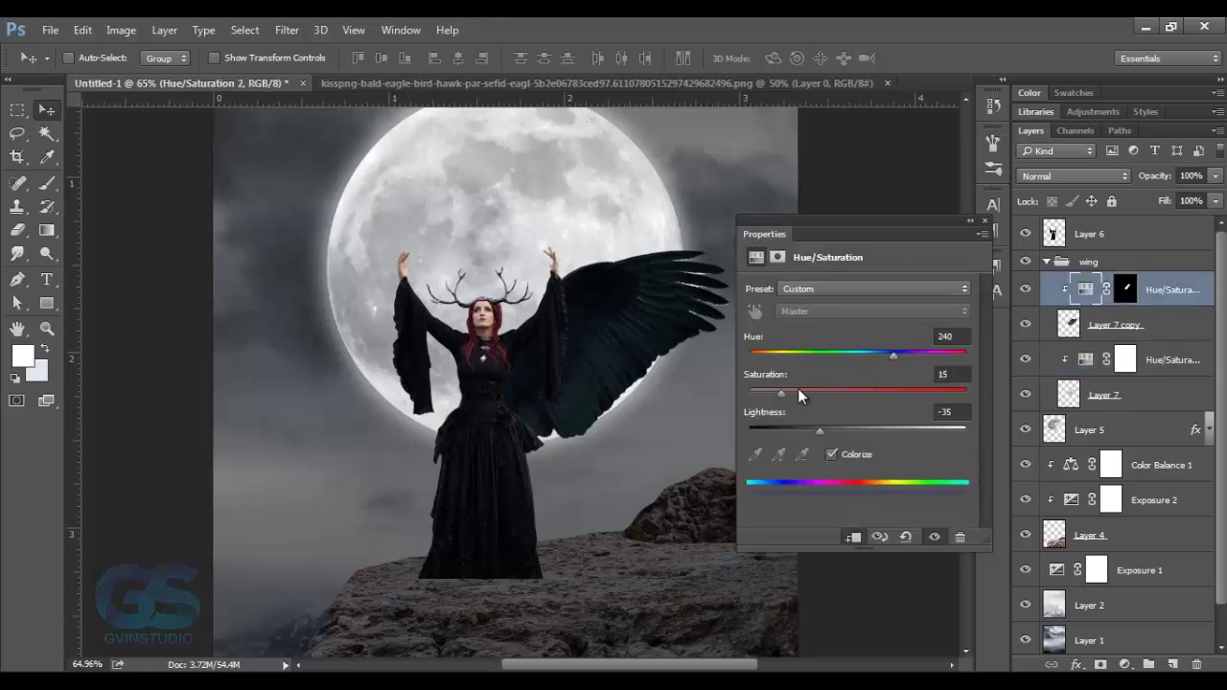
left_click_drag(821, 437, 807, 438)
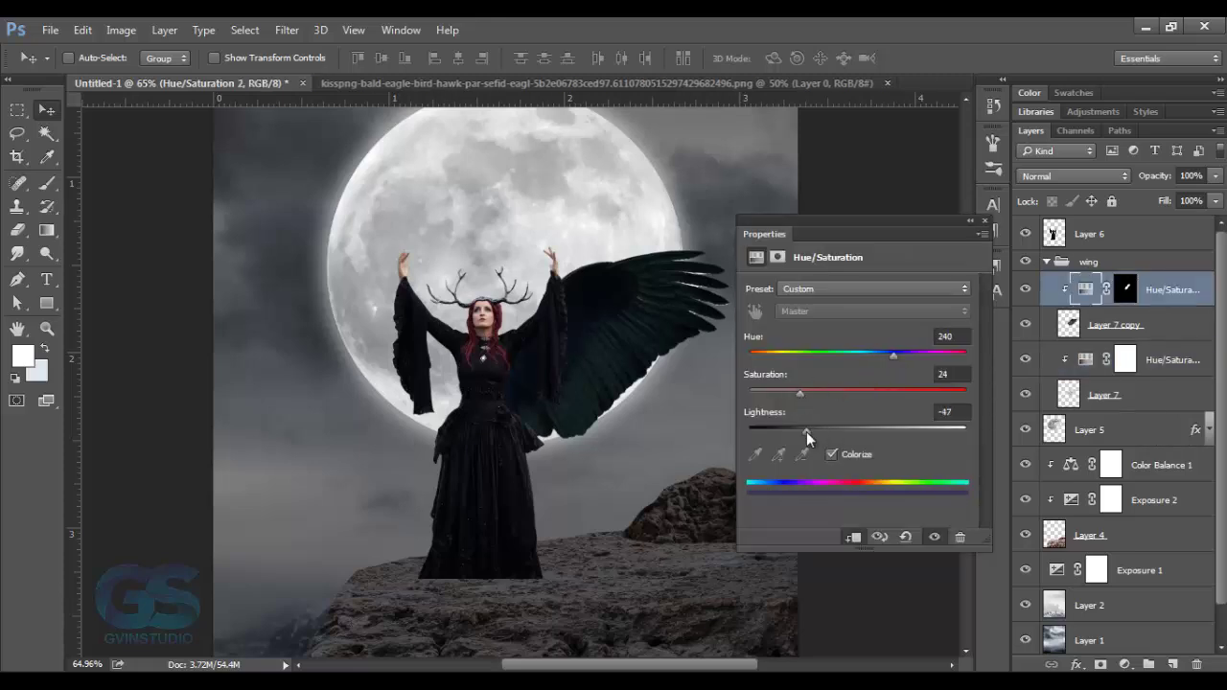
left_click(986, 223)
left_click(1046, 262)
Step: Add an Exposure 3 layer at +2.64 with an inverted mask, brushed over the feather edges
left_click(1126, 665)
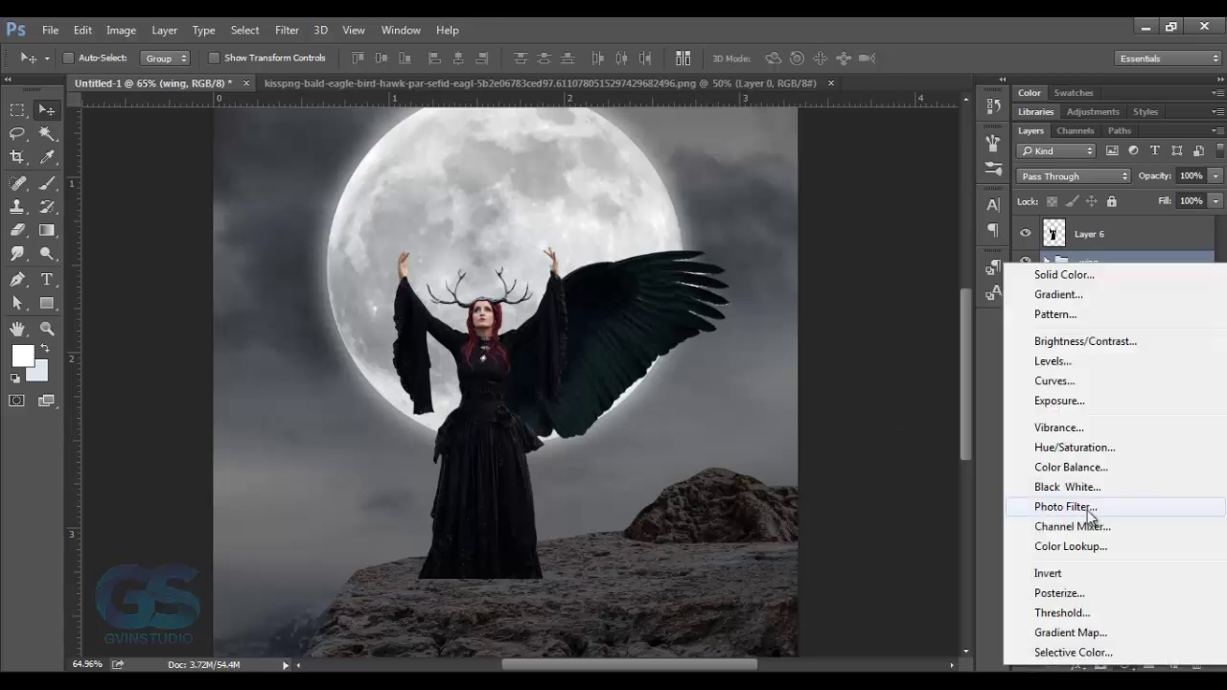
left_click(1064, 399)
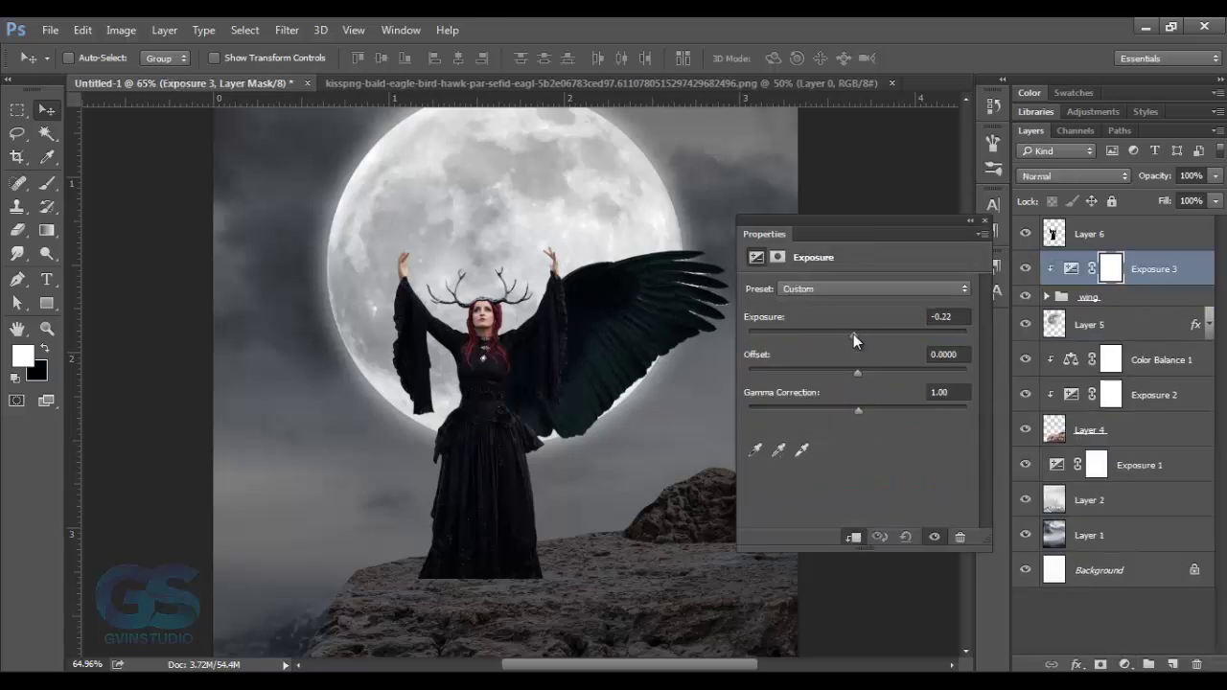
left_click_drag(852, 334, 901, 335)
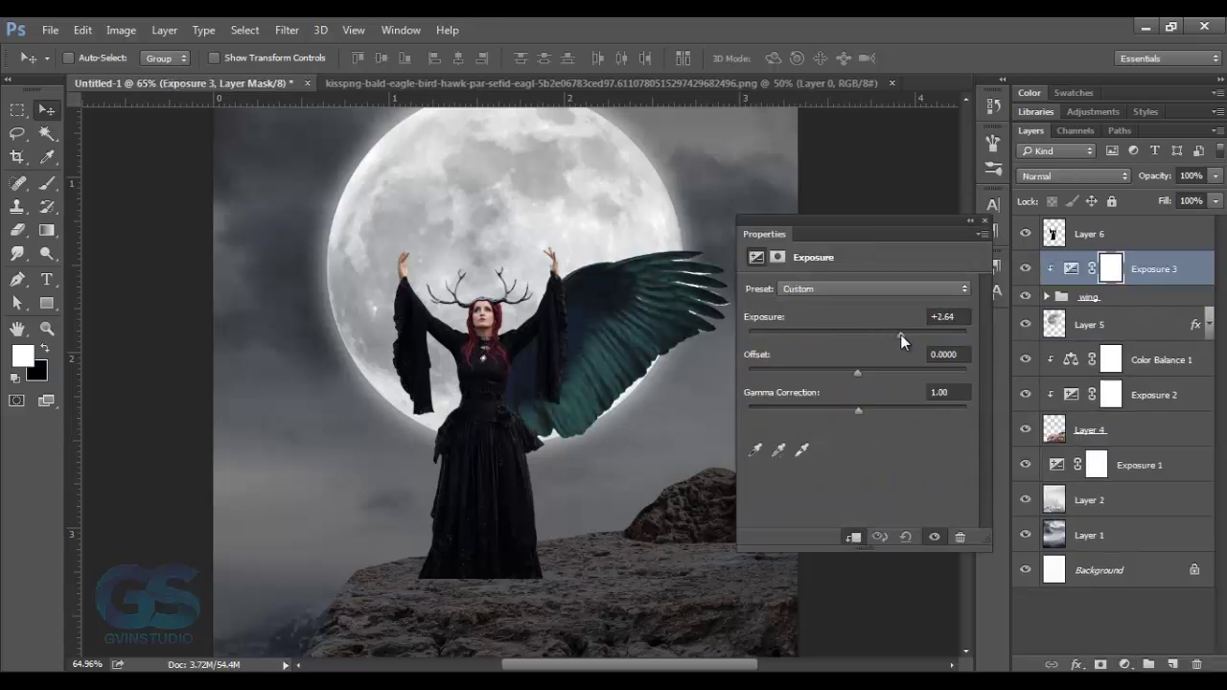
left_click(985, 221)
key("ctrl+i")
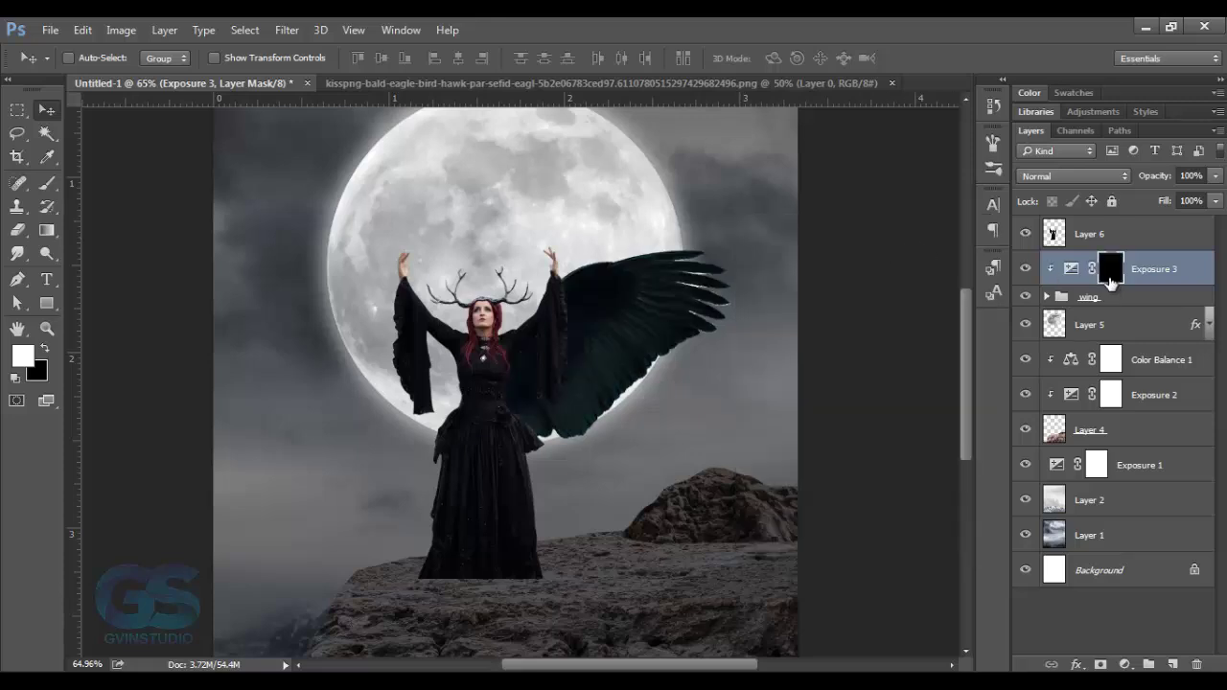
left_click(47, 183)
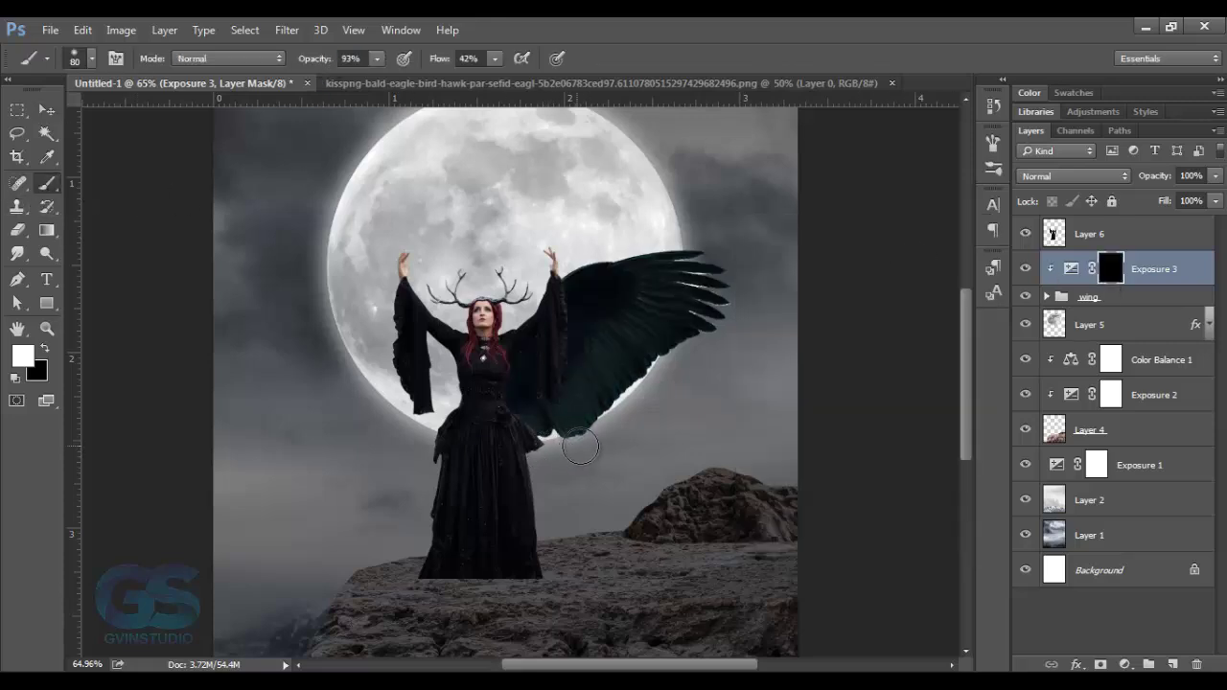
left_click_drag(439, 61, 456, 61)
mouse_move(583, 447)
left_mouse_down()
mouse_move(710, 337)
mouse_move(698, 248)
left_mouse_up()
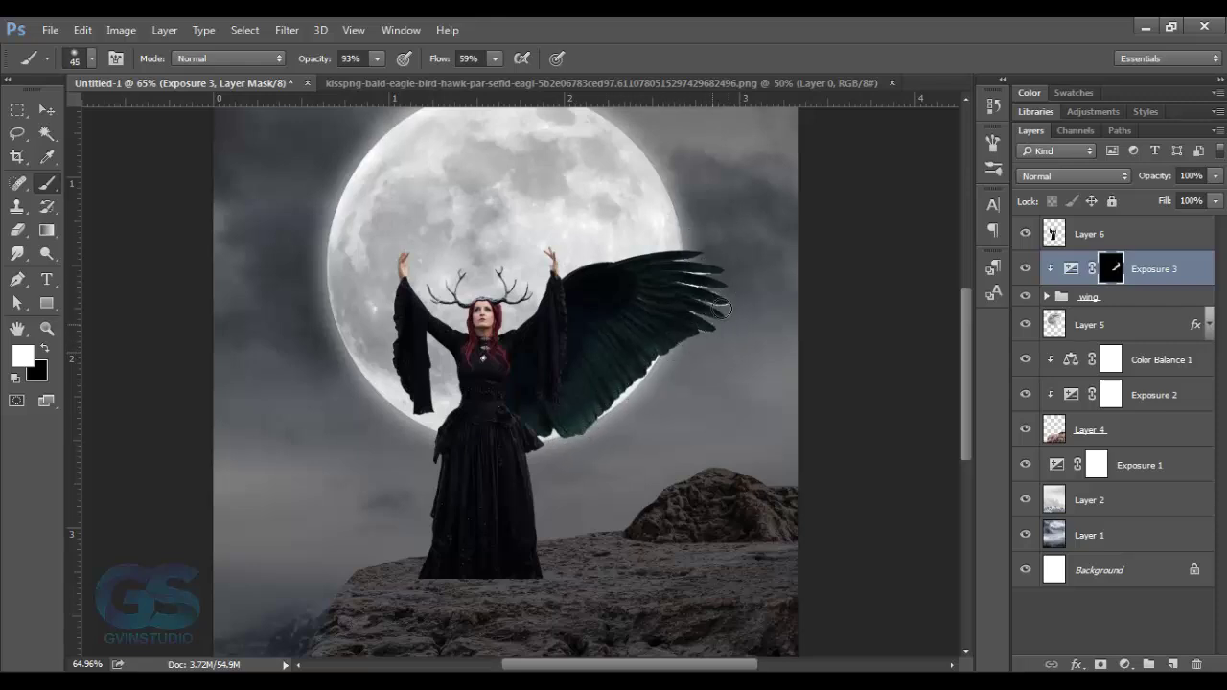
Step: Group Exposure 3 together with the wing group and rename the new group
key("v")
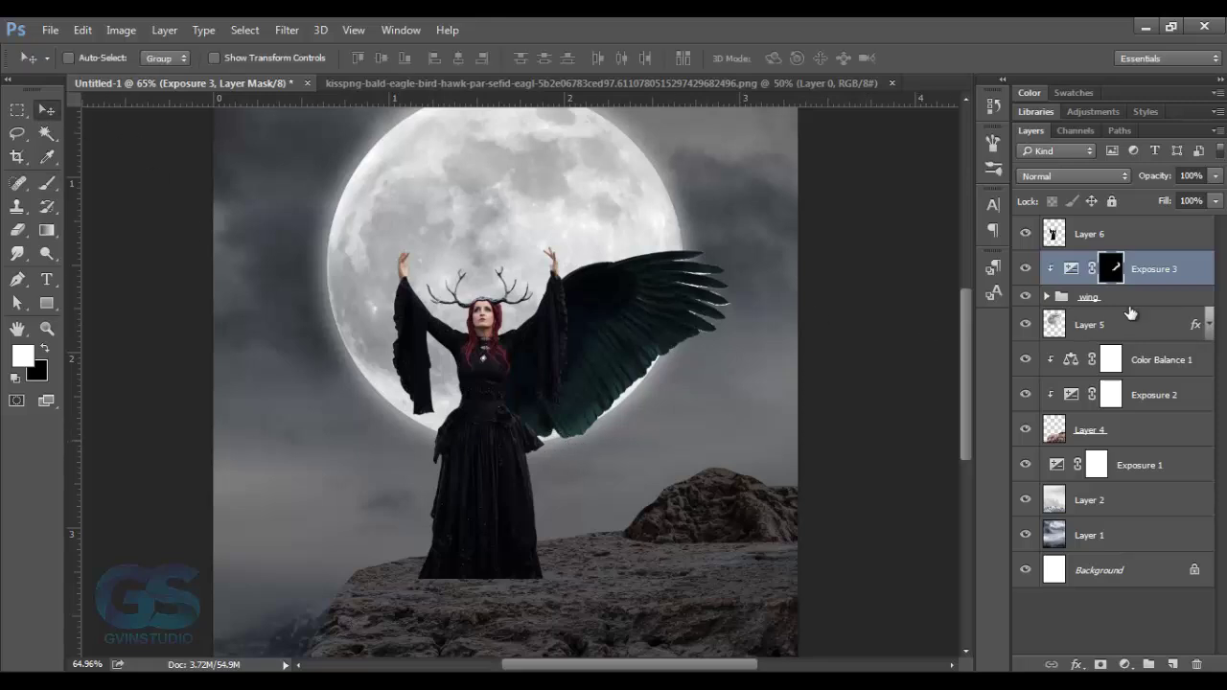
left_click(1130, 300, "shift")
key("ctrl+g")
double_click(1096, 262)
Step: Name the group 'wing', duplicate it, and shift the copy left
key("Return")
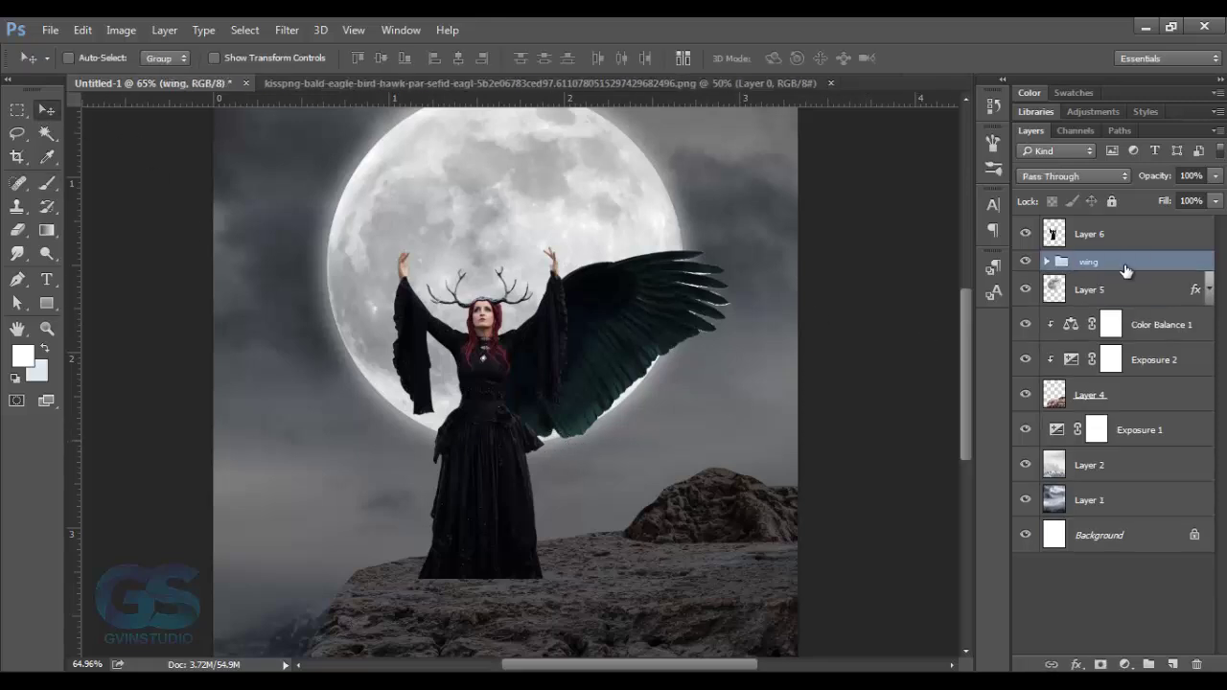
key("ctrl+j")
left_click_drag(685, 367, 543, 367)
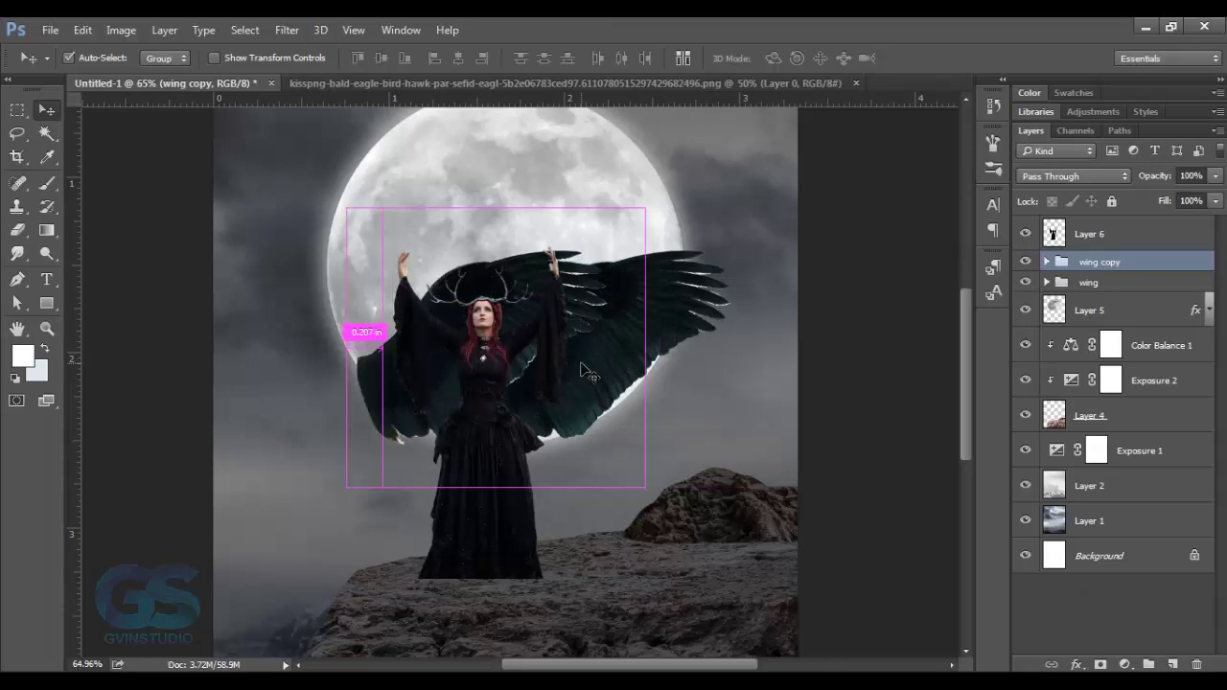
Step: Flip the wing copy horizontally and position it on the woman's left side
key("ctrl+t")
right_click(561, 374)
left_click(587, 343)
left_click(818, 57)
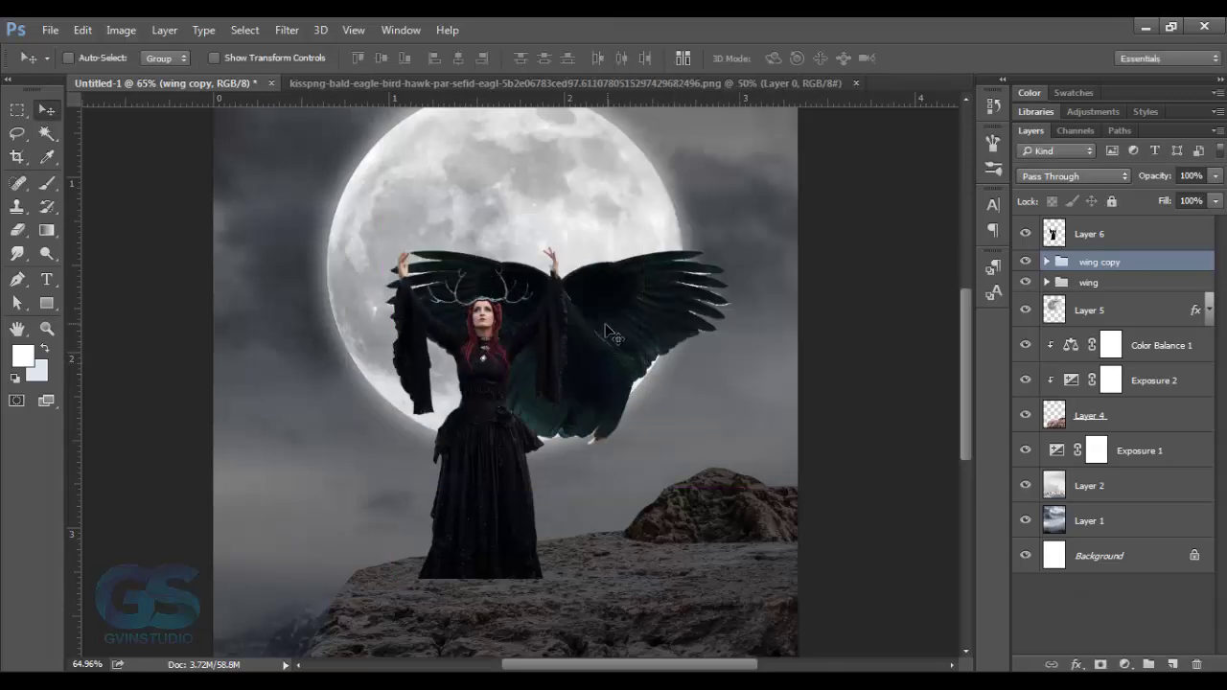
left_click_drag(652, 351, 509, 351)
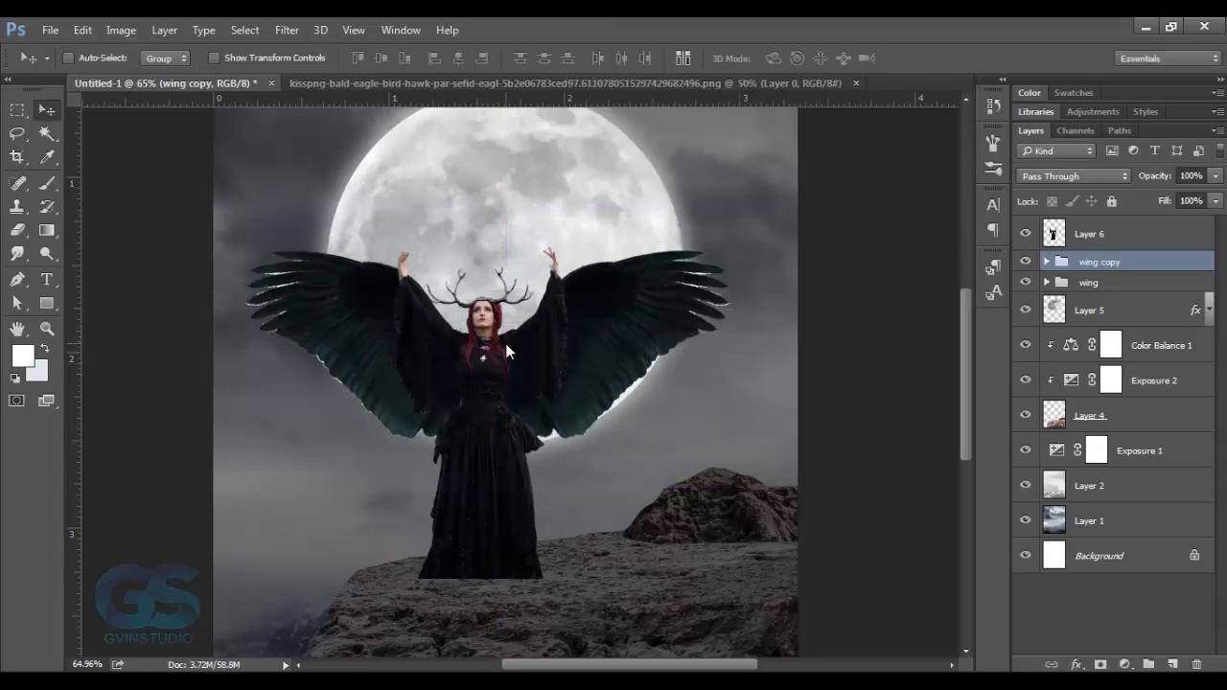
key("Left")
key("Left")
key("Left")
key("Left")
key("Left")
key("Left")
key("Left")
key("Left")
key("Left")
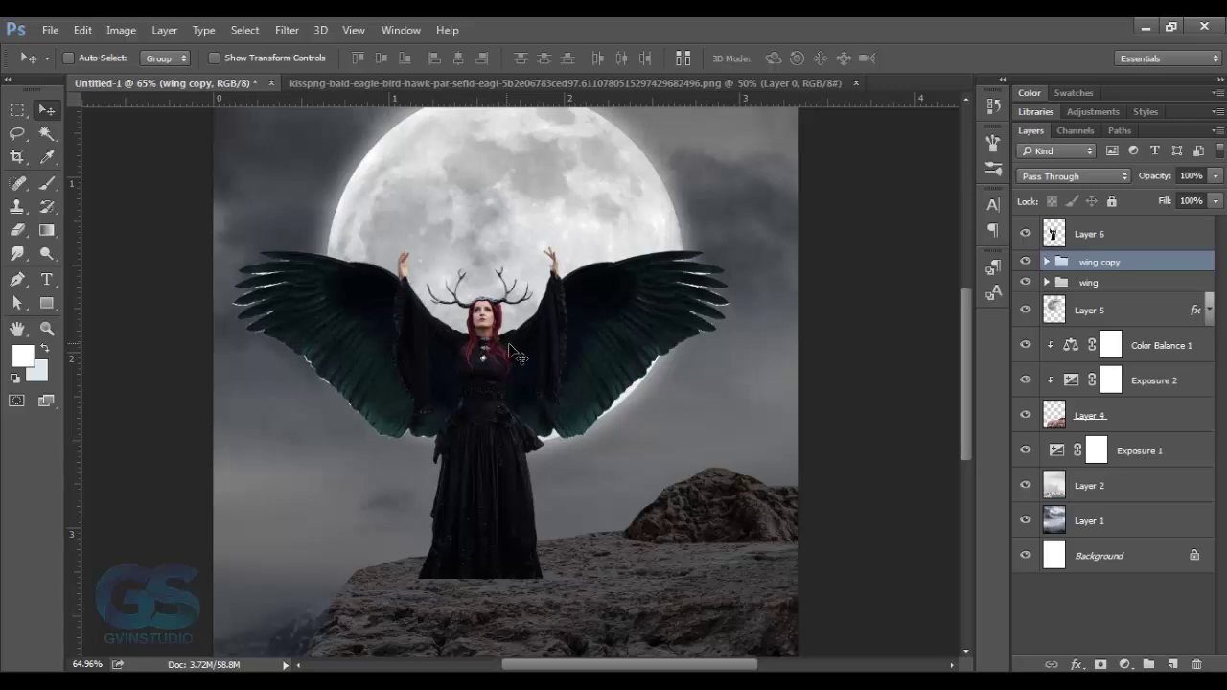
key("ctrl+minus")
key("ctrl+0")
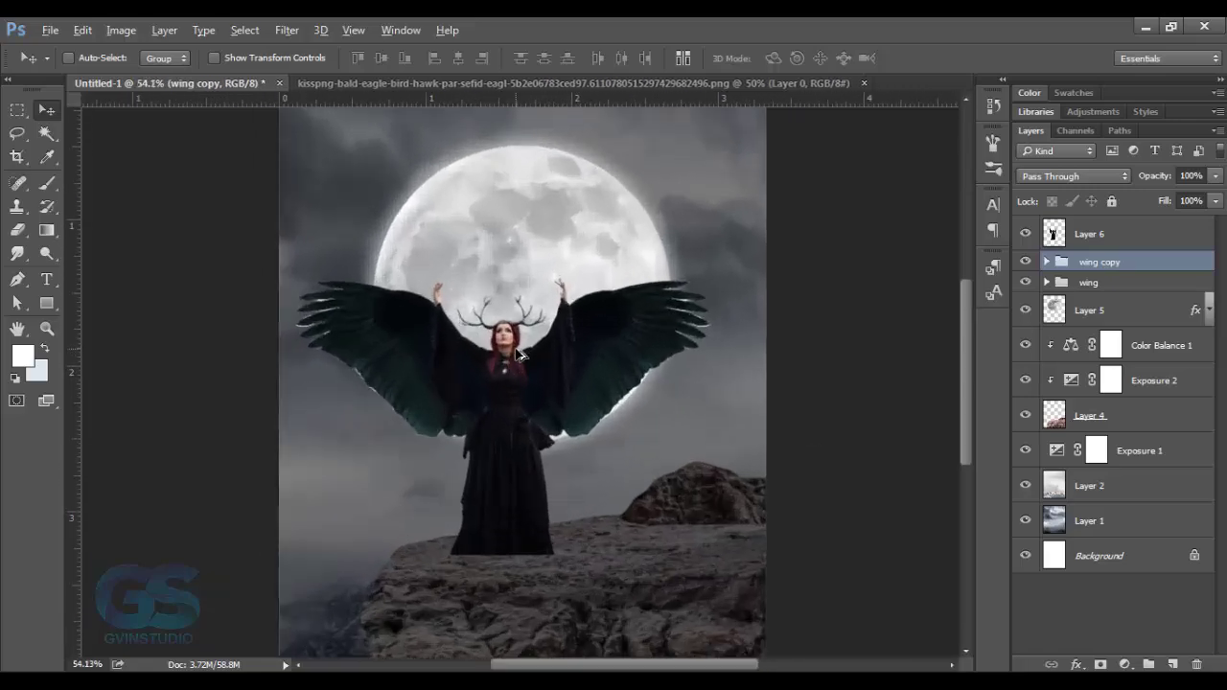
Step: Add a colorized Hue/Saturation 3 on the woman at Hue 167, Saturation 35, Lightness -26
left_click(1096, 239)
left_click(1124, 664)
left_click(1064, 460)
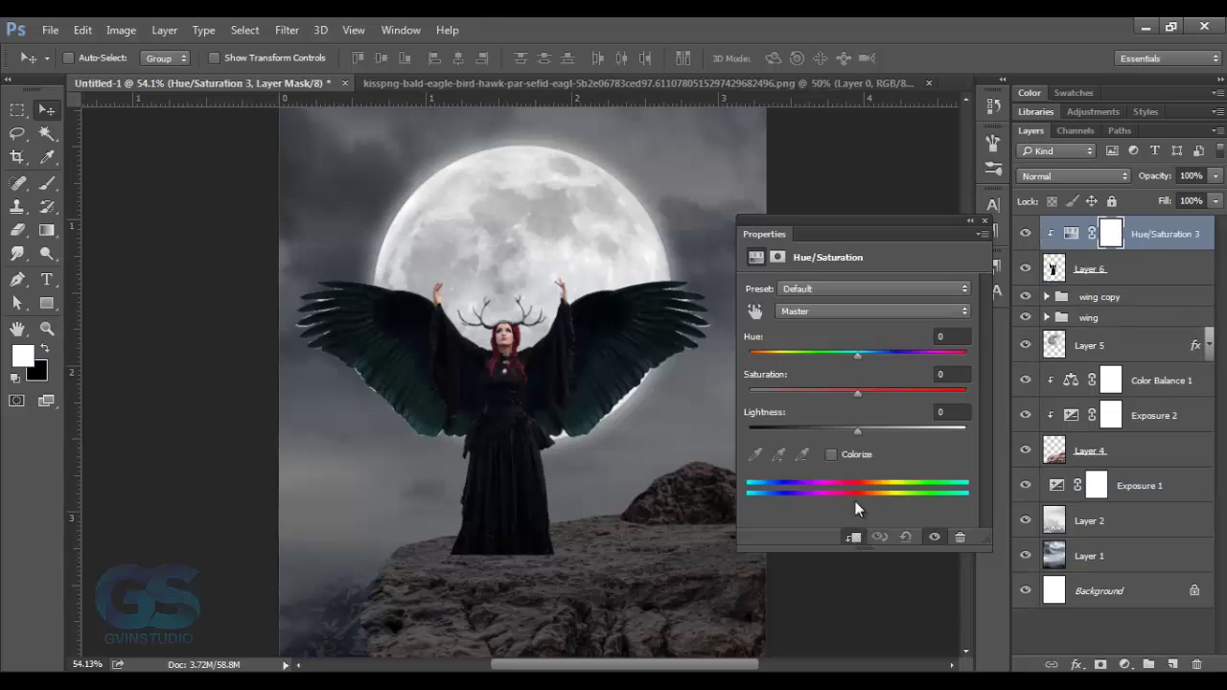
left_click(831, 454)
left_click_drag(812, 360, 848, 362)
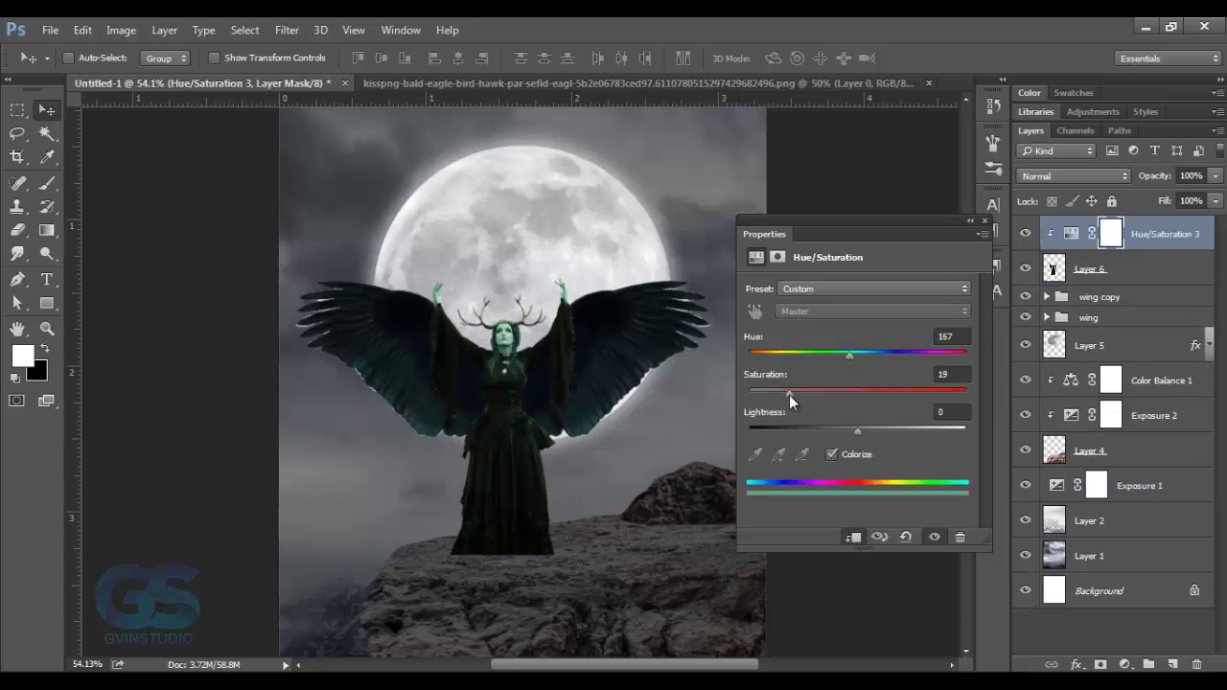
left_click_drag(857, 431, 830, 431)
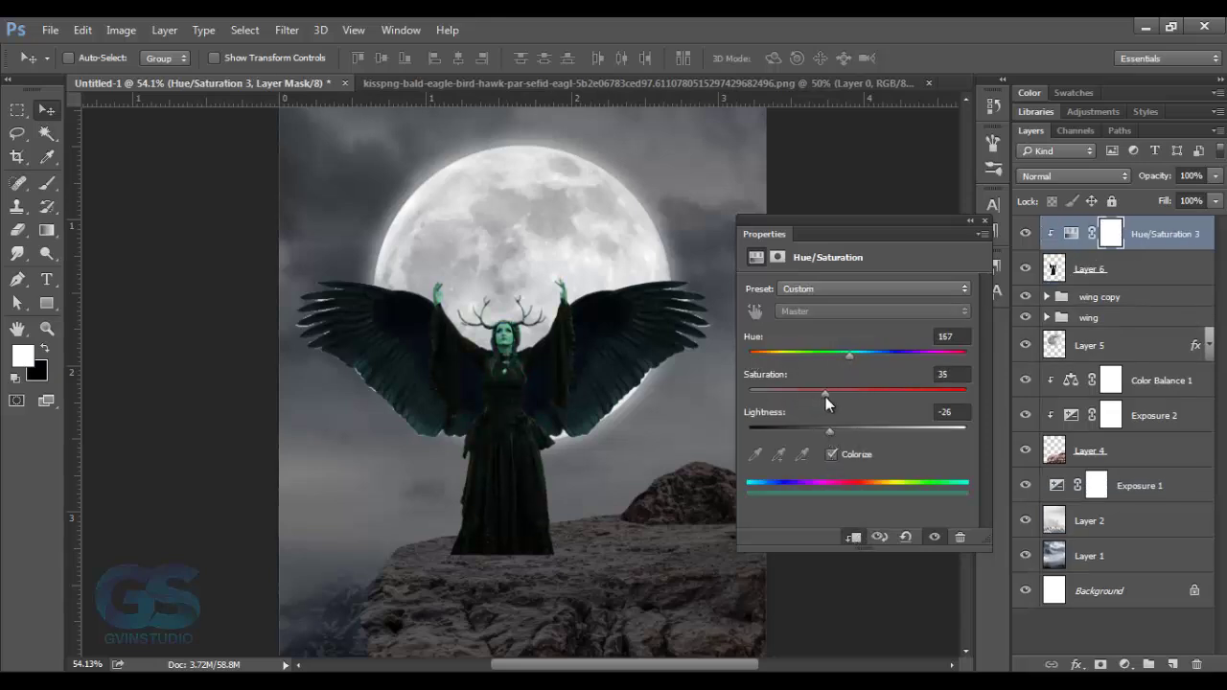
left_click(1098, 240)
Step: Set up a brush at 80% flow to paint the Hue/Saturation 3 mask
key("b")
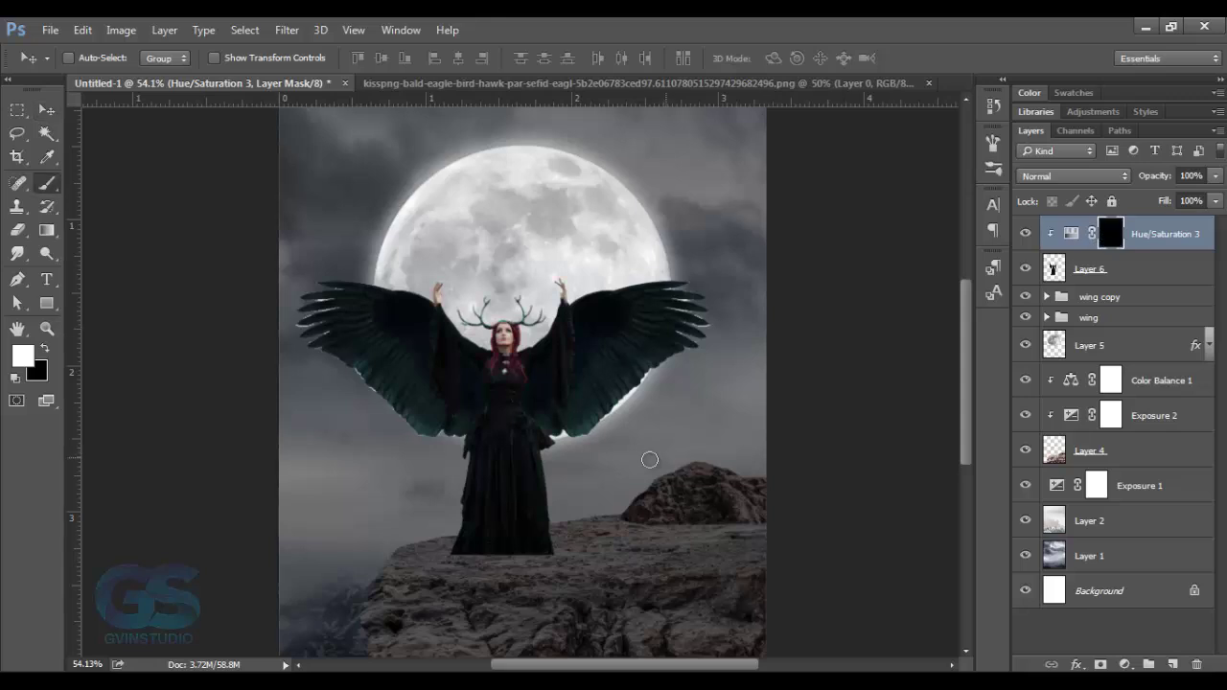
scroll(489, 460, "up", 1)
scroll(474, 456, "up", 1)
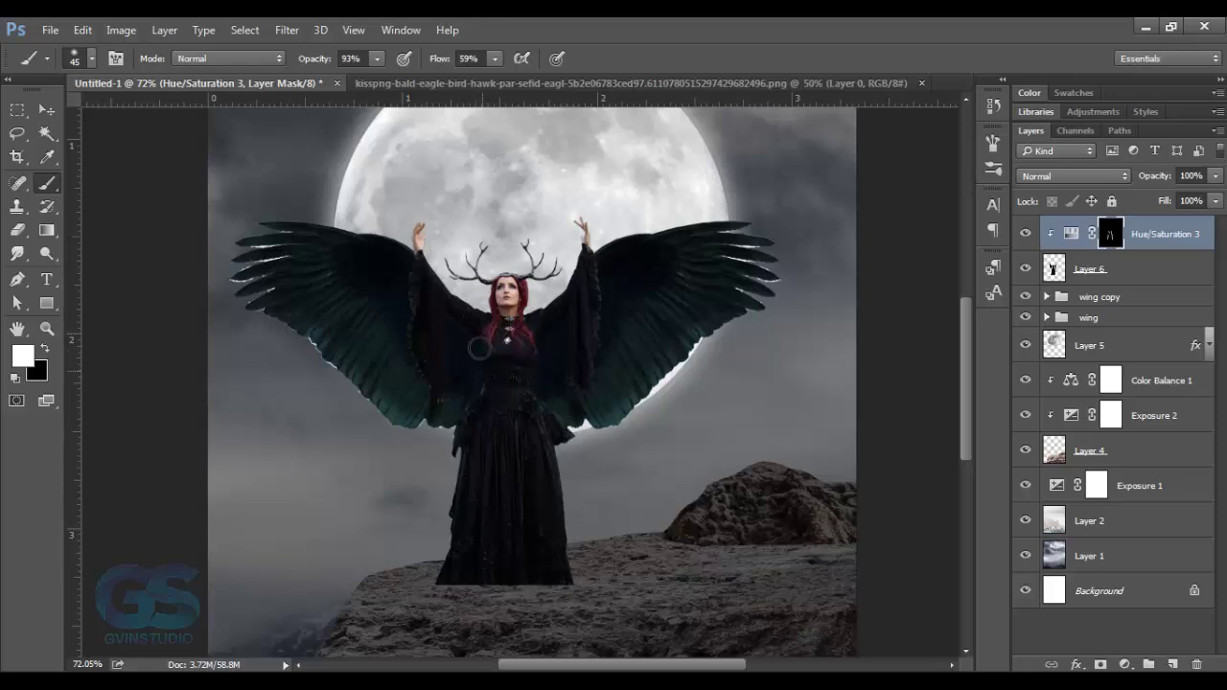
key("shift+8")
left_click(46, 115)
Step: Add Layer 8 above the wing copy group with a black brush and 49% opacity
left_click(681, 282)
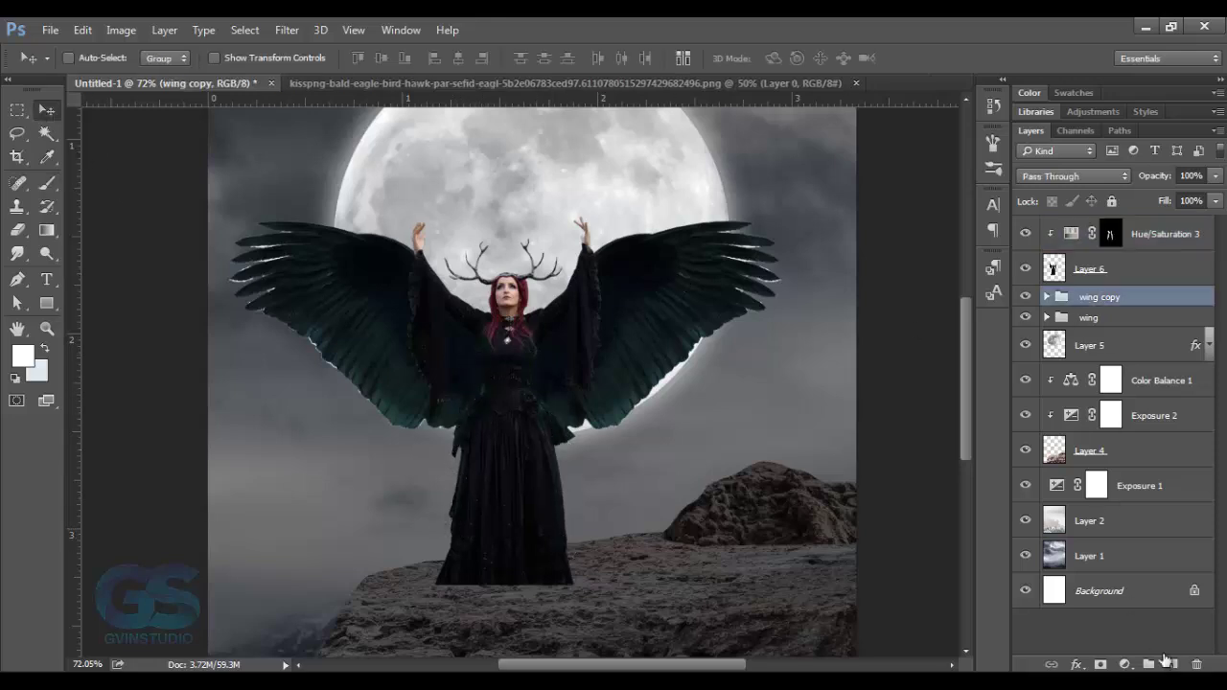
left_click(1174, 665)
key("b")
key("x")
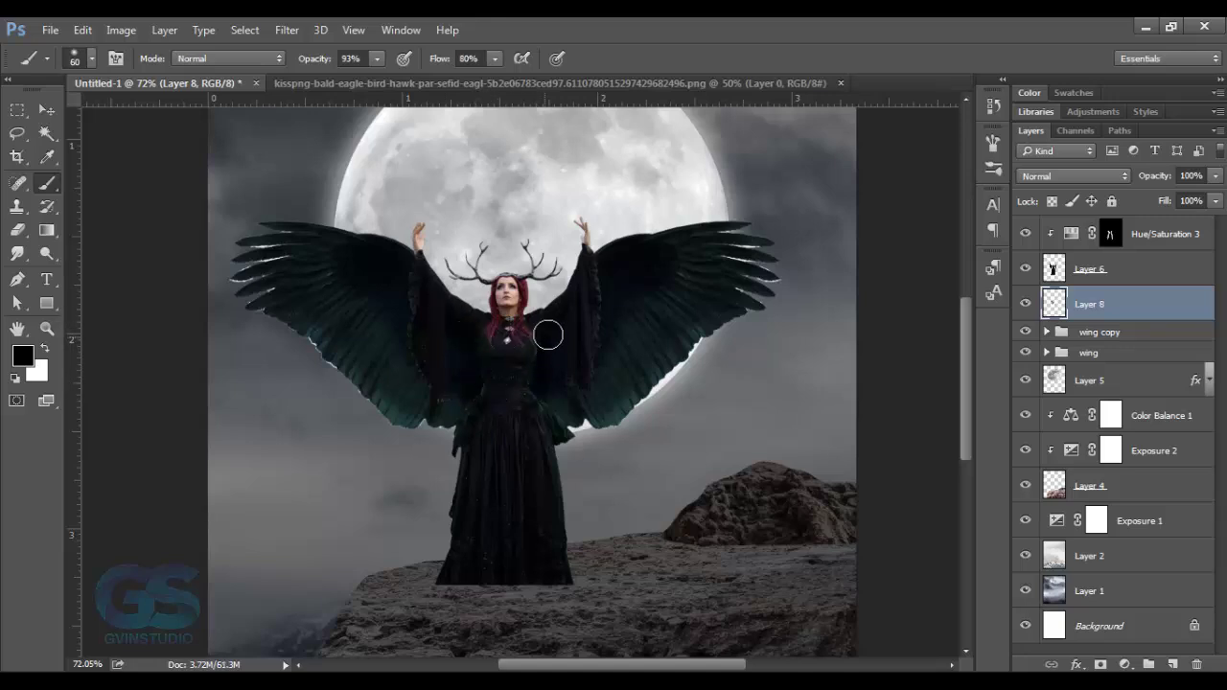
left_click_drag(1158, 178, 1124, 179)
key("Return")
Step: Select the Hue/Saturation 3 mask with the Move tool active
key("v")
scroll(533, 425, "down", 3)
scroll(533, 426, "down", 3)
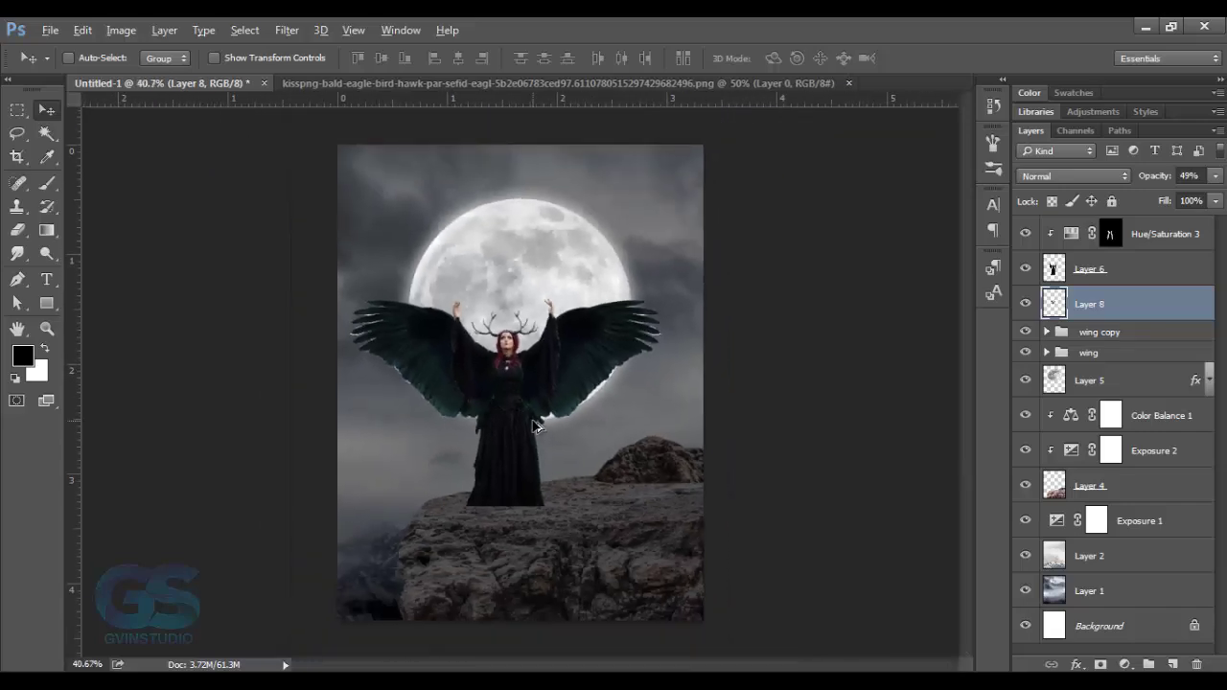
scroll(533, 425, "up", 2)
key("x")
left_click(1110, 234)
Step: Open the RAmbut.png hair image
left_click(901, 84)
left_click(144, 83)
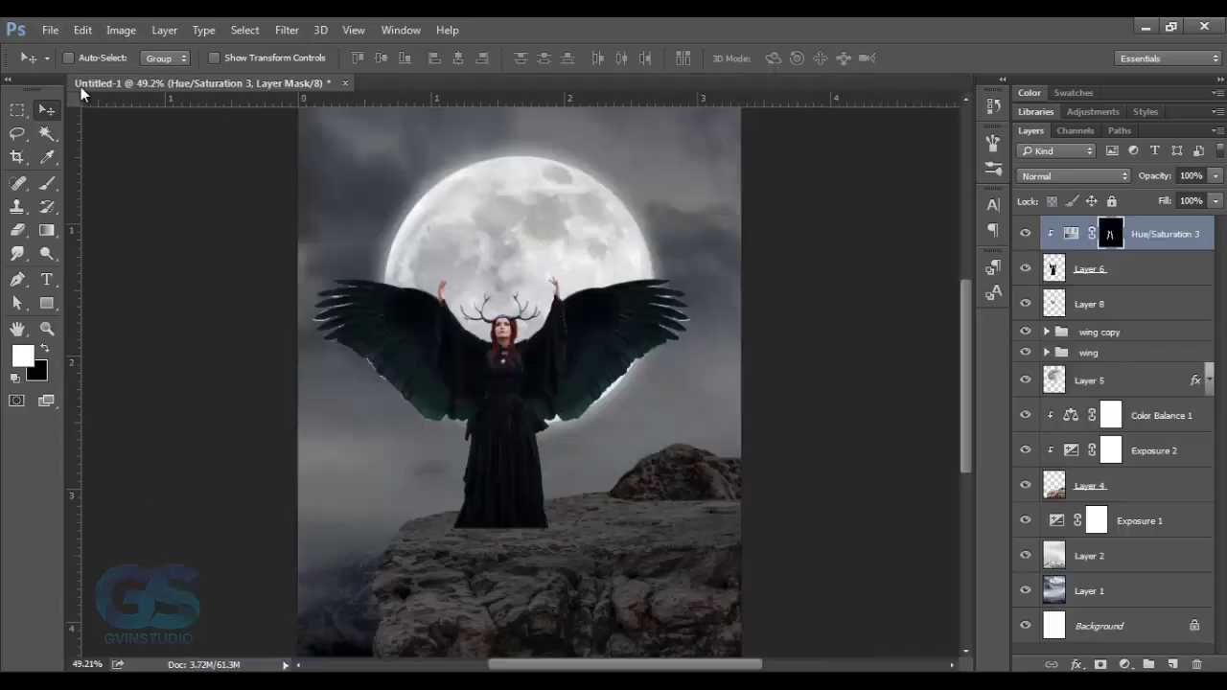
left_click(50, 30)
left_click(58, 66)
double_click(207, 297)
Step: Bring the hair into the composite as Layer 9, scaled onto the woman's chest
mouse_move(354, 252)
left_mouse_down()
mouse_move(453, 322)
mouse_move(525, 345)
left_mouse_up()
key("ctrl+t")
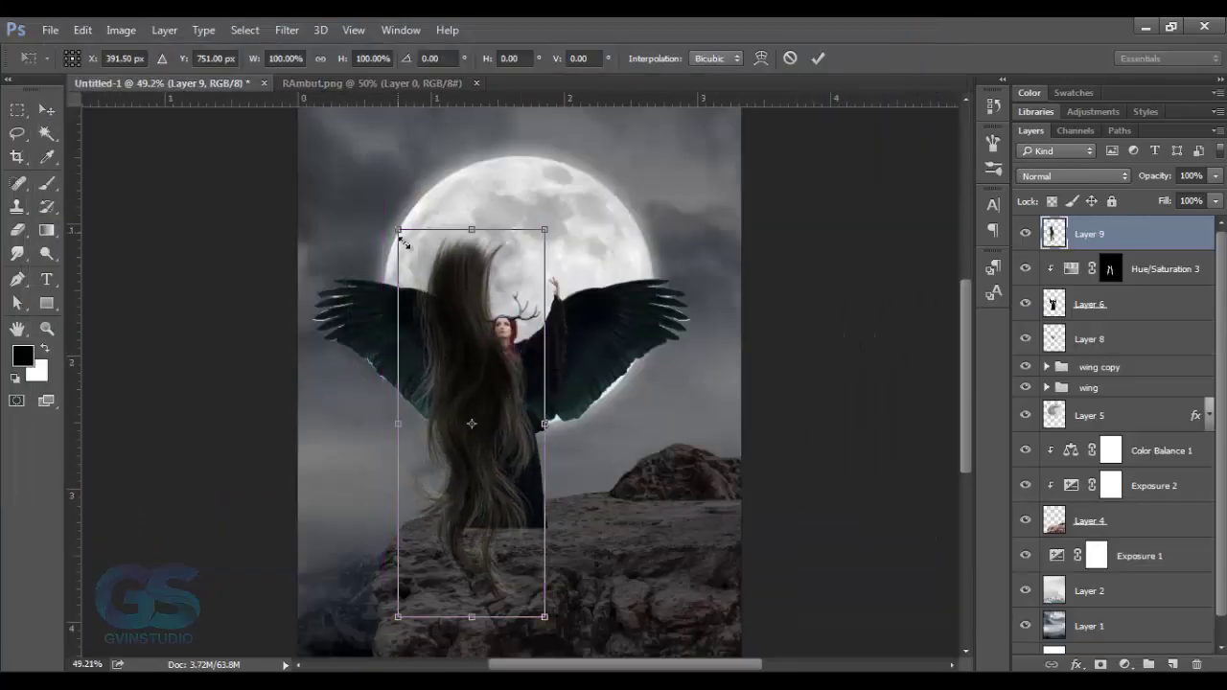
mouse_move(468, 235)
left_mouse_down()
mouse_move(525, 526)
mouse_move(526, 475)
left_mouse_up()
left_click_drag(527, 537, 508, 412)
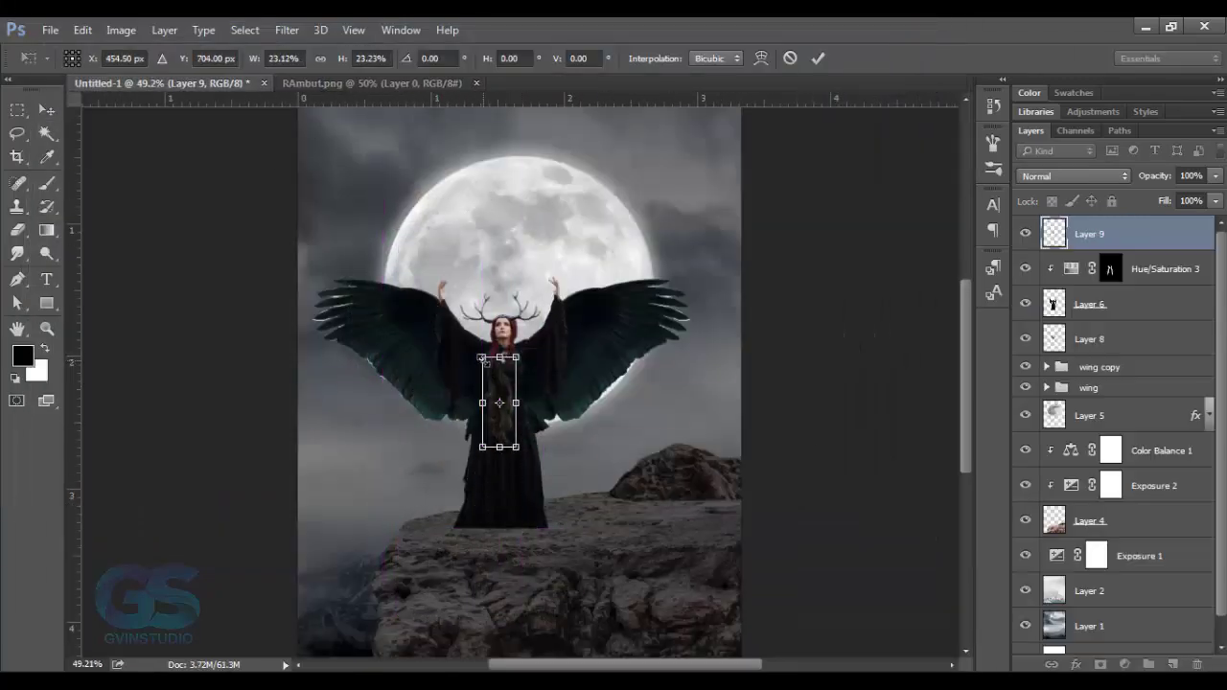
key("Return")
scroll(500, 344, "up", 3, "alt")
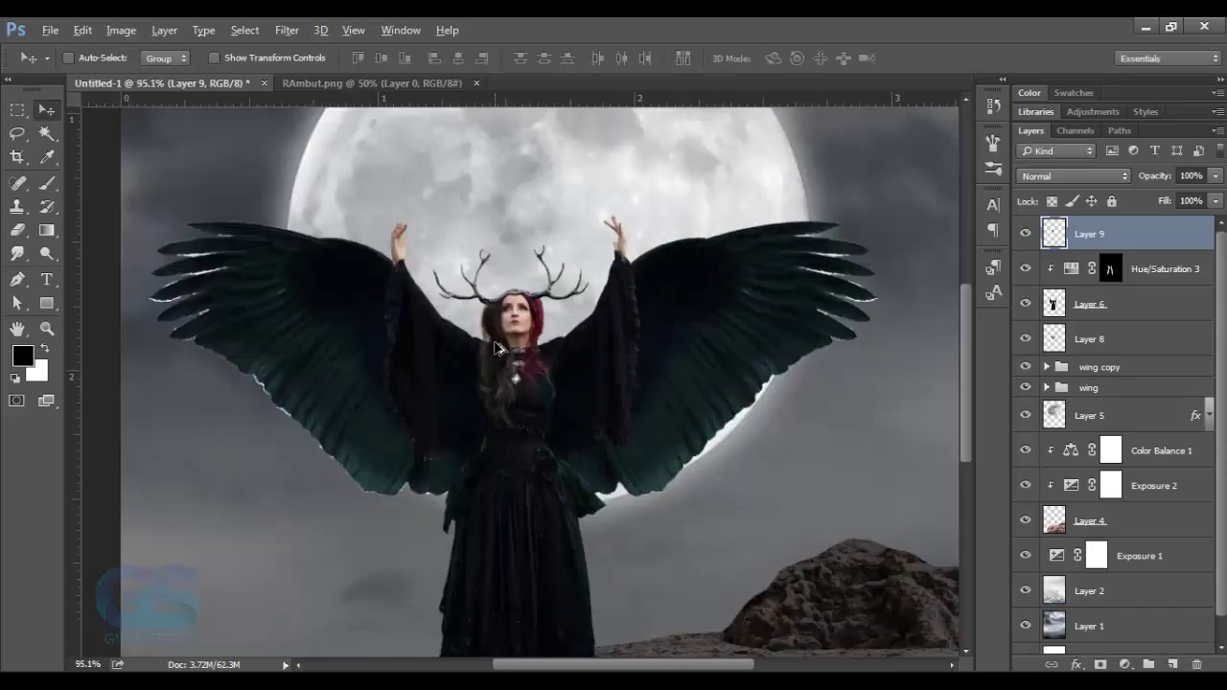
scroll(501, 344, "up", 3, "alt")
scroll(502, 340, "up", 1, "alt")
left_click_drag(501, 340, 490, 312)
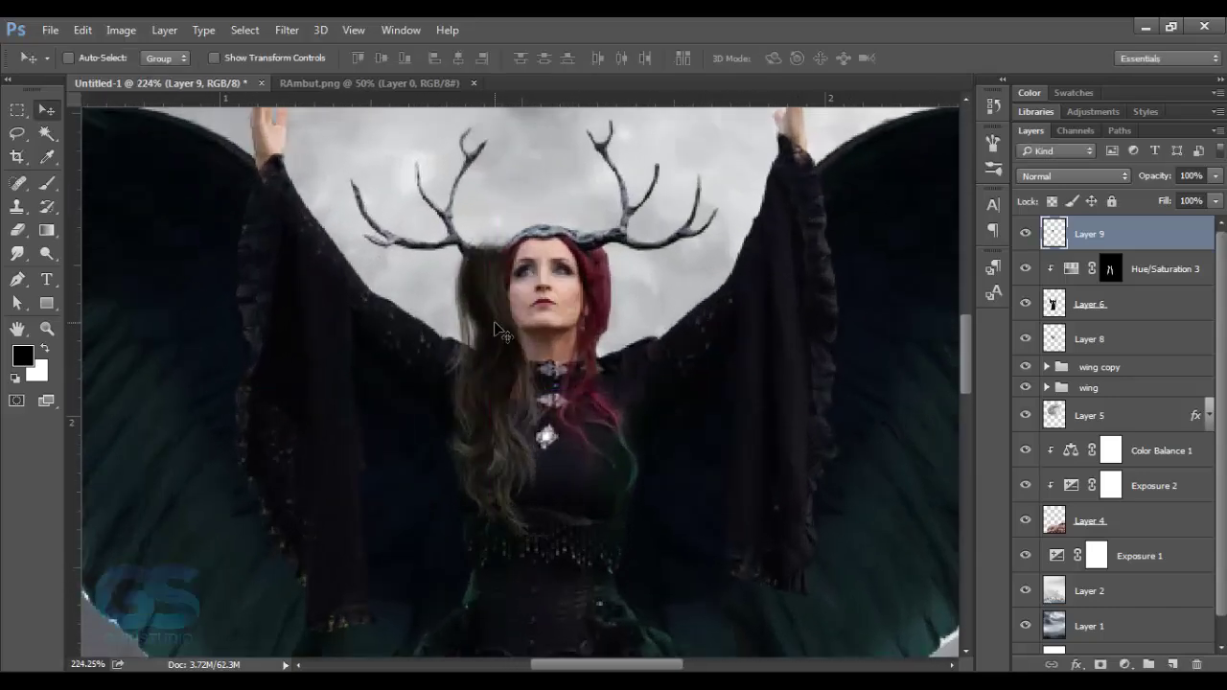
Step: Scale the hair to about 86%, place it beside her face, and warp it left
key("ctrl+t")
left_click_drag(553, 550, 530, 502)
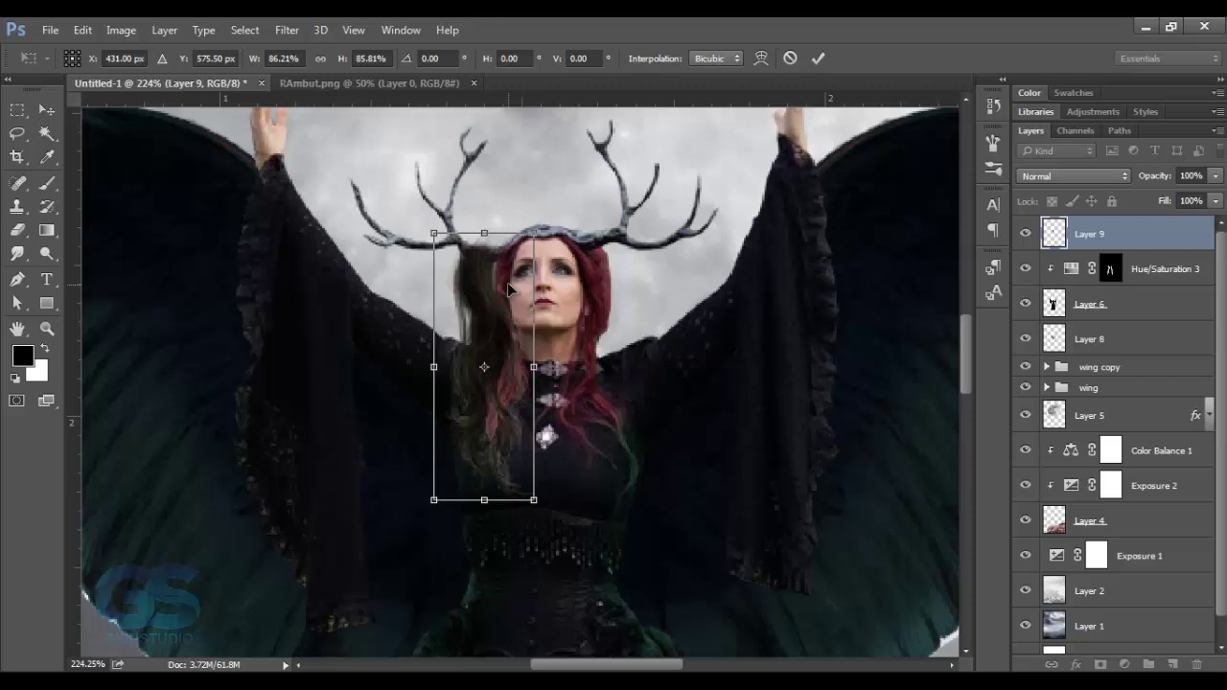
left_click_drag(509, 288, 530, 304)
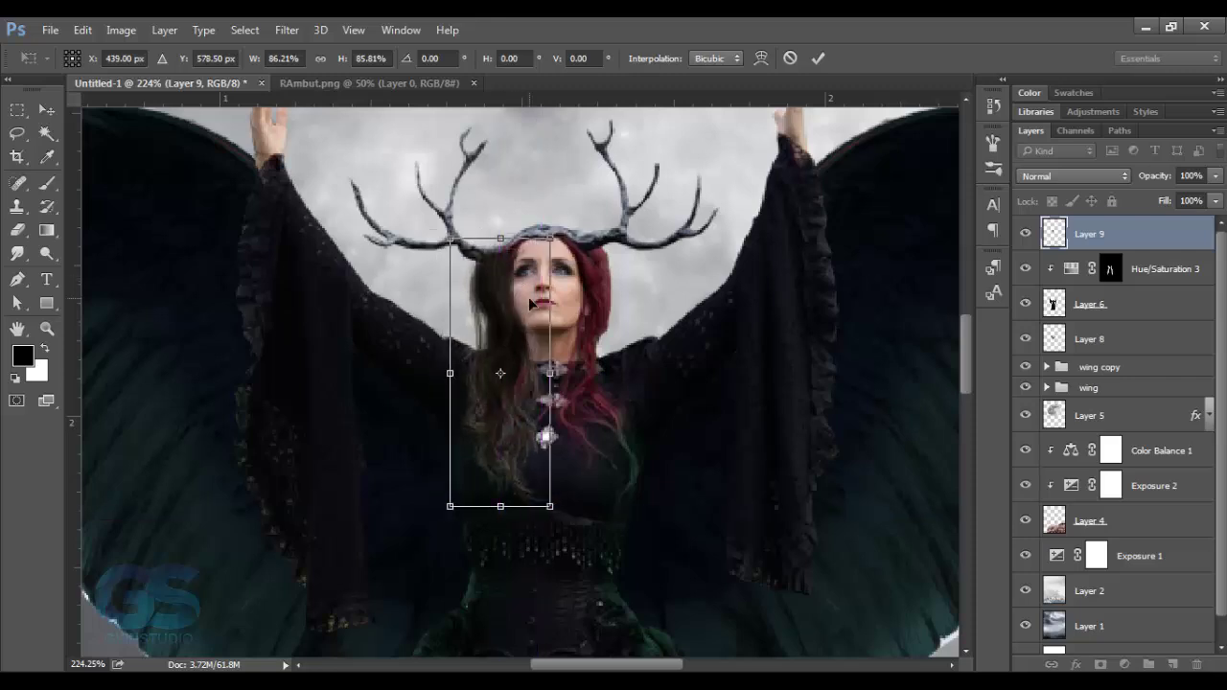
right_click(516, 323)
left_click(538, 460)
left_click_drag(500, 321, 481, 321)
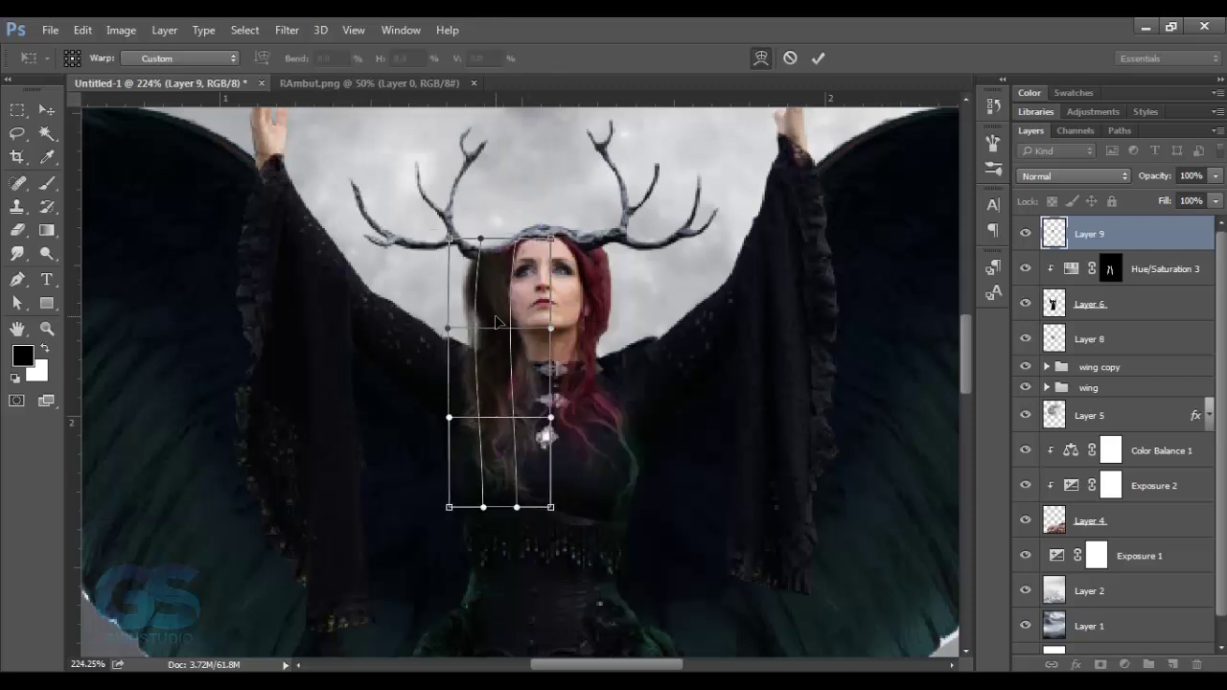
key("Return")
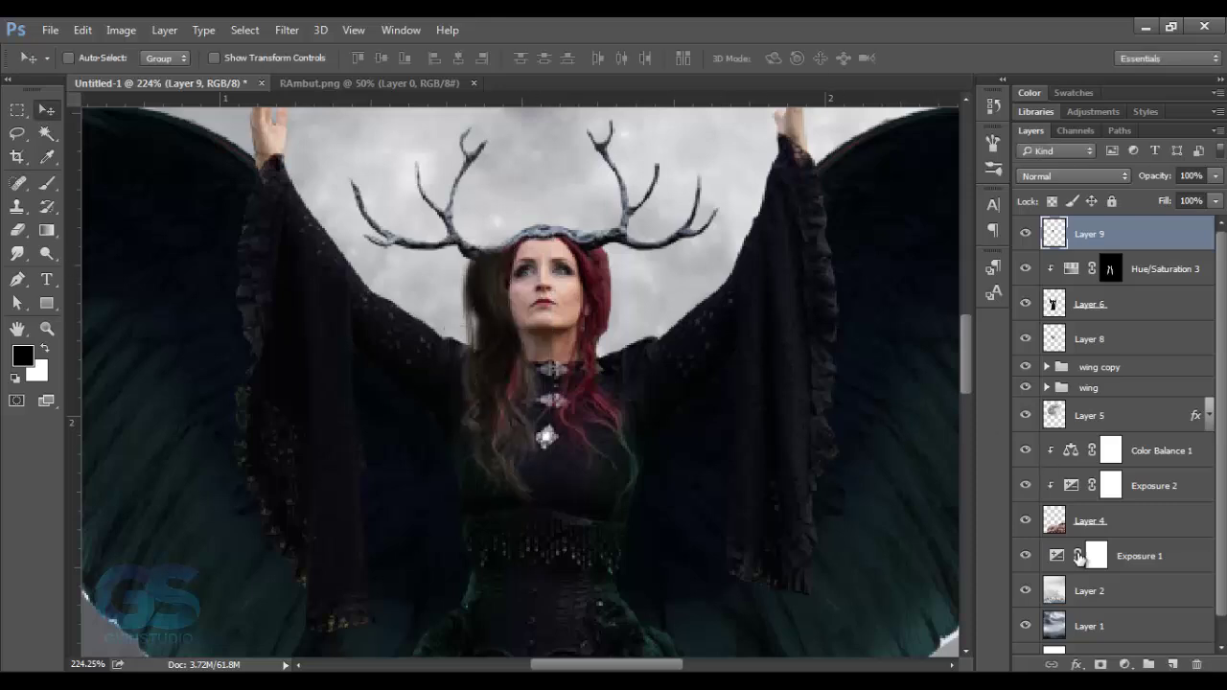
Step: Add a layer mask to Layer 9 and prepare a size 10 black brush at 100% opacity and flow
left_click(1101, 664)
key("b")
right_click(336, 222)
double_click(478, 350)
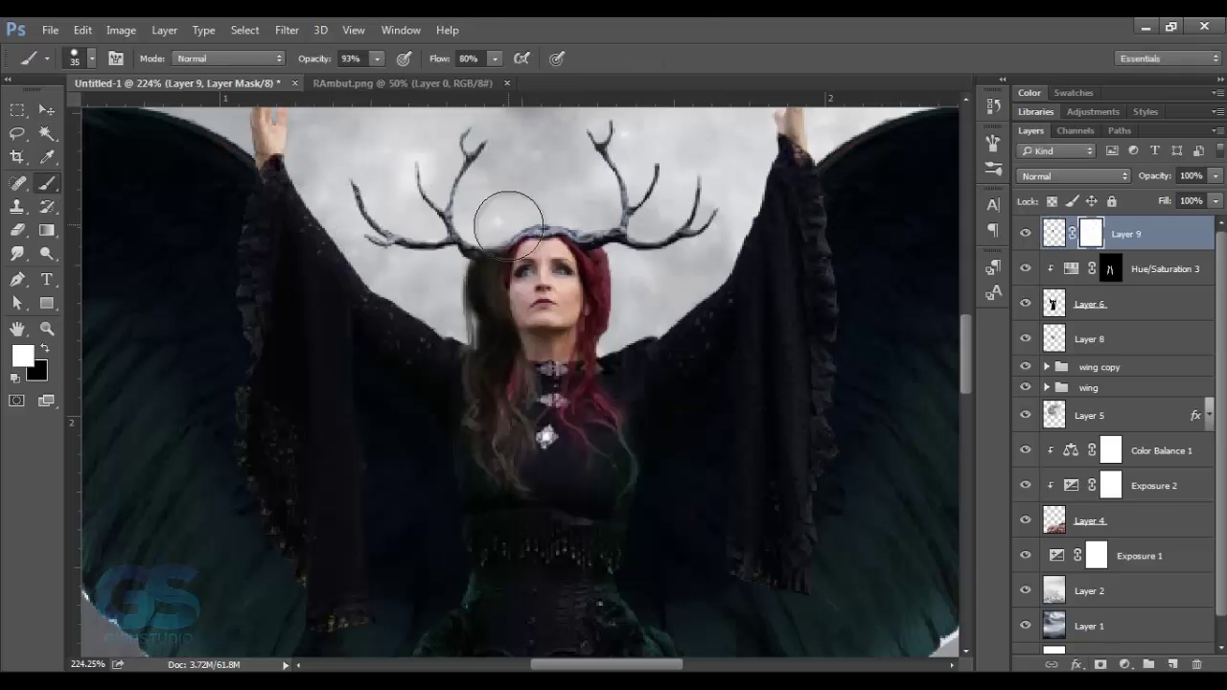
key("bracketleft")
key("bracketleft")
key("bracketleft")
key("0")
key("shift+0")
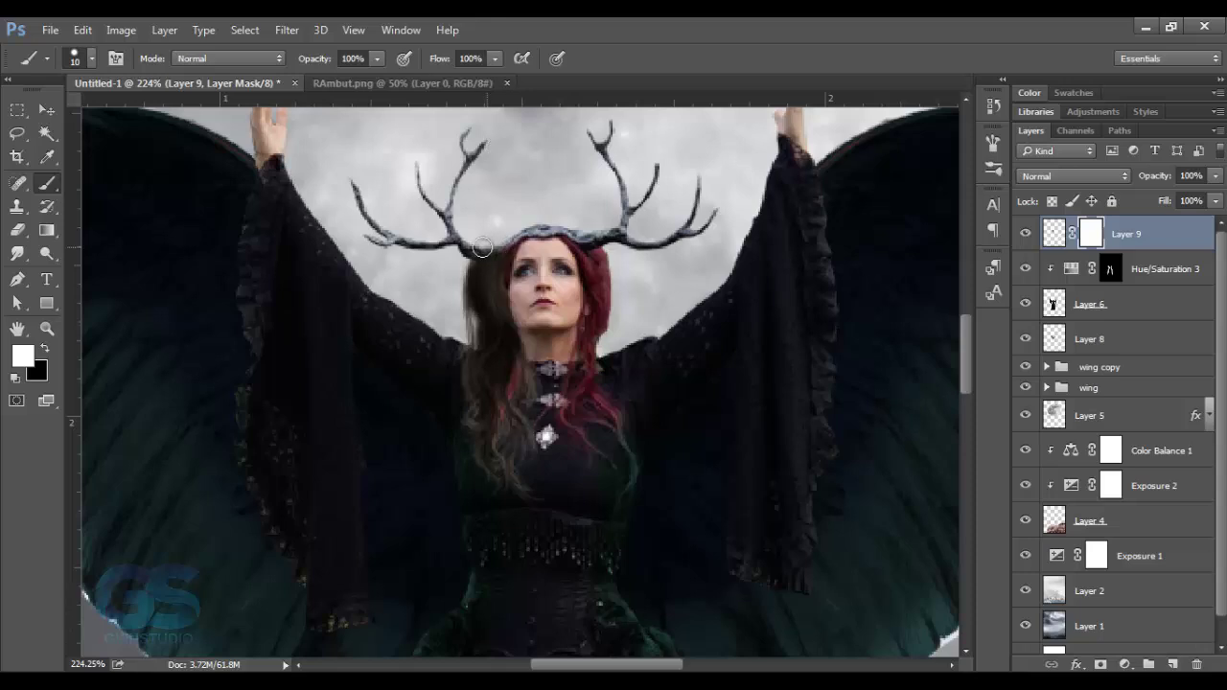
key("x")
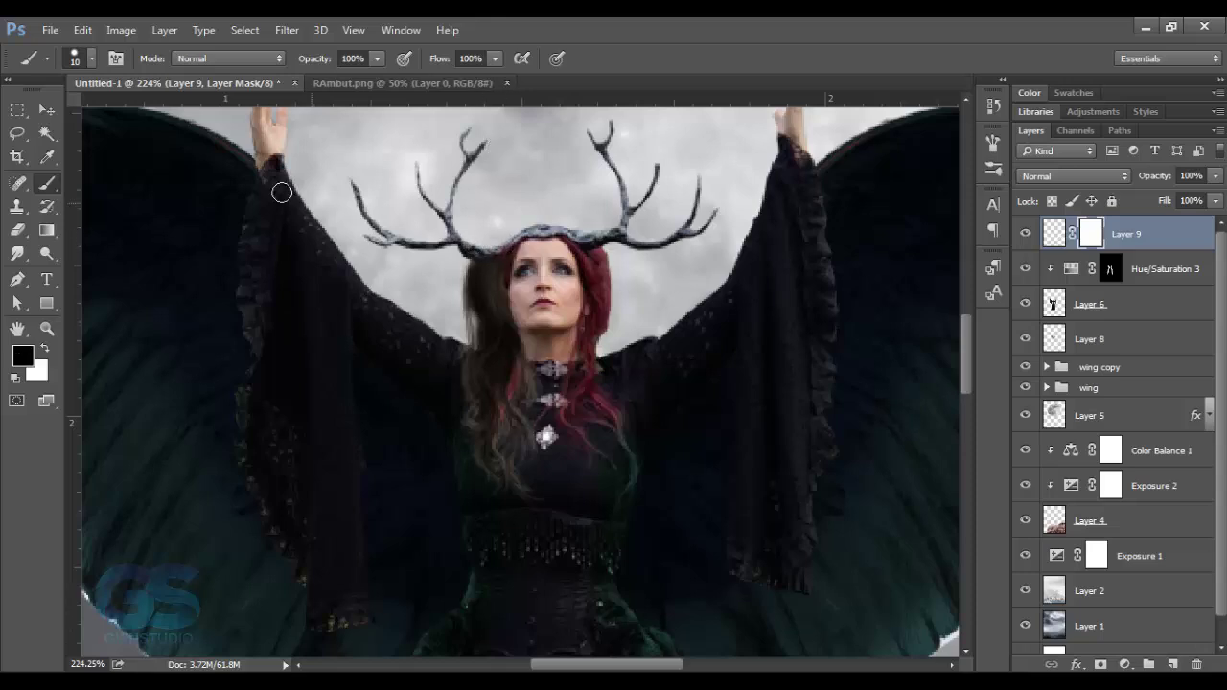
Step: Add a Hue/Saturation 4 adjustment above the hair layer
key("v")
left_click(1125, 665)
left_click(1066, 441)
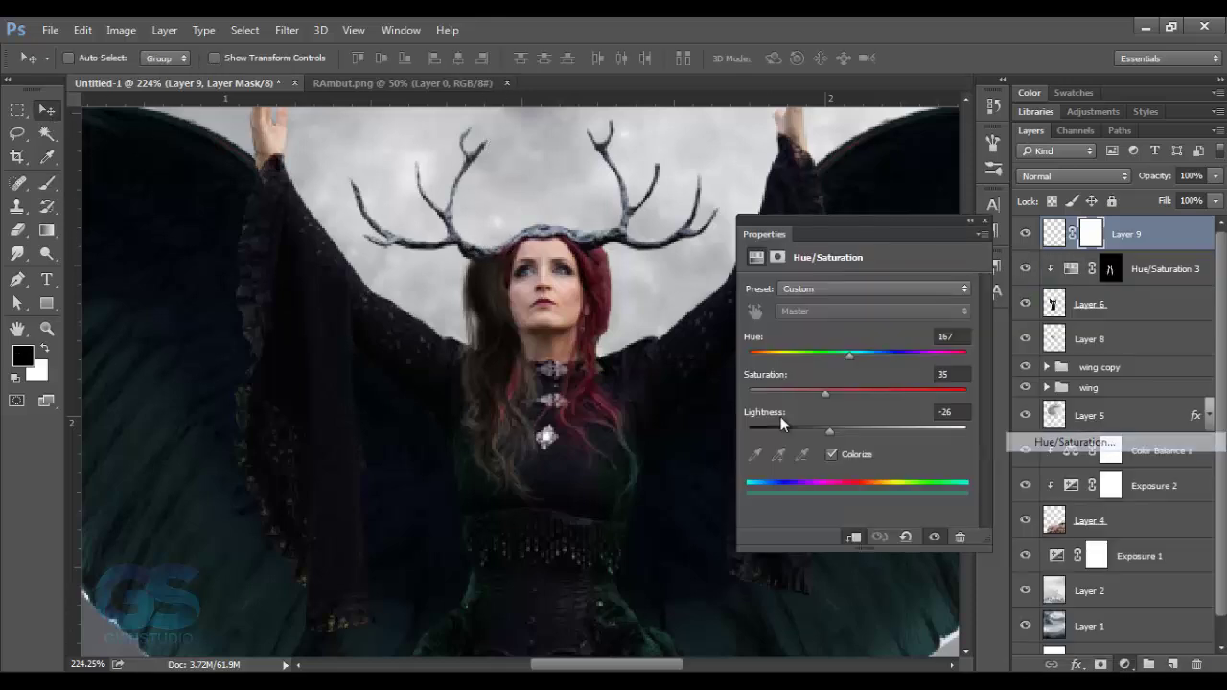
Step: Colorize Hue/Saturation 4 to red: Hue 350, Saturation 43, Lightness -21
left_click(828, 455)
left_click_drag(859, 362, 960, 368)
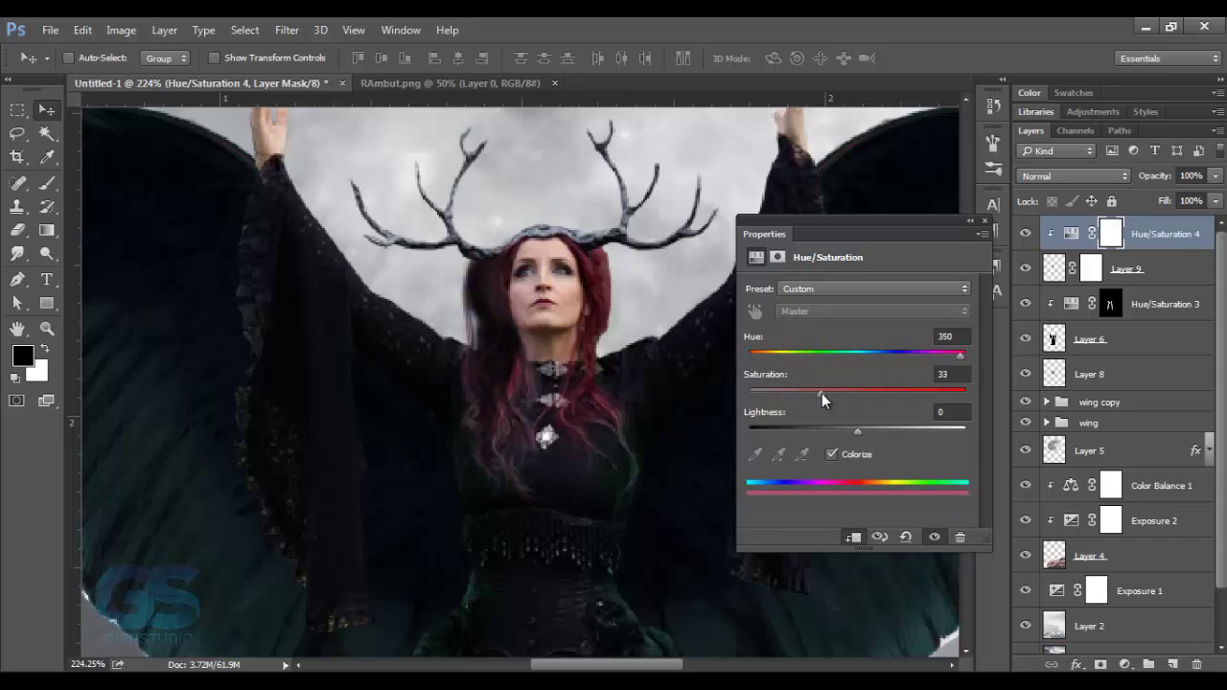
mouse_move(822, 393)
left_mouse_down()
mouse_move(842, 393)
mouse_move(840, 432)
mouse_move(813, 431)
mouse_move(835, 431)
left_mouse_up()
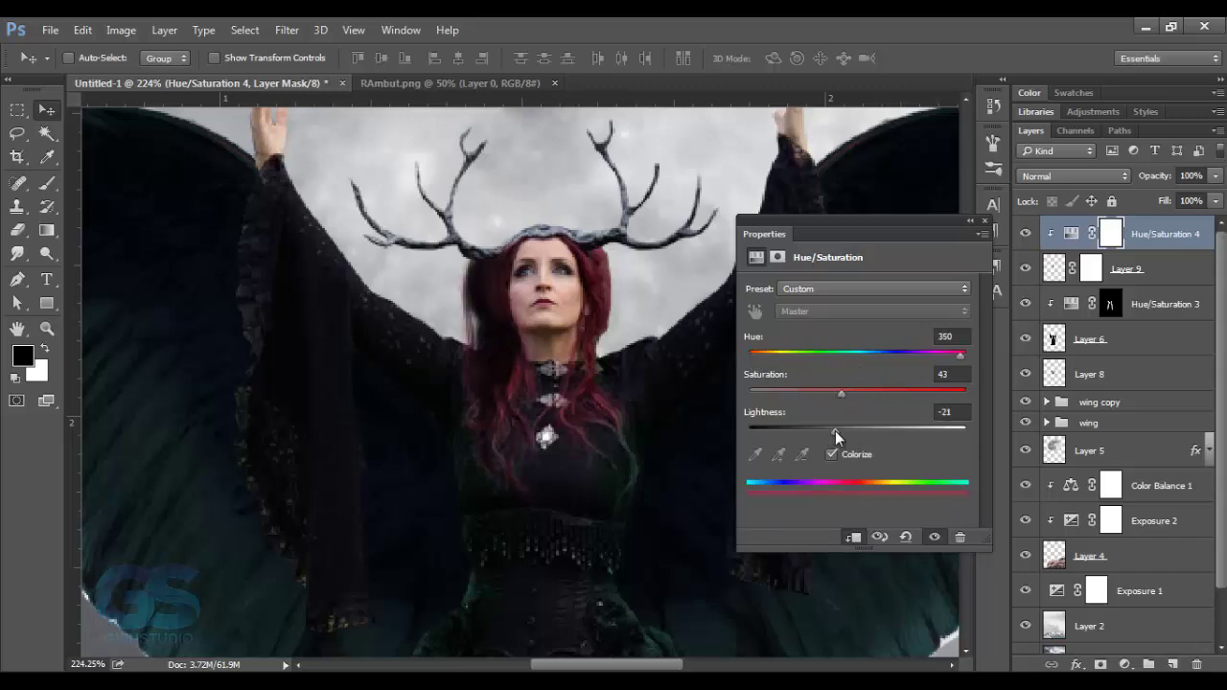
left_click(790, 293)
Step: Hide hair Layer 9 and select Layer 6 with the woman
scroll(656, 400, "down", 2)
scroll(656, 400, "down", 3)
scroll(623, 412, "up", 5)
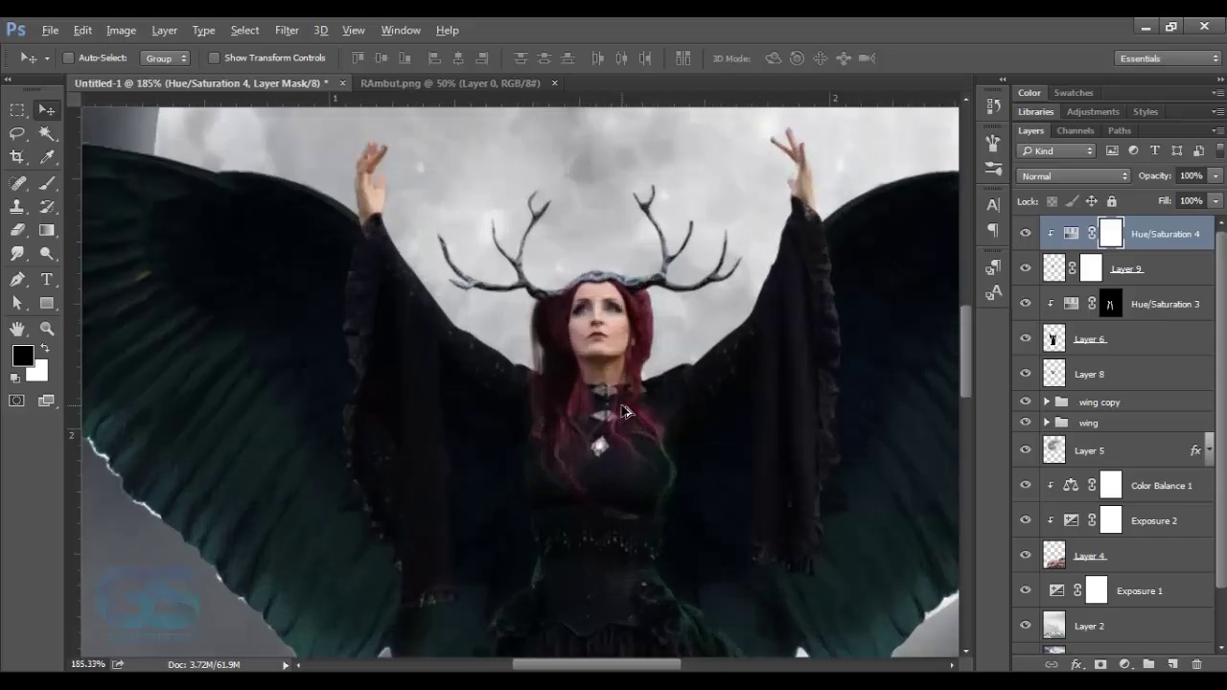
scroll(623, 412, "up", 3)
left_click(1026, 269)
left_click(1132, 339)
Step: Clone over the light streaks and hair strands on Layer 6's bodice, sampling nearby clean fabric
key("s")
scroll(532, 521, "down", 2)
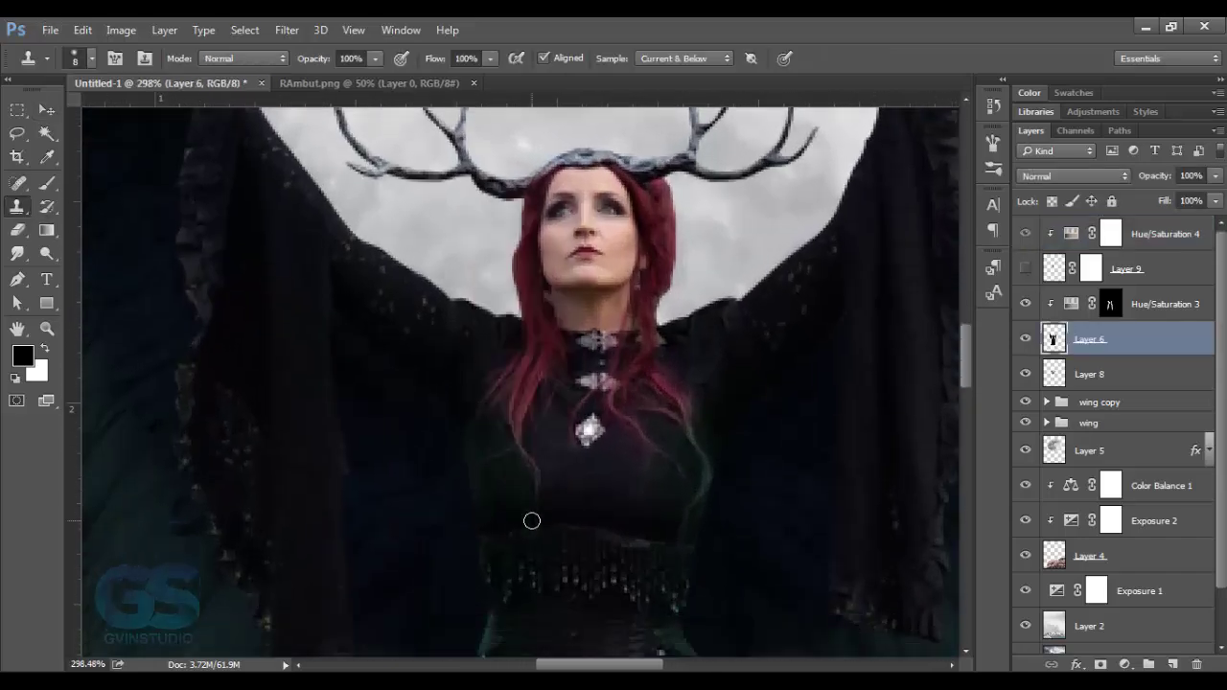
scroll(532, 521, "down", 1)
key("bracketright")
left_click(559, 476, "alt")
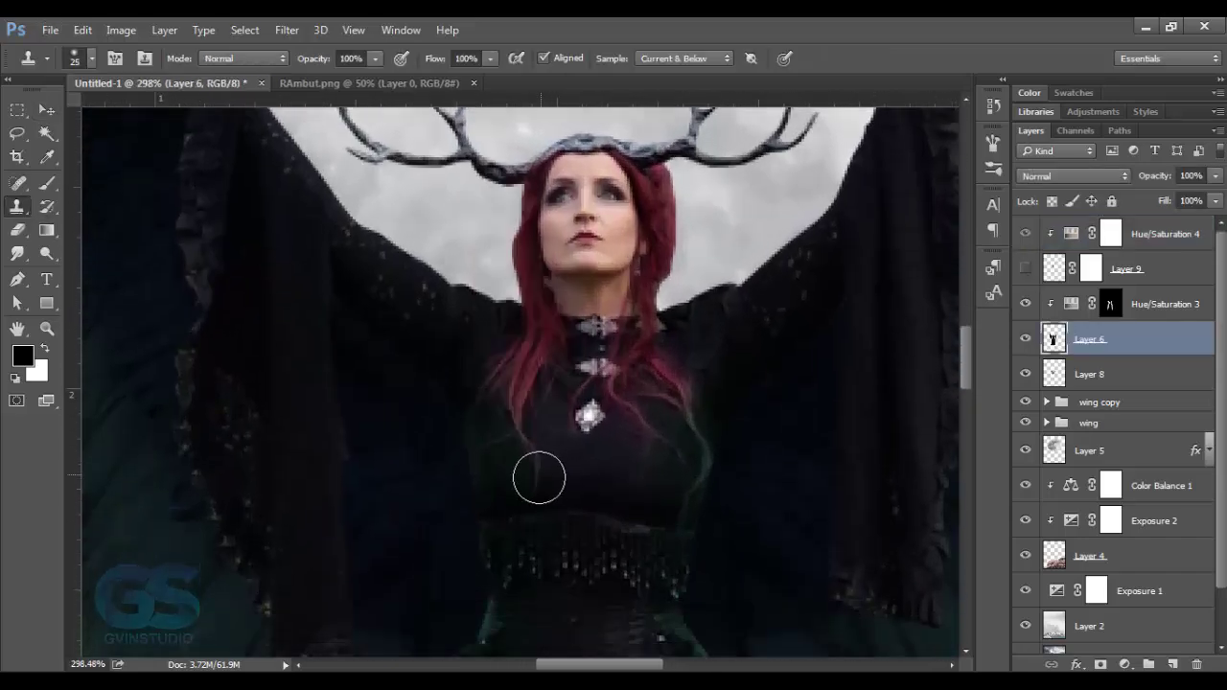
left_click_drag(529, 444, 512, 471)
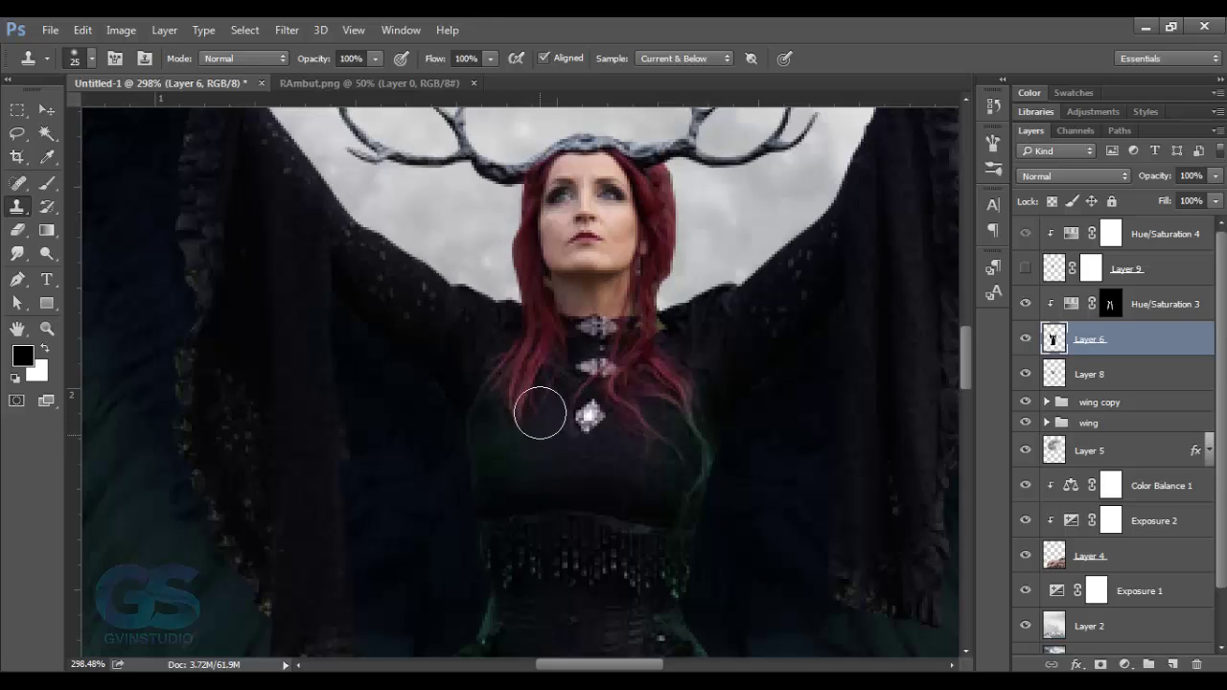
mouse_move(540, 413)
left_mouse_down()
mouse_move(504, 392)
mouse_move(523, 376)
left_mouse_up()
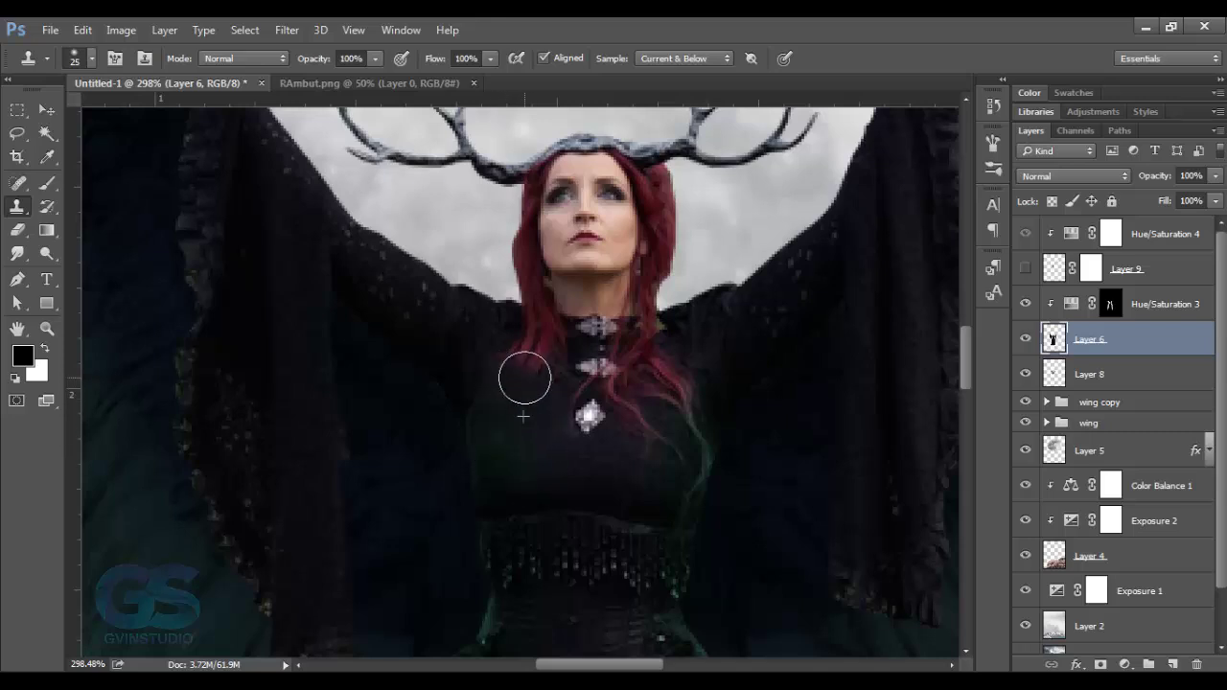
left_click(659, 497, "alt")
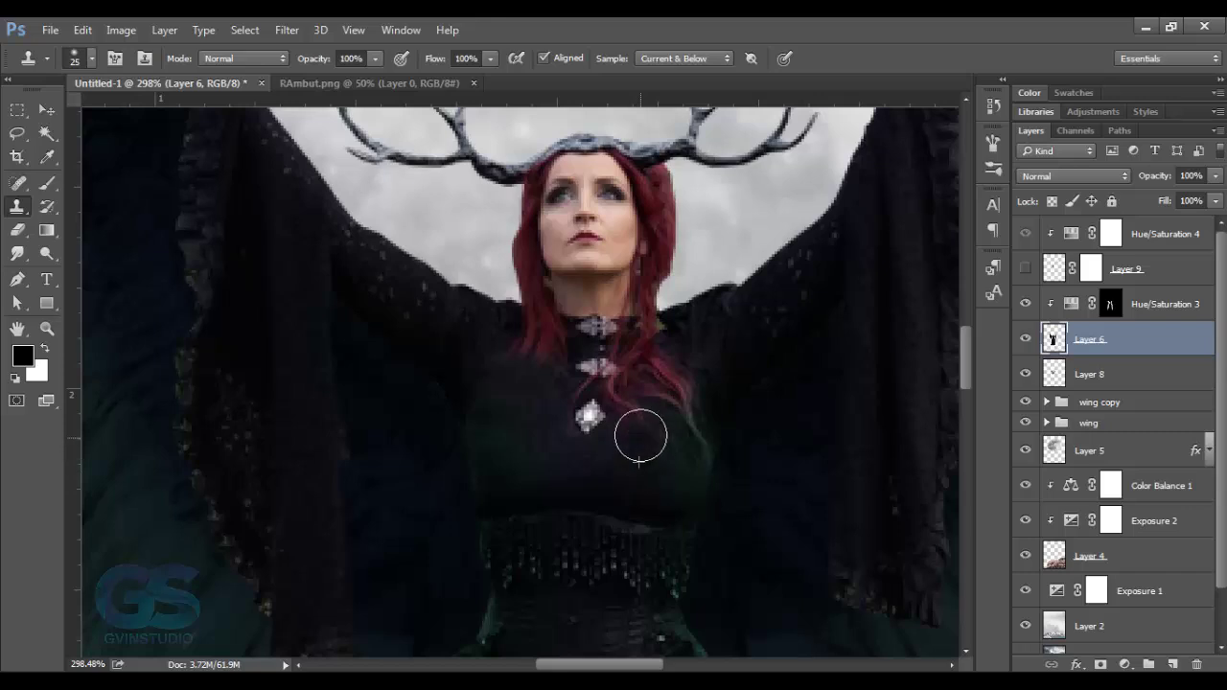
left_click_drag(641, 438, 657, 433)
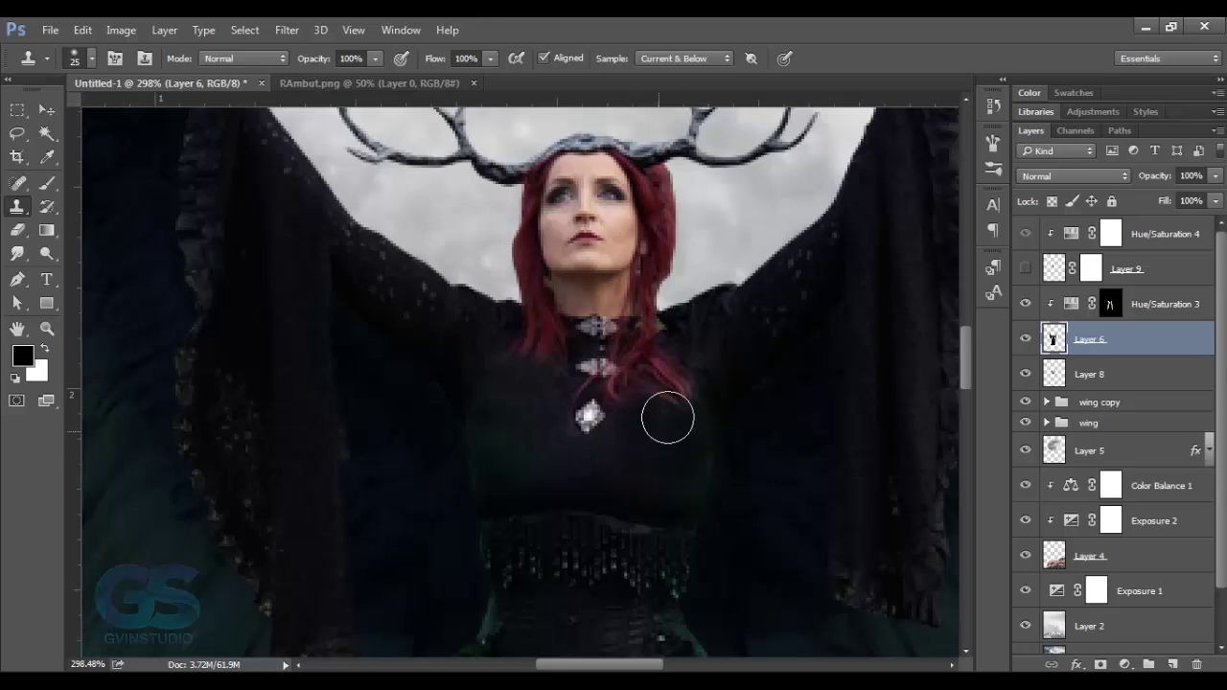
Step: Toggle Layer 9's red hair off and back on to compare, then select the hair layer
left_click(1026, 272)
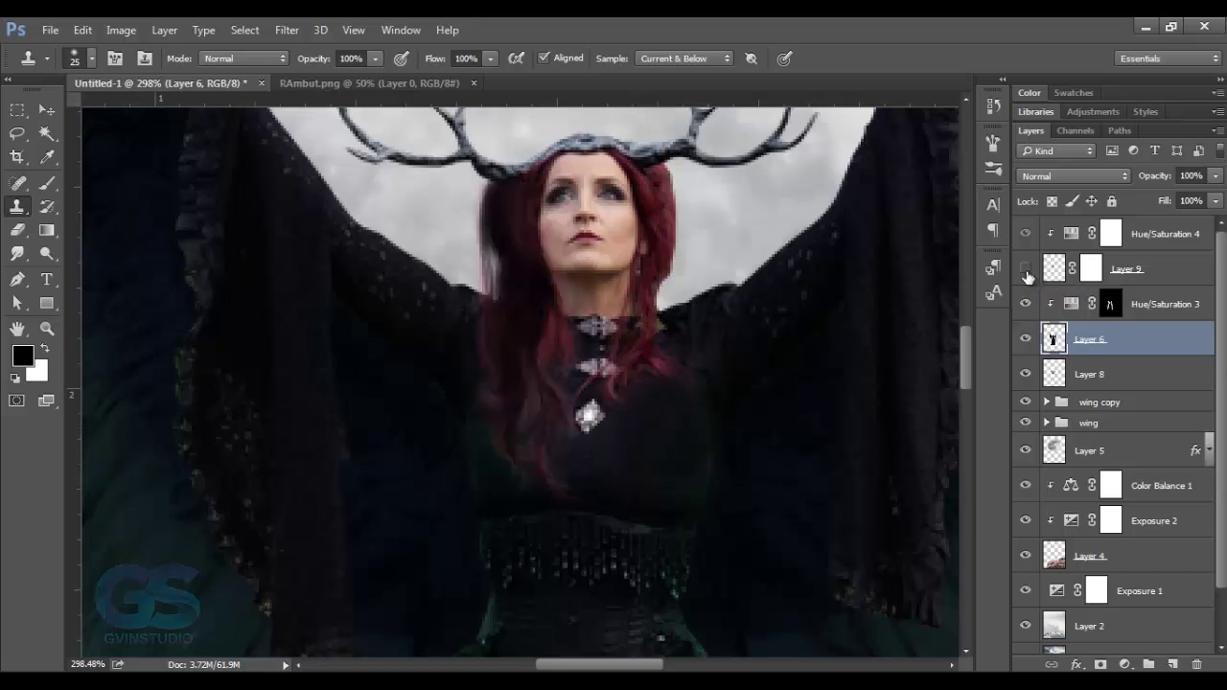
left_click(1026, 271)
left_click(55, 132)
Step: Group Layer 9 with Hue/Saturation 4 into a group named 'hair'
left_click(1121, 274)
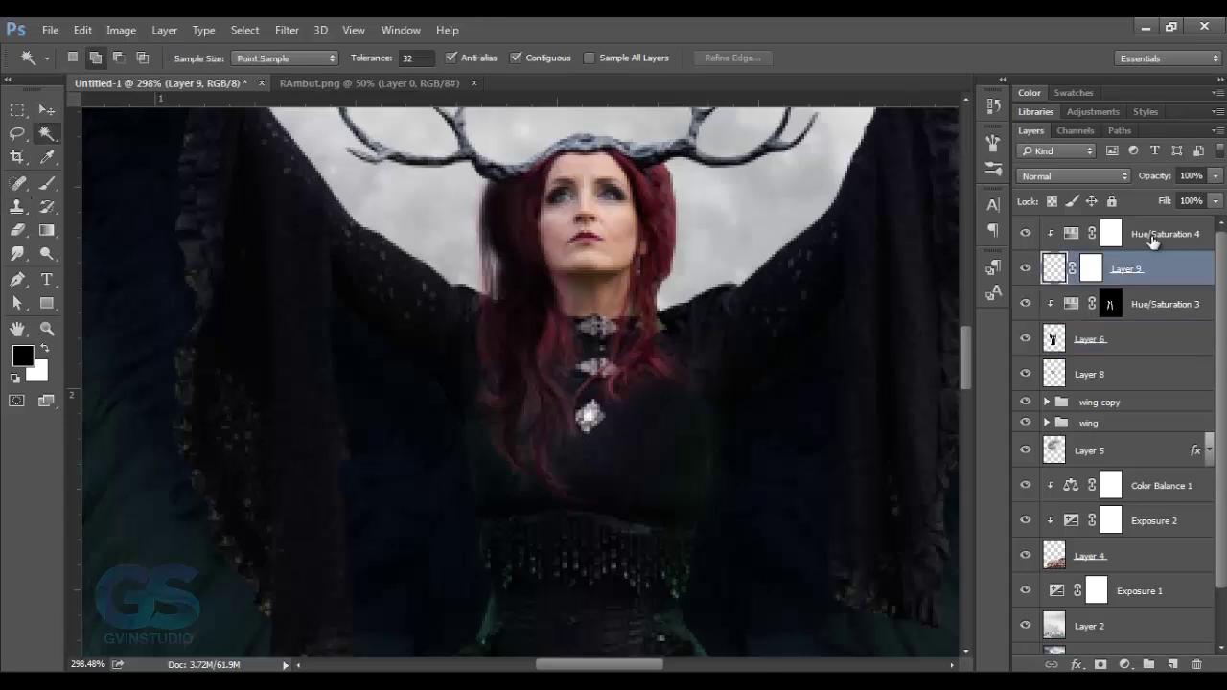
left_click(1096, 234, "shift")
key("ctrl+g")
double_click(1096, 227)
type("hair")
key("Return")
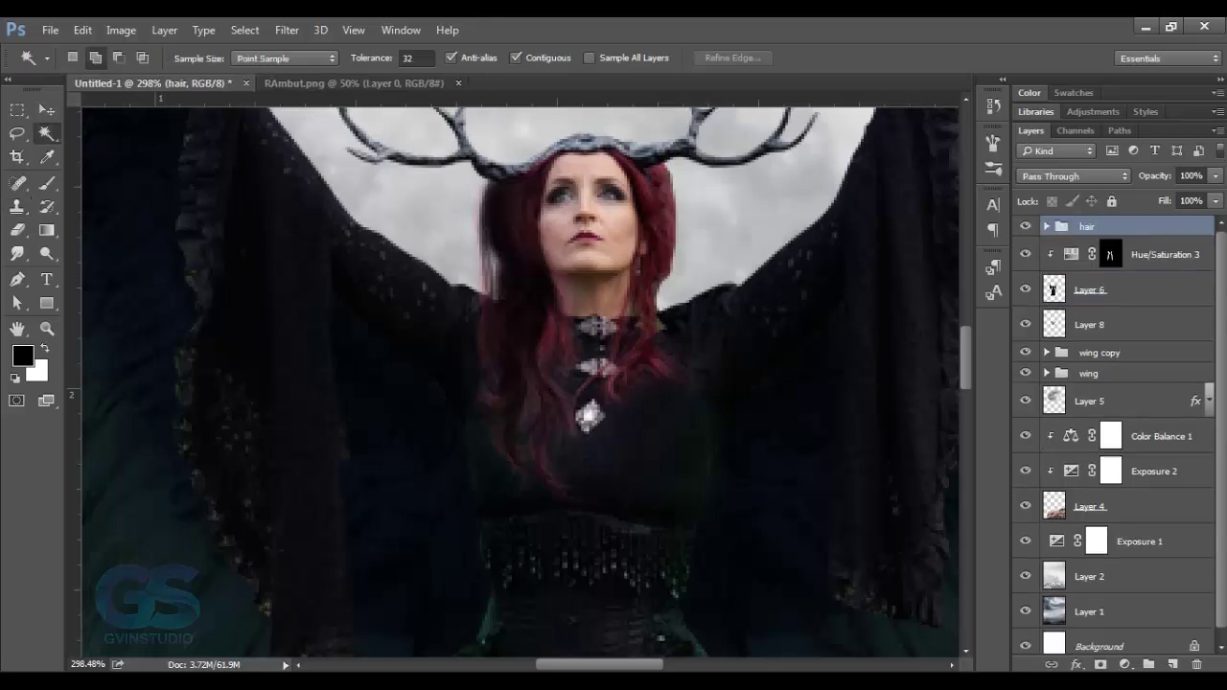
Step: Duplicate the hair group, flip the copy horizontally, and move it to the other side
left_click_drag(1132, 230, 1173, 662)
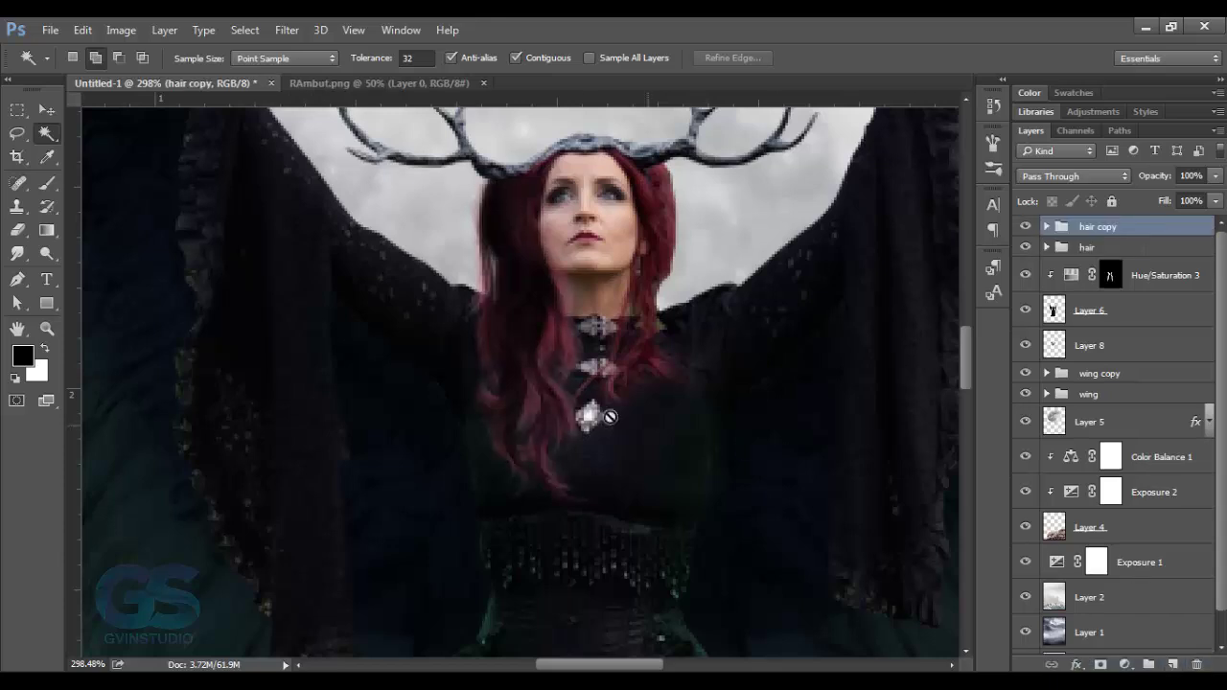
key("v")
left_click_drag(571, 390, 671, 391)
key("ctrl+t")
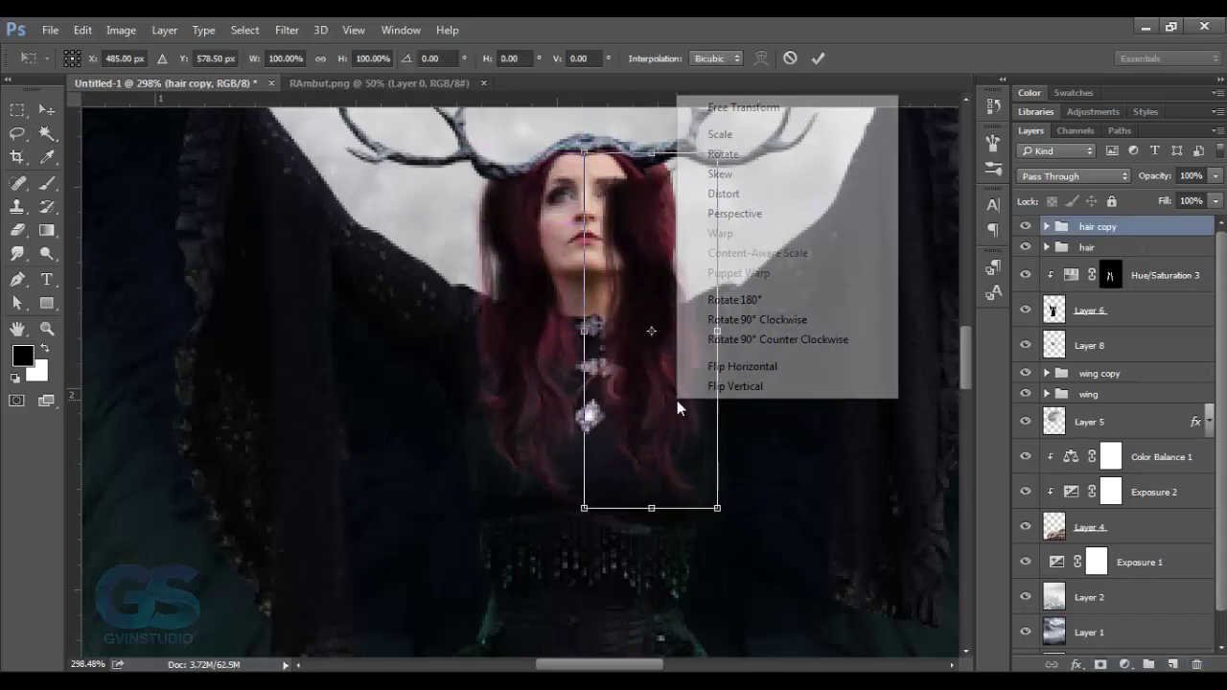
right_click(677, 399)
left_click(742, 366)
left_click_drag(677, 316, 659, 228)
right_click(658, 228)
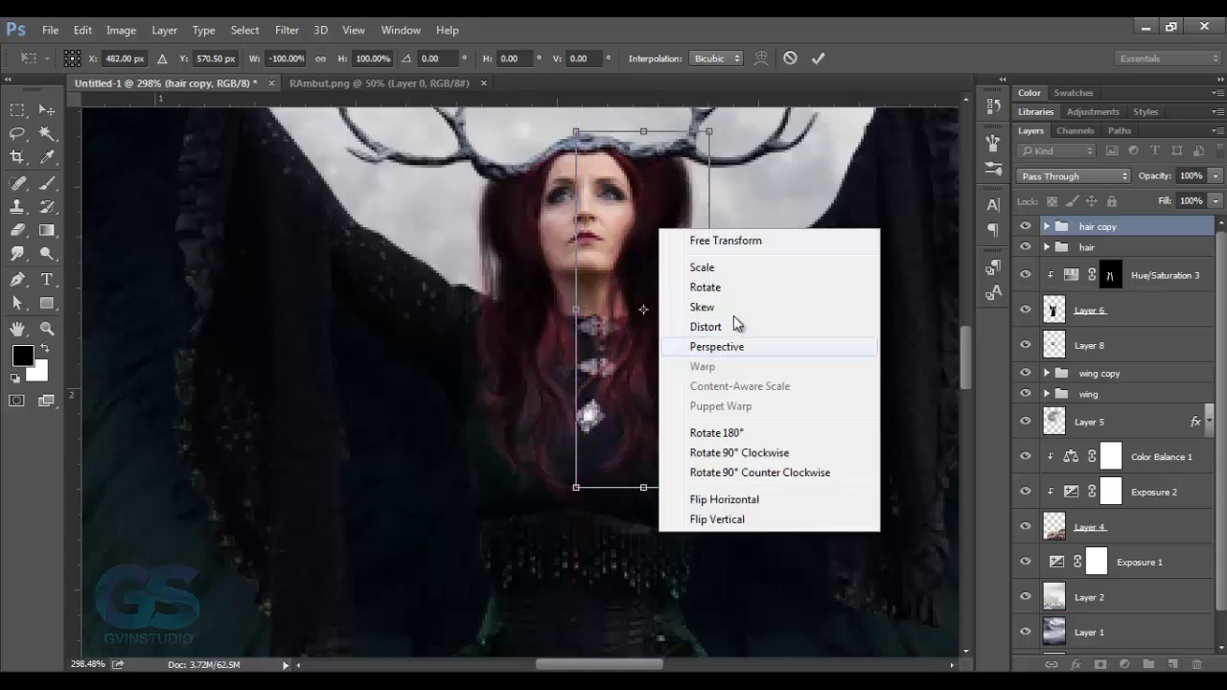
left_click(823, 61)
Step: Warp the hair layer inside 'hair copy' to follow the curve of the head
left_click(1046, 227)
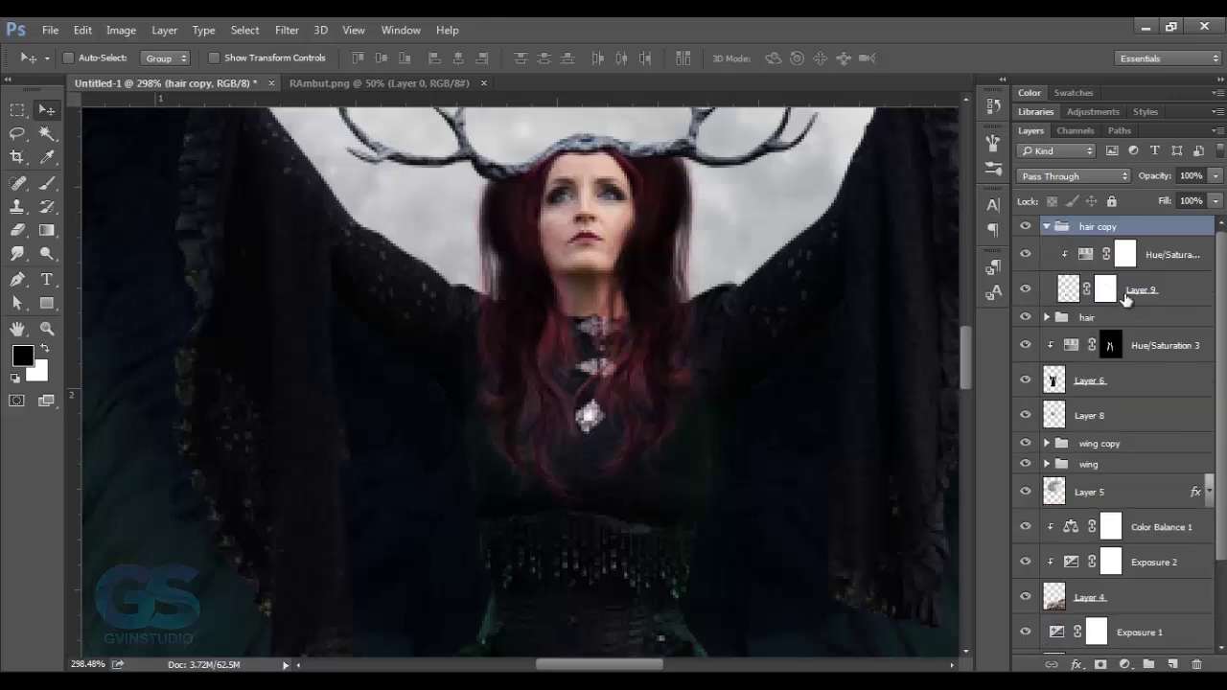
key("ctrl+t")
right_click(677, 359)
left_click(700, 491)
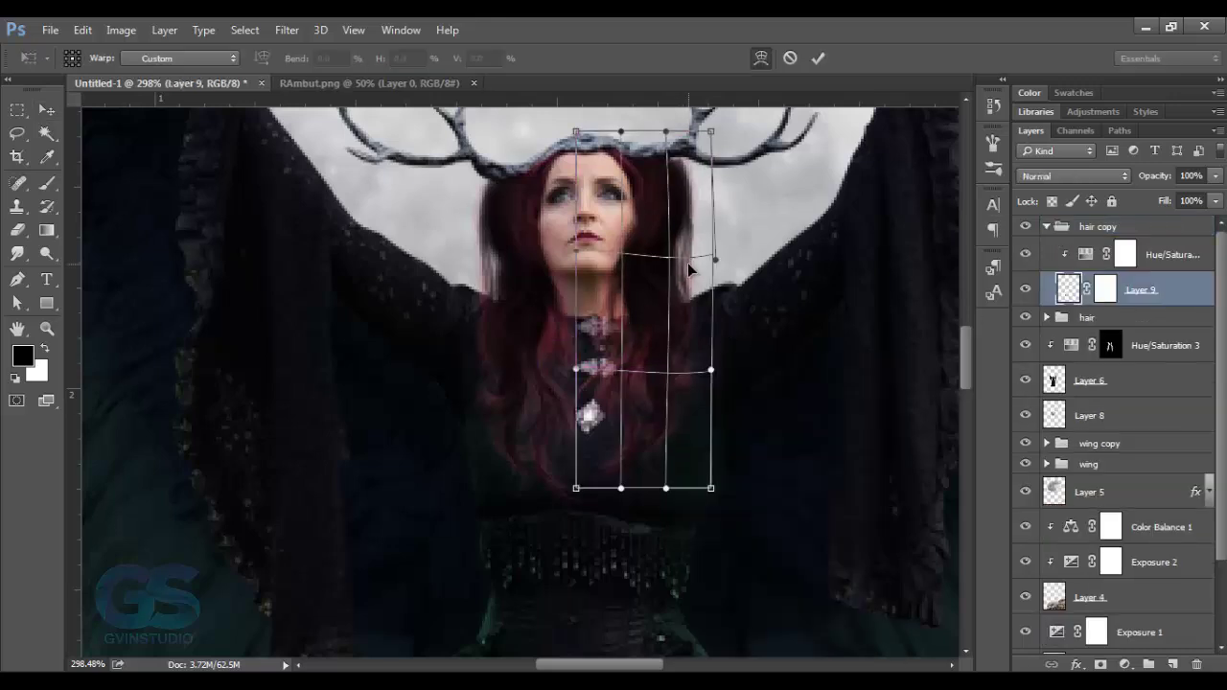
left_click_drag(687, 263, 681, 269)
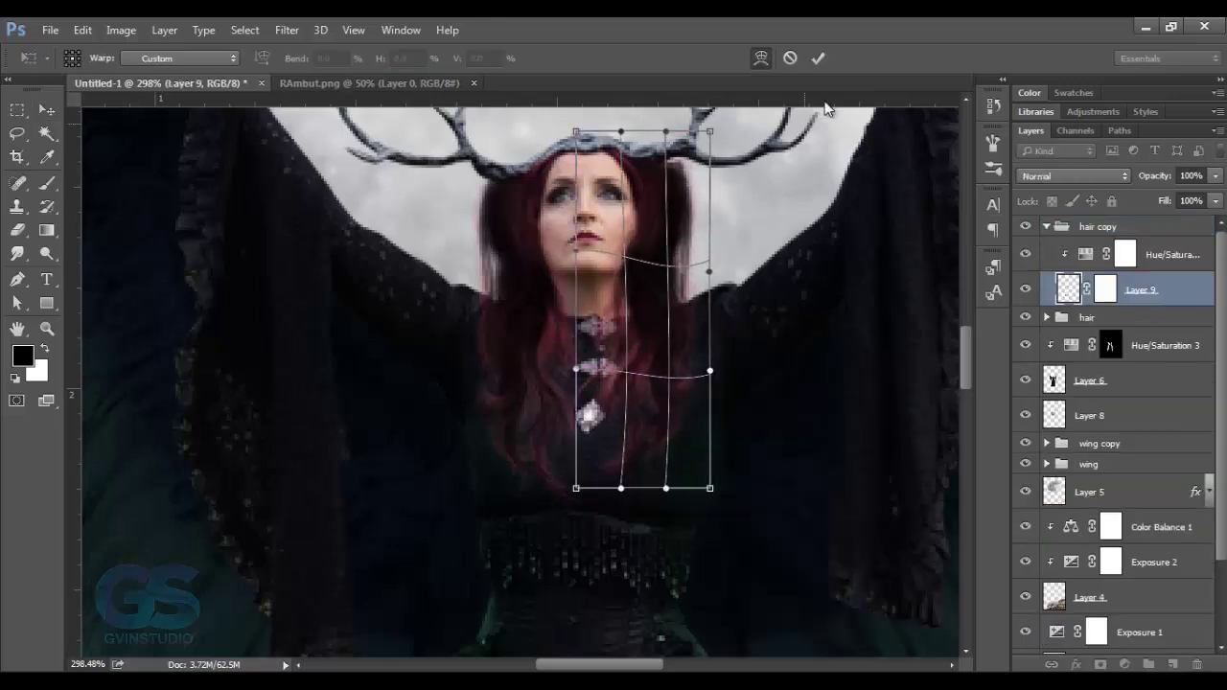
left_click(818, 57)
Step: Hide the 'hair copy' group and select the hair layer inside the 'hair' group
left_click(1114, 286)
key("b")
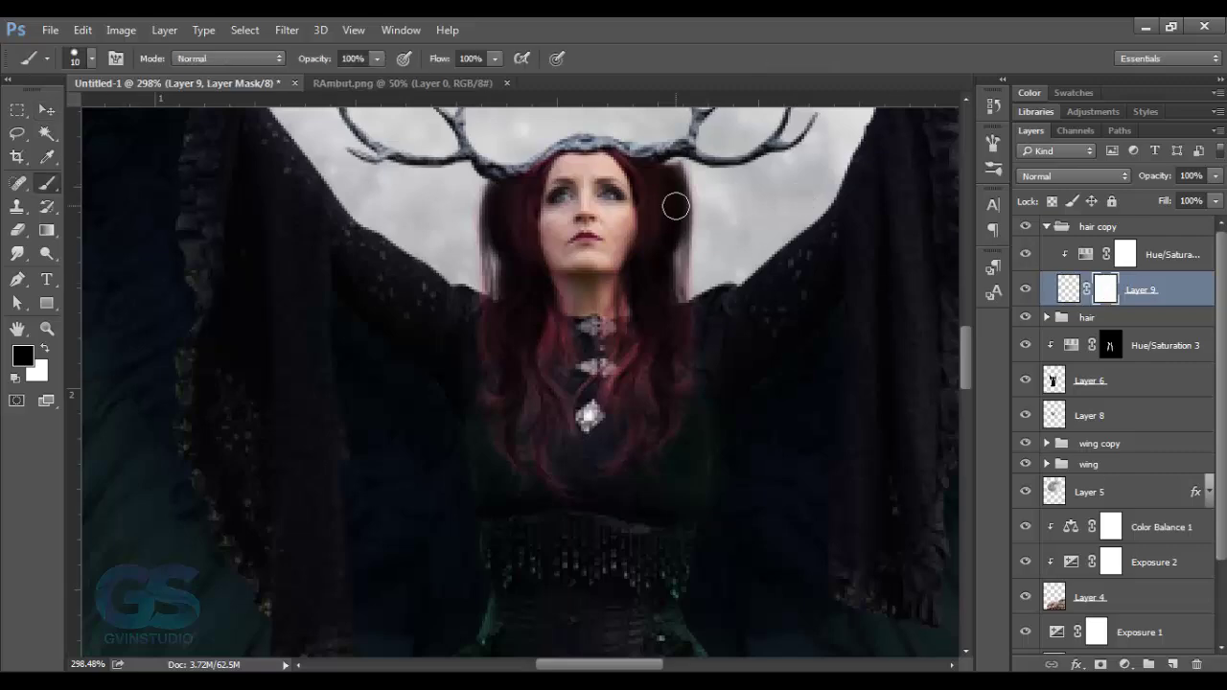
key("x")
left_click(52, 113)
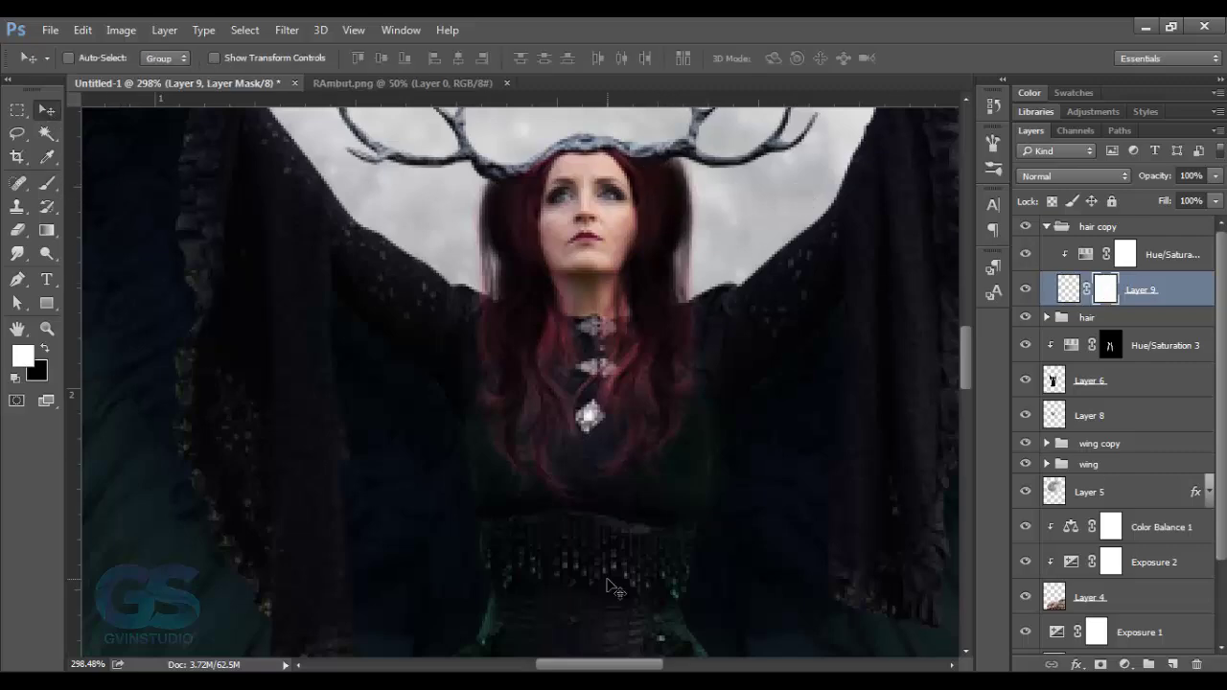
scroll(609, 586, "down", 5)
scroll(583, 553, "up", 3)
scroll(520, 349, "up", 3)
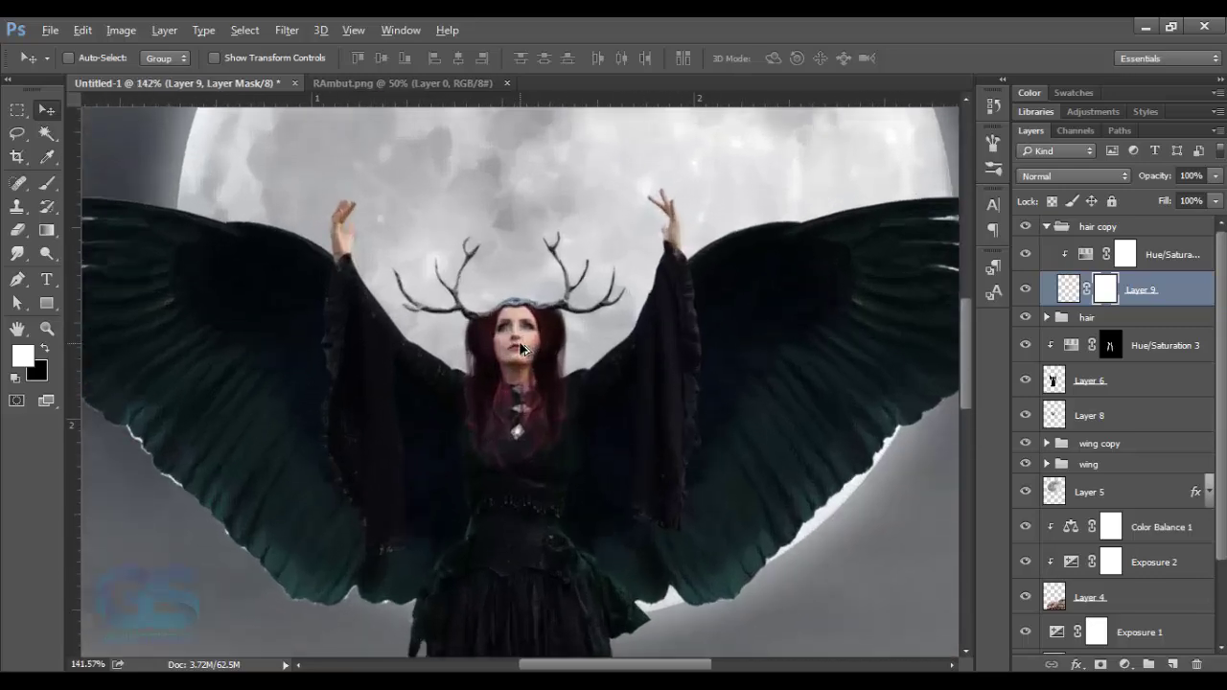
scroll(520, 349, "up", 3)
left_click(1025, 226)
left_click(1047, 316)
left_click(1102, 381)
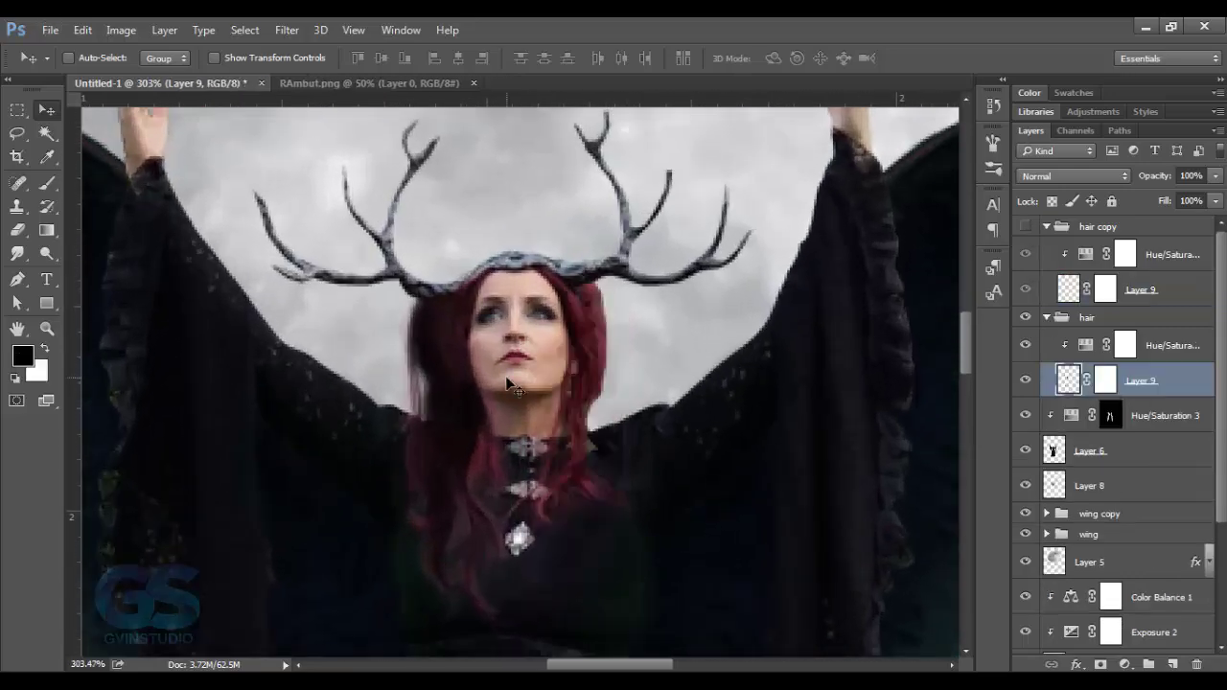
key("l")
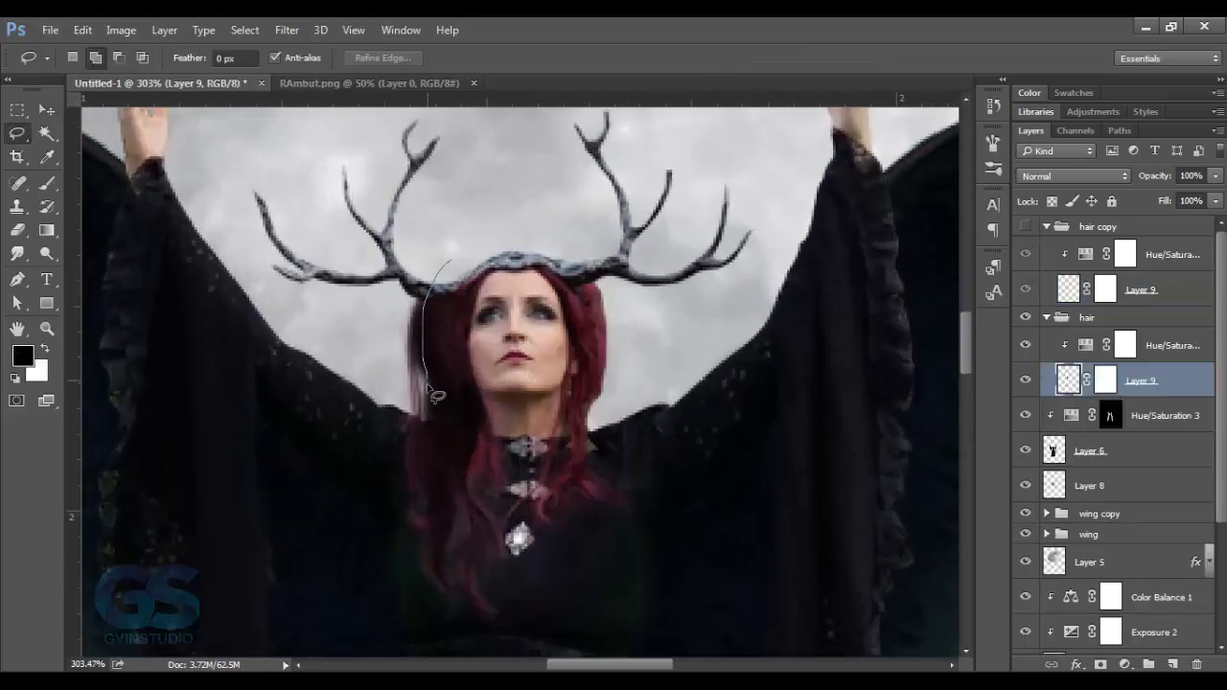
Step: Lasso and delete the stray hair strands left of the face
left_click_drag(429, 422, 450, 260)
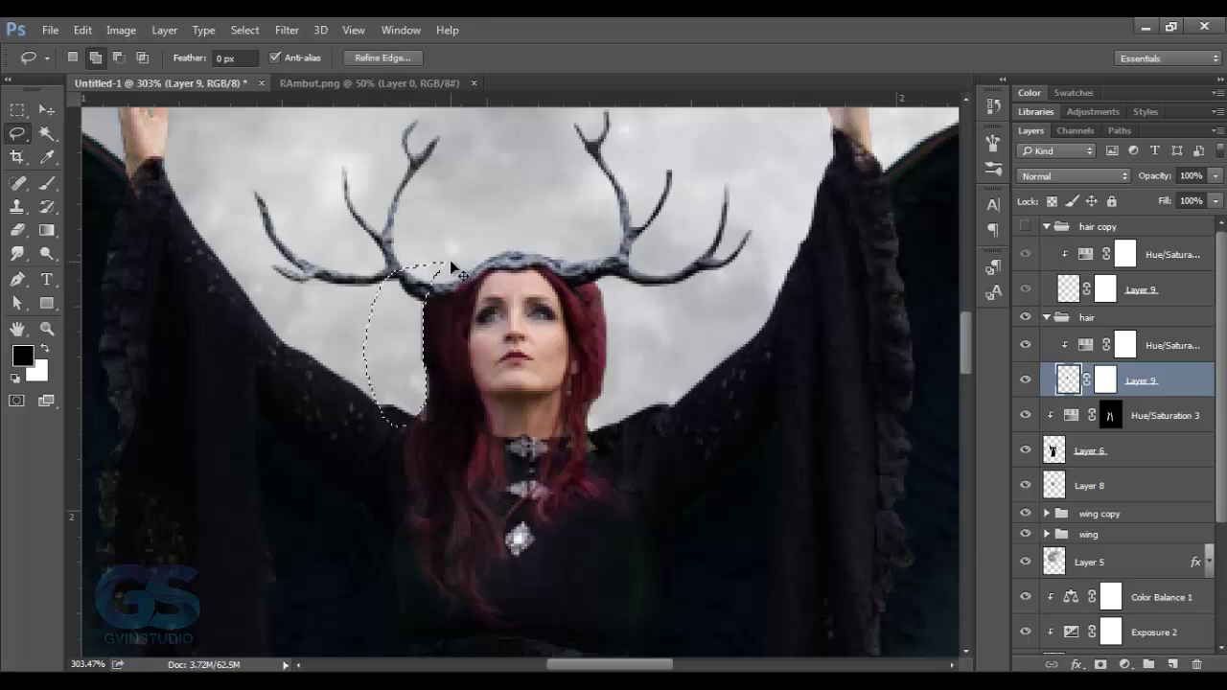
key("Delete")
key("ctrl+d")
Step: Darken the hair group's Hue/Saturation tint to Lightness -42
key("v")
double_click(1086, 345)
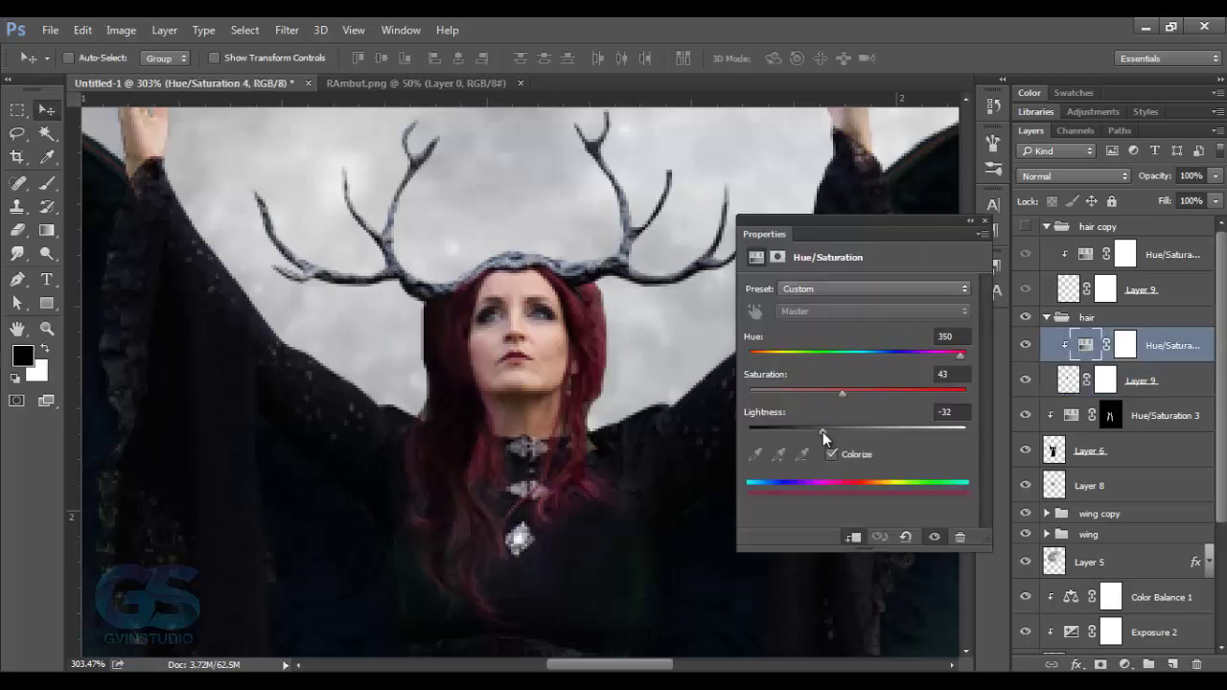
mouse_move(818, 436)
left_mouse_down()
mouse_move(766, 433)
mouse_move(825, 434)
left_mouse_up()
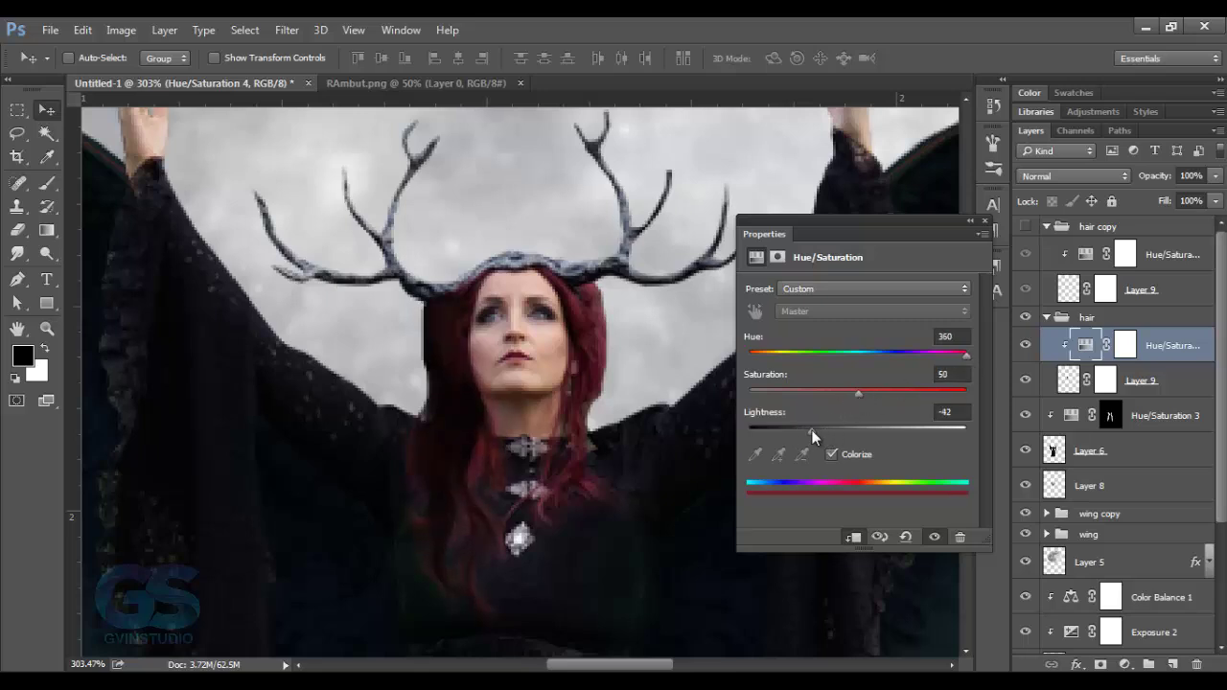
left_click(983, 221)
Step: Show the 'hair copy' group again and lasso the hair strands right of the face
left_click(1118, 293)
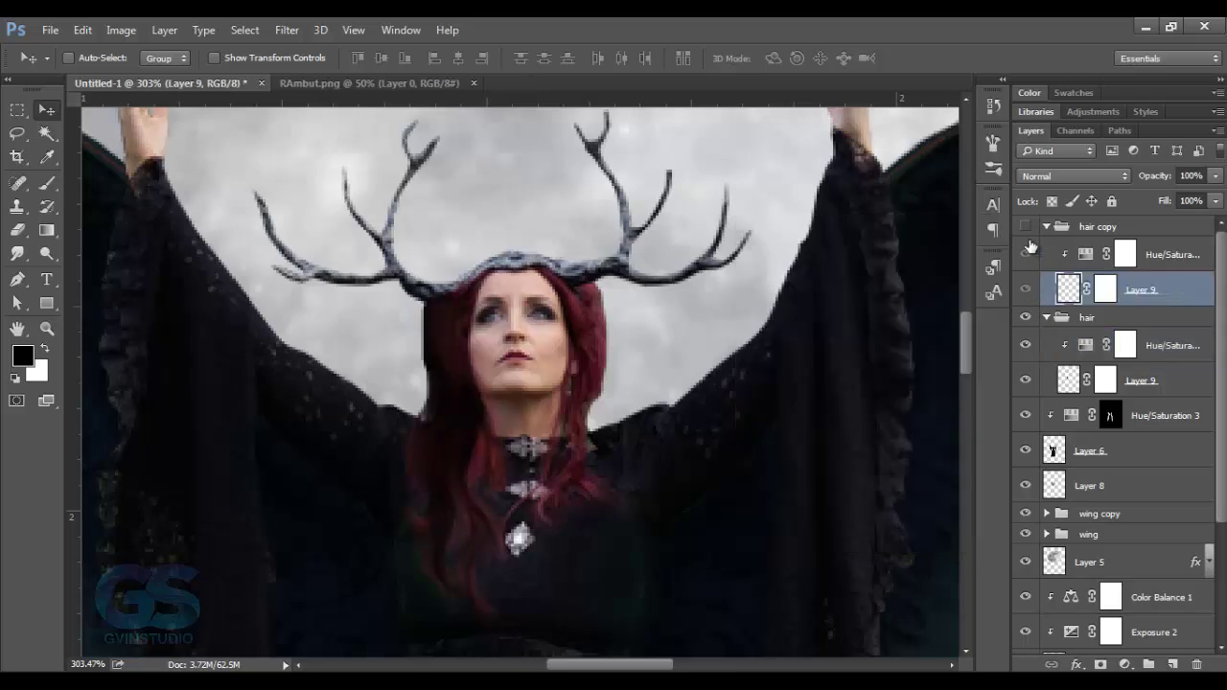
left_click(1026, 228)
key("l")
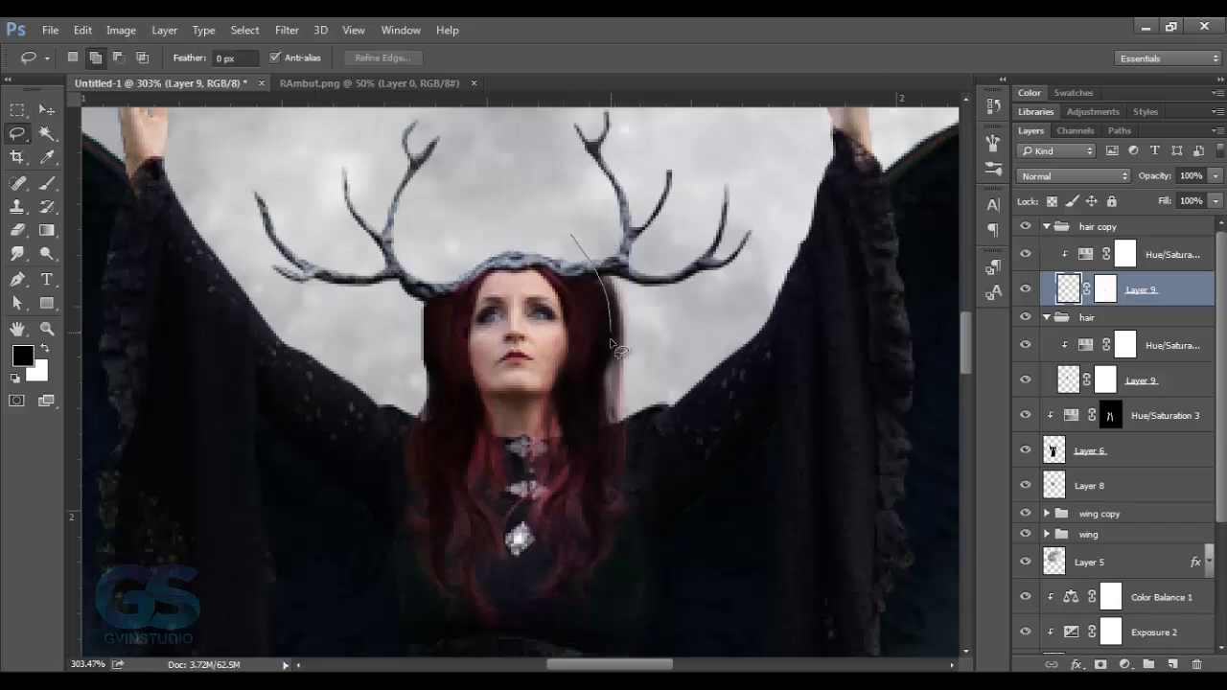
left_click_drag(652, 255, 567, 240)
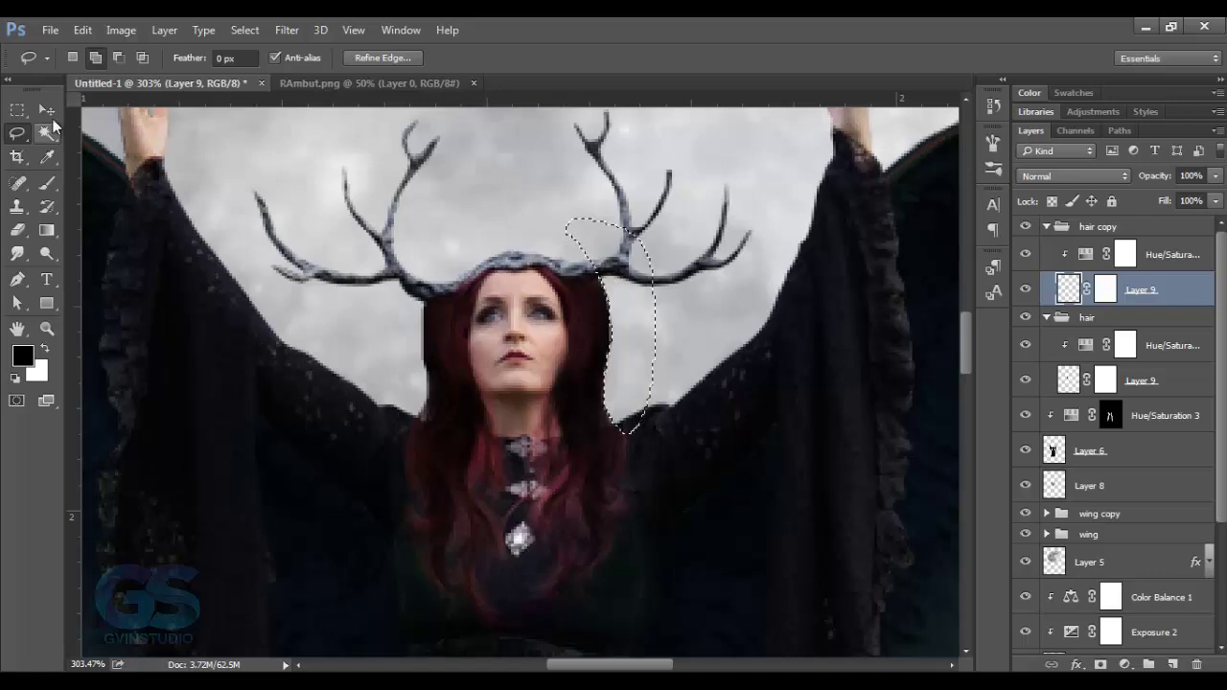
key("v")
scroll(498, 470, "down", 3)
scroll(499, 470, "down", 2)
scroll(499, 470, "up", 3)
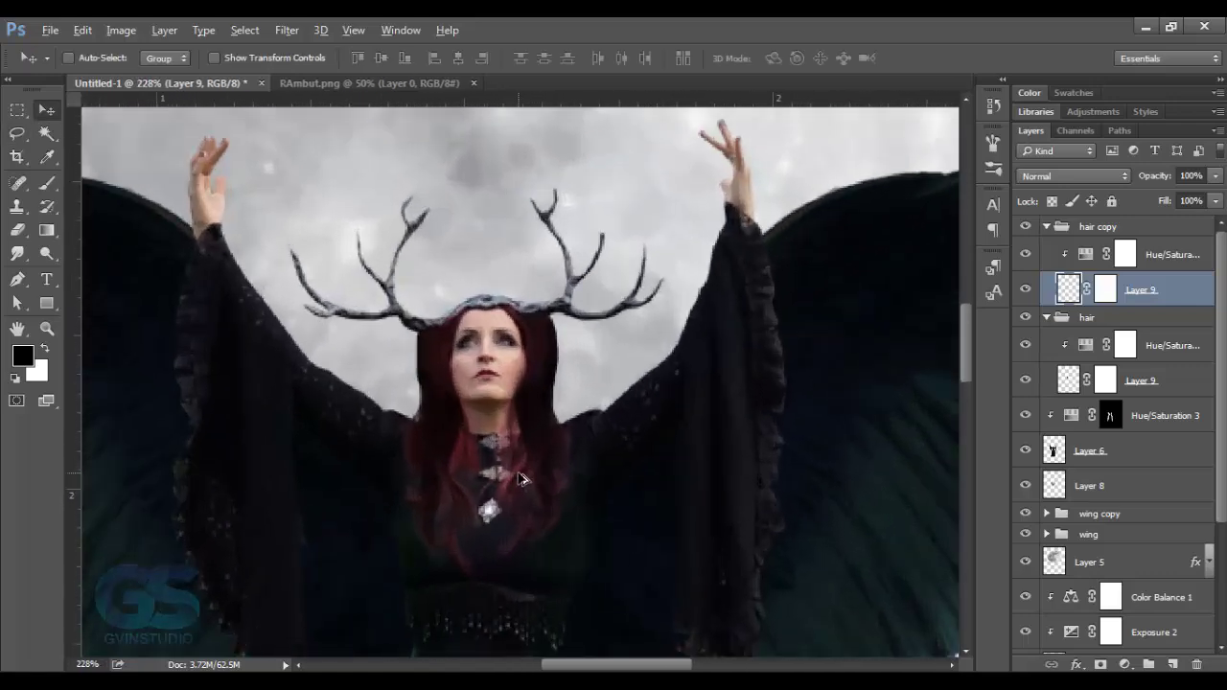
scroll(499, 470, "up", 2)
left_click(1046, 227)
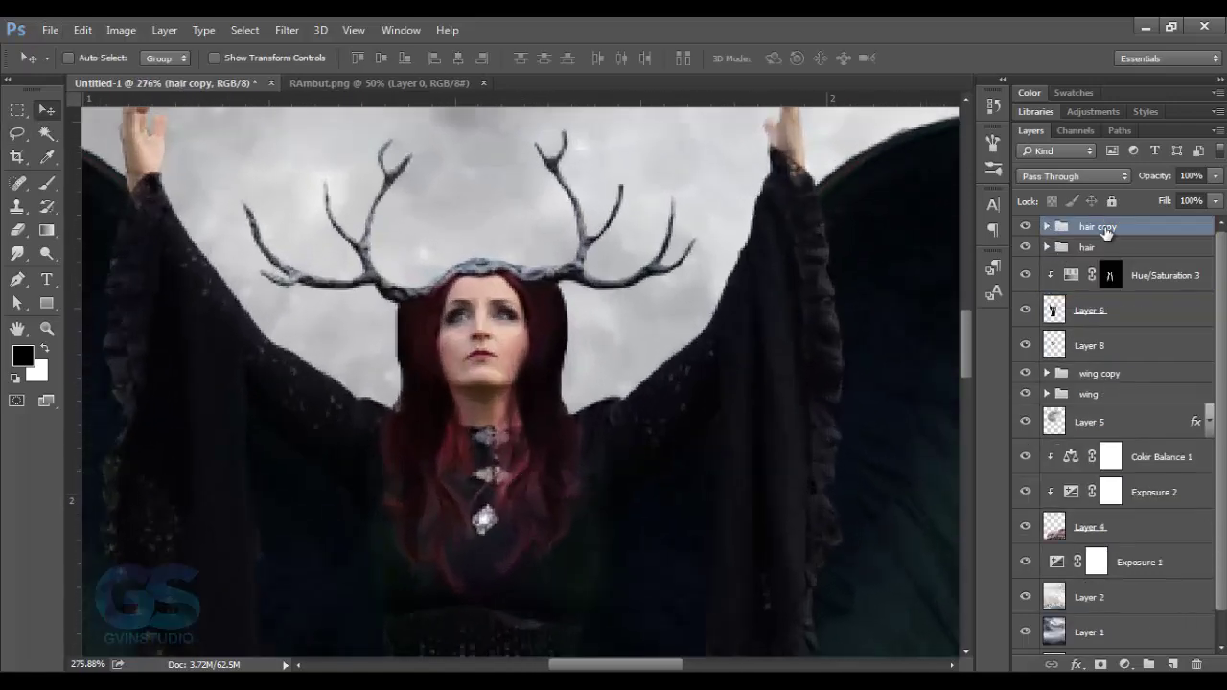
Step: Duplicate 'hair copy' as 'hair copy 2' below Layer 6, rotated about -92° onto the head
scroll(1108, 233, "down", 1)
key("ctrl+j")
left_click_drag(1098, 227, 1098, 330)
scroll(739, 384, "down", 1)
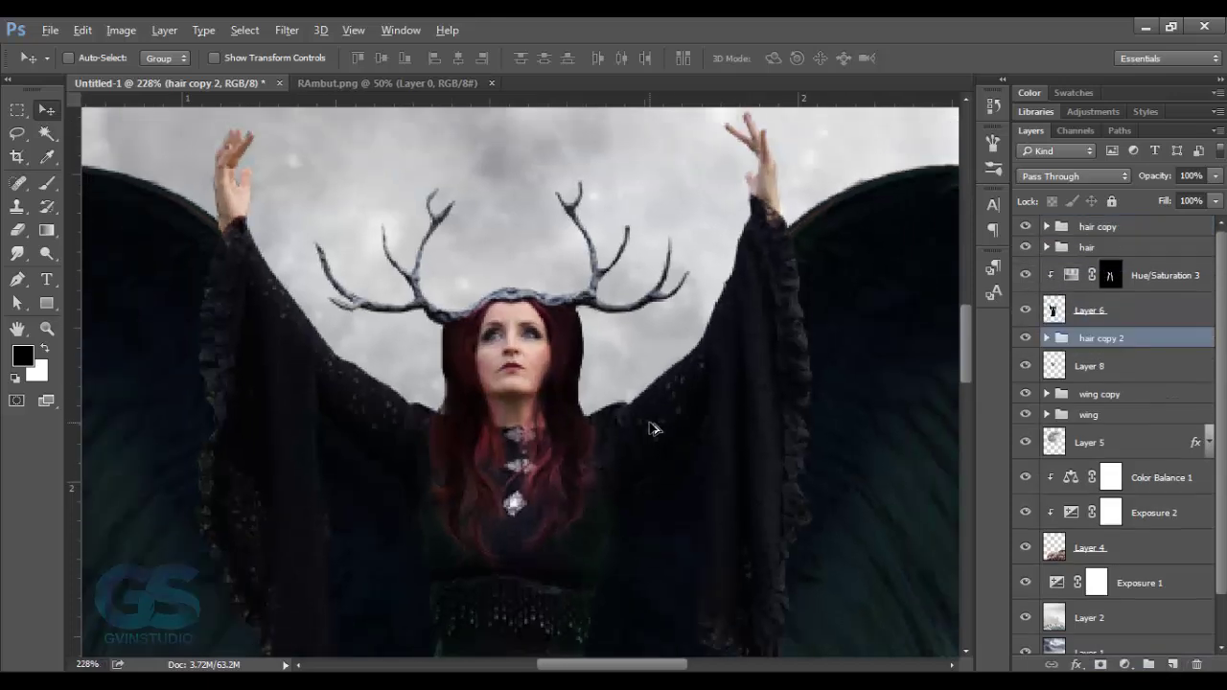
left_click_drag(651, 429, 602, 319)
key("ctrl+t")
left_click_drag(654, 353, 541, 168)
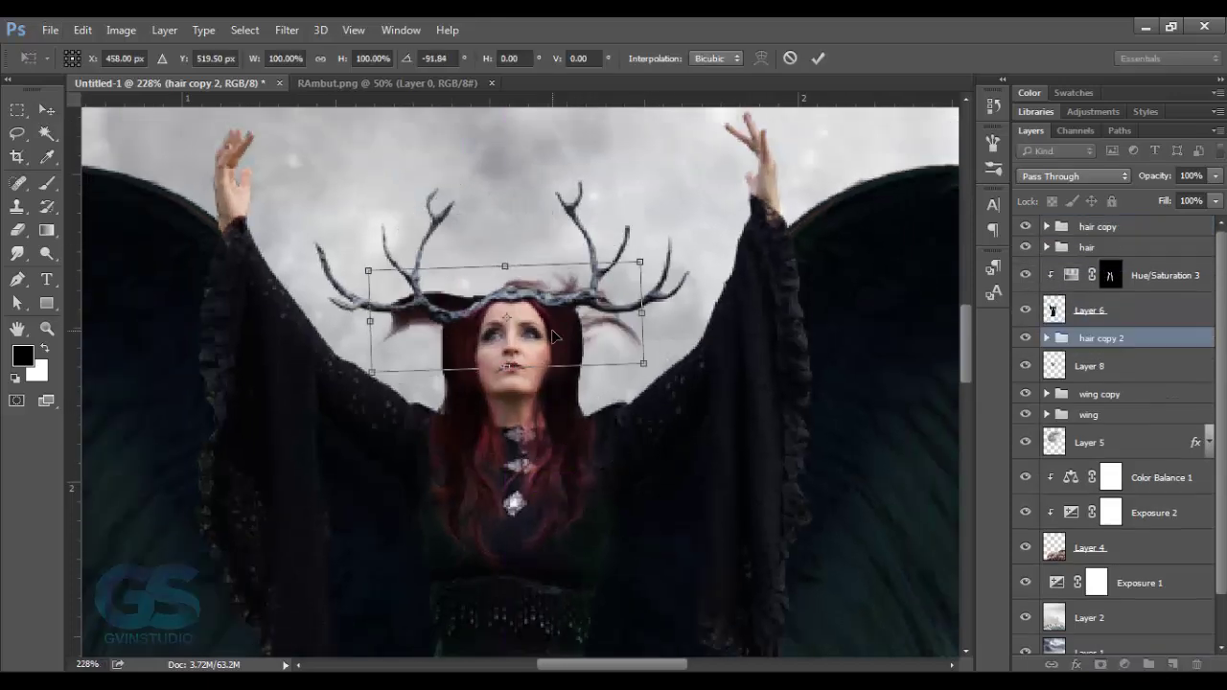
left_click_drag(553, 336, 617, 326)
right_click(617, 328)
left_click(662, 428)
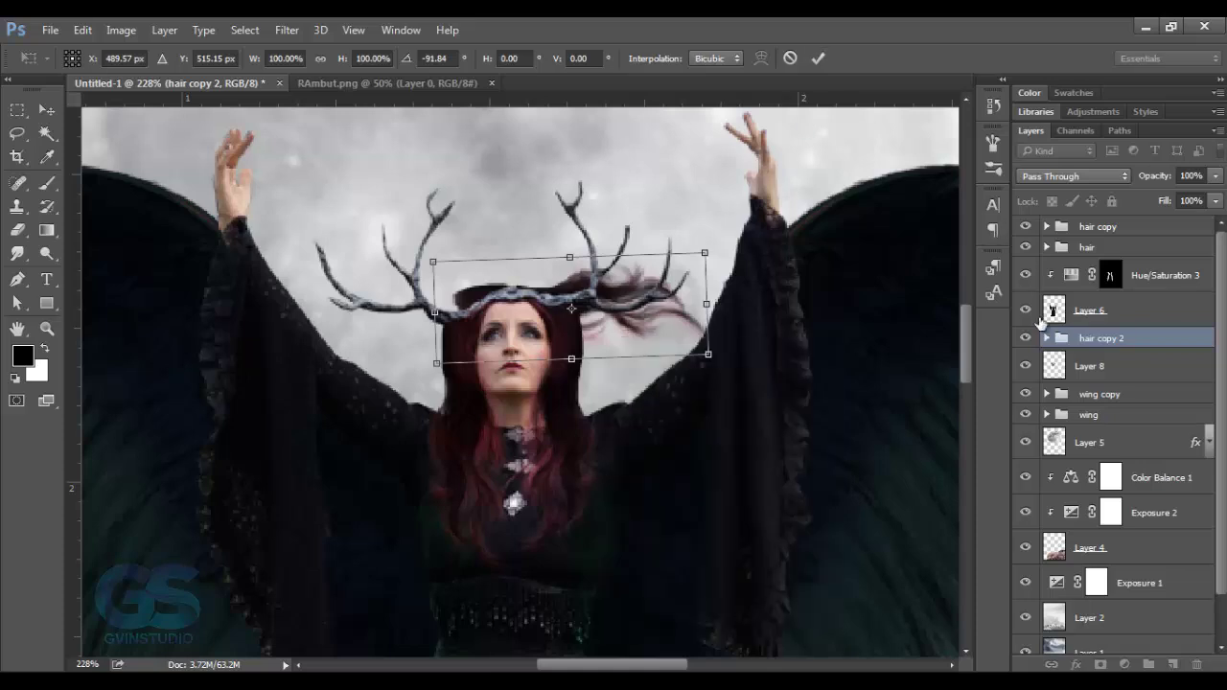
key("Return")
Step: Warp the hair layer in 'hair copy 2' upward behind the antler crown
left_click(1047, 337)
left_click(1103, 401)
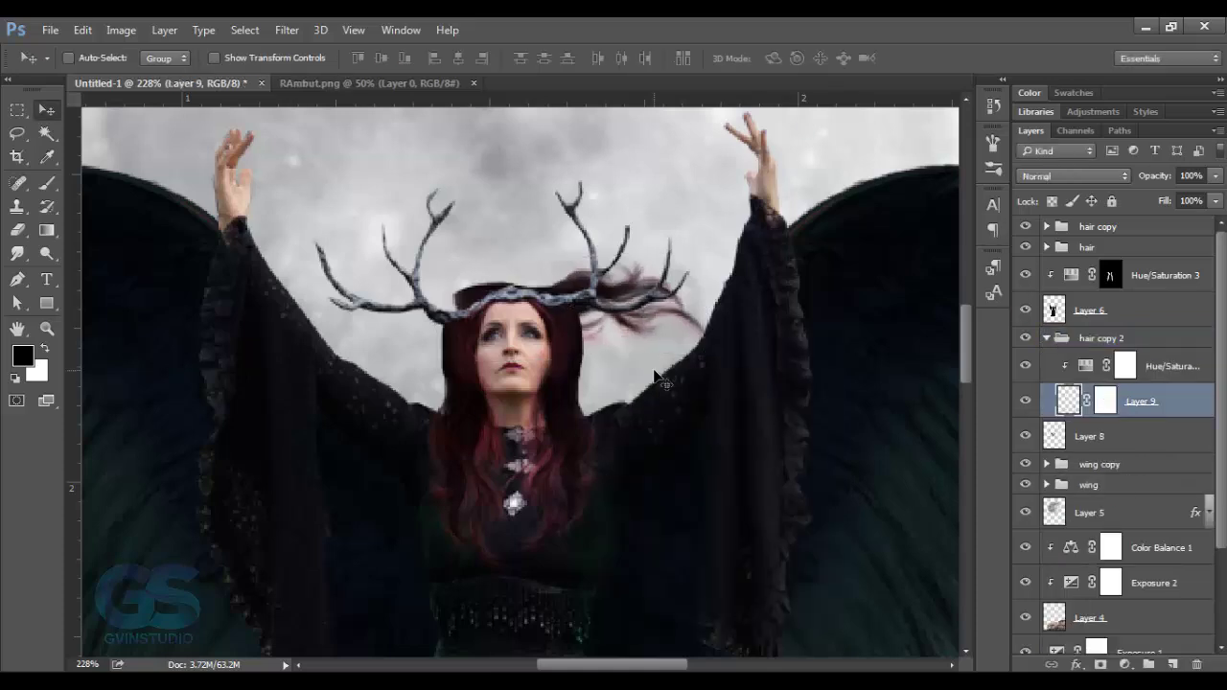
key("ctrl+t")
right_click(612, 331)
left_click(650, 470)
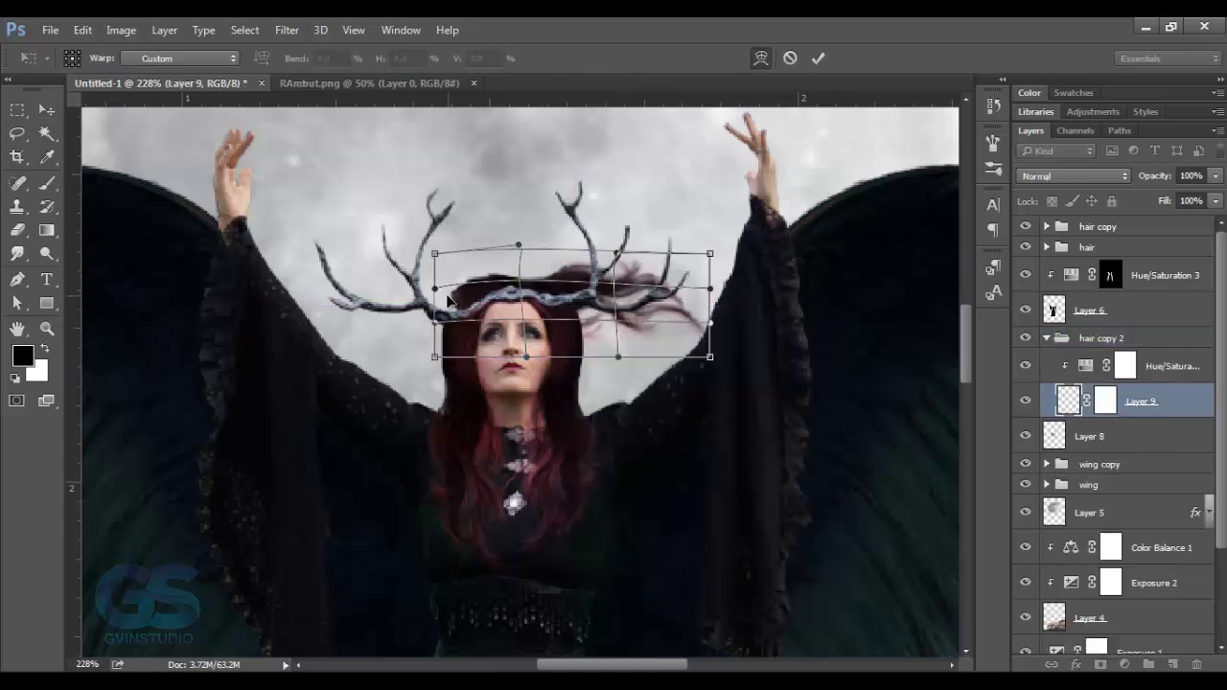
left_click_drag(449, 300, 472, 301)
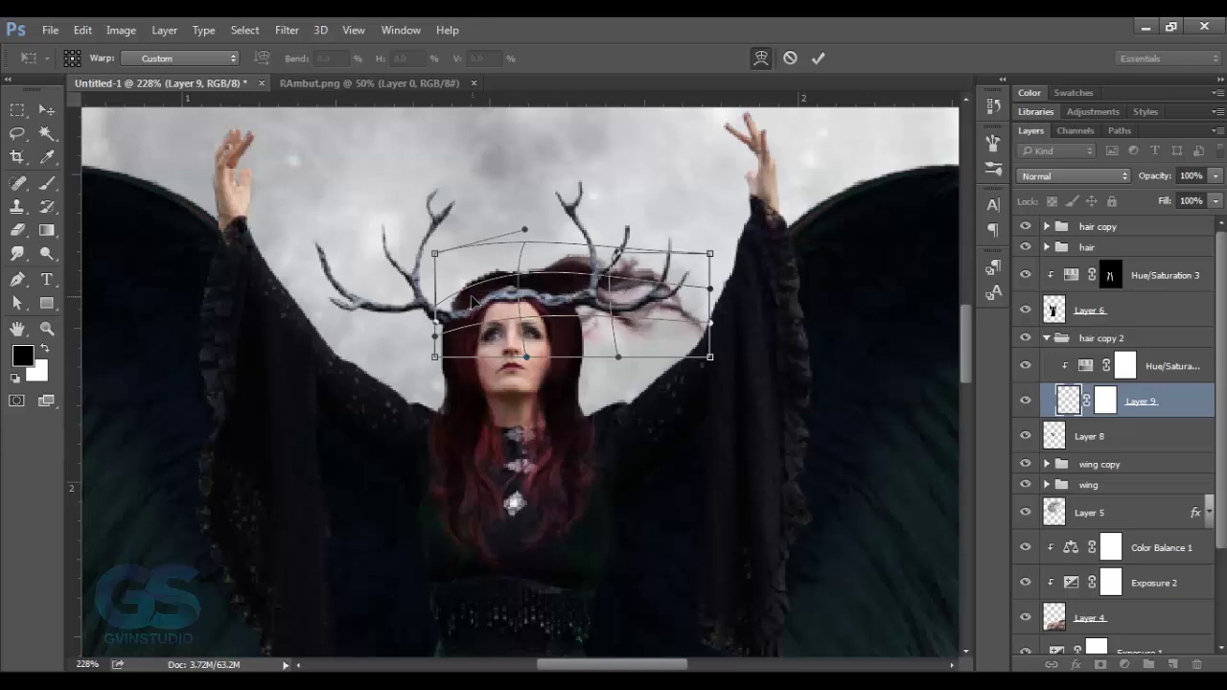
key("Return")
Step: Mask out flyaway strands right of the head with a size-30 brush on the hair mask
left_click(1105, 401)
key("b")
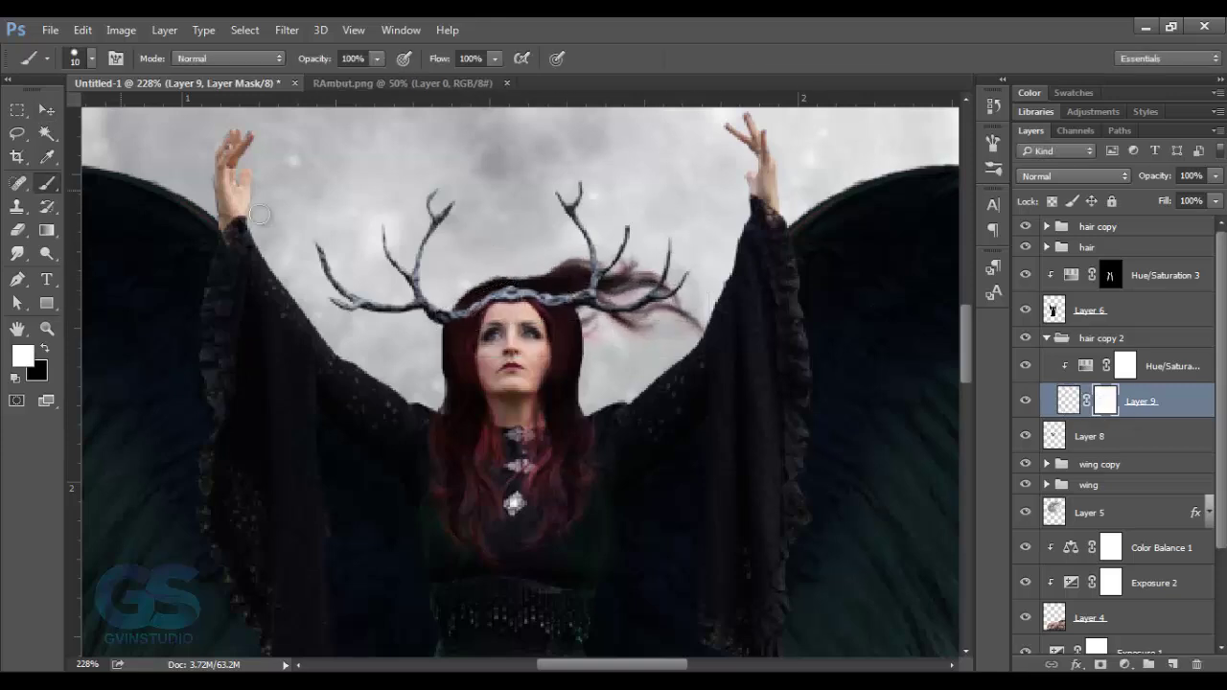
key("bracketright")
key("bracketright")
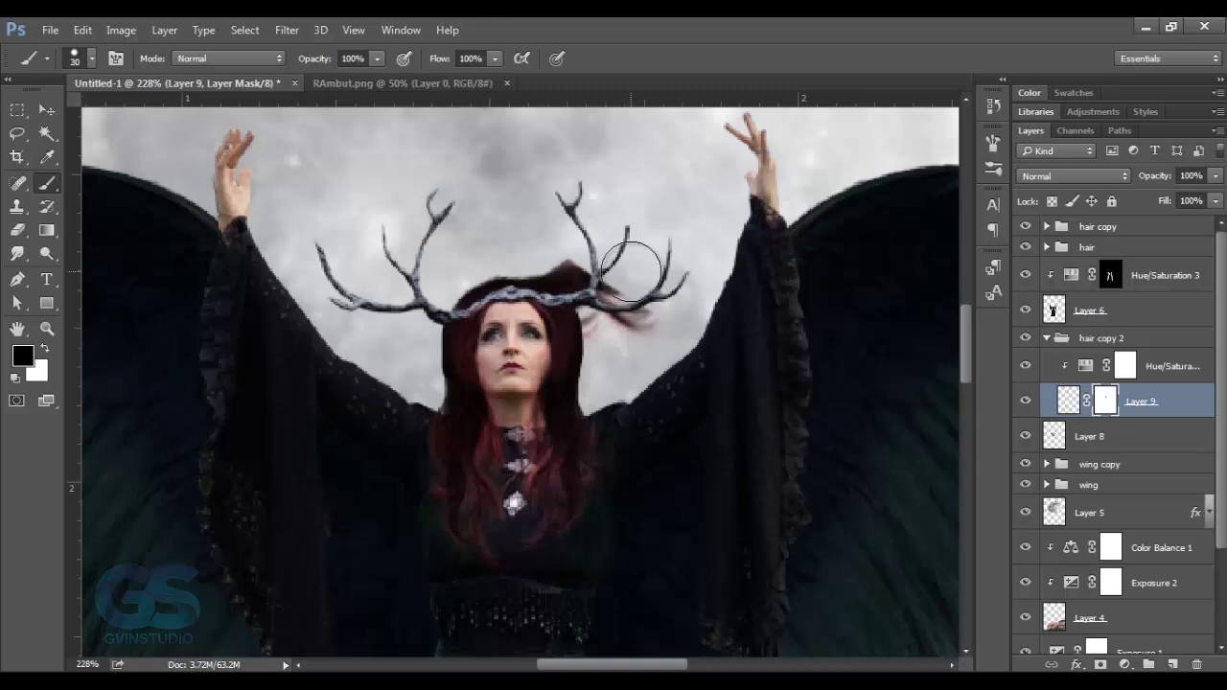
left_click_drag(661, 307, 595, 288)
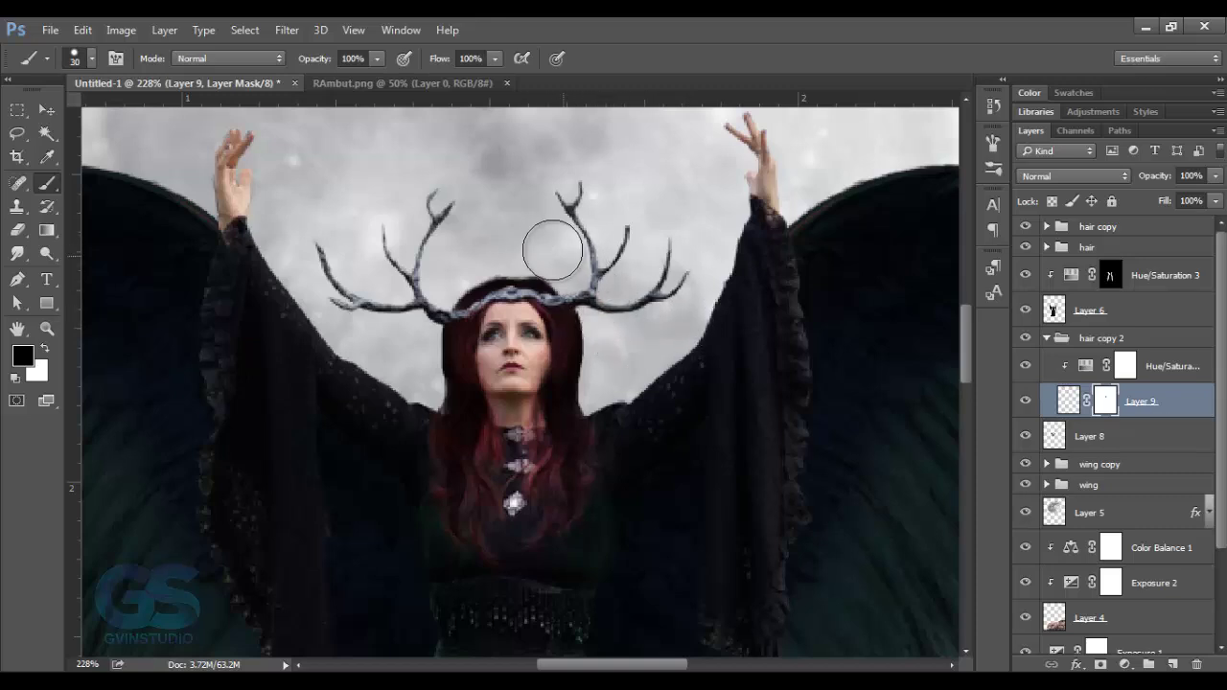
key("bracketleft")
key("bracketleft")
key("bracketleft")
key("x")
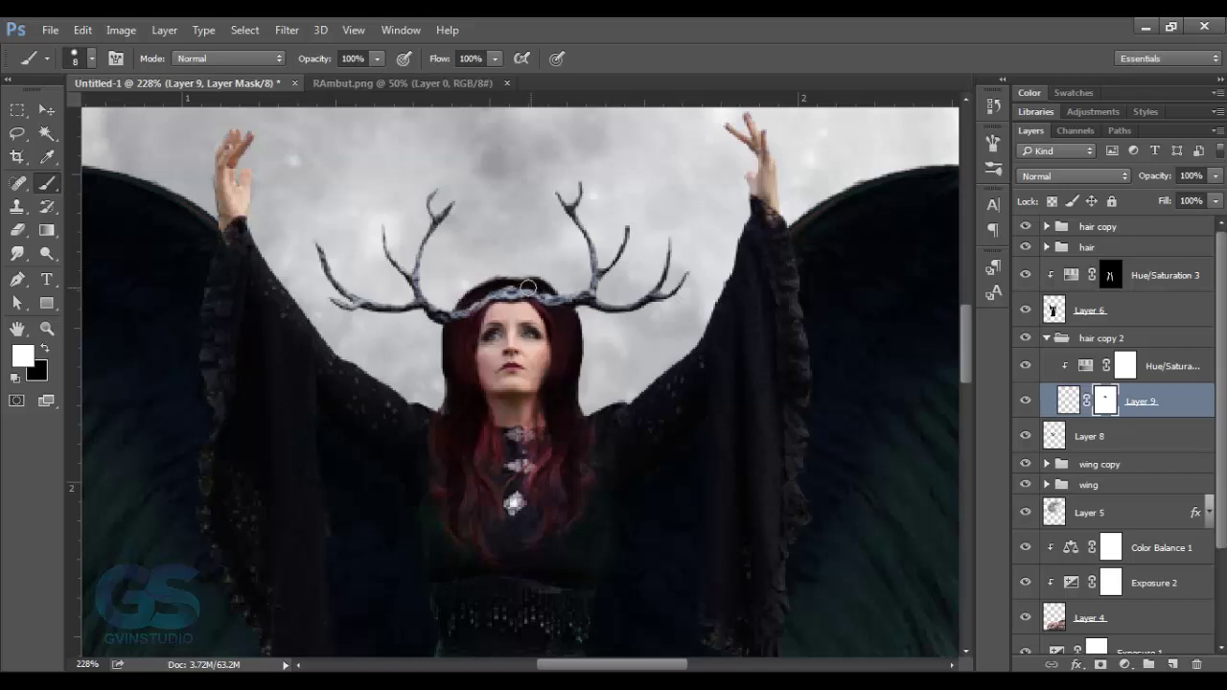
Step: Group the hair copy layers through Layer 8 into a group named 'model'
key("v")
scroll(441, 288, "down", 3)
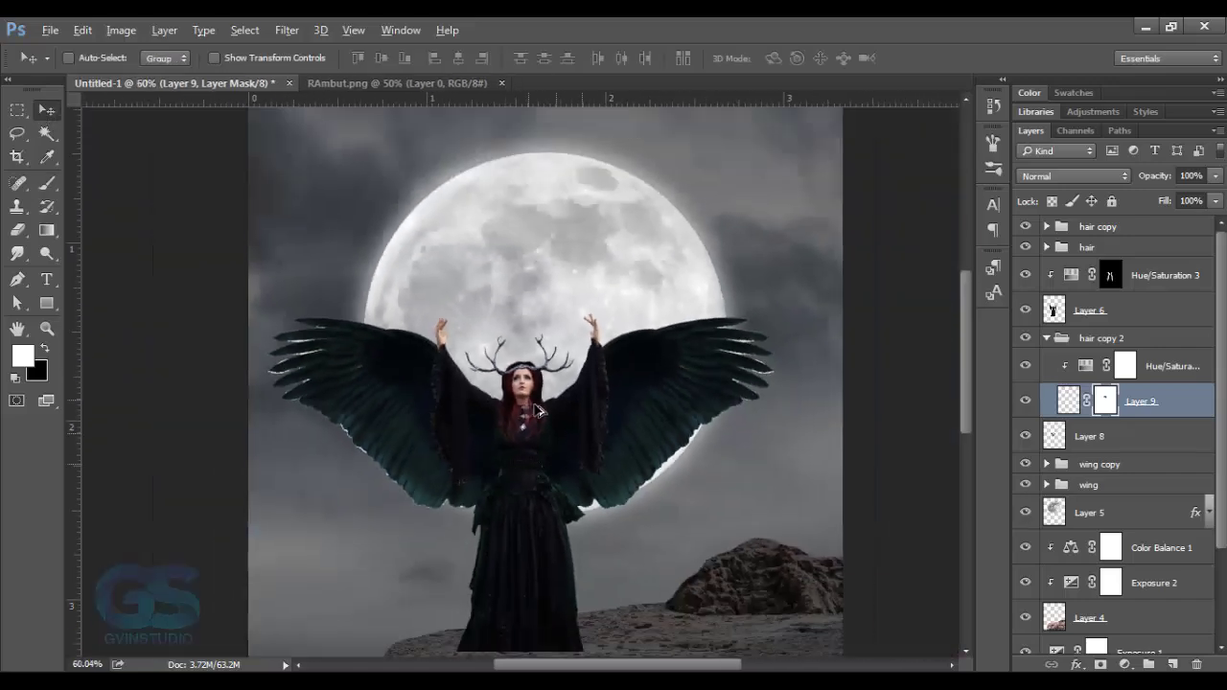
scroll(544, 415, "down", 3)
scroll(544, 414, "up", 1)
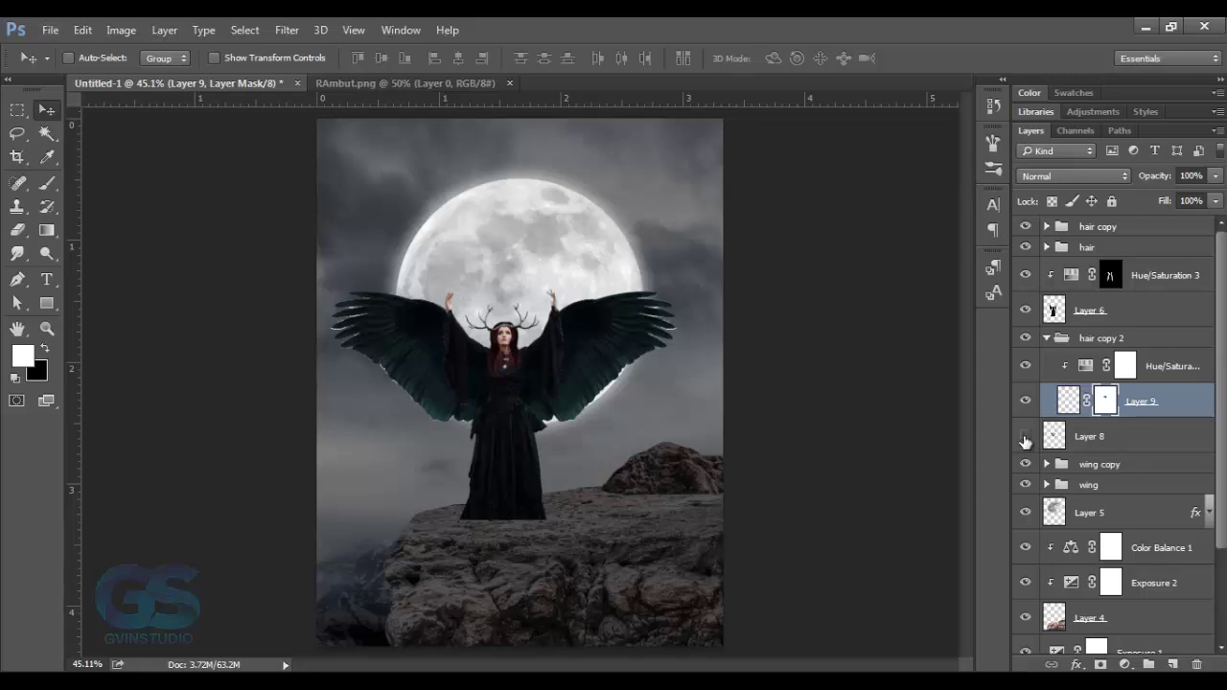
left_click(1092, 439)
left_click(1117, 228, "shift")
key("ctrl+g")
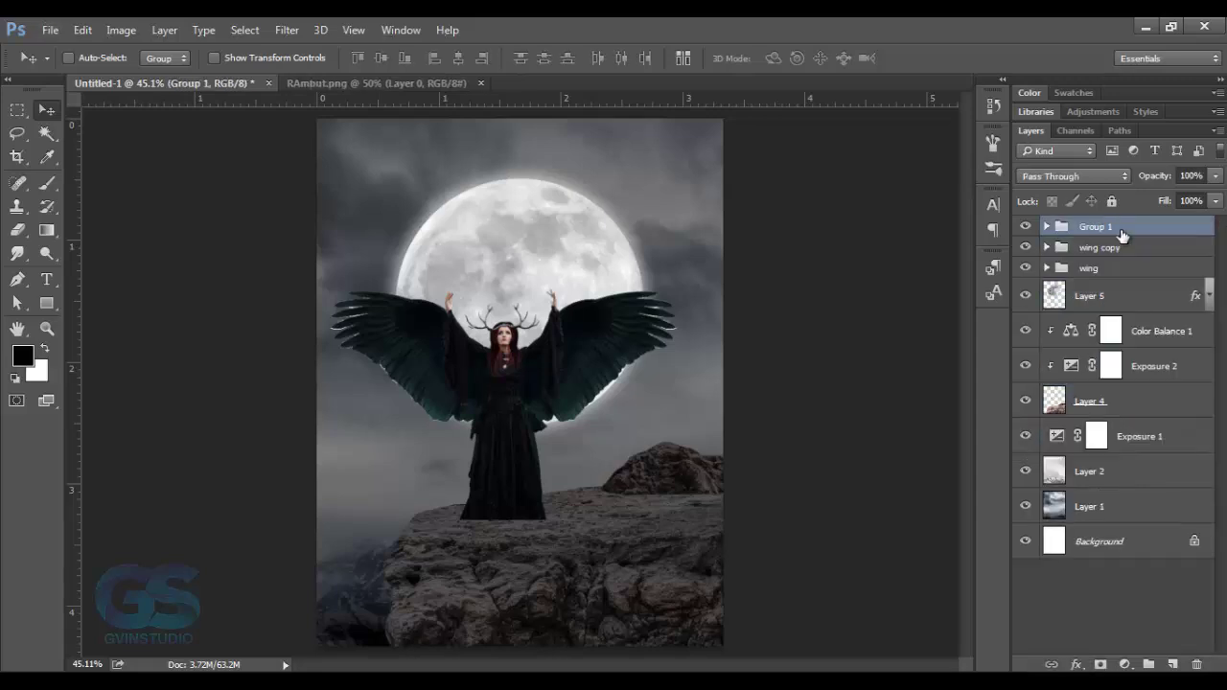
double_click(1099, 228)
type("model")
key("Return")
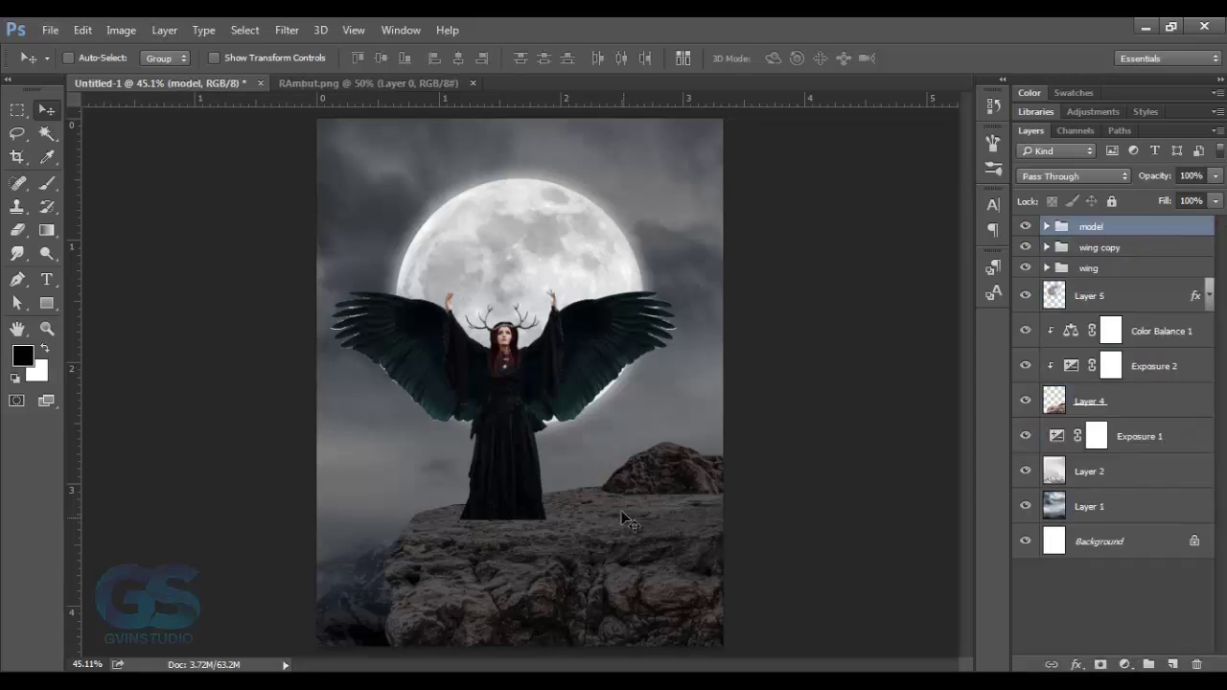
left_click_drag(500, 470, 507, 472)
Step: Lower the moon layer behind the model and check Exposure 1 at -2.64
left_click(1103, 311)
left_click_drag(532, 326, 541, 363)
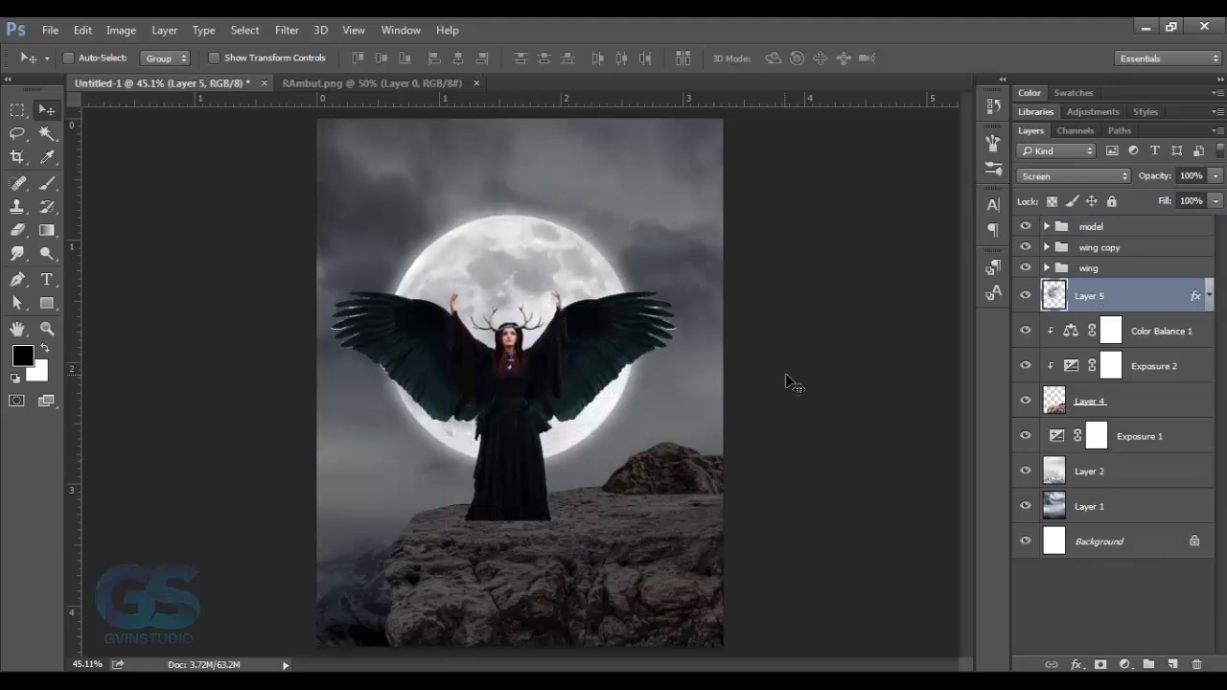
left_click(1057, 437)
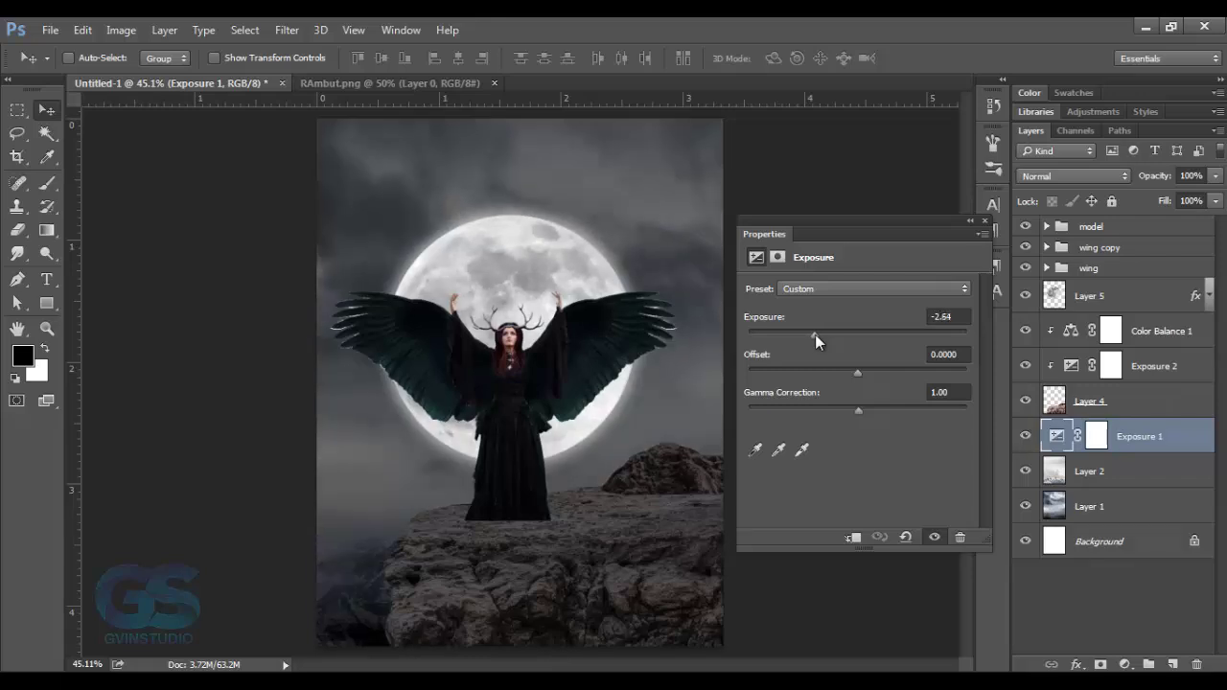
left_click(985, 220)
Step: Lower the Exposure 2 slider to darken the rocky ground
double_click(1071, 365)
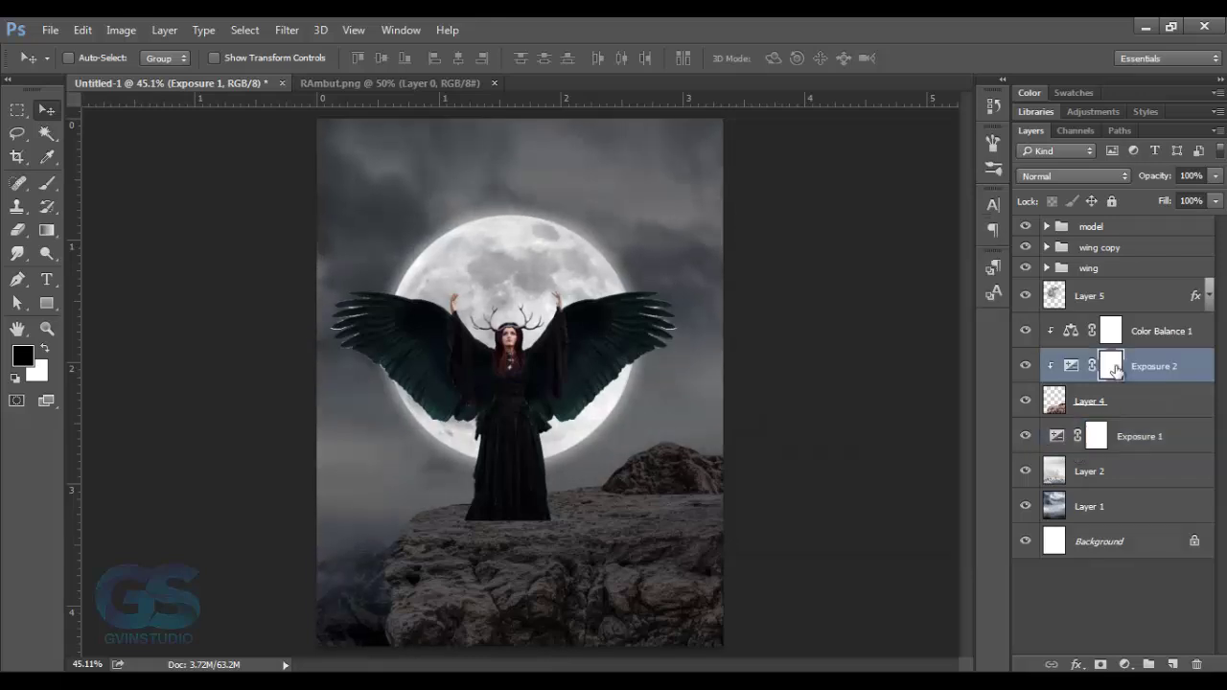
left_click_drag(806, 335, 787, 337)
left_click(985, 220)
Step: Paint Exposure 2's mask with a soft brush to brighten the rock around the model's feet
left_click(1110, 367)
key("b")
key("x")
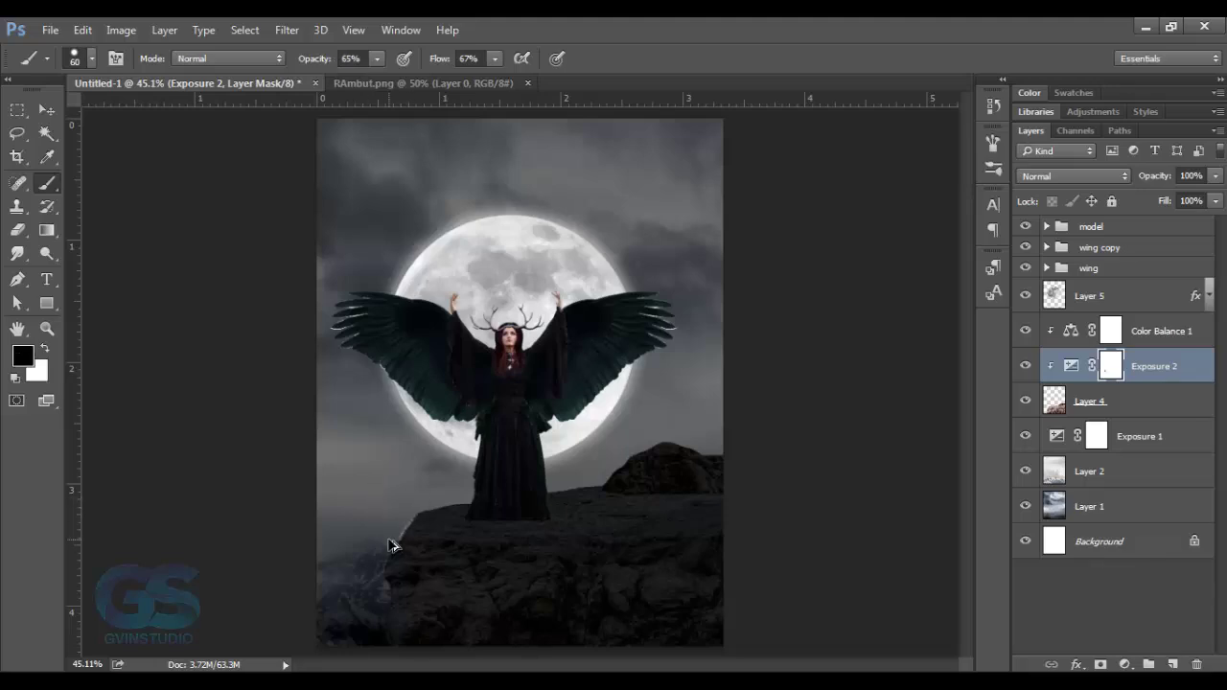
right_click(389, 545)
key("Escape")
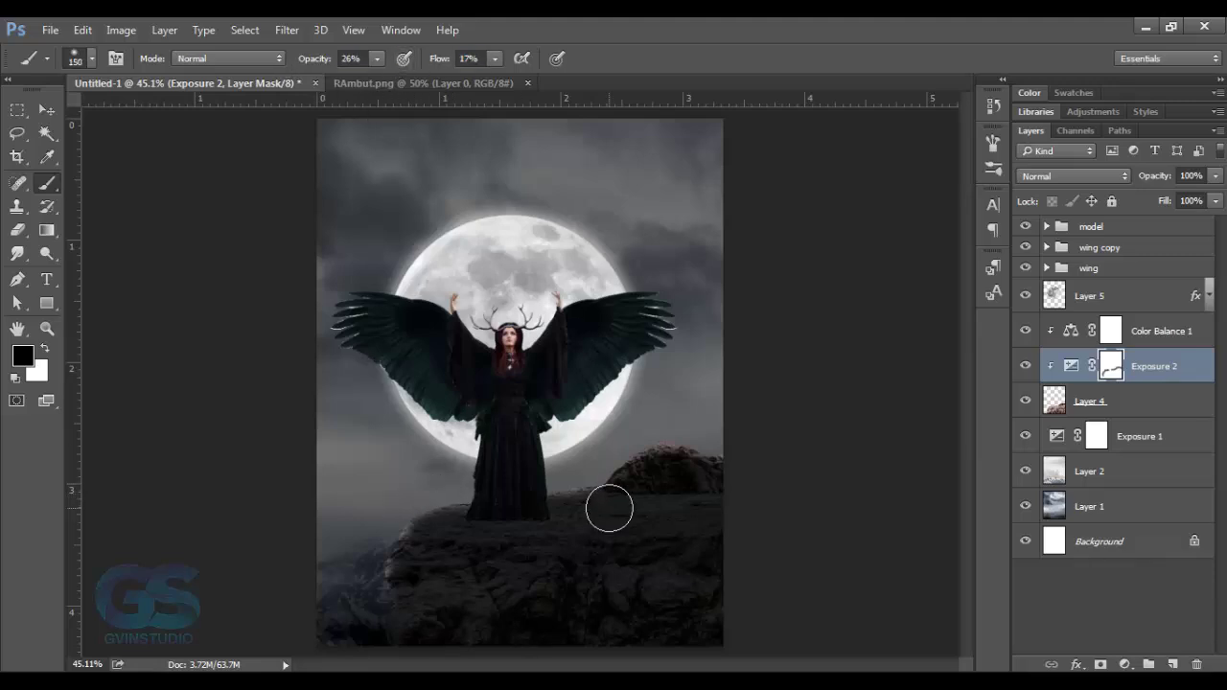
mouse_move(609, 509)
left_mouse_down()
mouse_move(507, 515)
mouse_move(564, 521)
mouse_move(695, 500)
left_mouse_up()
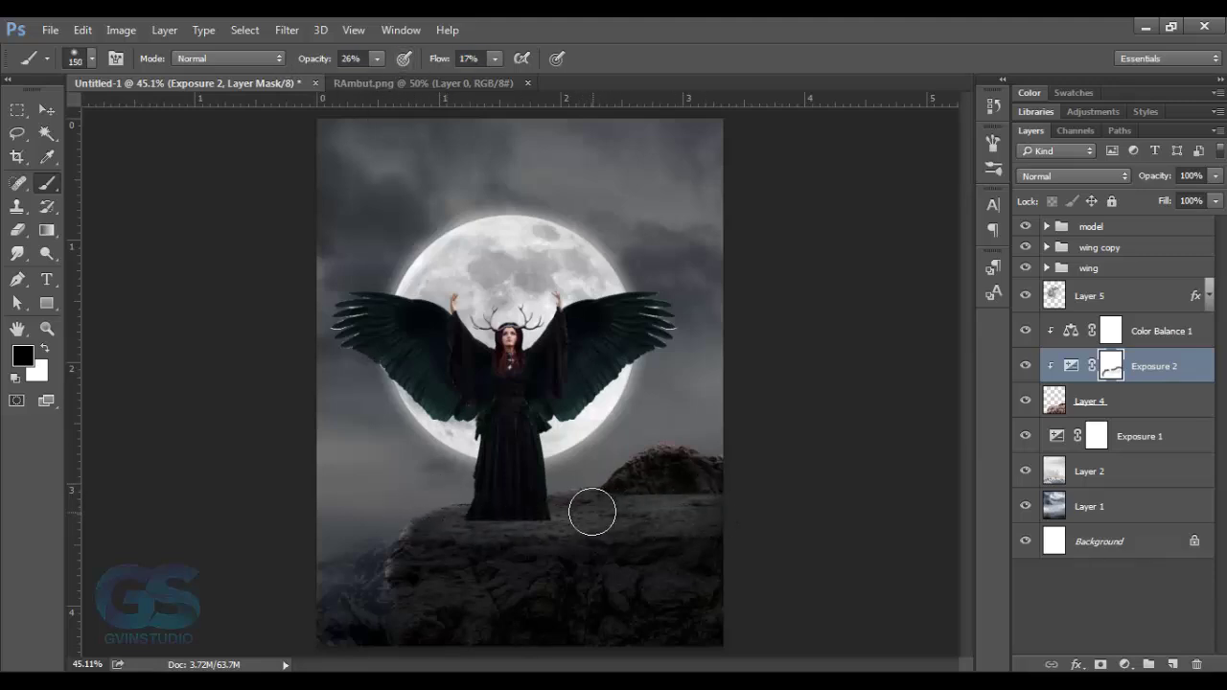
left_click_drag(591, 513, 615, 524)
left_click_drag(419, 523, 595, 503)
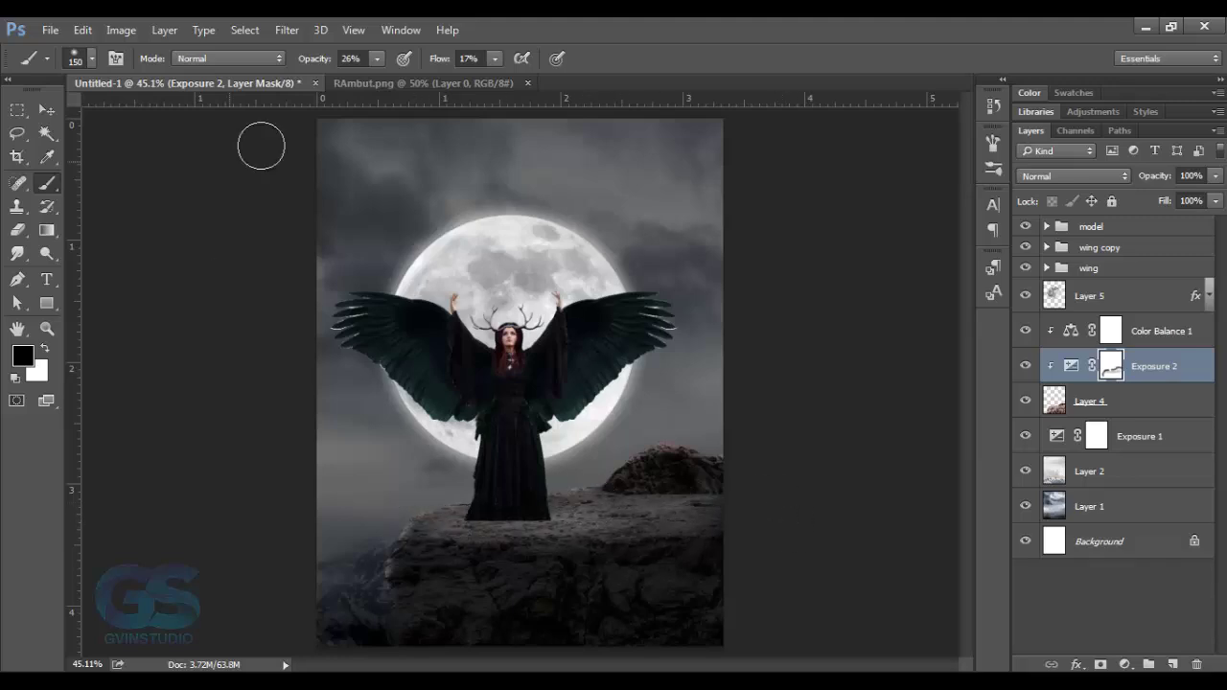
Step: Close the RAmbut.png source image and select the model group
key("x")
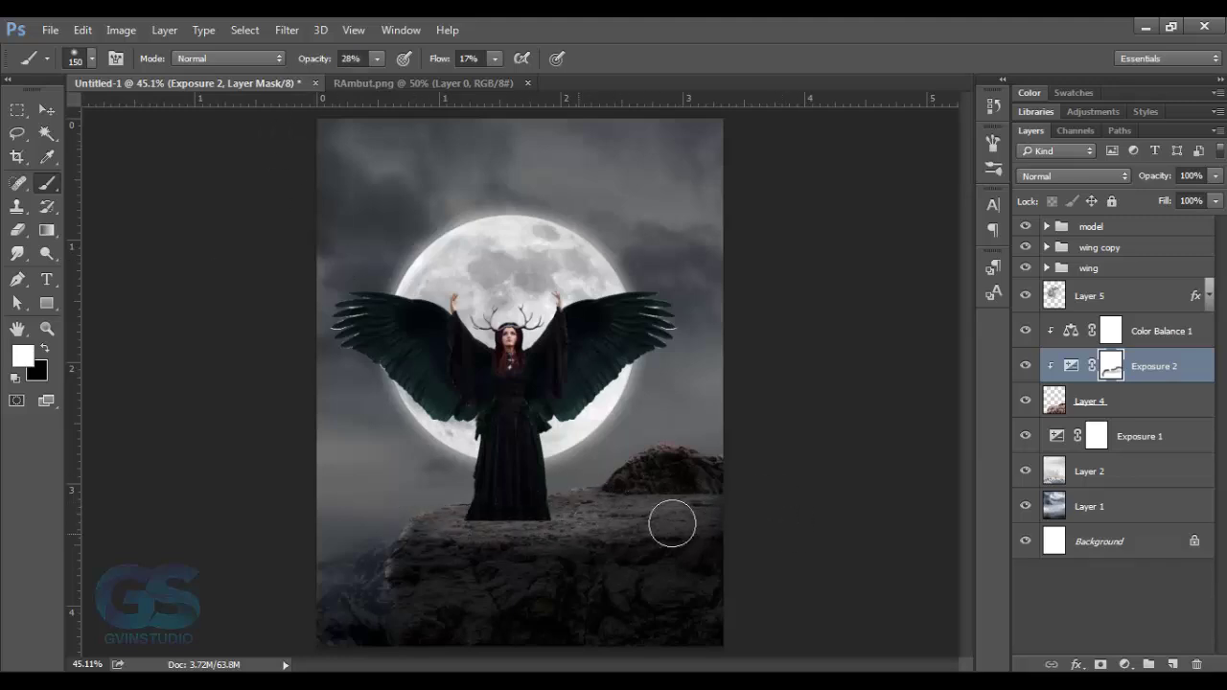
left_click(46, 110)
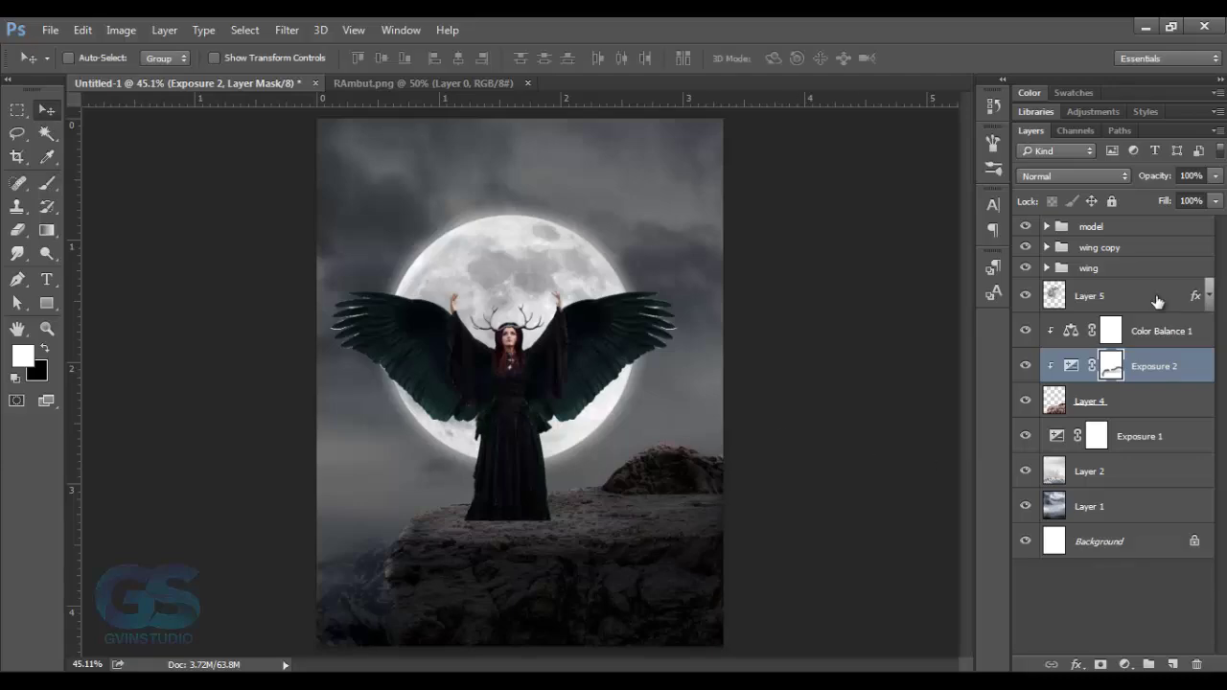
left_click(1093, 227)
key("x")
left_click(473, 85)
Step: Open img_tengkorak.png and drag the skull image into the Untitled-1 composite
left_click(50, 30)
left_click(74, 69)
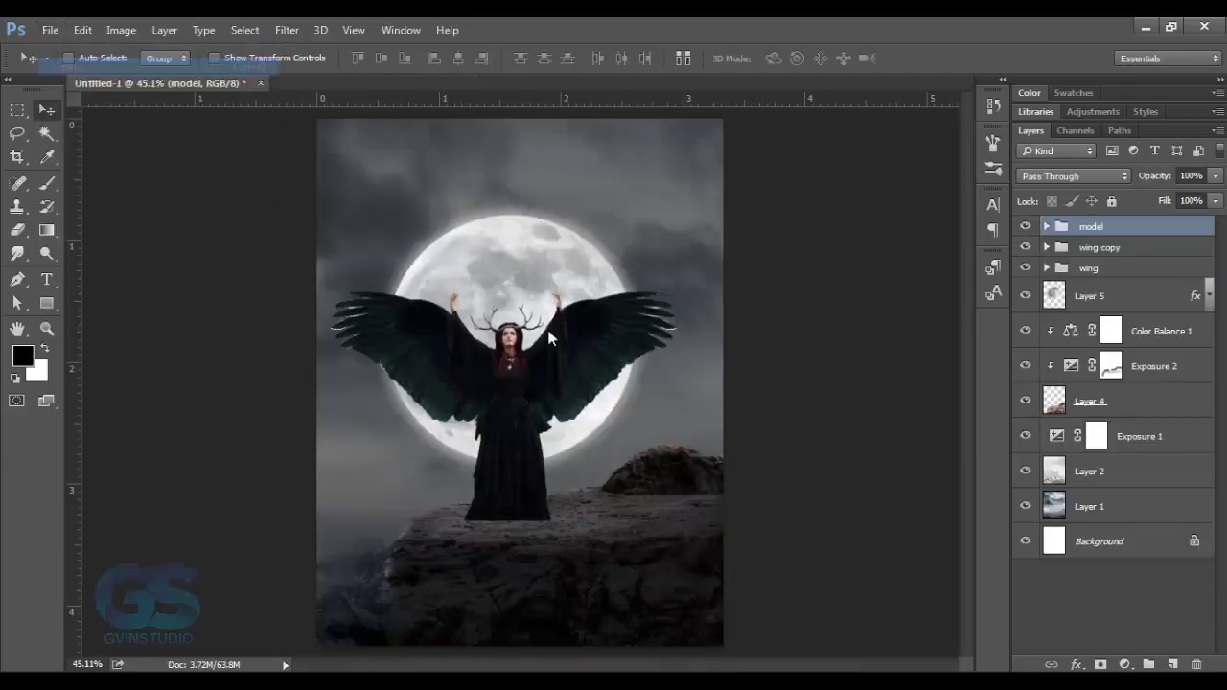
left_click(512, 153)
left_click(811, 602)
left_click_drag(623, 494, 569, 494)
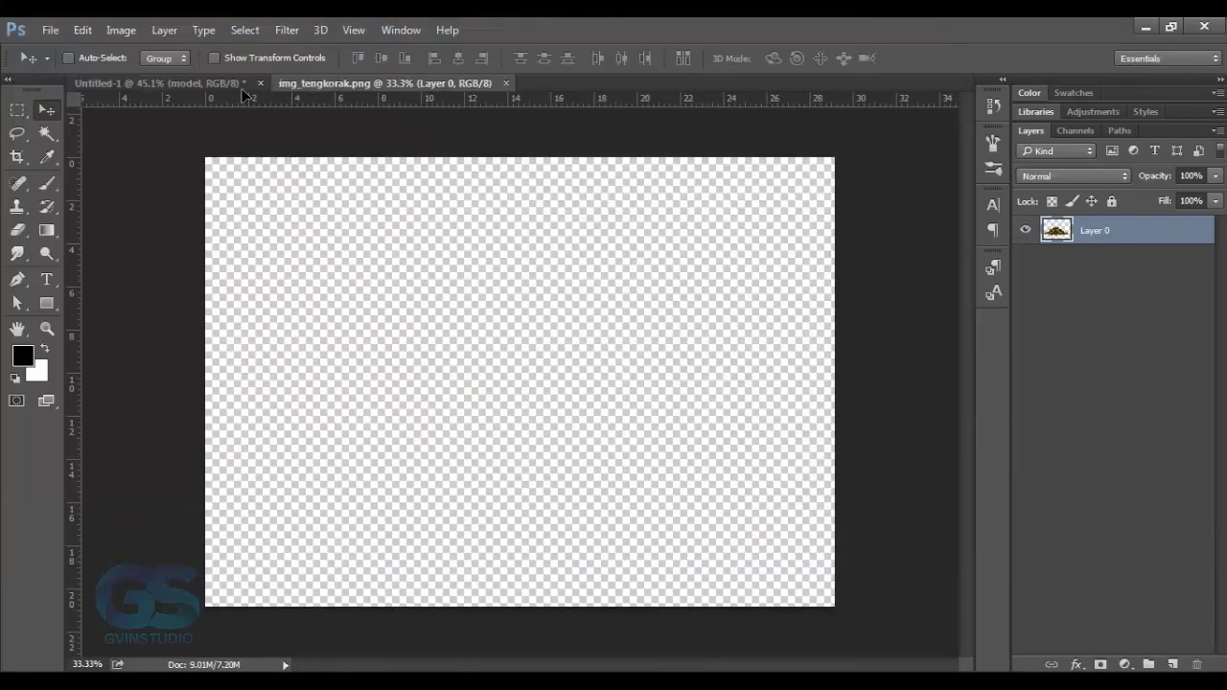
Step: Scale the skull pile down and place it on the rock at the model's feet
key("ctrl+t")
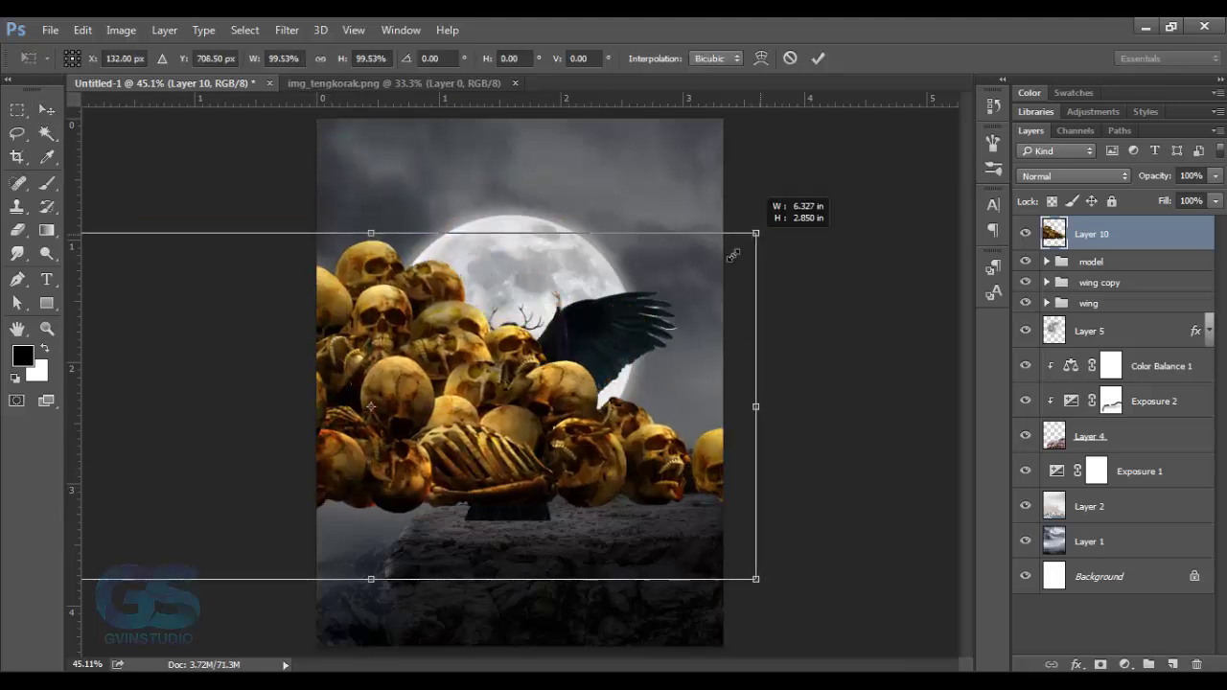
left_click_drag(759, 232, 397, 393)
left_click_drag(240, 480, 469, 489)
mouse_move(260, 403)
left_mouse_down()
mouse_move(514, 528)
mouse_move(495, 507)
left_mouse_up()
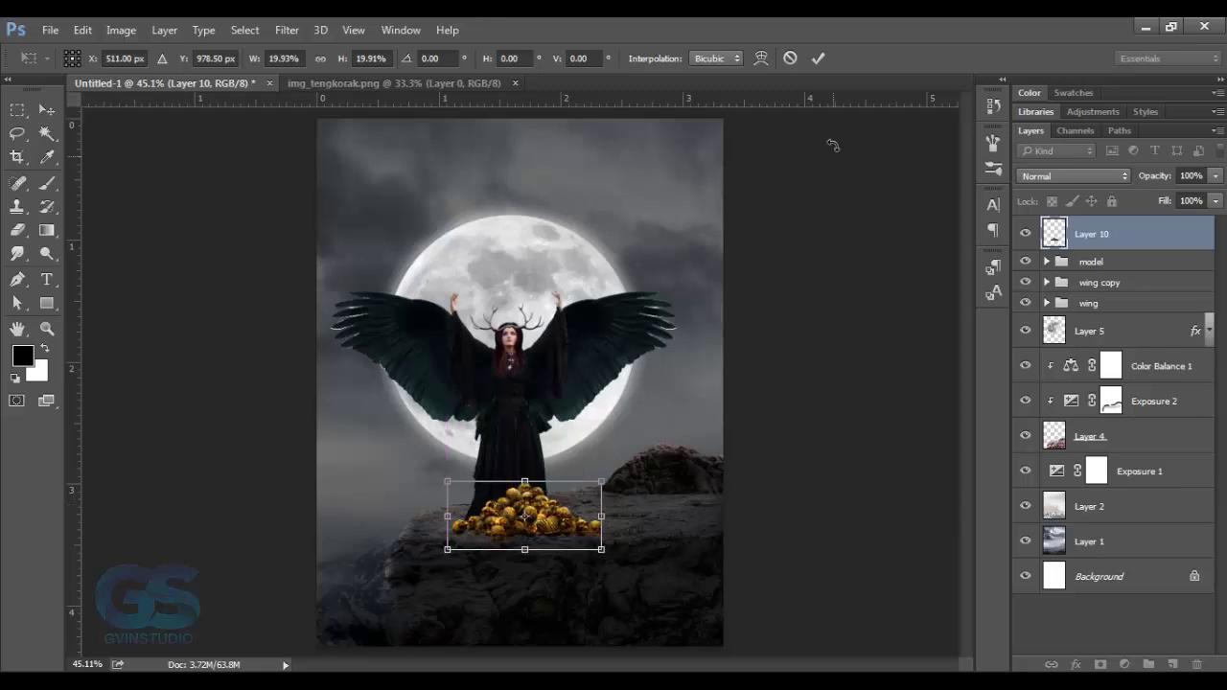
left_click(818, 57)
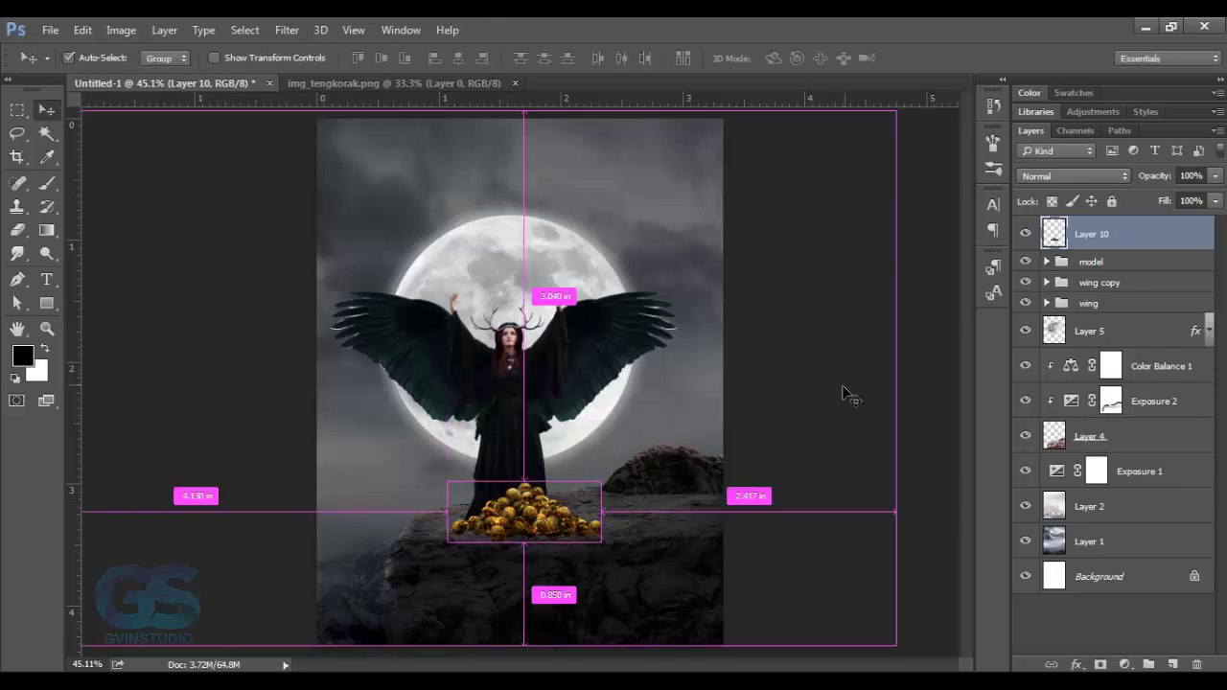
key("ctrl+t")
left_click_drag(602, 483, 585, 489)
key("Return")
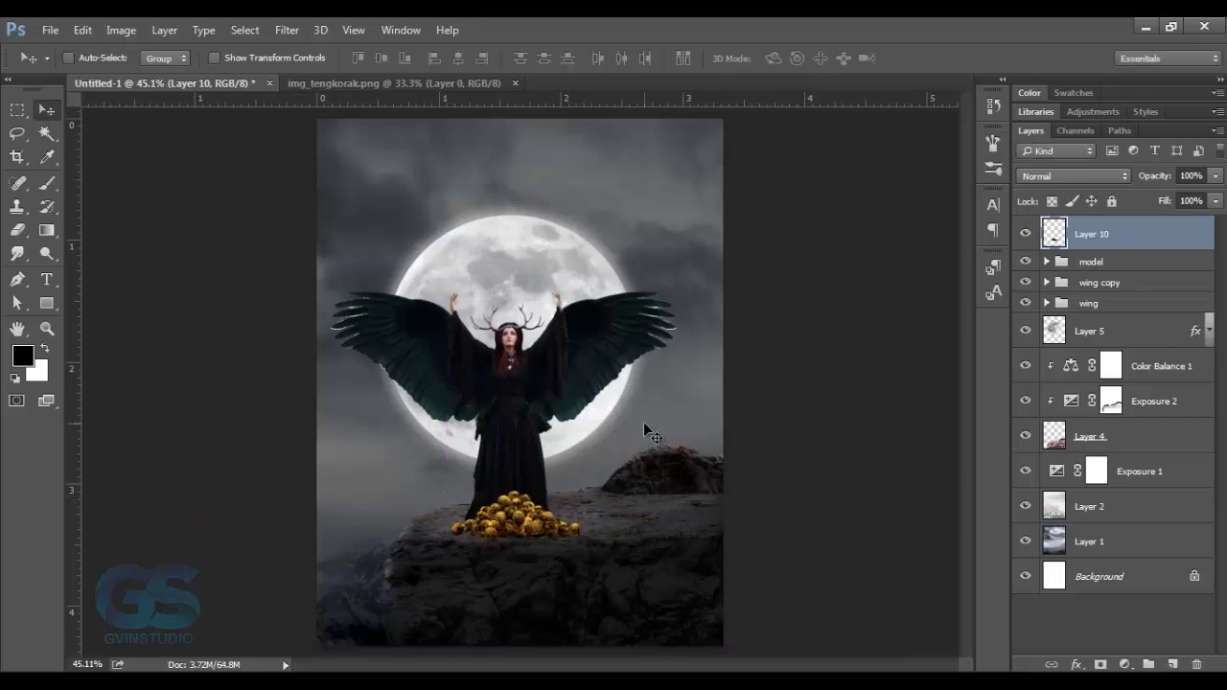
left_click(1125, 665)
Step: Add an Exposure adjustment to darken the skulls and a Color Balance adjustment shifting them along yellow–blue
left_click(1060, 394)
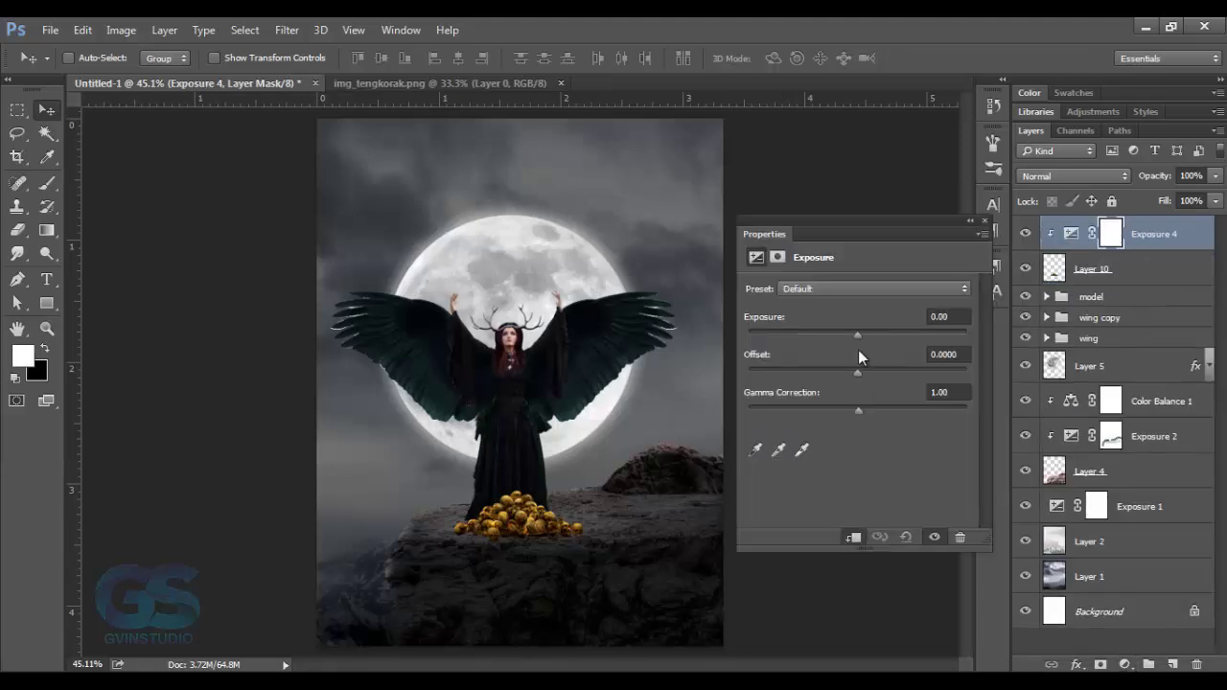
left_click_drag(858, 335, 800, 336)
left_click(1125, 665)
left_click(1059, 465)
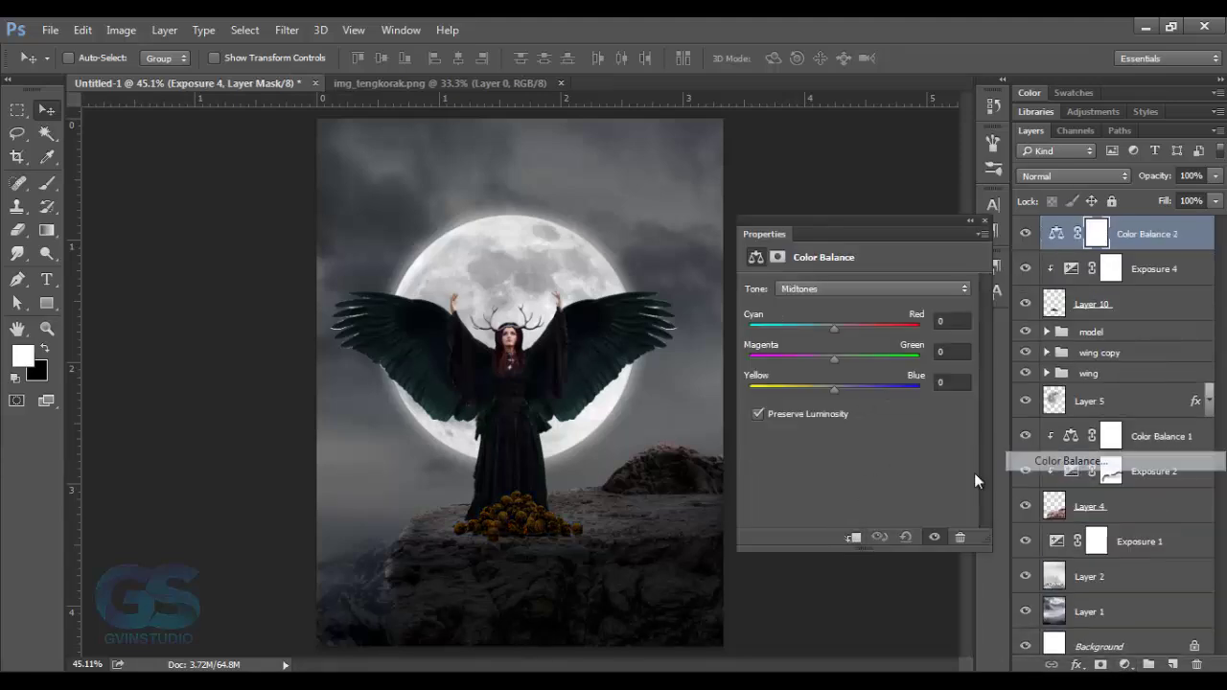
left_click_drag(835, 392, 842, 389)
Step: Lower Exposure 4 further to darken the skull pile more
left_click(1111, 269)
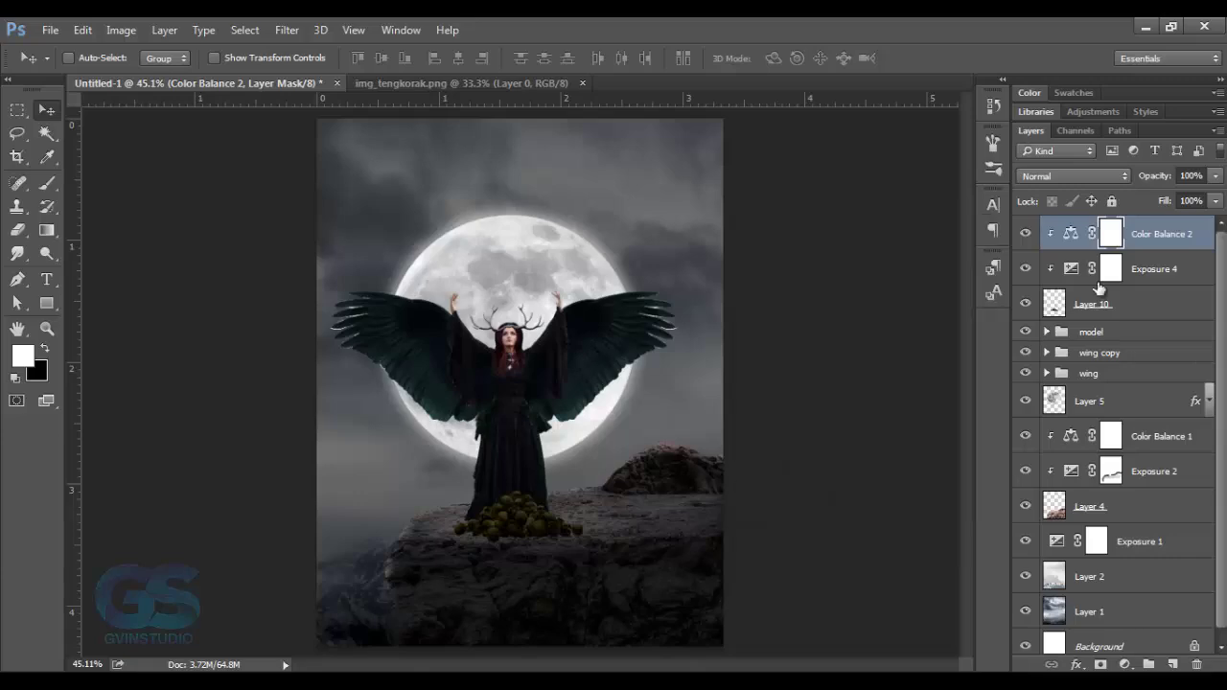
key("b")
scroll(607, 515, "up", 2)
scroll(585, 493, "up", 3)
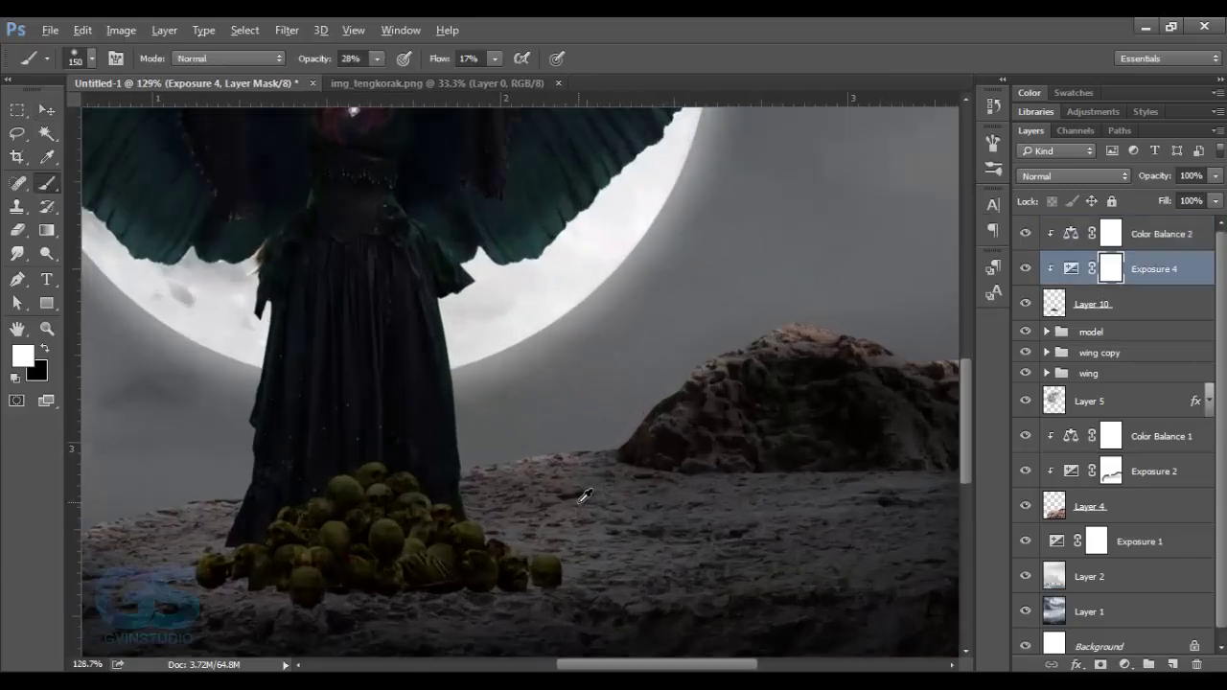
key("bracketleft")
key("bracketleft")
key("bracketleft")
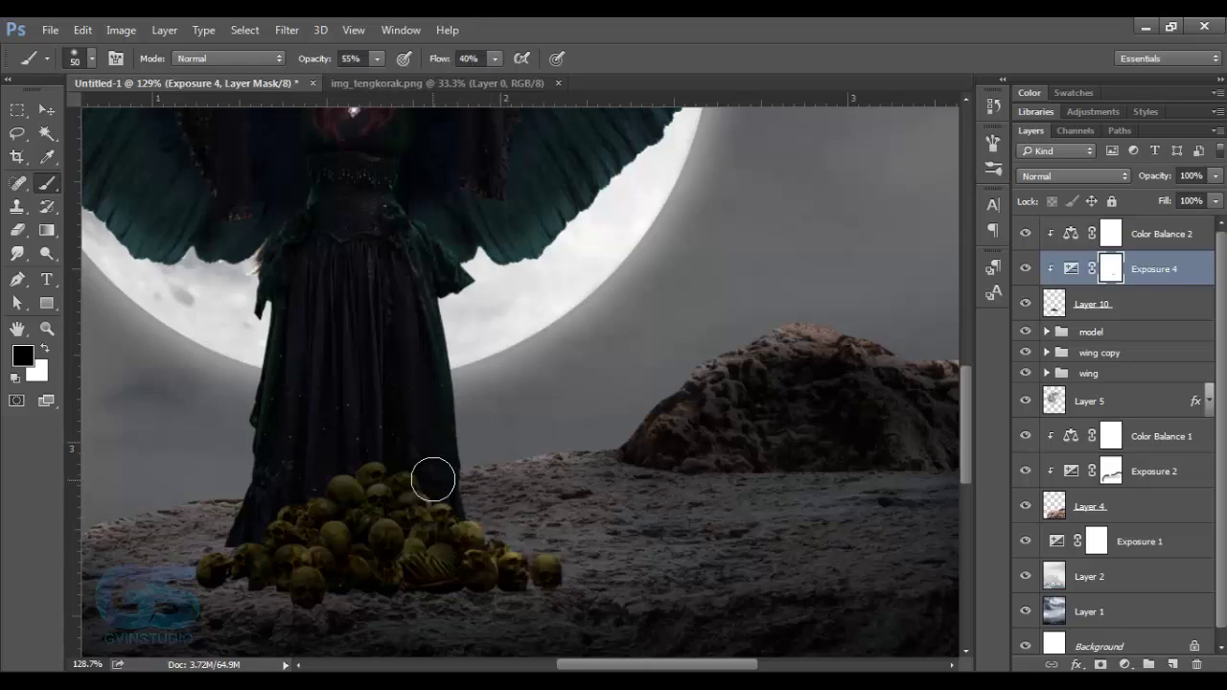
double_click(1070, 270)
left_click_drag(831, 336, 793, 336)
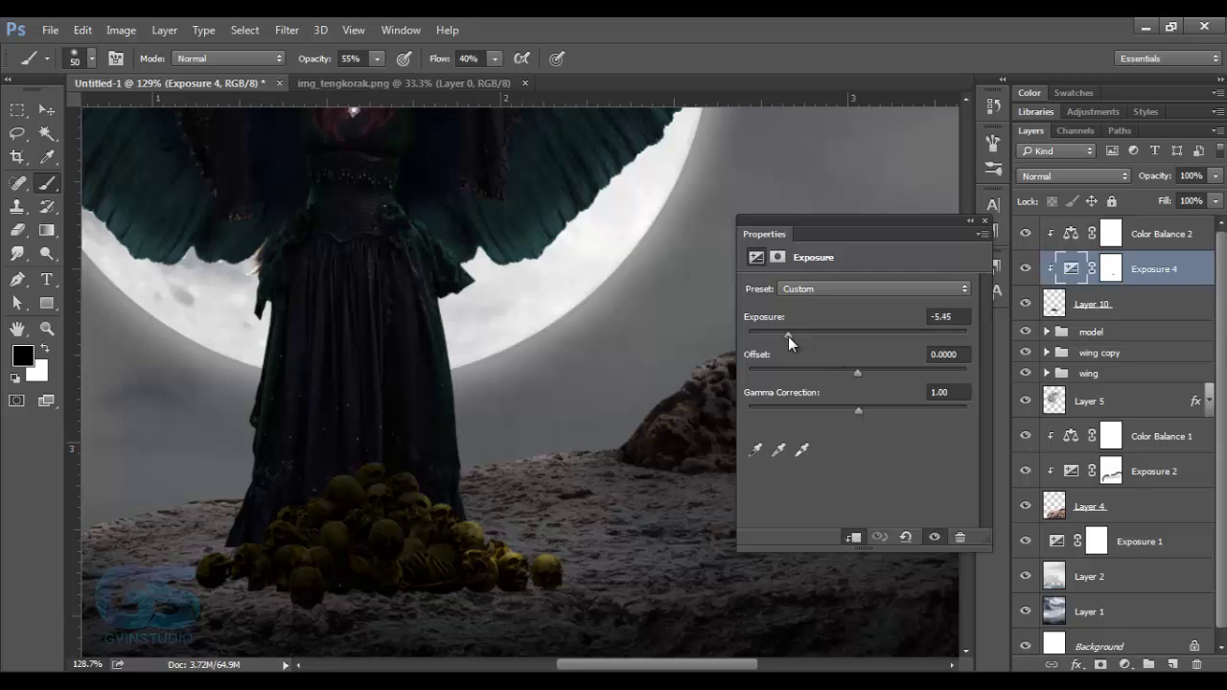
left_click(985, 221)
left_click(1112, 271)
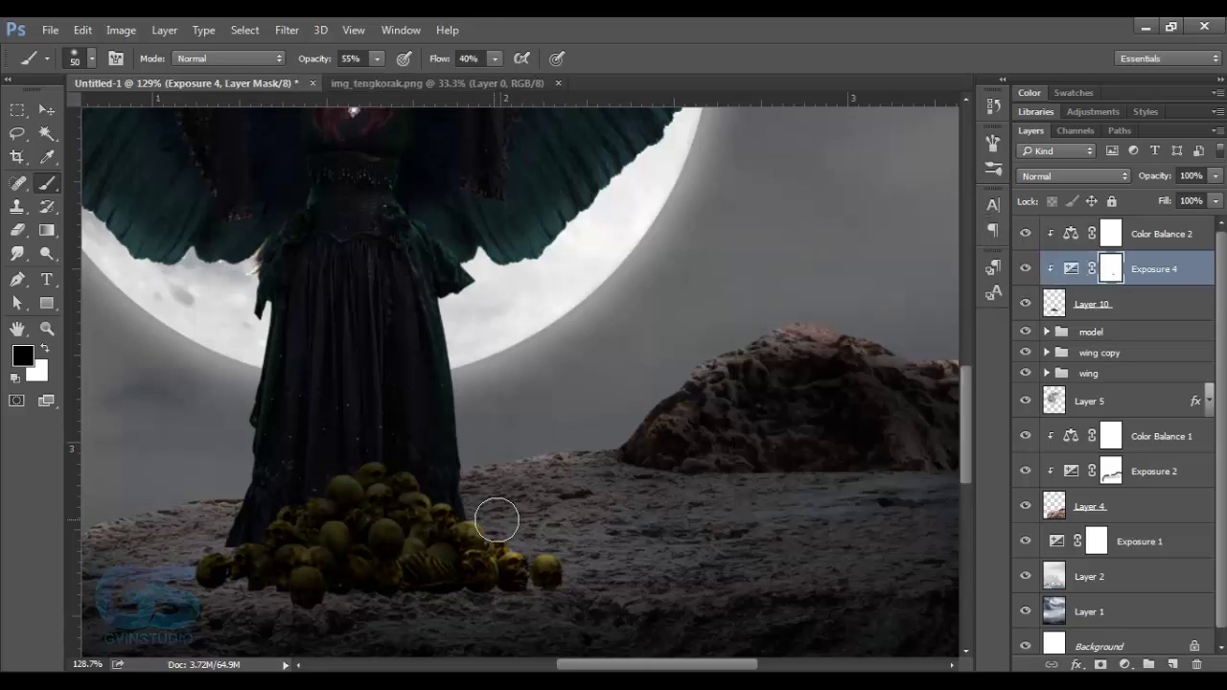
key("v")
Step: Select the skull layer and nudge the skull pile slightly upward
left_click(1079, 336)
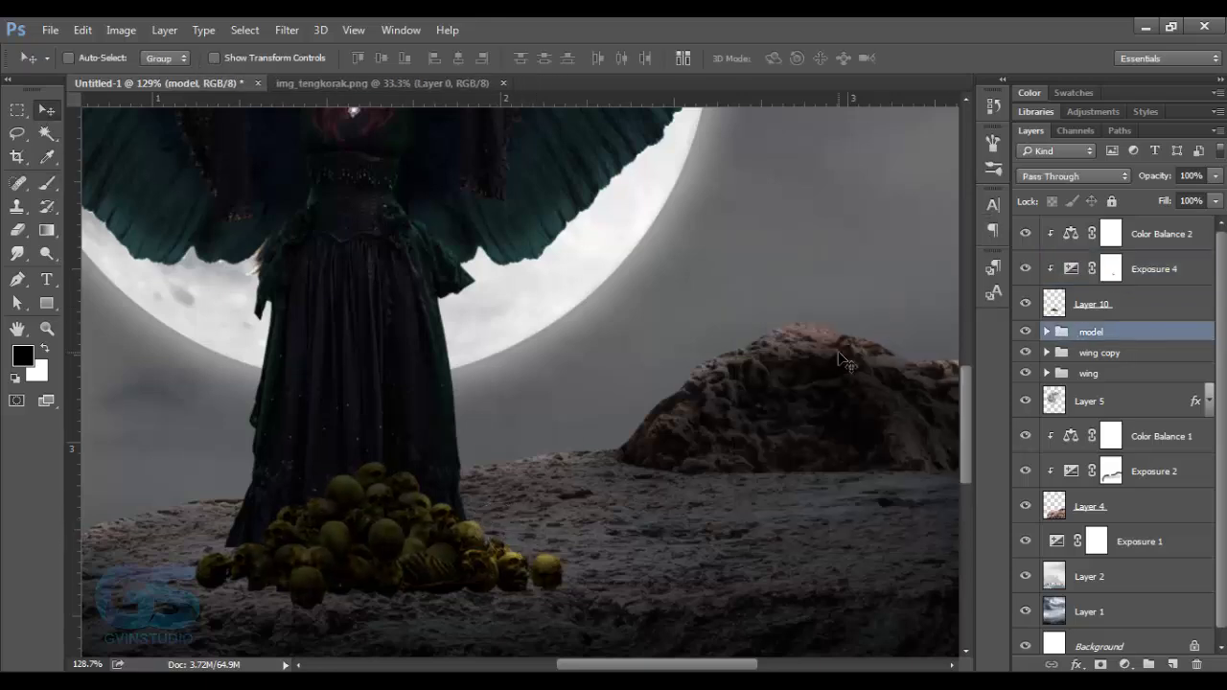
left_click(1089, 309)
left_click(1141, 234, "shift")
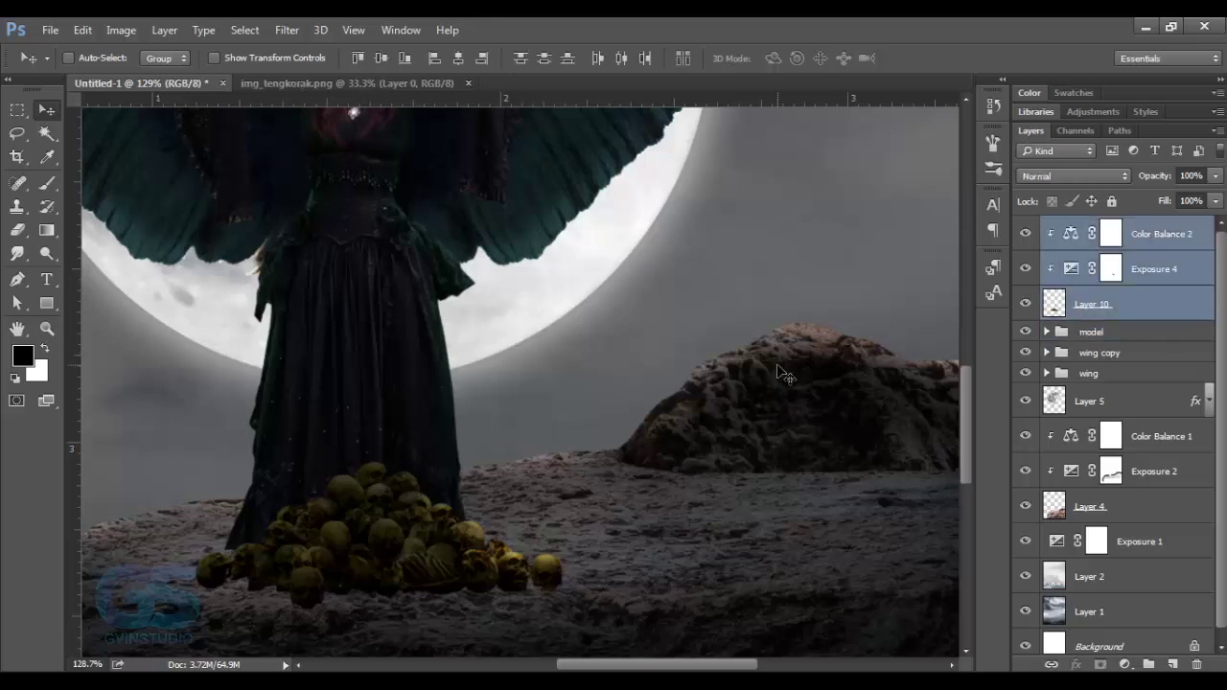
left_click_drag(776, 383, 779, 372)
Step: On a new layer above the model group, brush a soft dark shadow beneath the skull pile
left_click(1103, 332)
left_click(1173, 664)
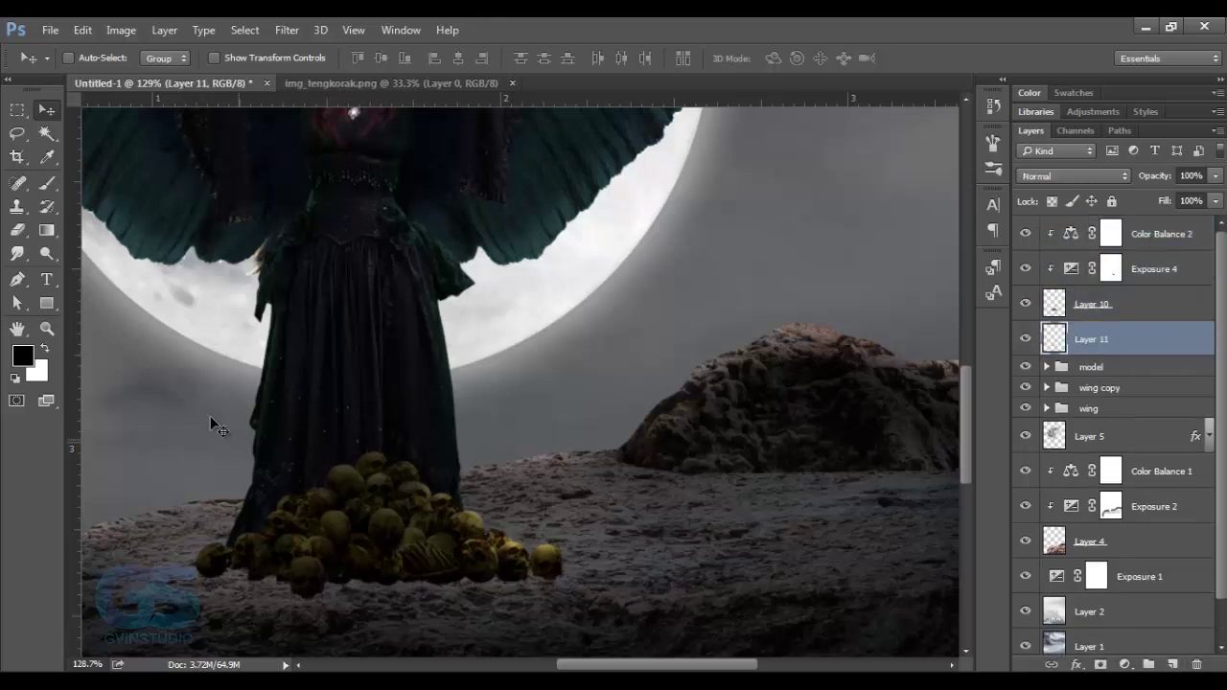
key("b")
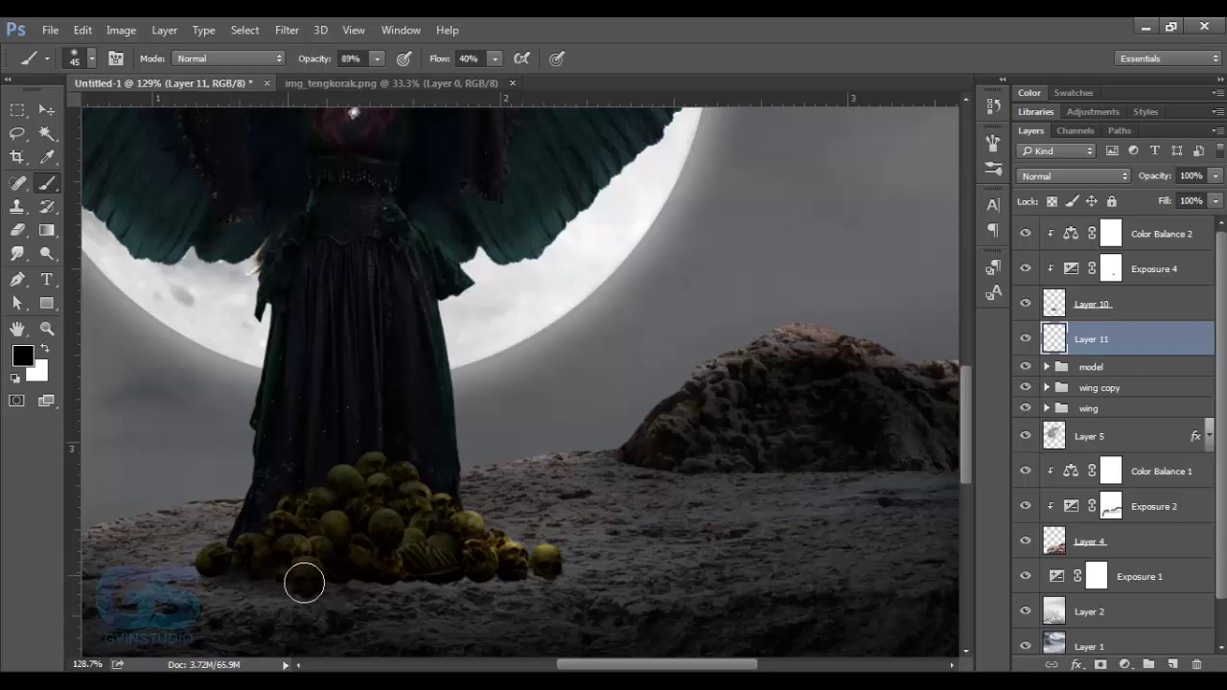
left_click_drag(304, 583, 402, 581)
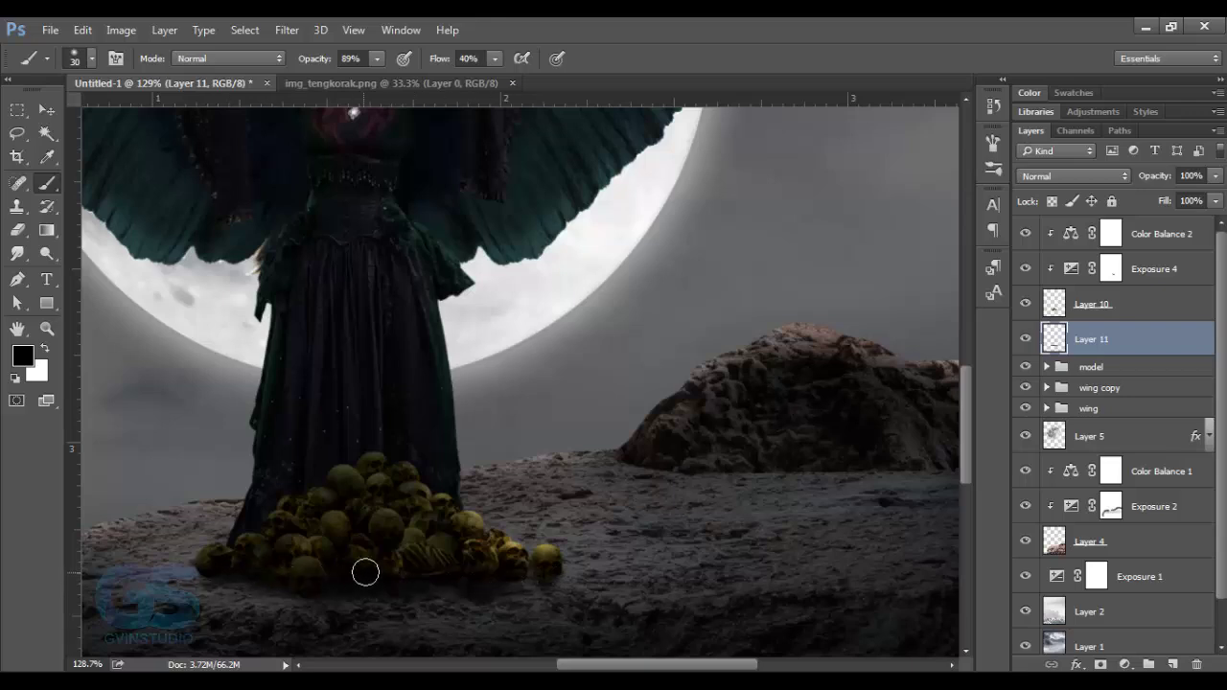
scroll(365, 573, "down", 3)
key("]")
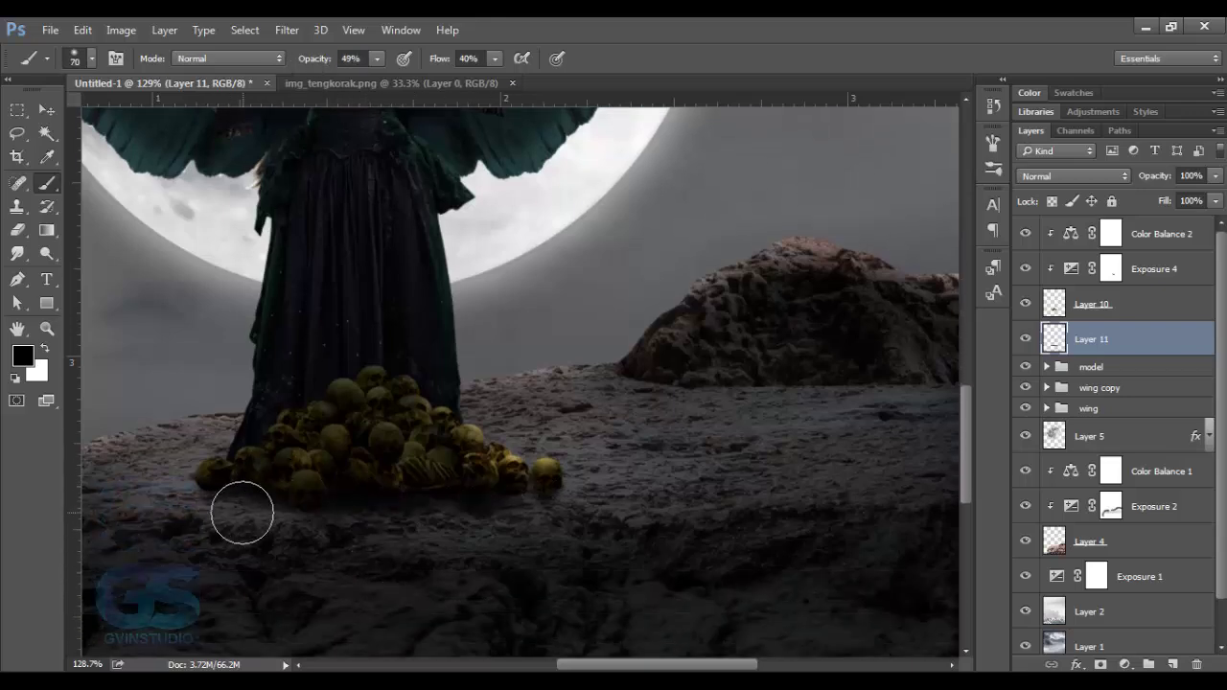
mouse_move(242, 513)
left_mouse_down()
mouse_move(228, 521)
mouse_move(493, 526)
left_mouse_up()
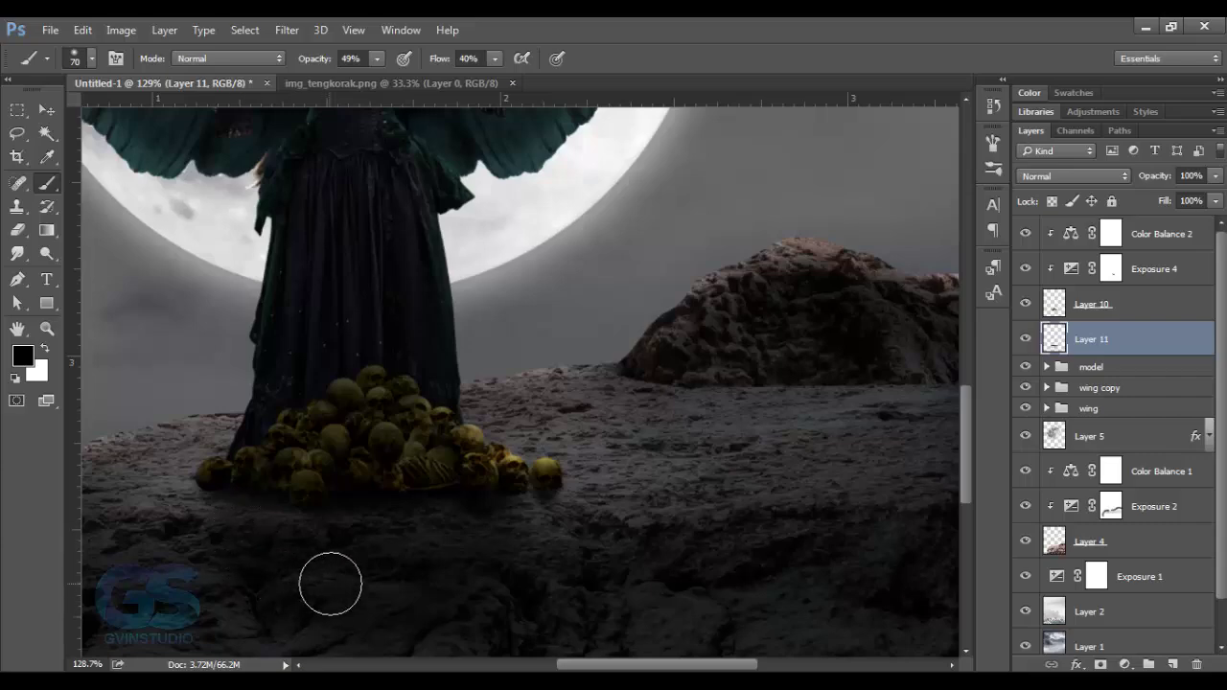
scroll(330, 583, "down", 3)
scroll(345, 576, "down", 2)
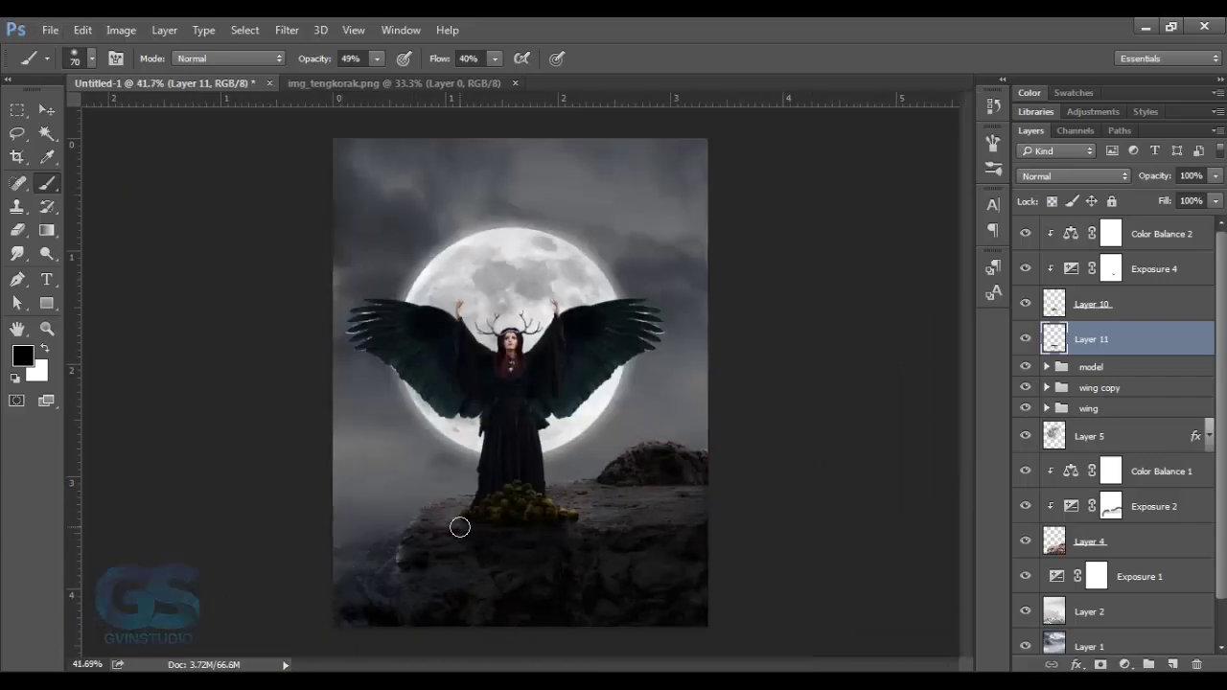
Step: Group Color Balance 2 through Layer 11 and name the group 'skull'
key("v")
scroll(588, 479, "down", 2)
scroll(589, 479, "up", 2)
scroll(595, 479, "down", 1)
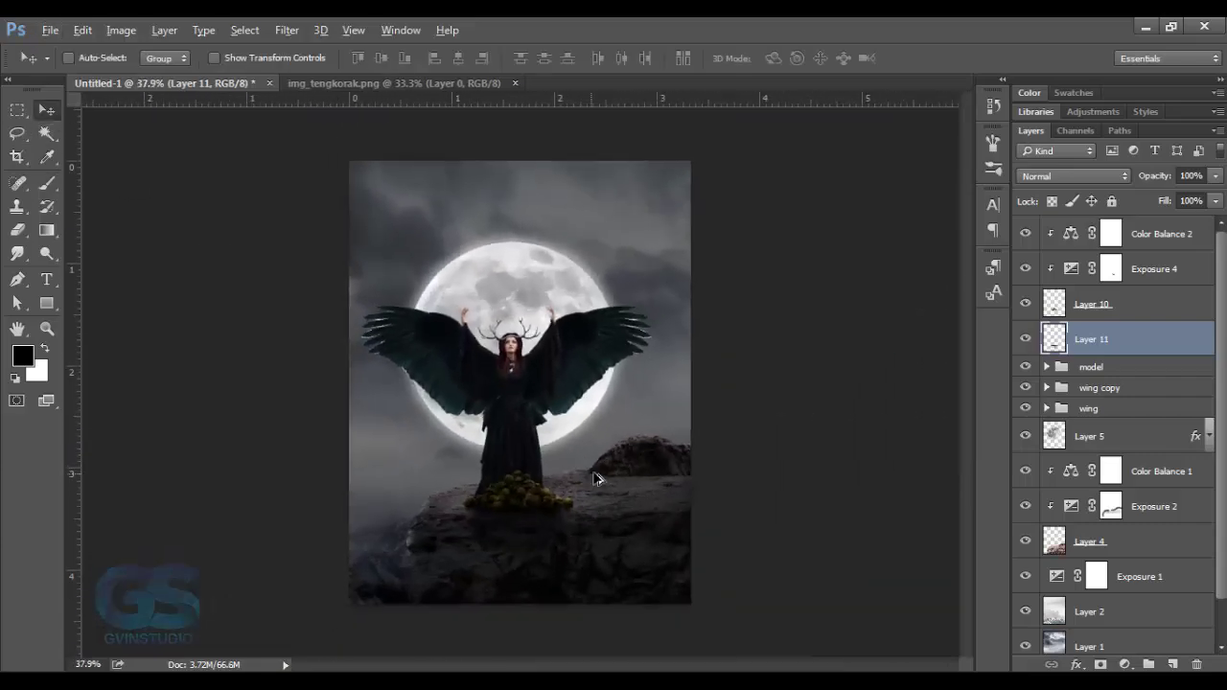
scroll(595, 479, "up", 1)
left_click(1153, 245)
left_click(1122, 339, "shift")
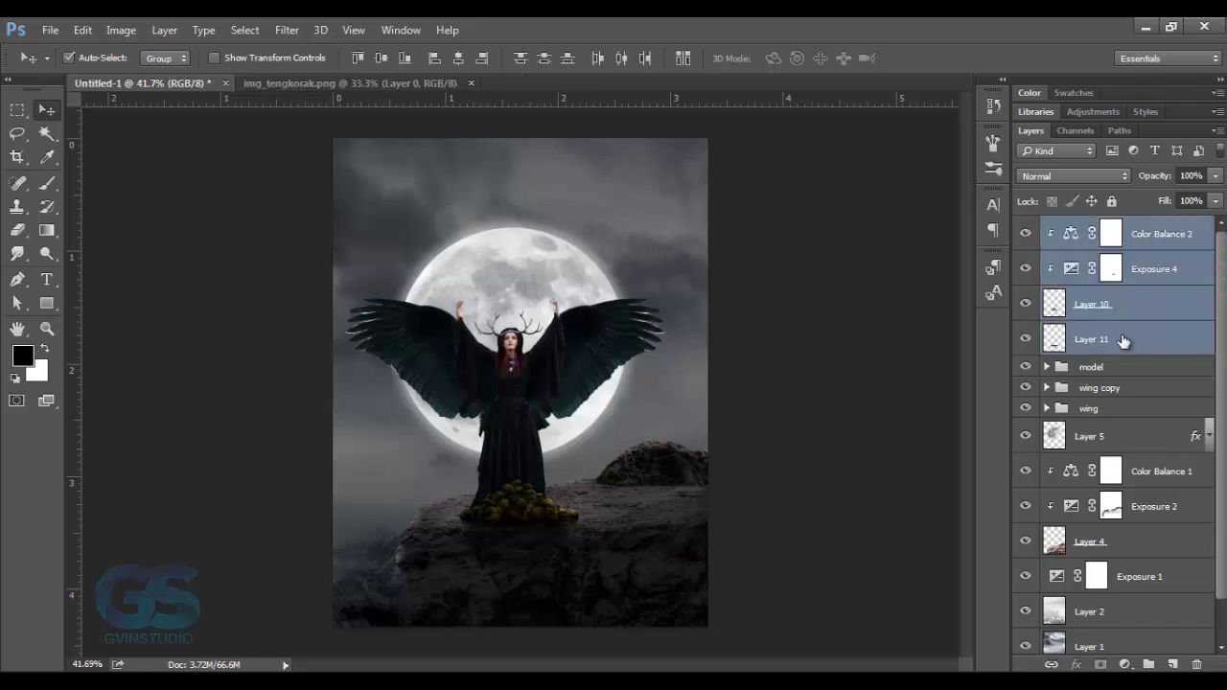
key("ctrl+g")
type("skull")
key("Return")
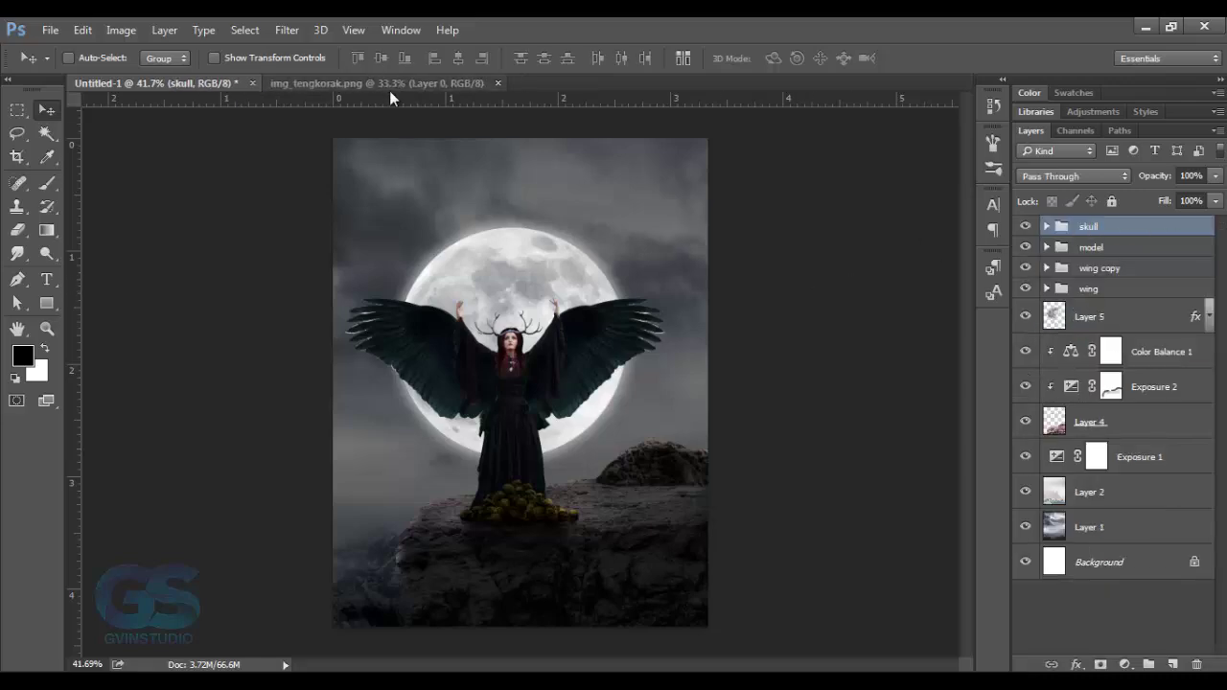
Step: Close the skull source image and open the branches stock image
left_click(389, 91)
left_click(497, 83)
left_click(50, 29)
left_click(58, 69)
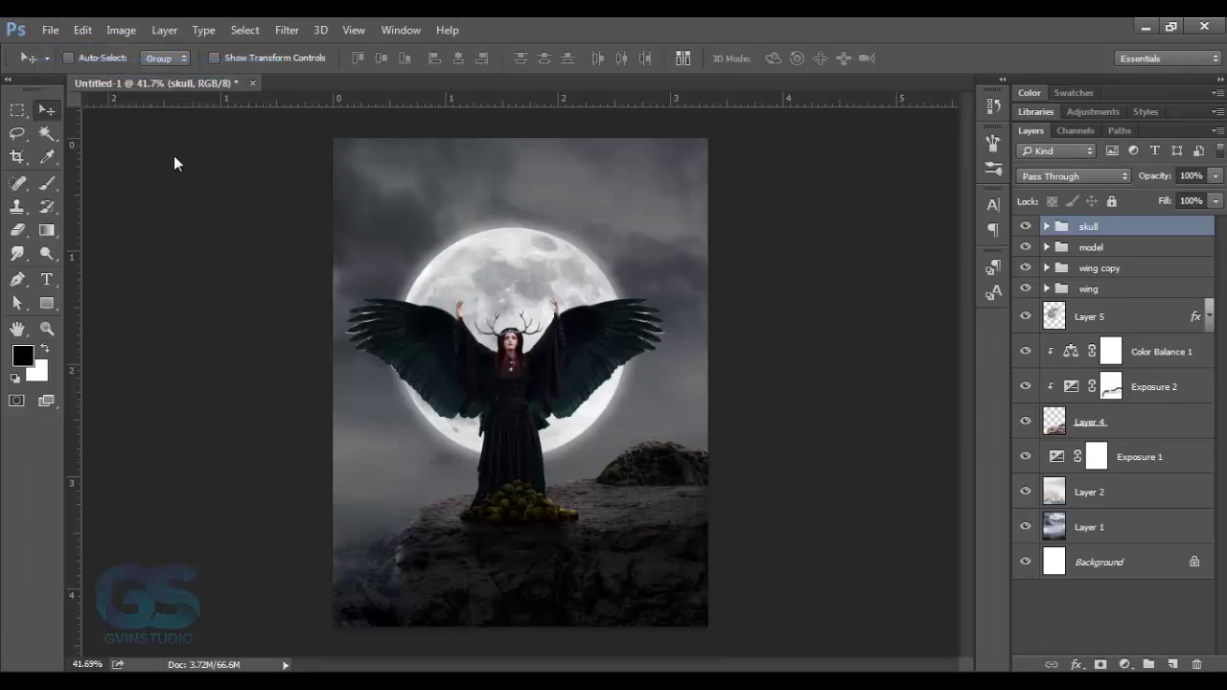
left_click(795, 349)
left_click(811, 520)
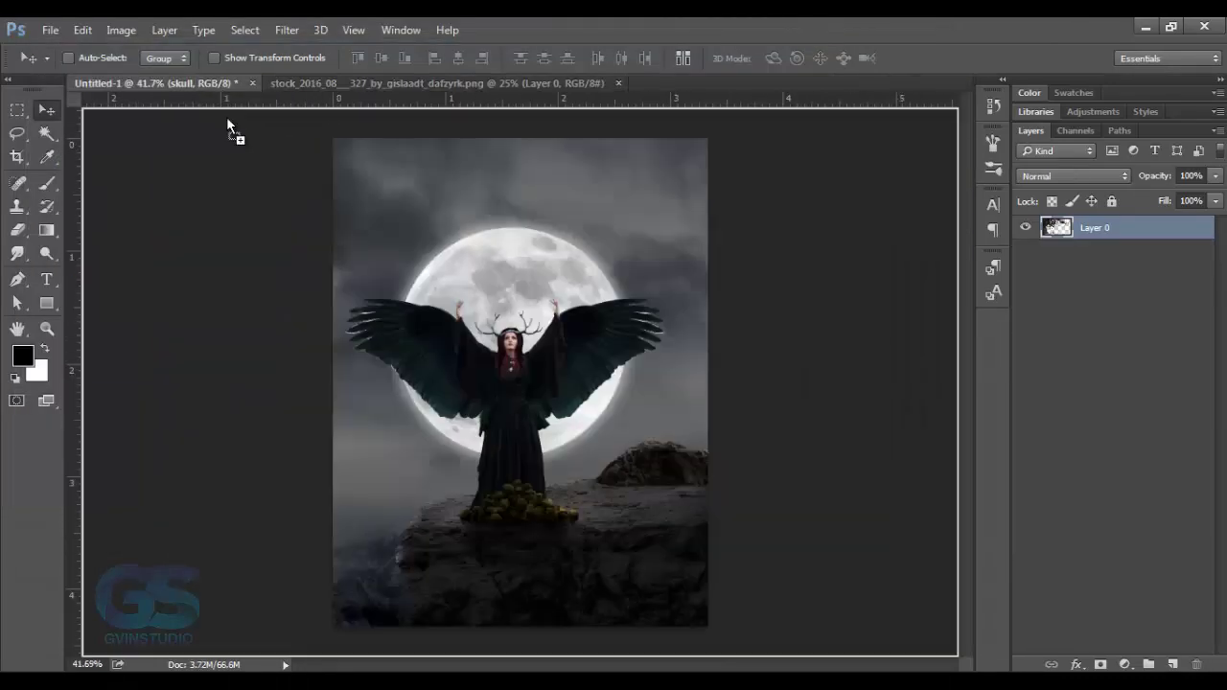
Step: Bring the branches into the composite, scaled down and fitted into the top-left corner
left_click_drag(299, 203, 269, 192)
key("ctrl+t")
left_click_drag(836, 626, 689, 498)
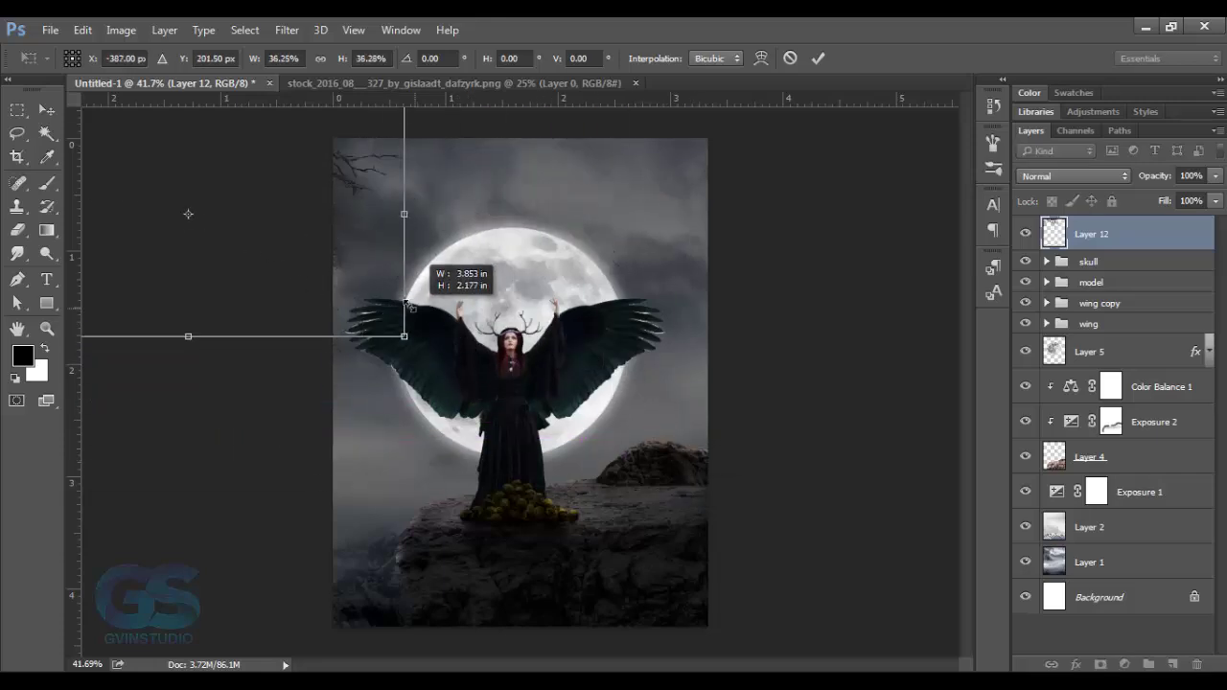
left_click_drag(688, 498, 513, 288)
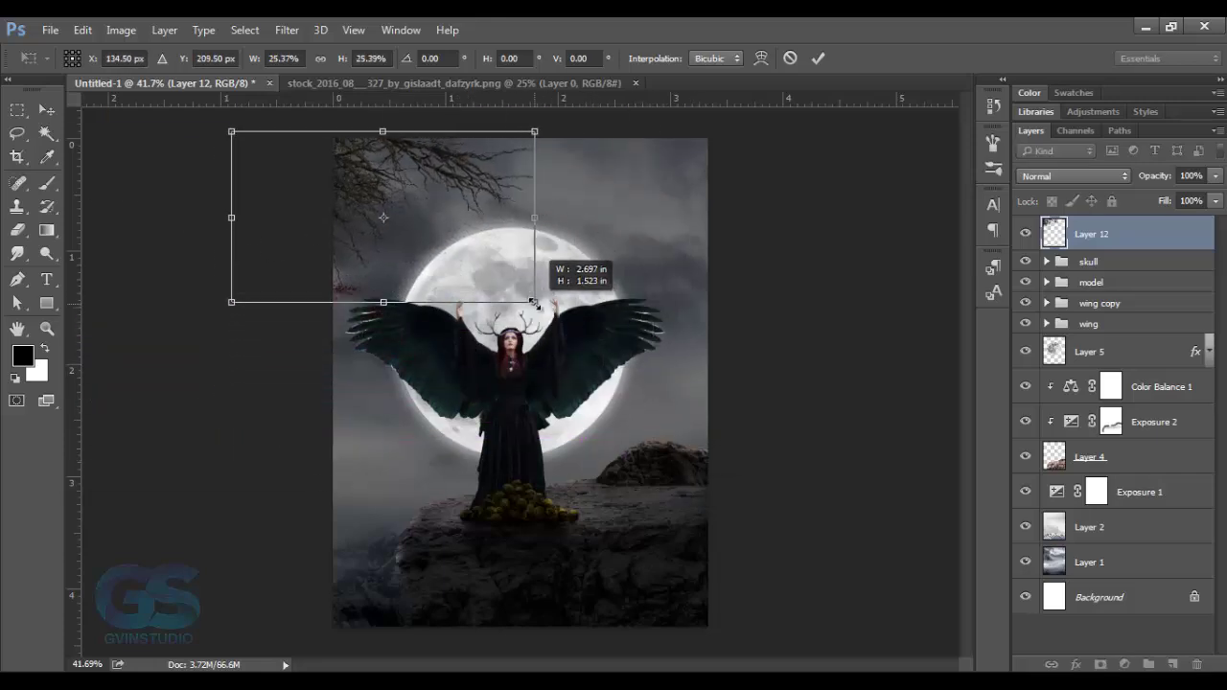
left_click(818, 57)
left_click_drag(474, 198, 482, 199)
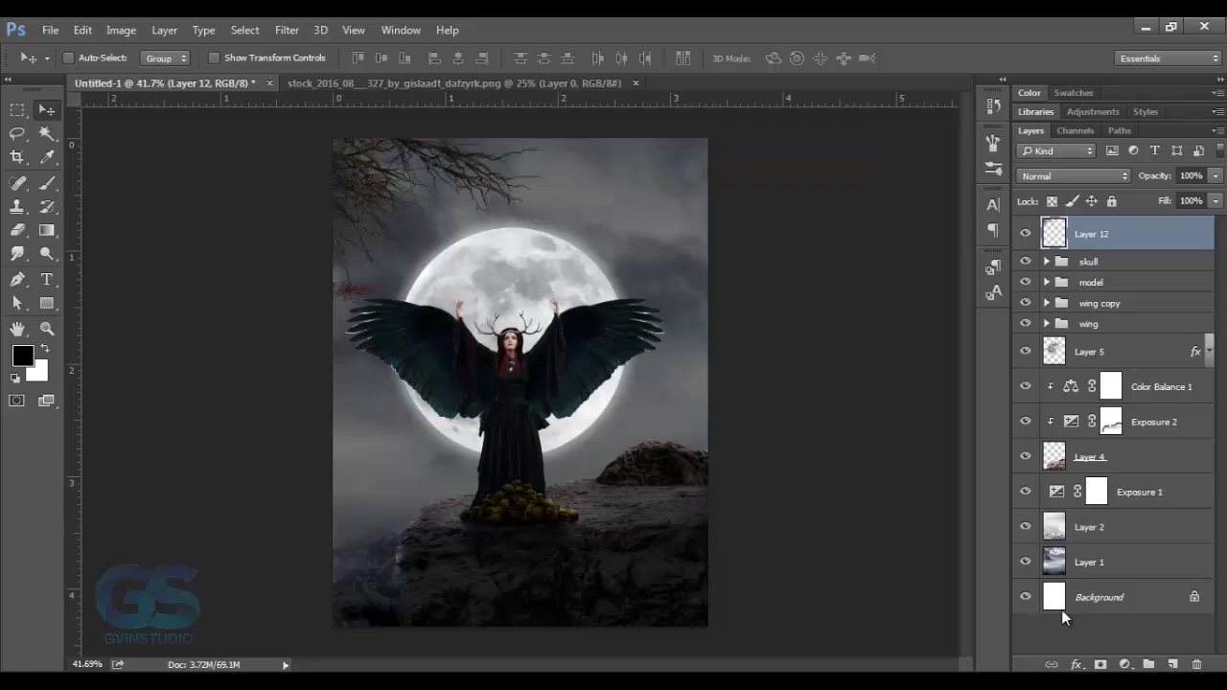
Step: Darken the branches with a clipped Exposure adjustment at -3.03, and close the branches source
left_click(1125, 664)
left_click(975, 398)
left_click(852, 536)
left_click_drag(827, 336, 808, 336)
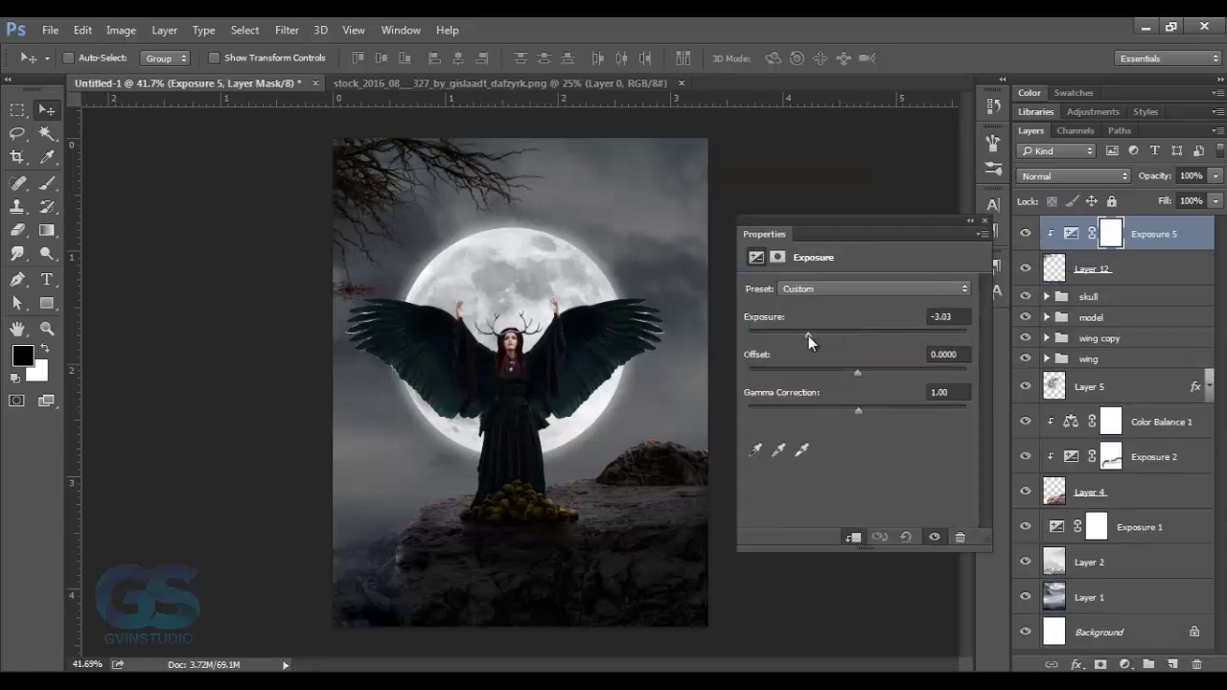
left_click(984, 220)
left_click(681, 84)
Step: Open bat.png and drag the bats into the composite
left_click(50, 30)
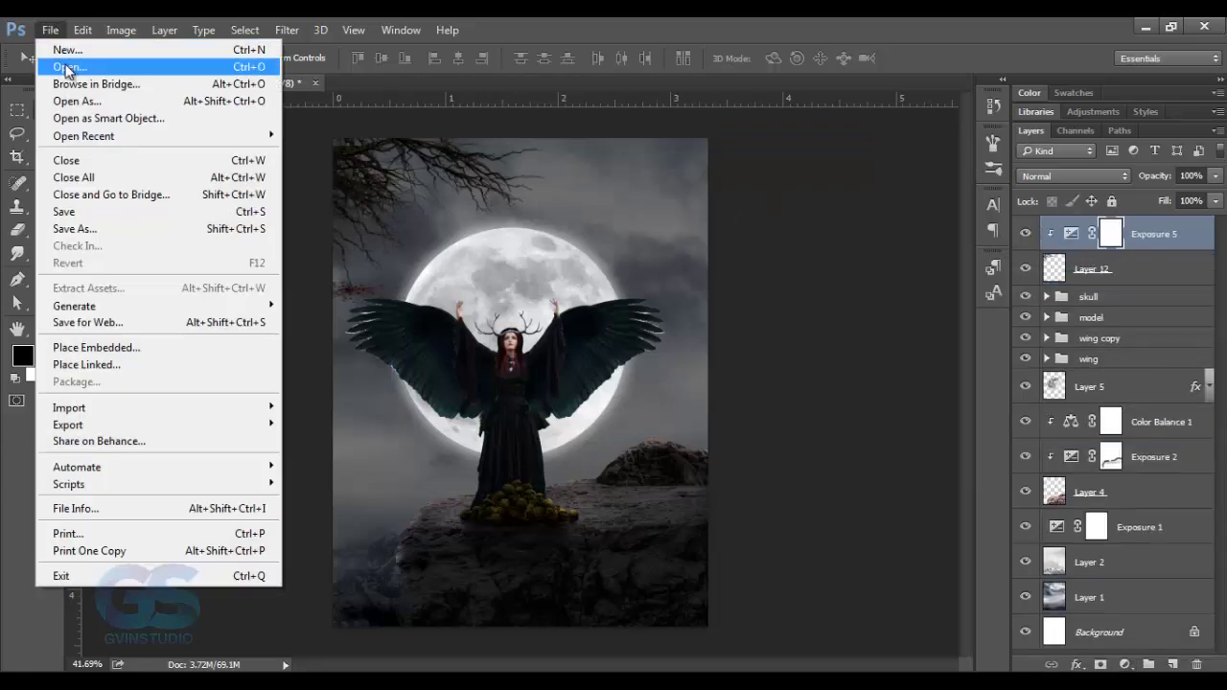
left_click(33, 66)
left_click(205, 187)
left_click(813, 524)
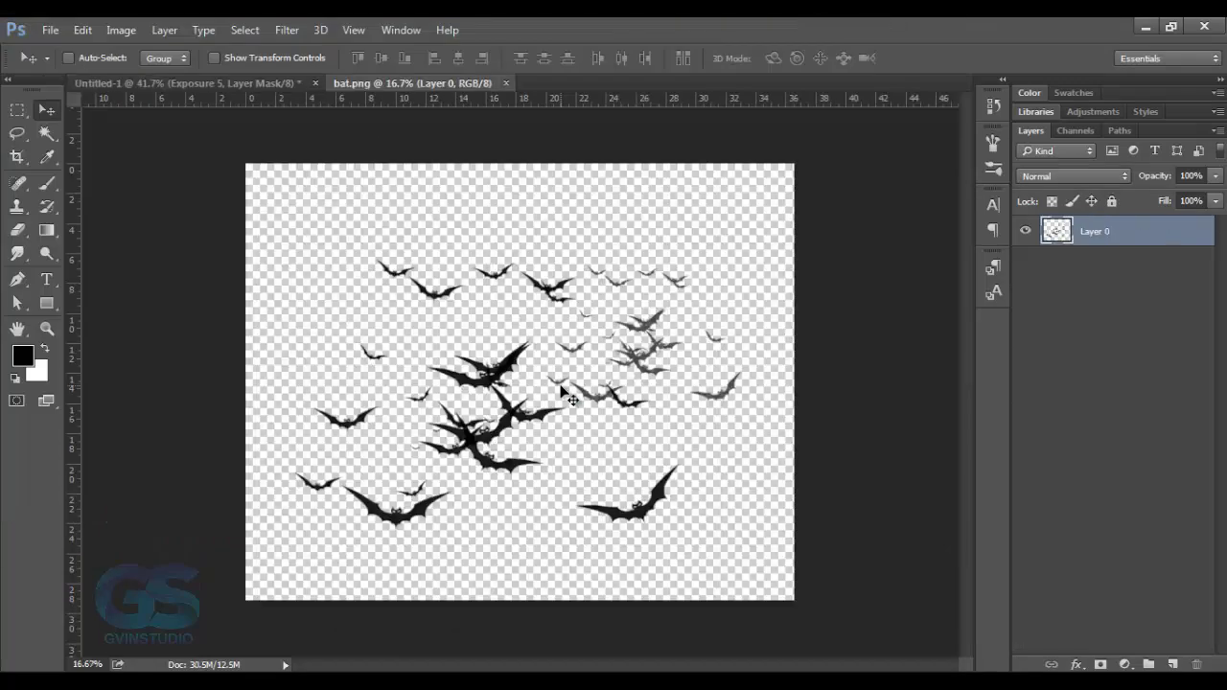
left_click_drag(563, 385, 374, 187)
Step: Scale the bats down and place them just above the moon's right side
key("ctrl+t")
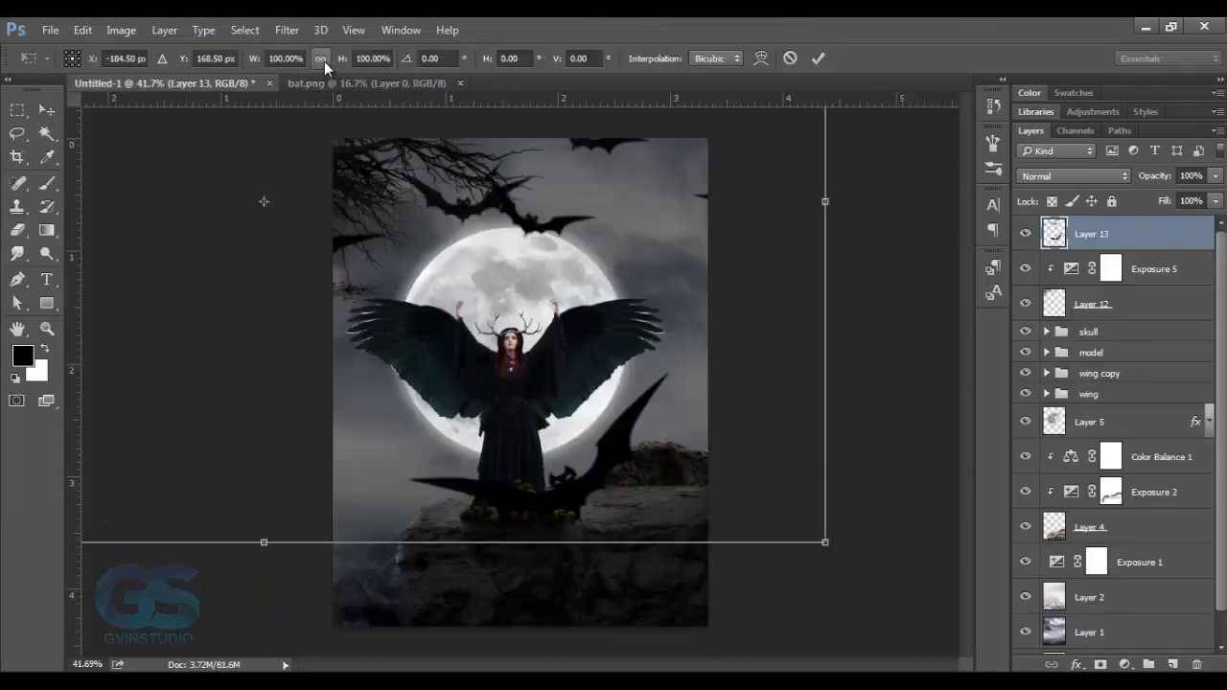
left_click_drag(254, 58, 182, 58)
left_click_drag(288, 206, 572, 237)
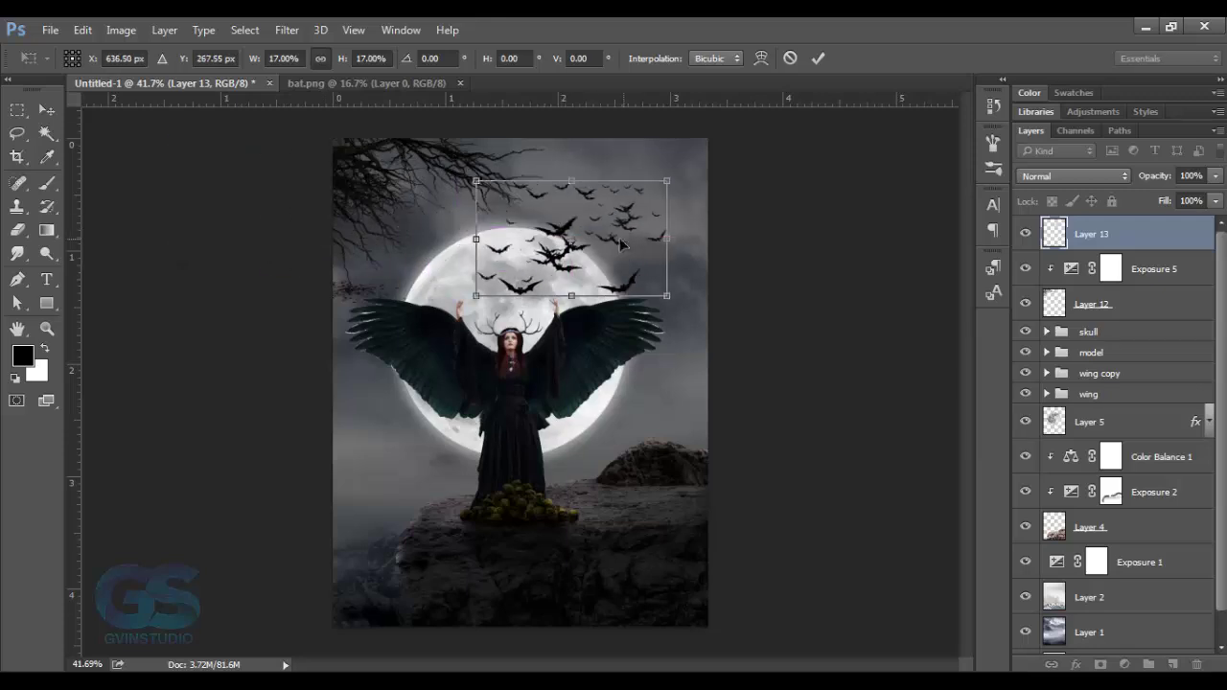
left_click_drag(474, 183, 544, 218)
left_click_drag(635, 254, 628, 248)
left_click(818, 58)
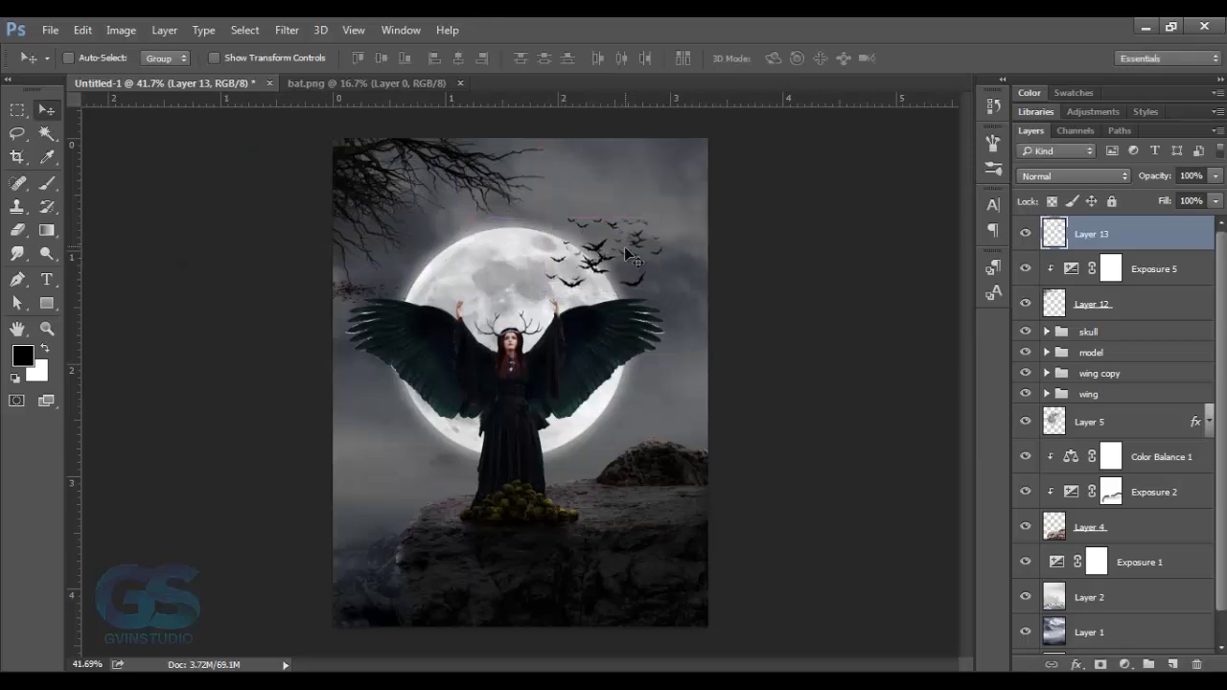
left_click_drag(638, 197, 638, 182)
Step: Lighten the bats with a clipped Hue/Saturation adjustment raising Lightness to +15
left_click(1125, 664)
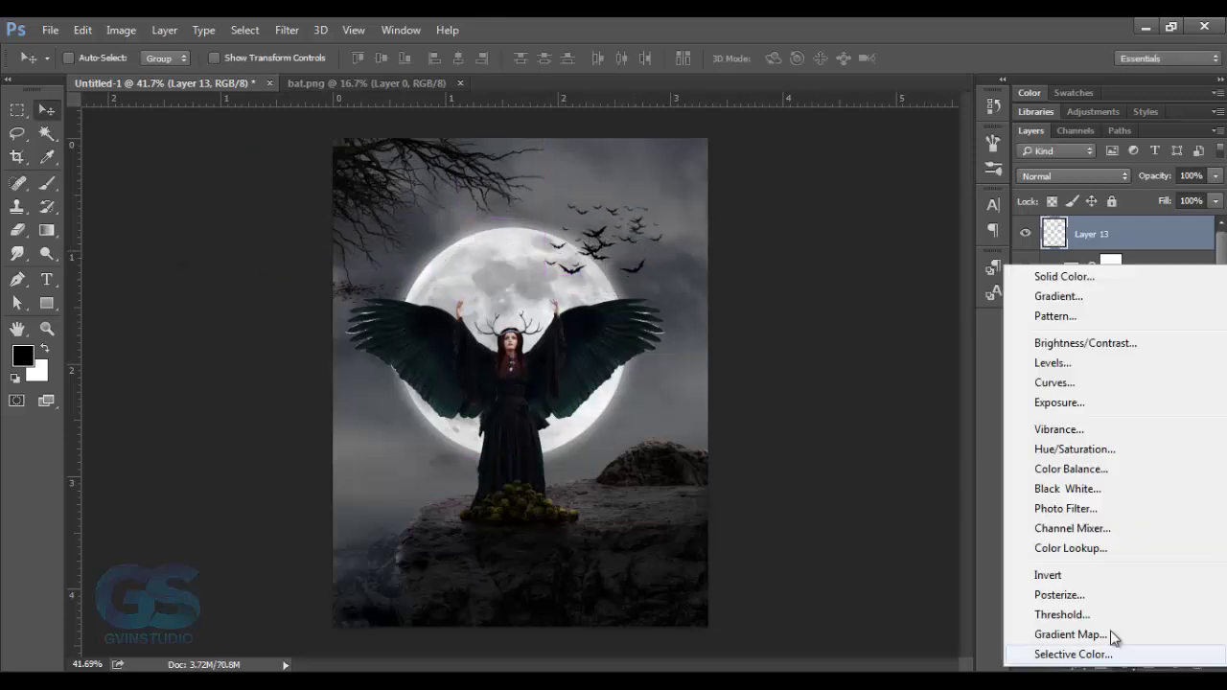
left_click(1055, 449)
key("ctrl+alt+g")
left_click_drag(857, 431, 885, 434)
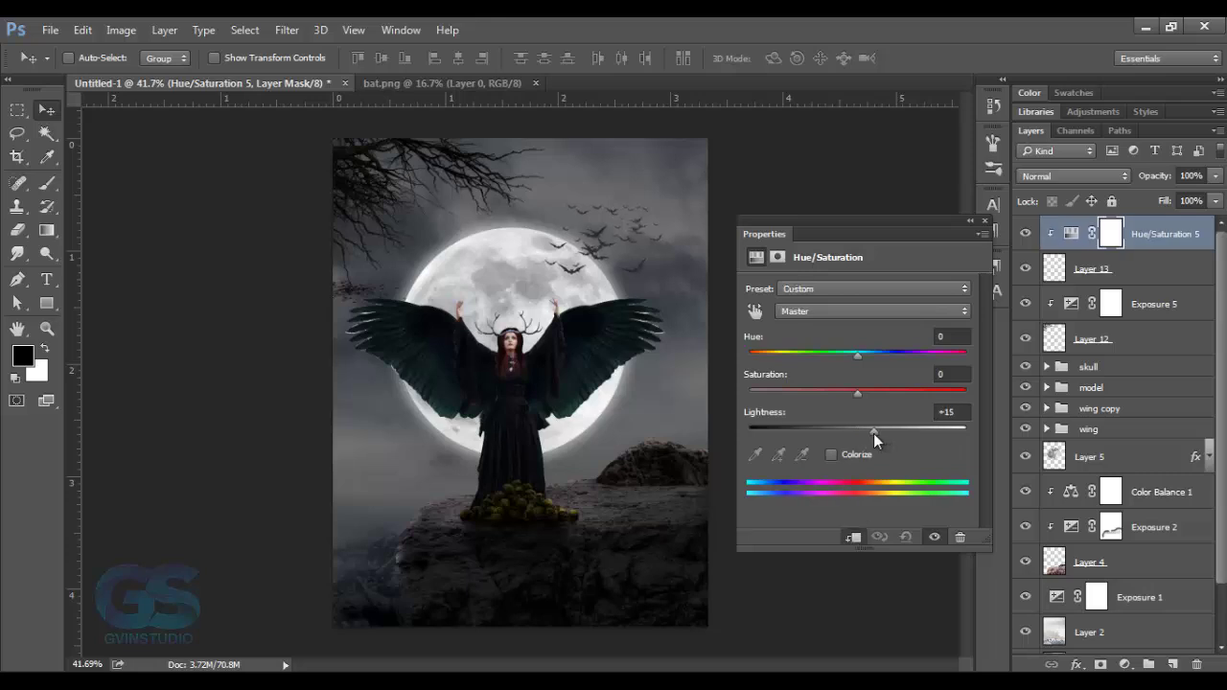
left_click(984, 220)
Step: Add an empty Layer 14 above Color Balance 1
scroll(1112, 531, "down", 2)
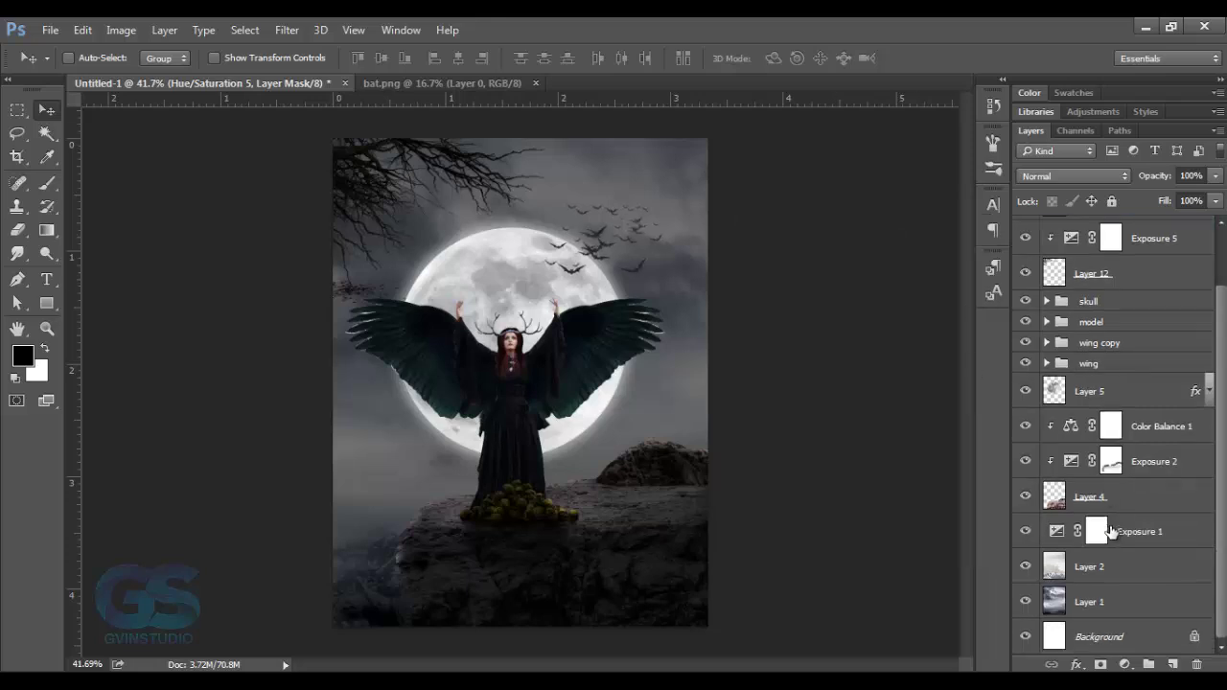
left_click(1117, 426)
left_click(1173, 664)
Step: Paint mist on Layer 14 with a soft 250 px brush, lower its opacity, and move it below Layer 4
key("b")
right_click(373, 429)
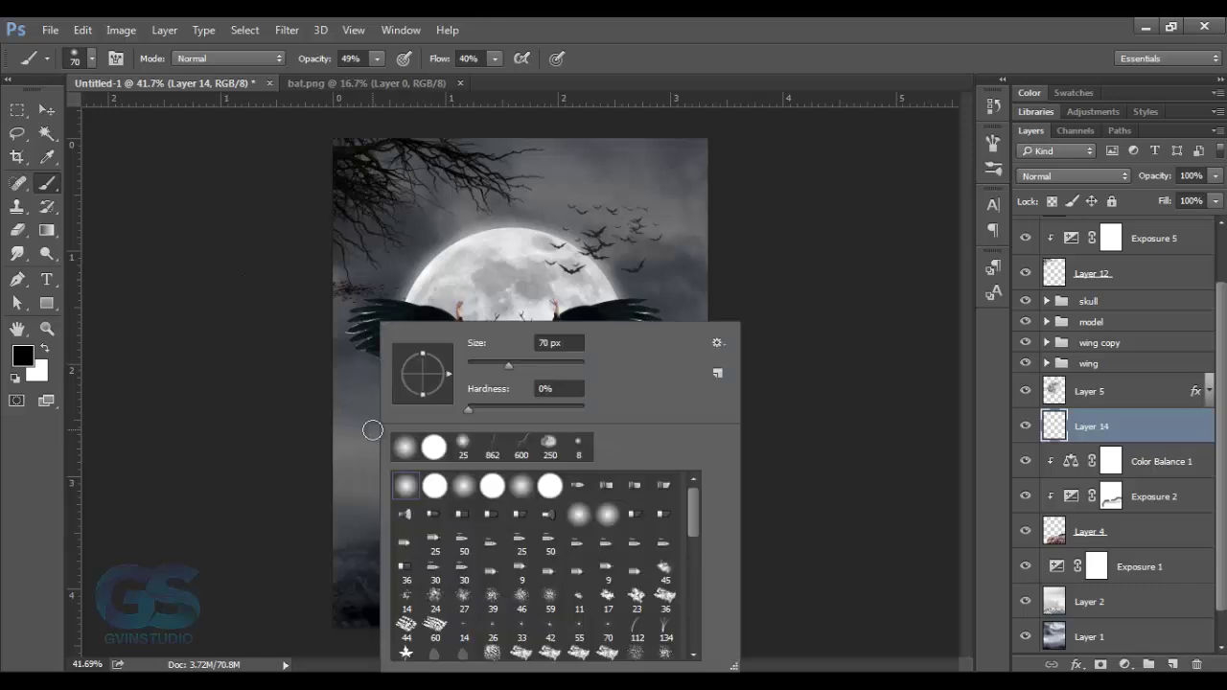
double_click(549, 441)
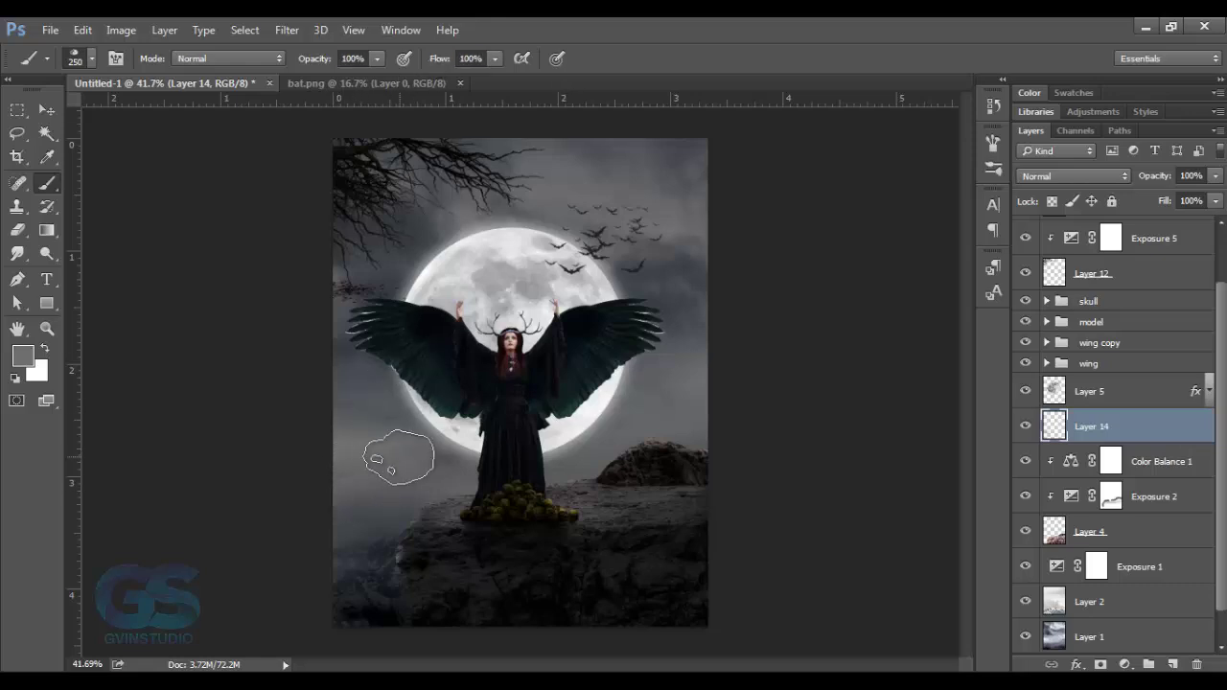
mouse_move(354, 479)
left_mouse_down()
mouse_move(433, 515)
mouse_move(671, 499)
mouse_move(364, 551)
left_mouse_up()
left_click_drag(1166, 182, 1100, 182)
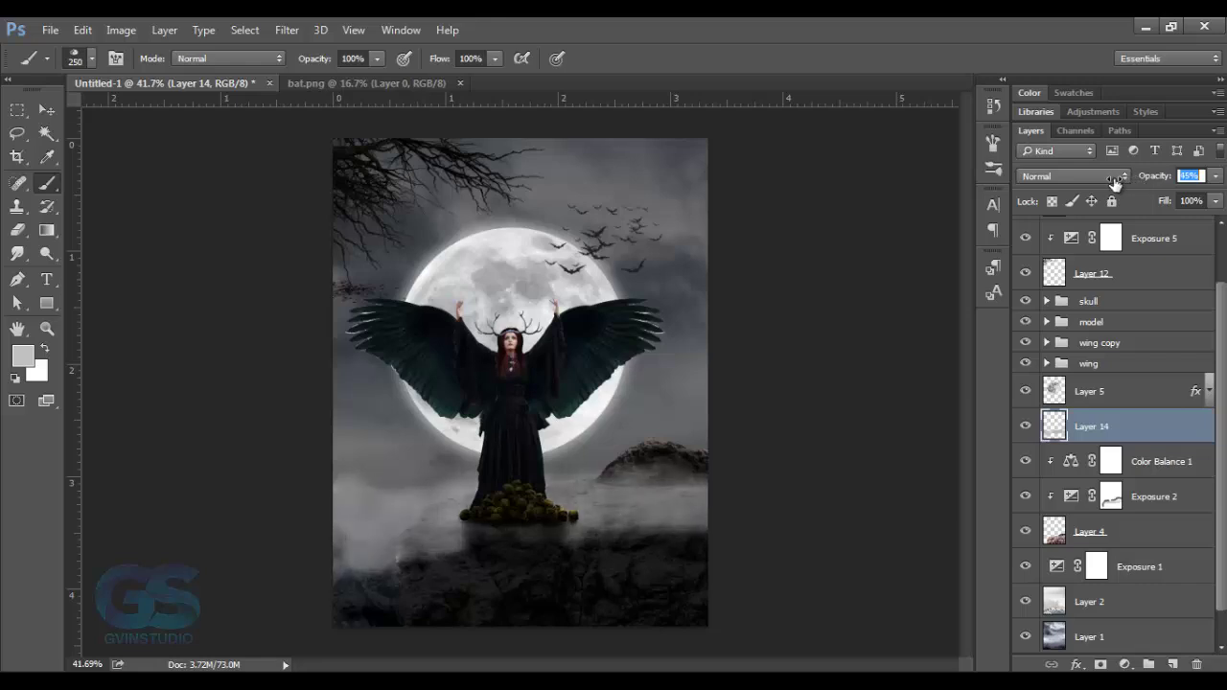
key("v")
left_click_drag(1164, 429, 1154, 548)
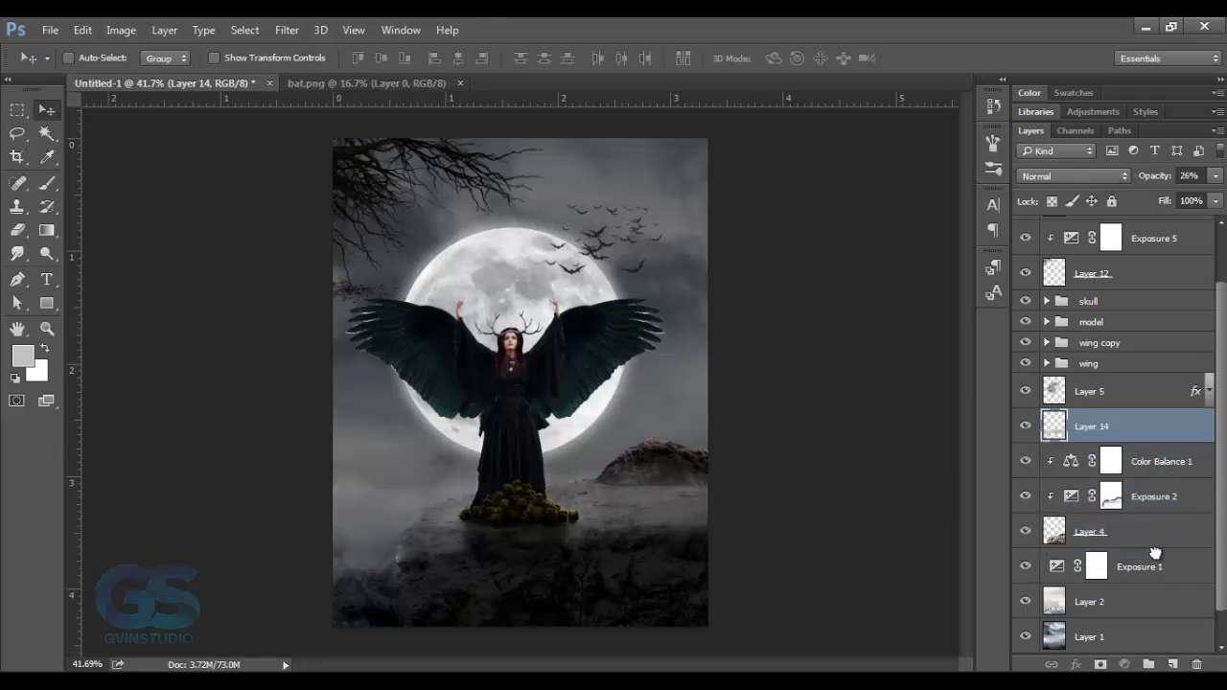
Step: Paint dark fog along the canvas bottom on new Layer 15 at 30% opacity
left_click(1141, 429)
key("ctrl+shift+alt+n")
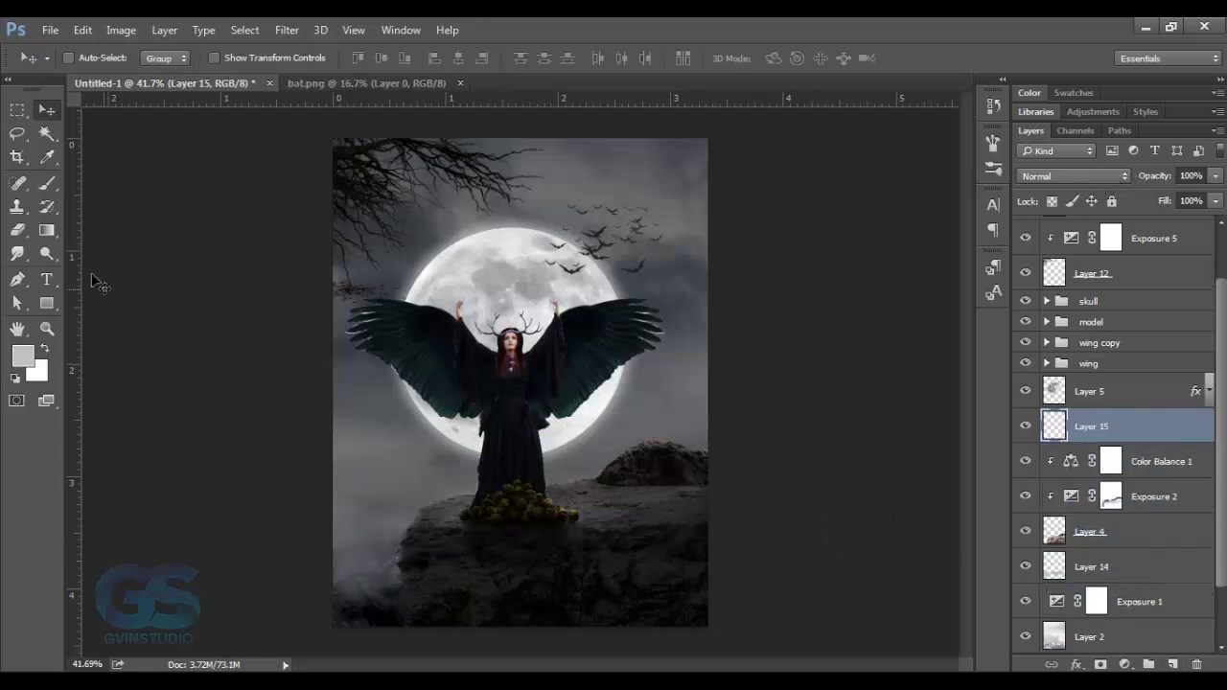
key("b")
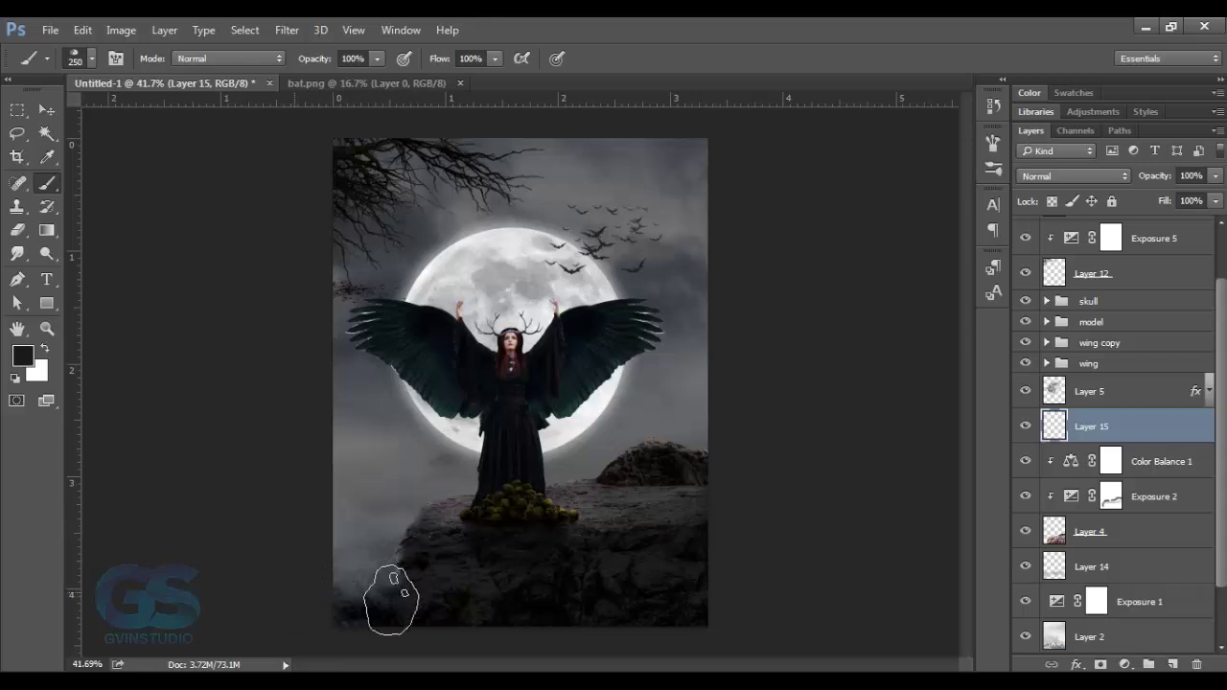
mouse_move(392, 600)
left_mouse_down()
mouse_move(761, 598)
mouse_move(522, 592)
left_mouse_up()
left_click_drag(1158, 184, 1109, 184)
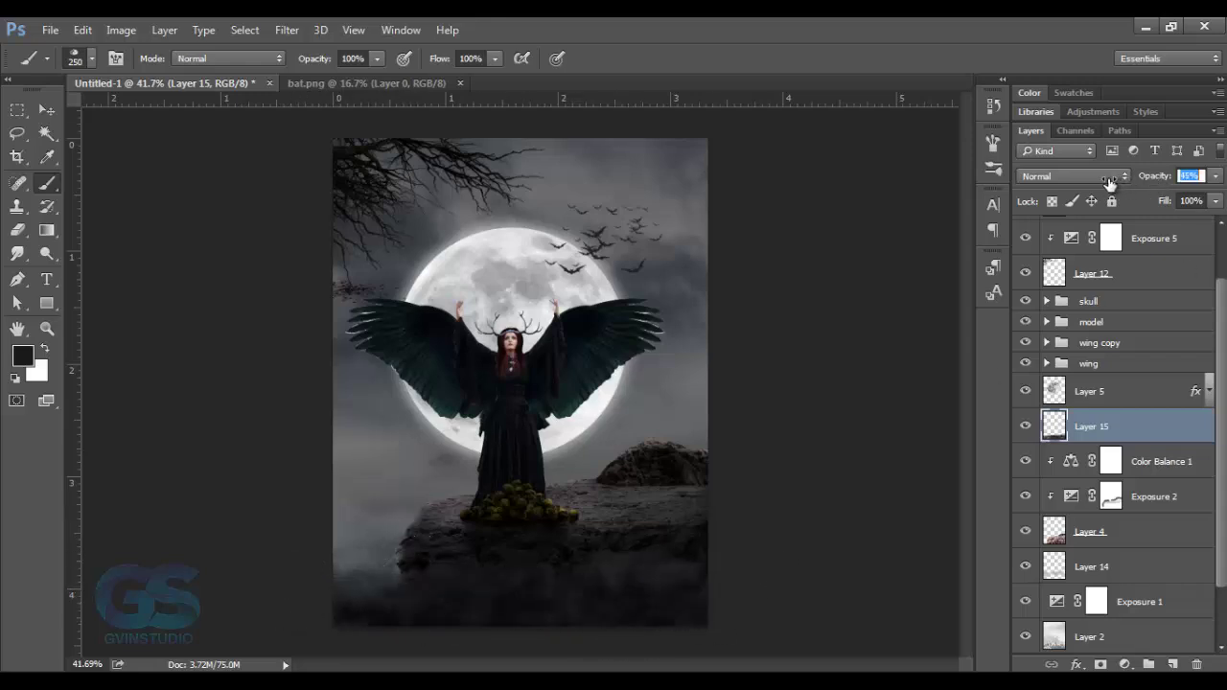
type("30")
key("v")
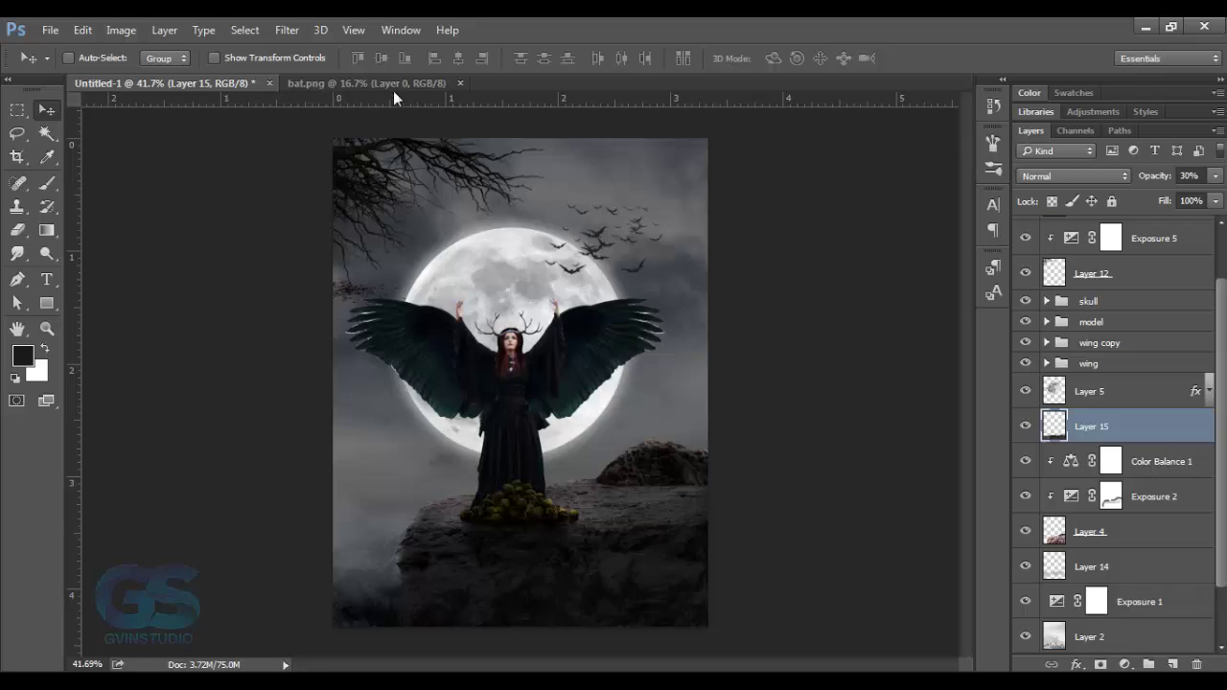
left_click(393, 83)
Step: Open the hilly landscape photo with blue sky from the Source folder
left_click(460, 84)
left_click(50, 30)
left_click(802, 176)
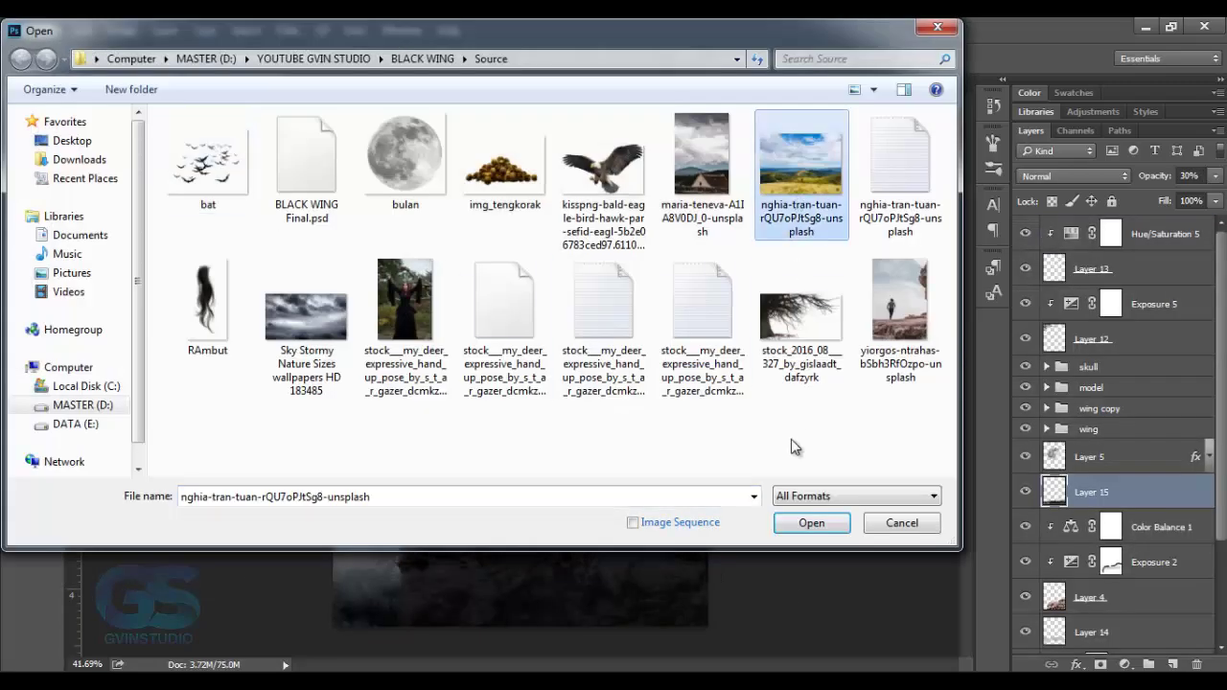
left_click(811, 522)
Step: Select the sky clouds with Color Range and drag them into the composite
left_click(244, 29)
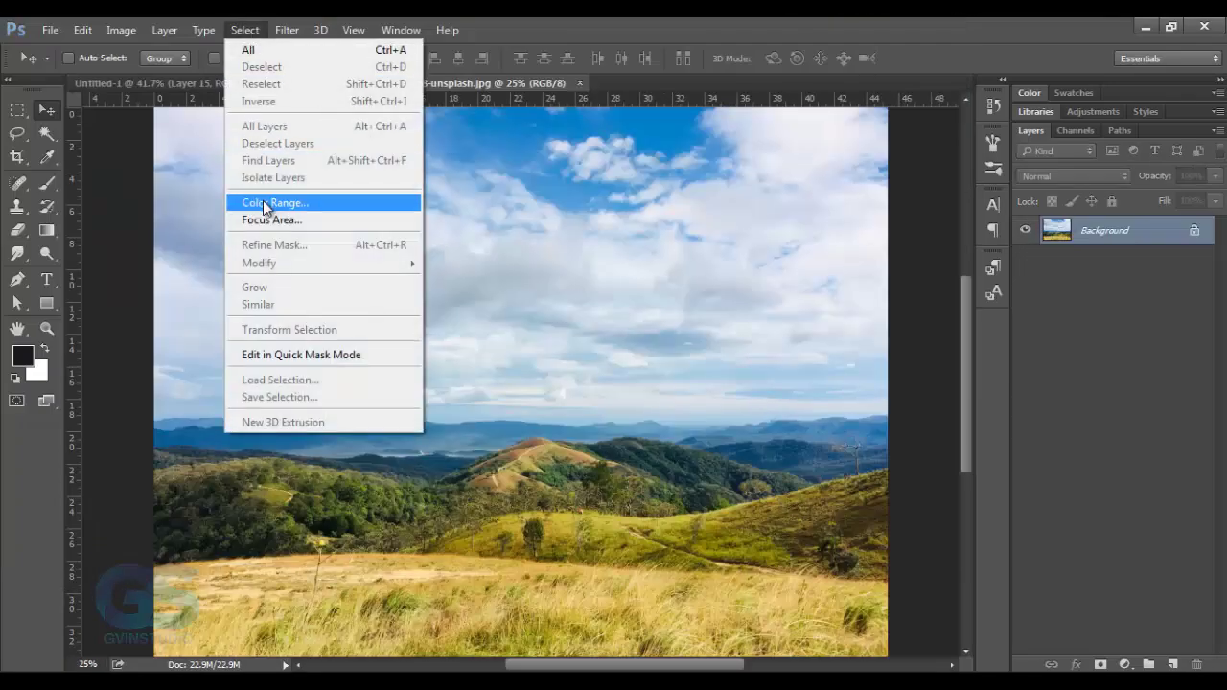
left_click(278, 200)
left_click(631, 283)
left_click(1081, 202)
key("v")
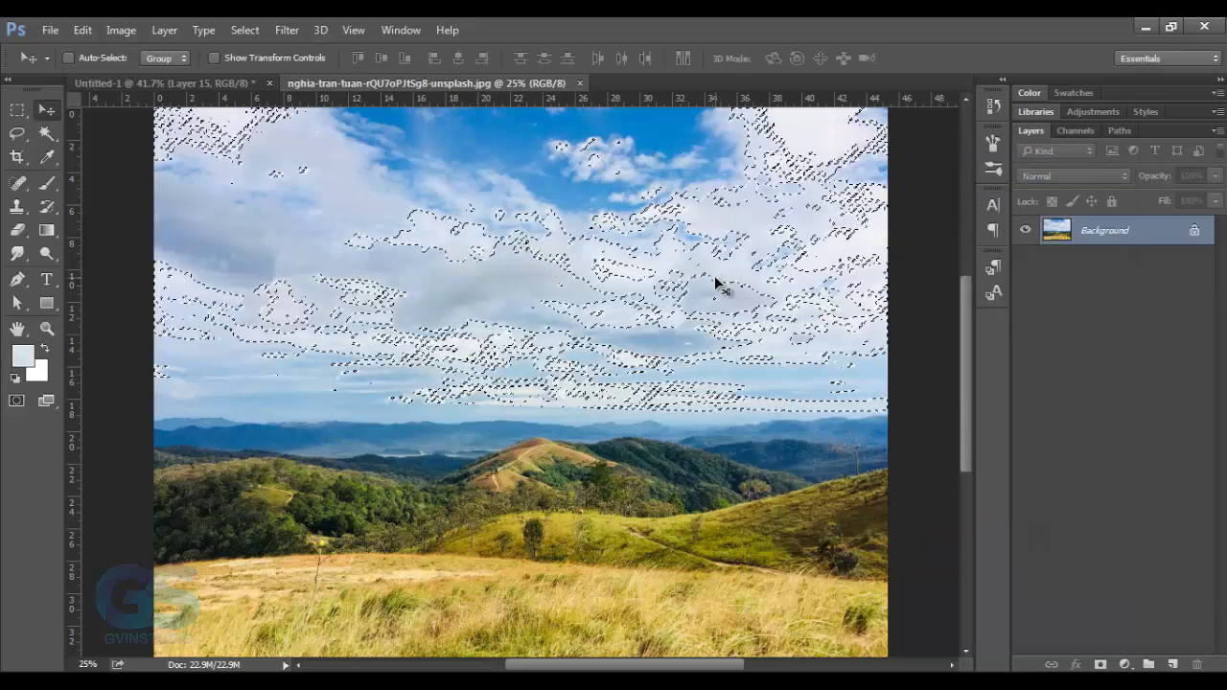
mouse_move(714, 275)
left_mouse_down()
mouse_move(422, 268)
mouse_move(637, 386)
left_mouse_up()
Step: Shrink the clouds into a low strip over the rock and fade them to 11% opacity
key("ctrl+t")
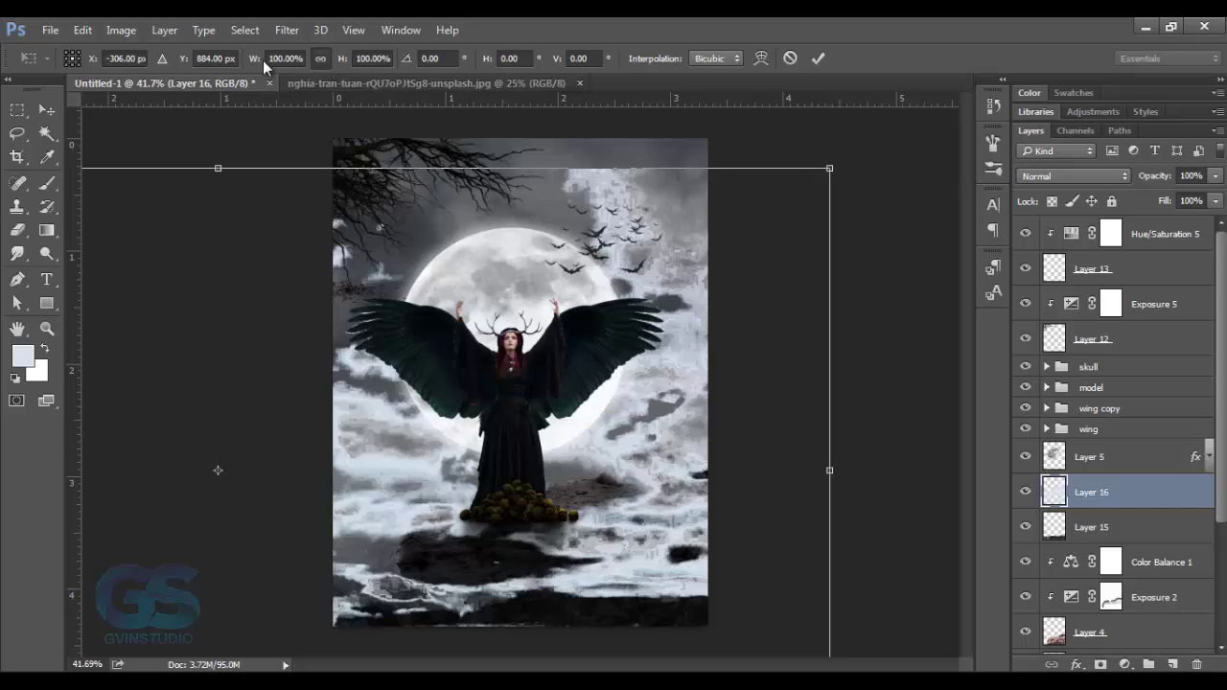
left_click_drag(263, 59, 201, 59)
left_click_drag(364, 468, 578, 616)
left_click_drag(518, 507, 518, 551)
left_click_drag(303, 550, 329, 559)
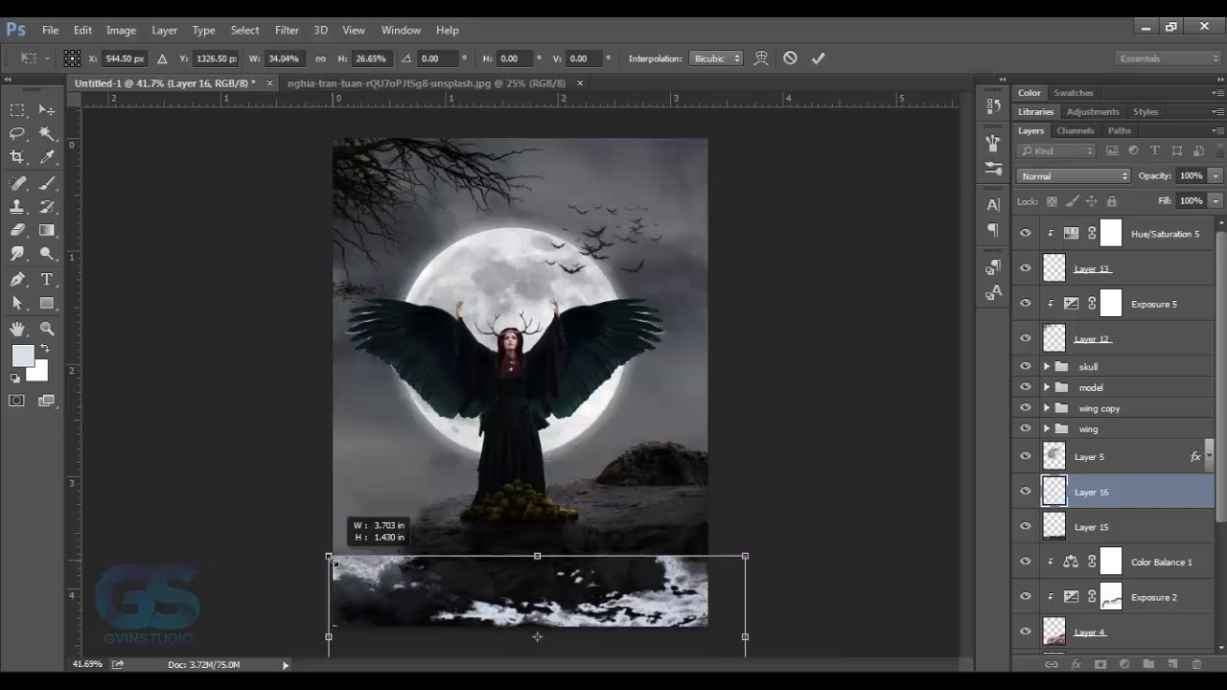
left_click(818, 58)
left_click_drag(1155, 177, 1082, 198)
left_click_drag(815, 484, 805, 471)
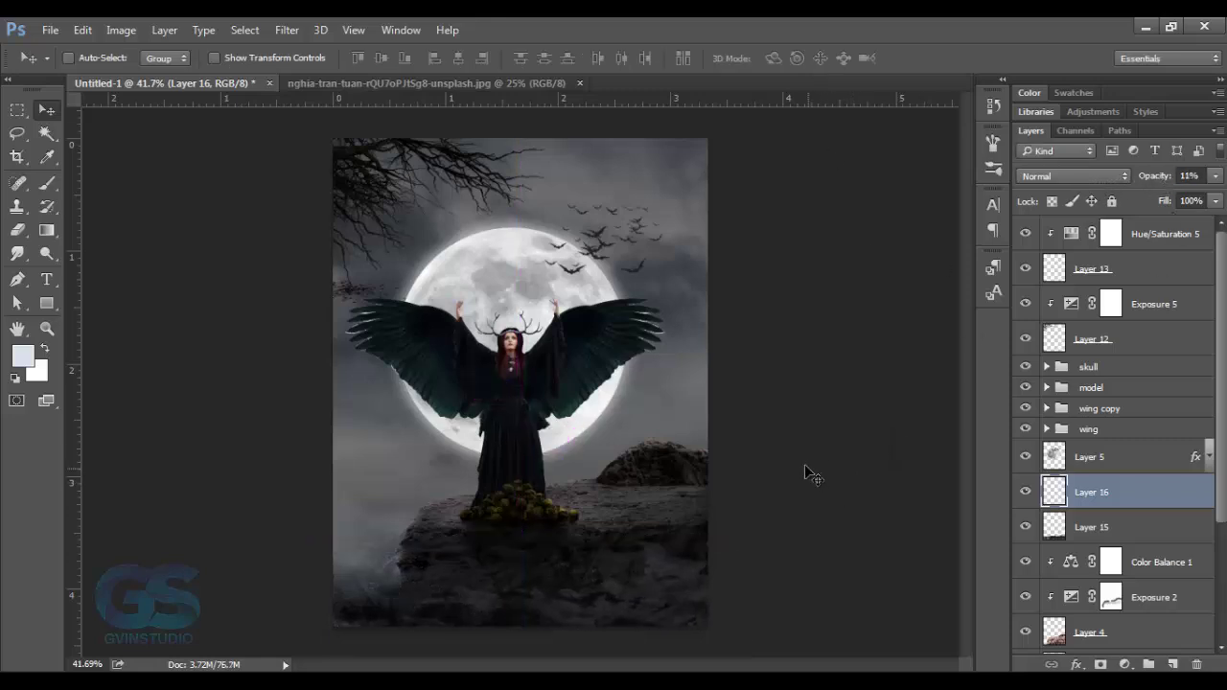
scroll(1117, 522, "down", 3)
Step: Drag the clouds in again above Layer 14, scaled to about 35% and placed behind the figure
left_click(1117, 523)
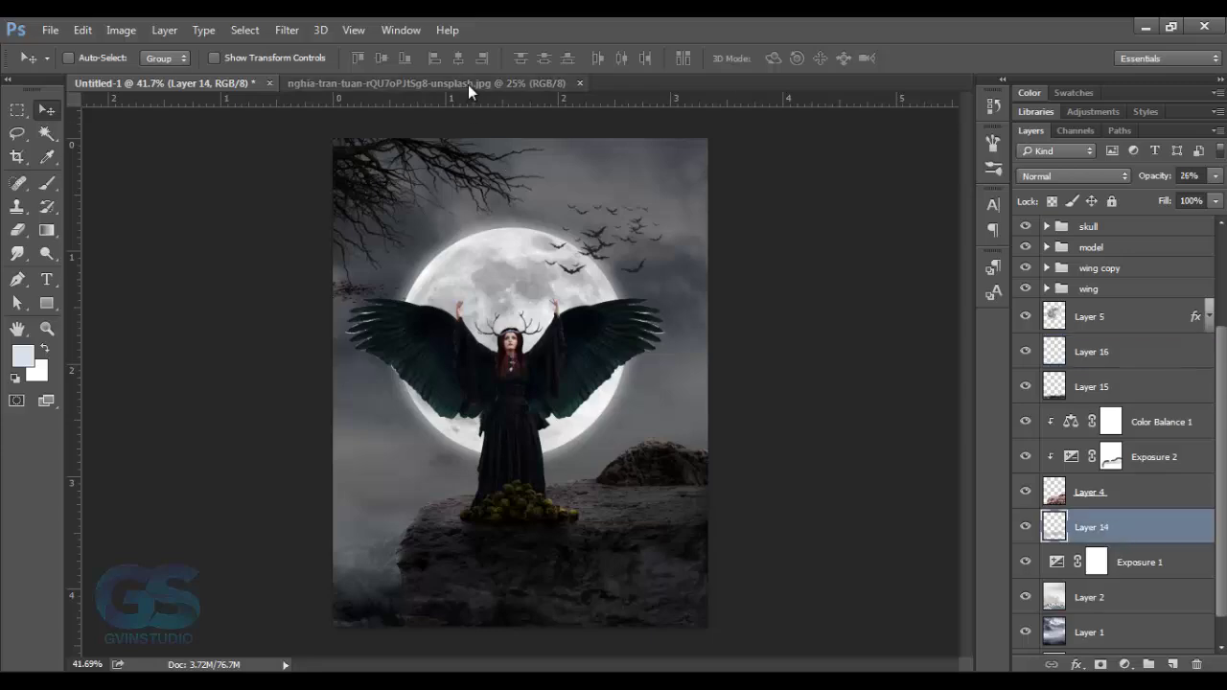
left_click(468, 85)
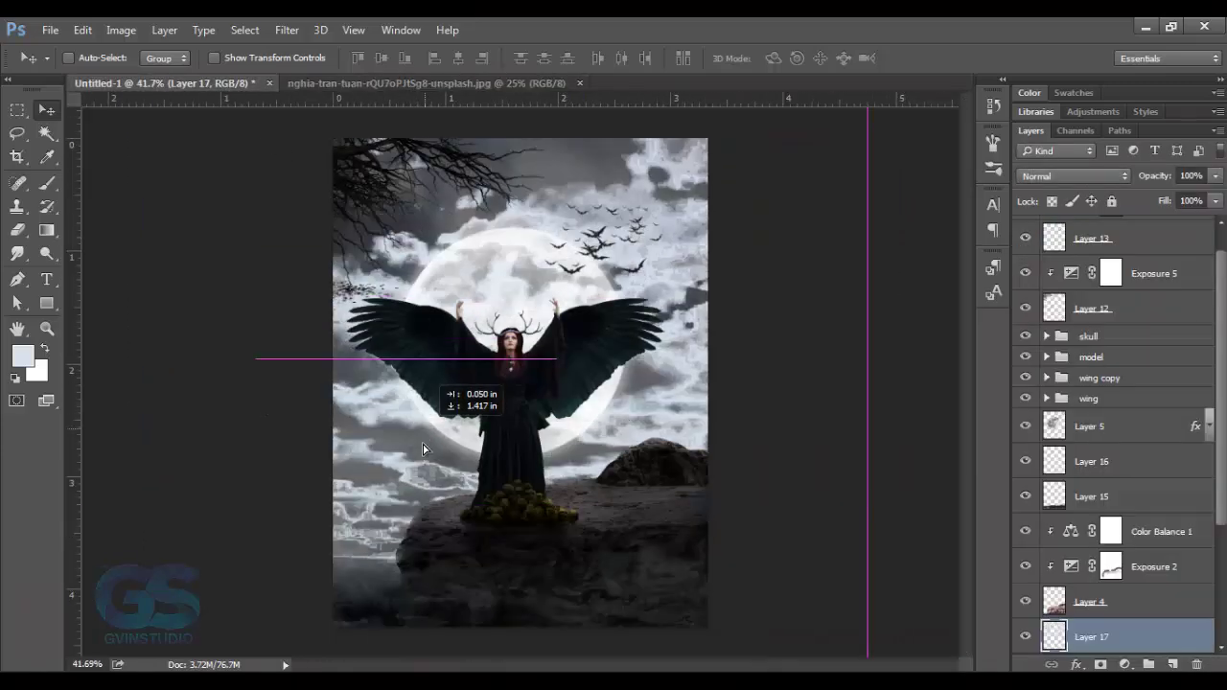
left_click_drag(230, 90, 662, 432)
key("ctrl+t")
left_click_drag(799, 203, 431, 387)
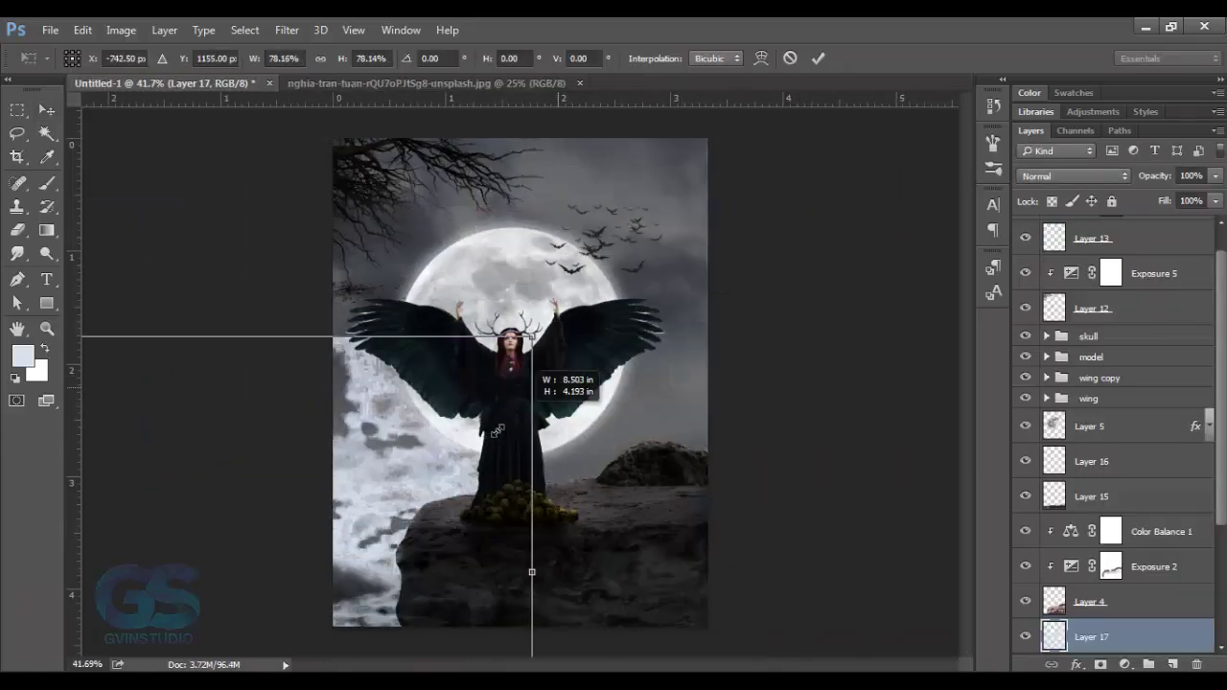
left_click_drag(386, 475, 714, 414)
left_click_drag(760, 328, 416, 500)
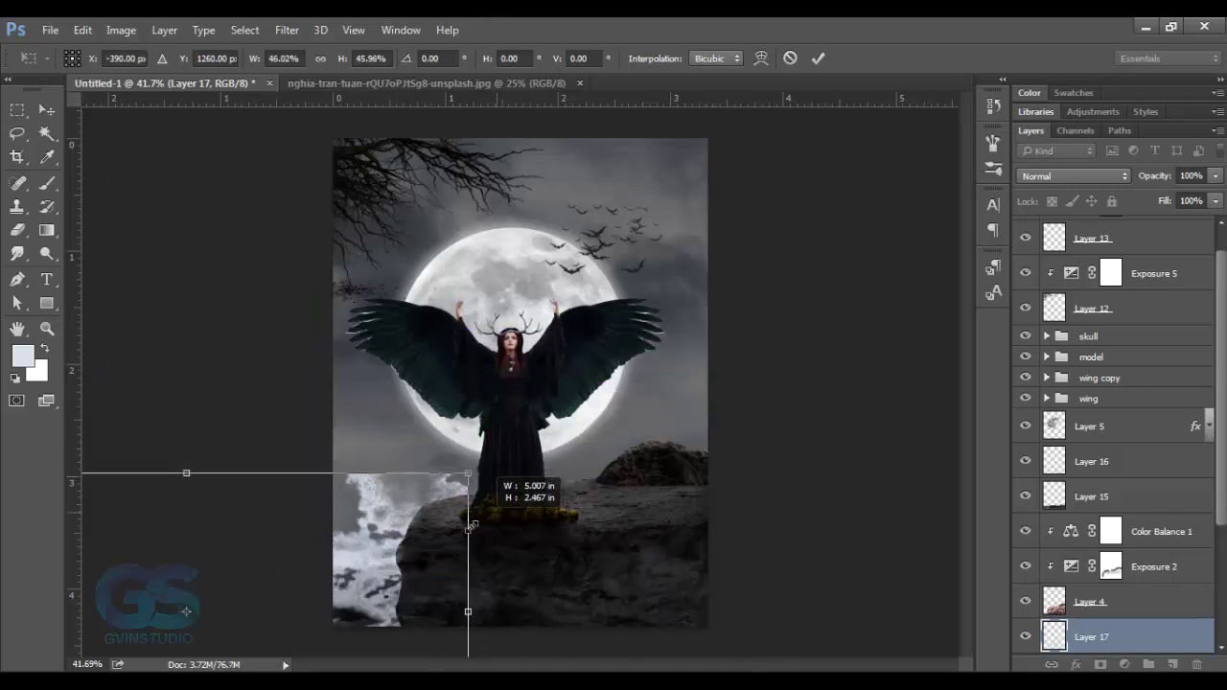
left_click_drag(380, 556, 694, 401)
left_click_drag(220, 357, 307, 411)
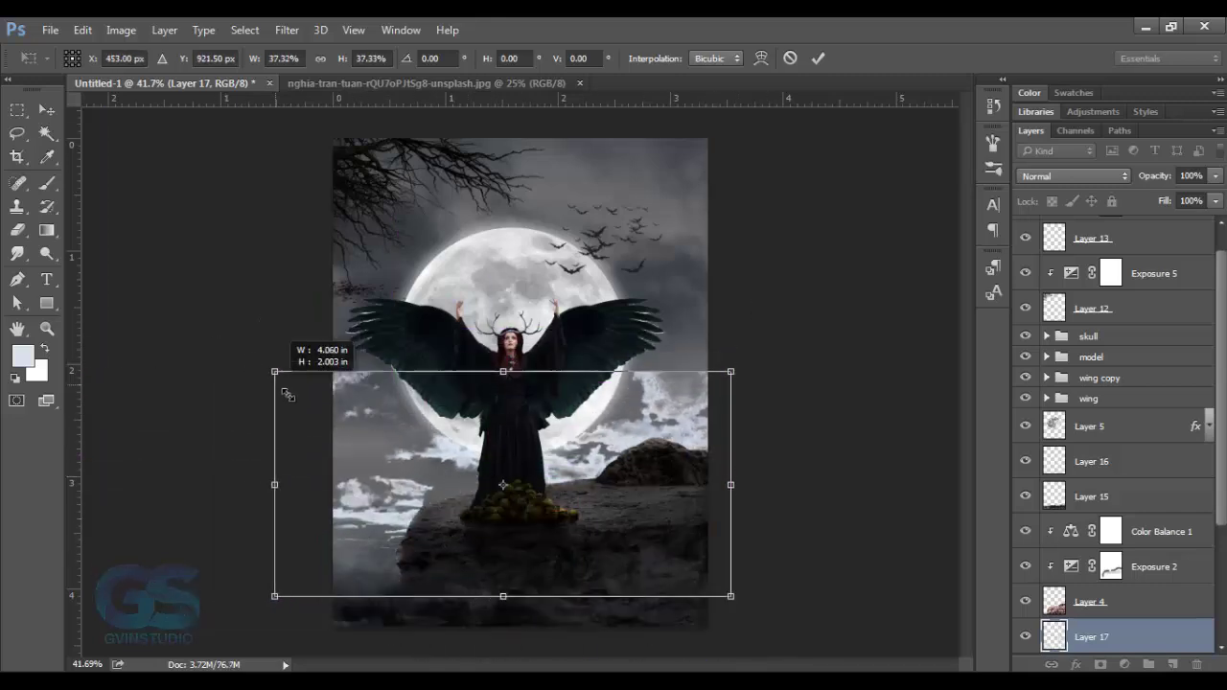
left_click(818, 58)
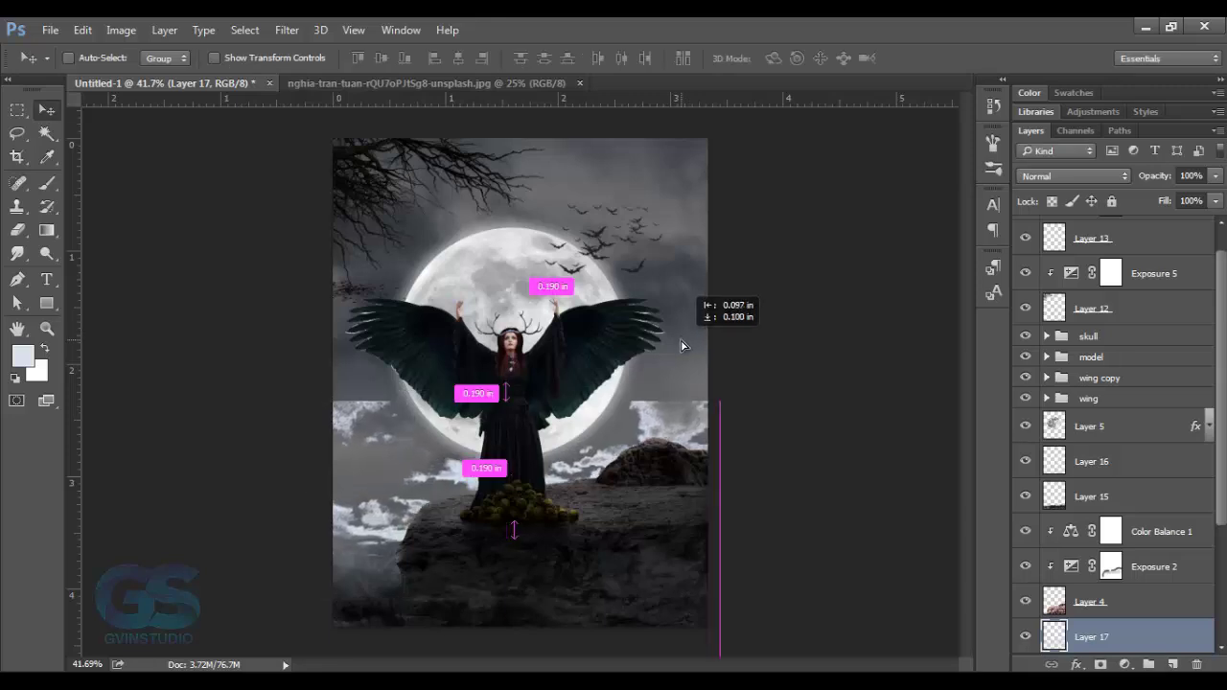
left_click_drag(691, 321, 675, 345)
Step: Set the cloud layer to 31% opacity and mask it away beside the right wing with a soft black brush
left_click_drag(1150, 186, 1093, 187)
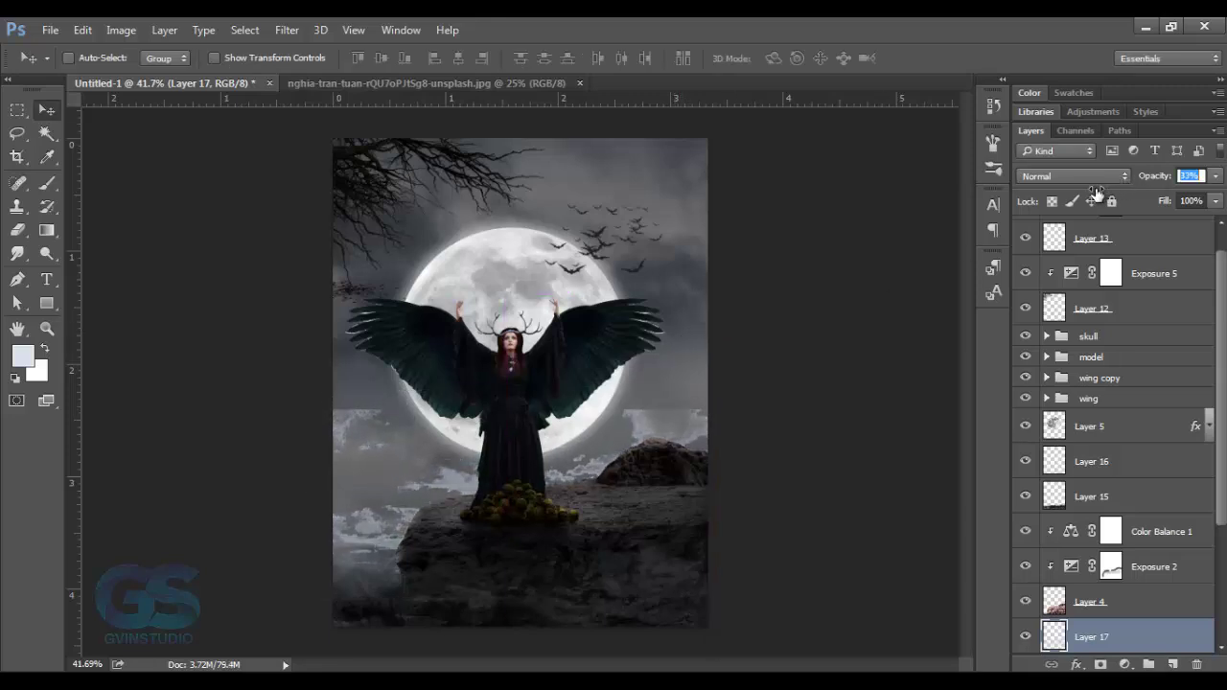
left_click(1101, 664)
key("d")
left_click(47, 184)
right_click(355, 384)
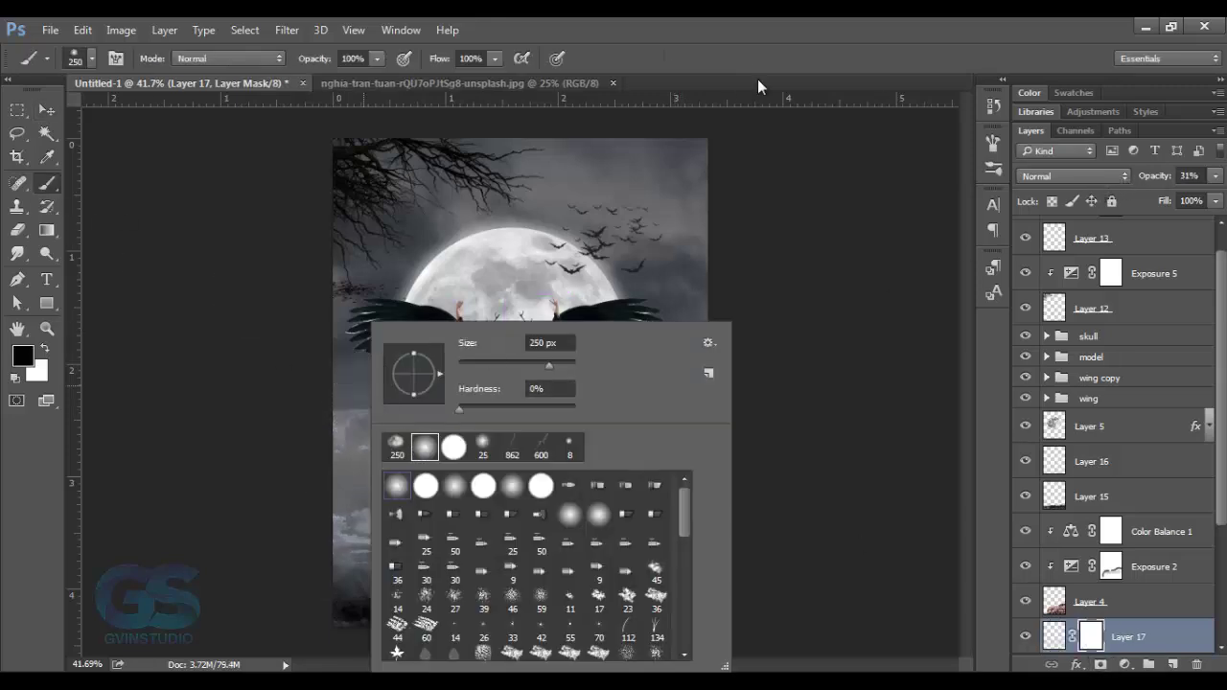
left_click(757, 82)
left_click(332, 430)
left_click_drag(619, 393, 644, 400)
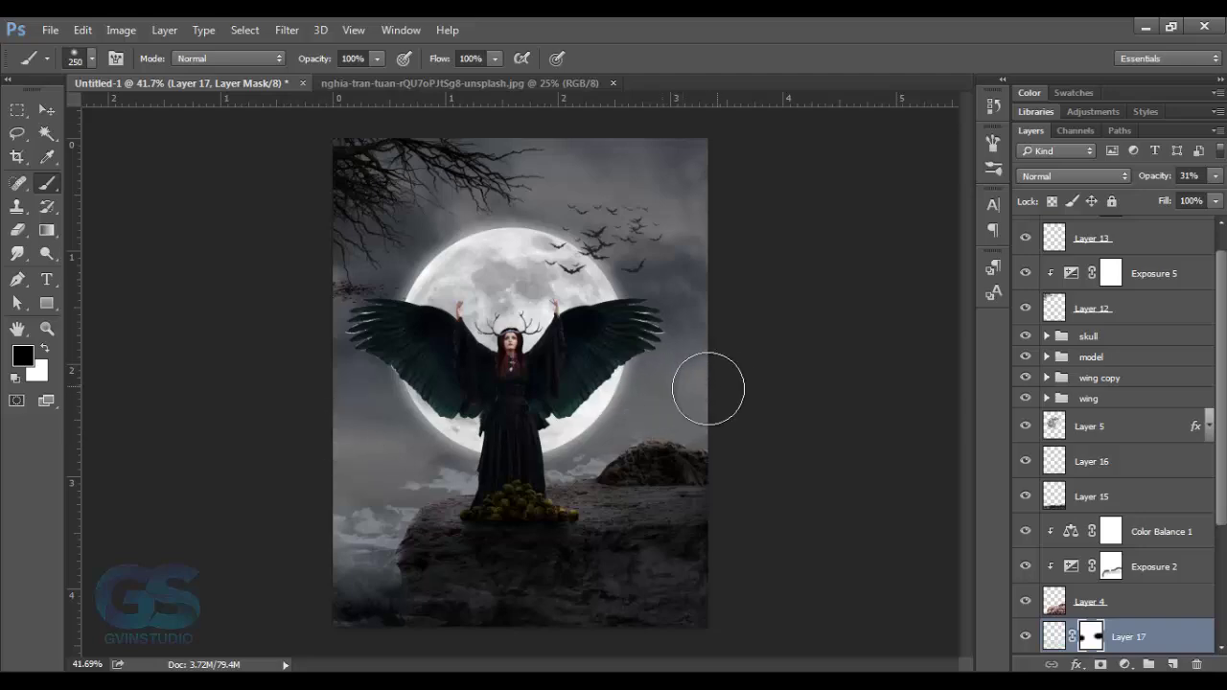
key("v")
Step: Target the cloud layer itself and bring up the fill and adjustment layer choices
scroll(1112, 479, "down", 2)
left_click(1053, 566)
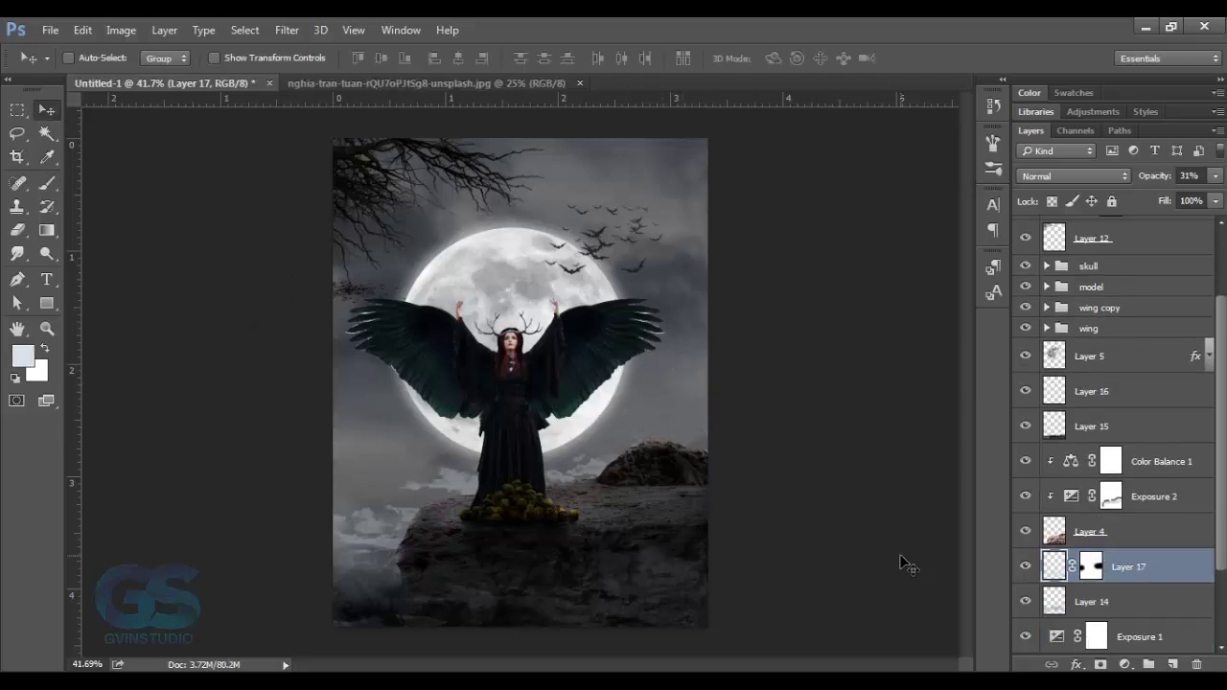
left_click(1125, 665)
Step: Add a red F00C32 Solid Color fill layer set to Color Dodge blending
left_click(1041, 266)
left_click_drag(977, 276, 978, 255)
left_click(943, 262)
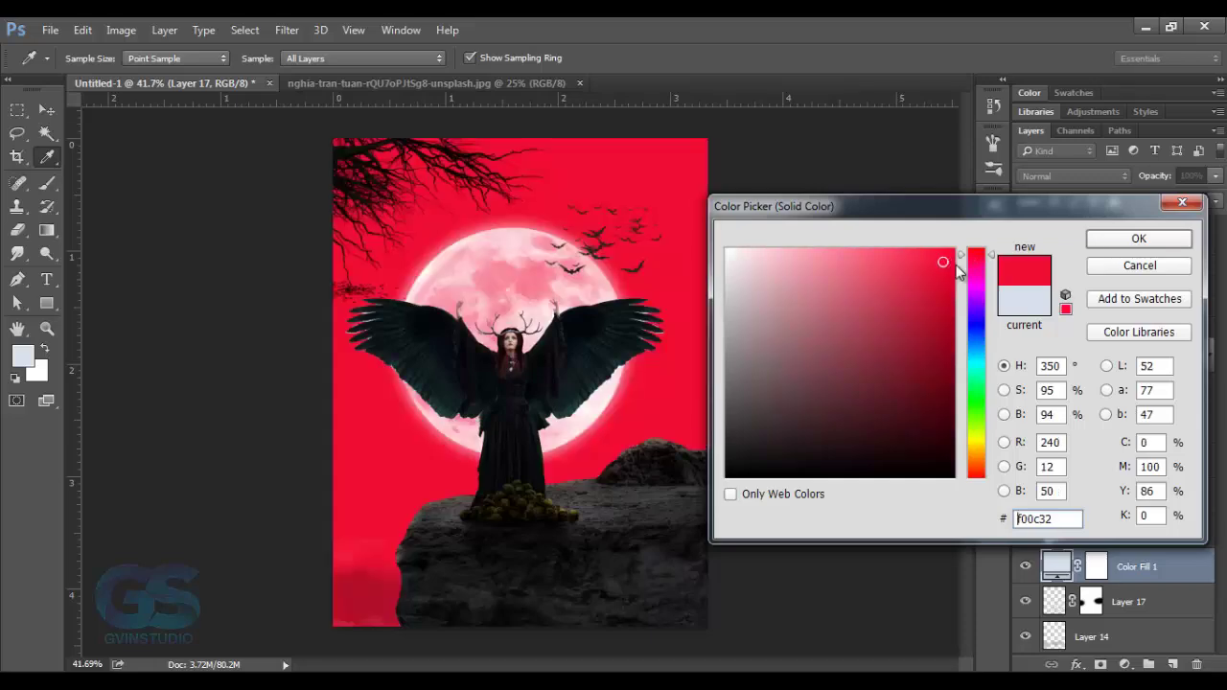
left_click(1131, 239)
left_click(1073, 176)
left_click(1055, 310)
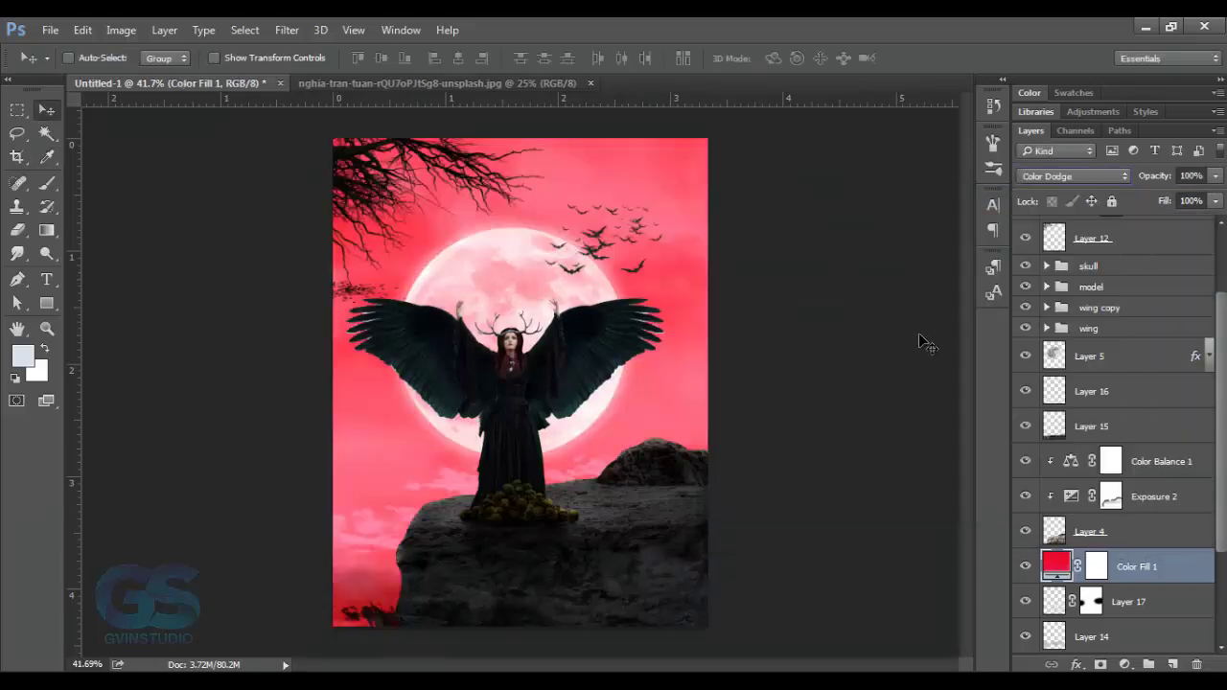
Step: Invert the fill's mask, paint the red glow over lower-left rocks, and lower opacity to 58%
left_click(1095, 566)
key("ctrl+i")
key("b")
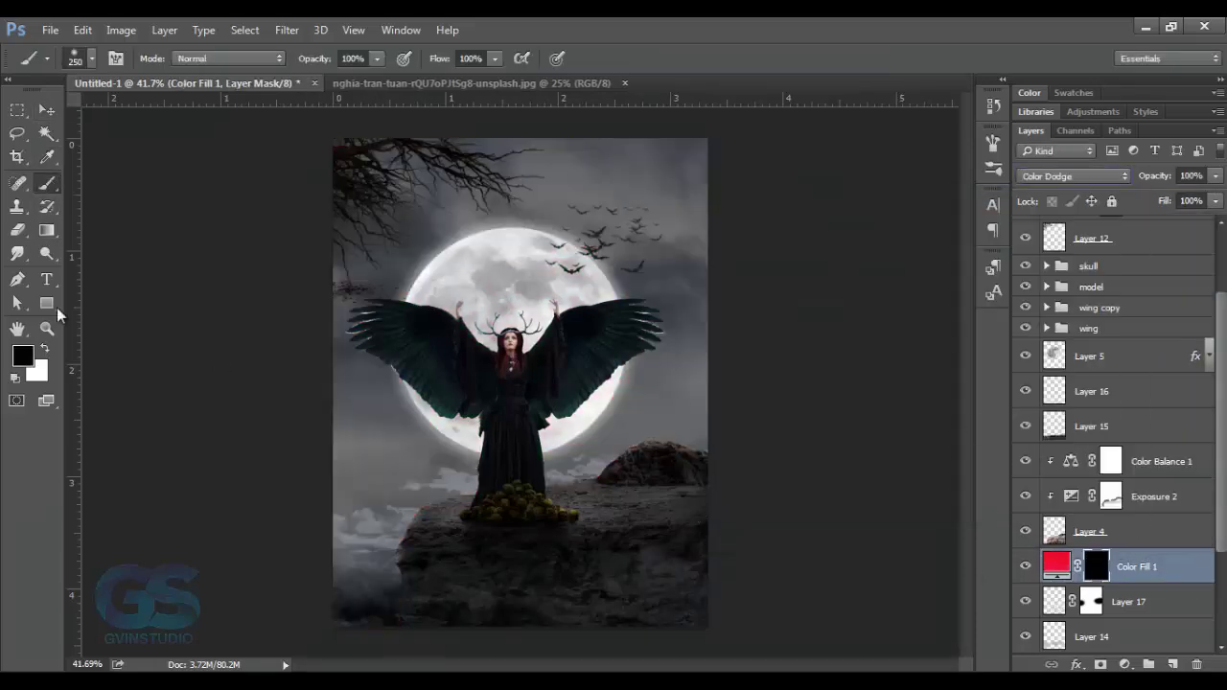
key("bracketright")
key("bracketright")
mouse_move(384, 573)
left_mouse_down()
mouse_move(599, 503)
mouse_move(384, 617)
left_mouse_up()
left_click_drag(1155, 176, 1125, 182)
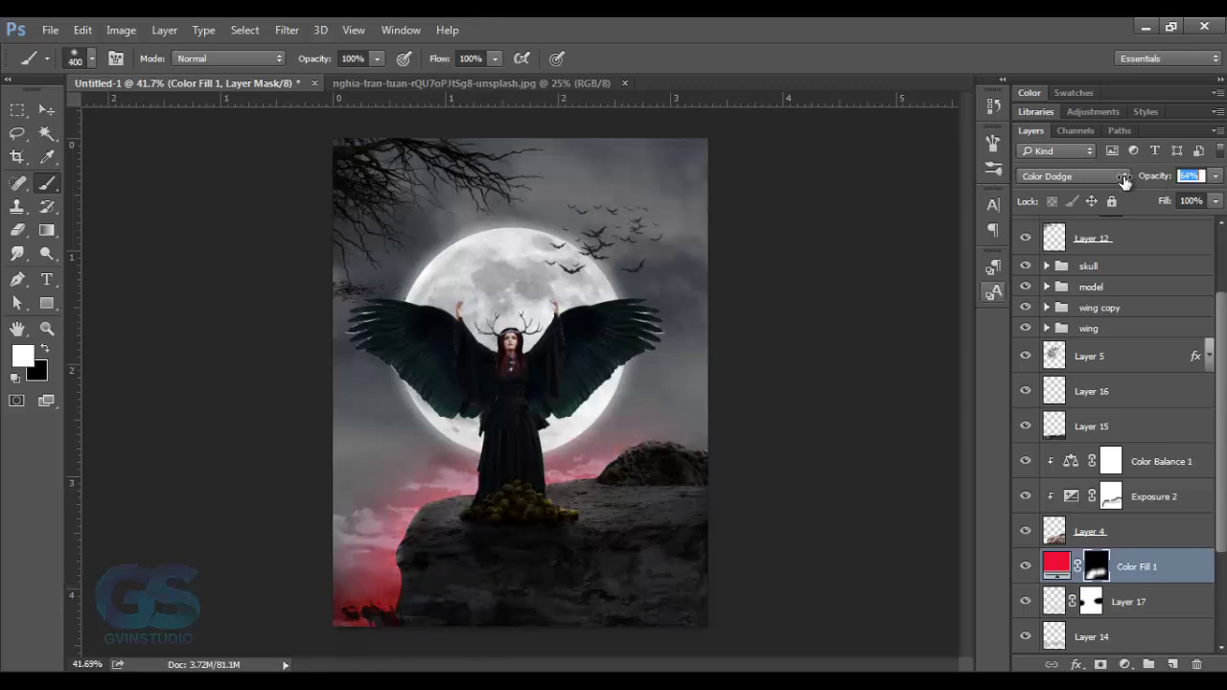
Step: Add a new empty Layer 18 at the top of the layer stack
left_click(46, 109)
scroll(1129, 466, "up", 2)
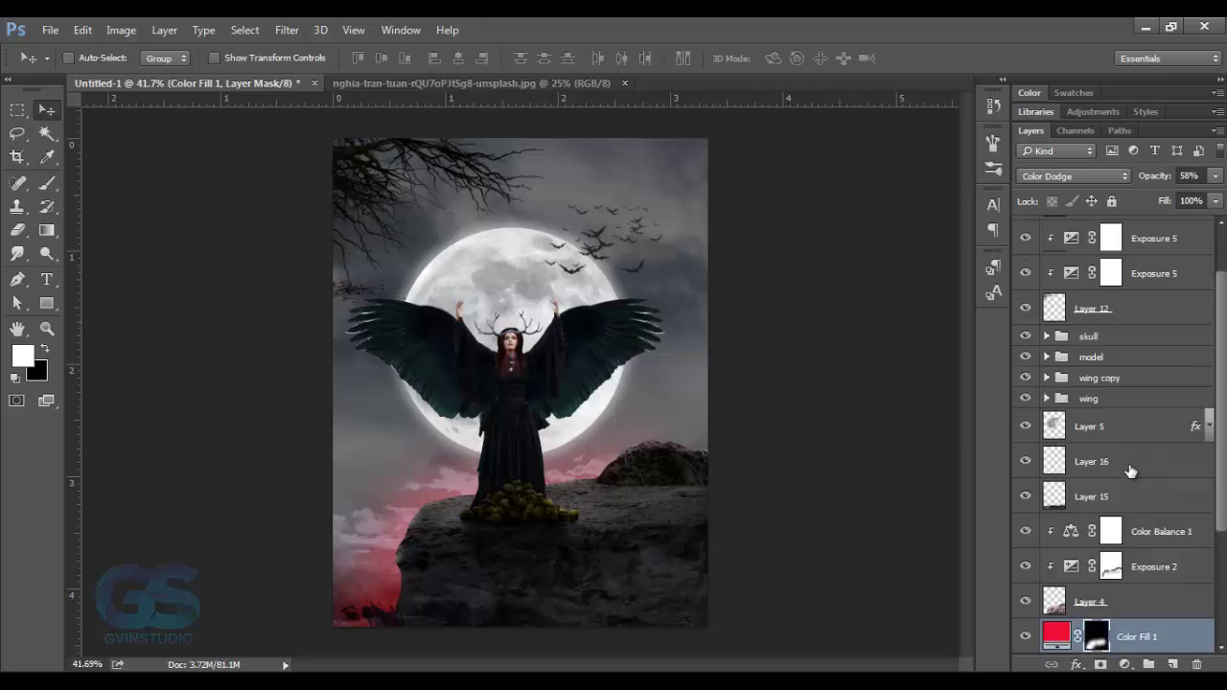
scroll(1128, 466, "up", 2)
left_click(1162, 234)
key("ctrl+shift+alt+n")
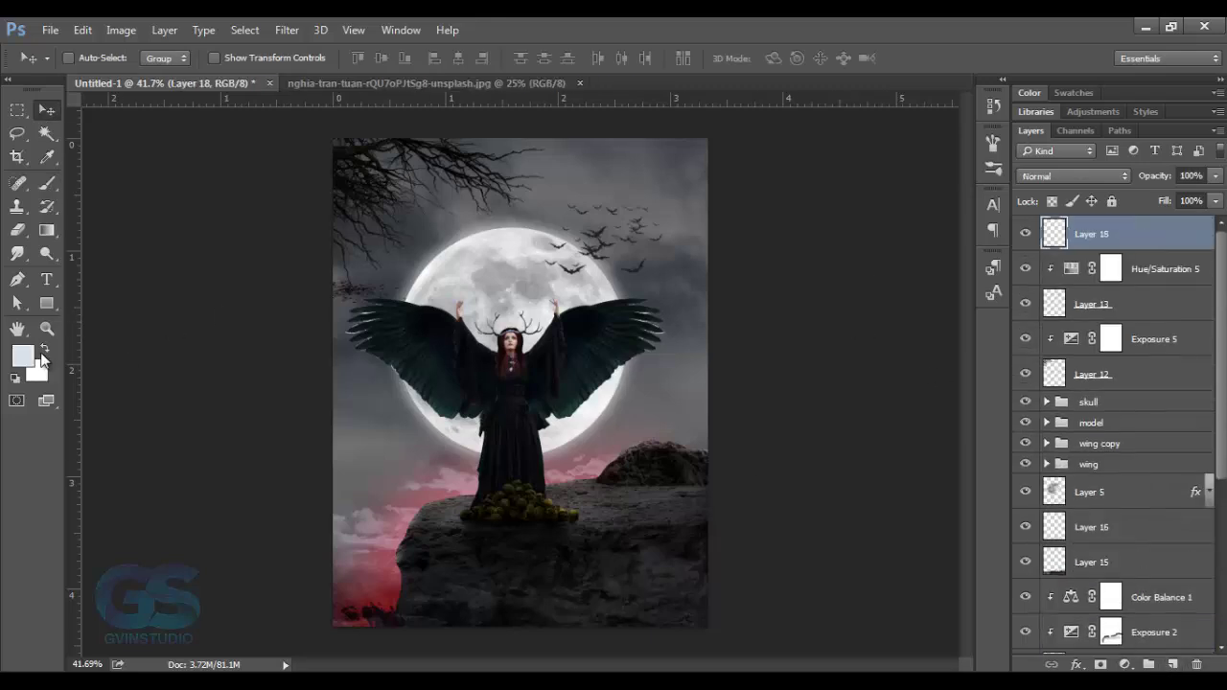
Step: Stamp a light-coloured bolt with the 600 lightning brush at the upper right
left_click(43, 351)
key("b")
right_click(396, 253)
left_click(572, 384)
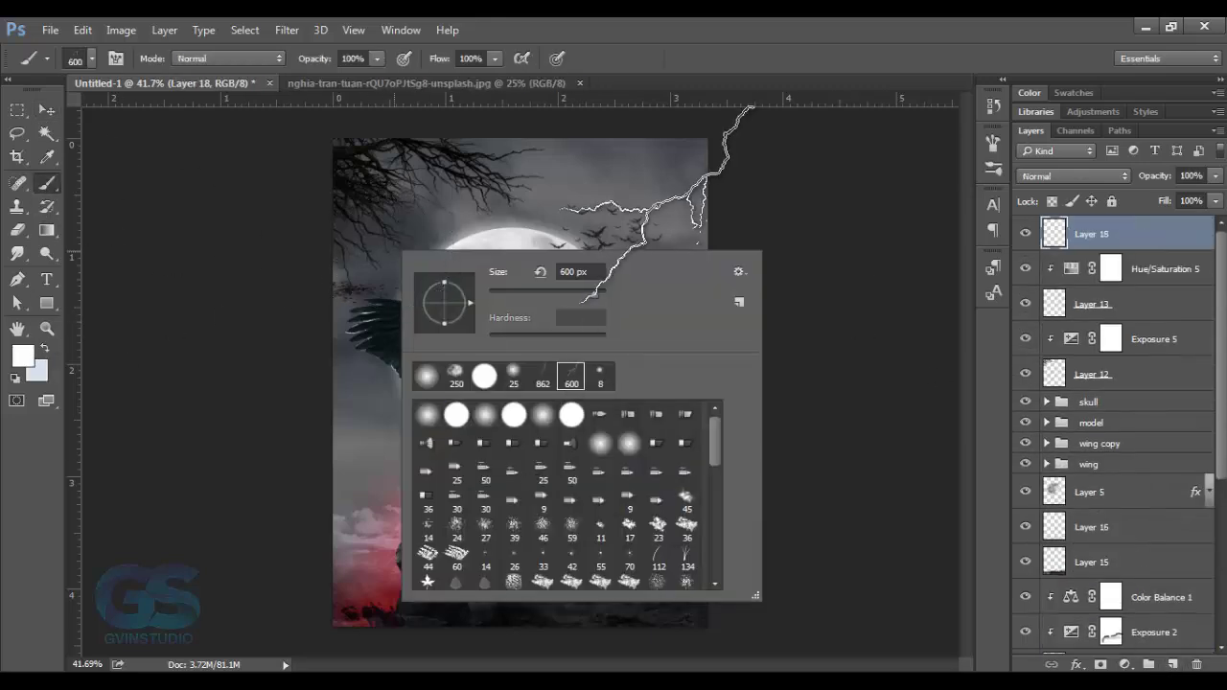
key("Return")
left_click(623, 214)
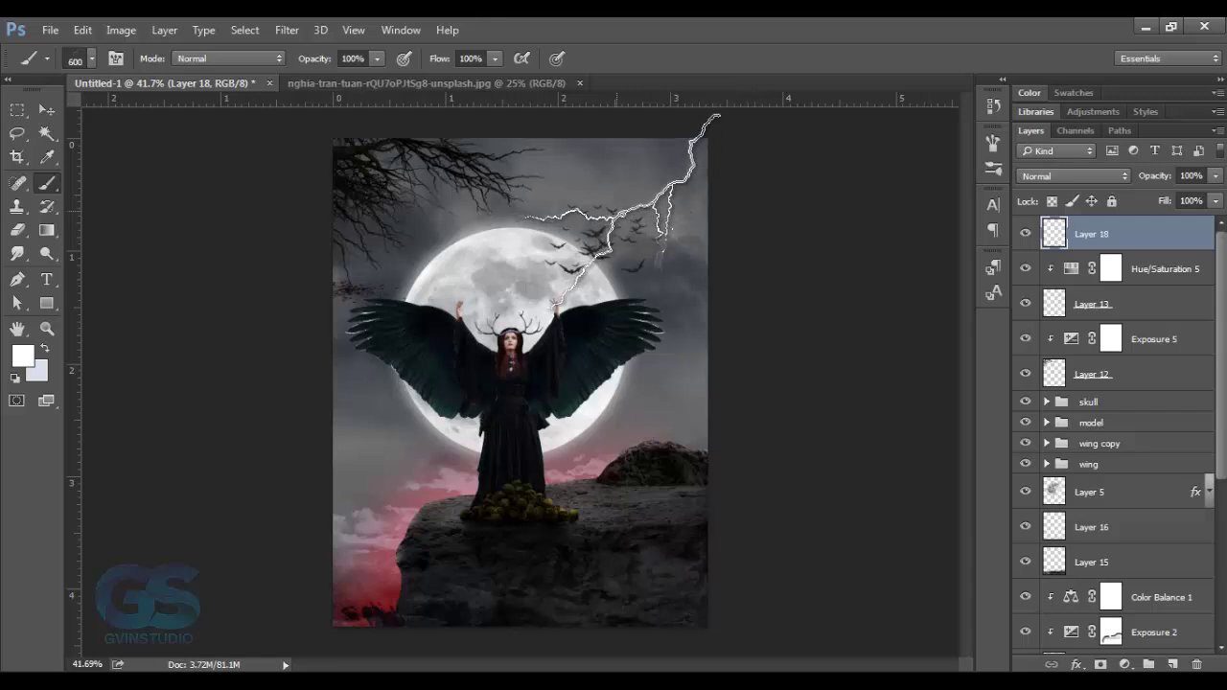
Step: On a new Layer 19, stamp a second bolt with the 862 lightning brush
key("ctrl+shift+alt+n")
right_click(537, 331)
left_click(703, 441)
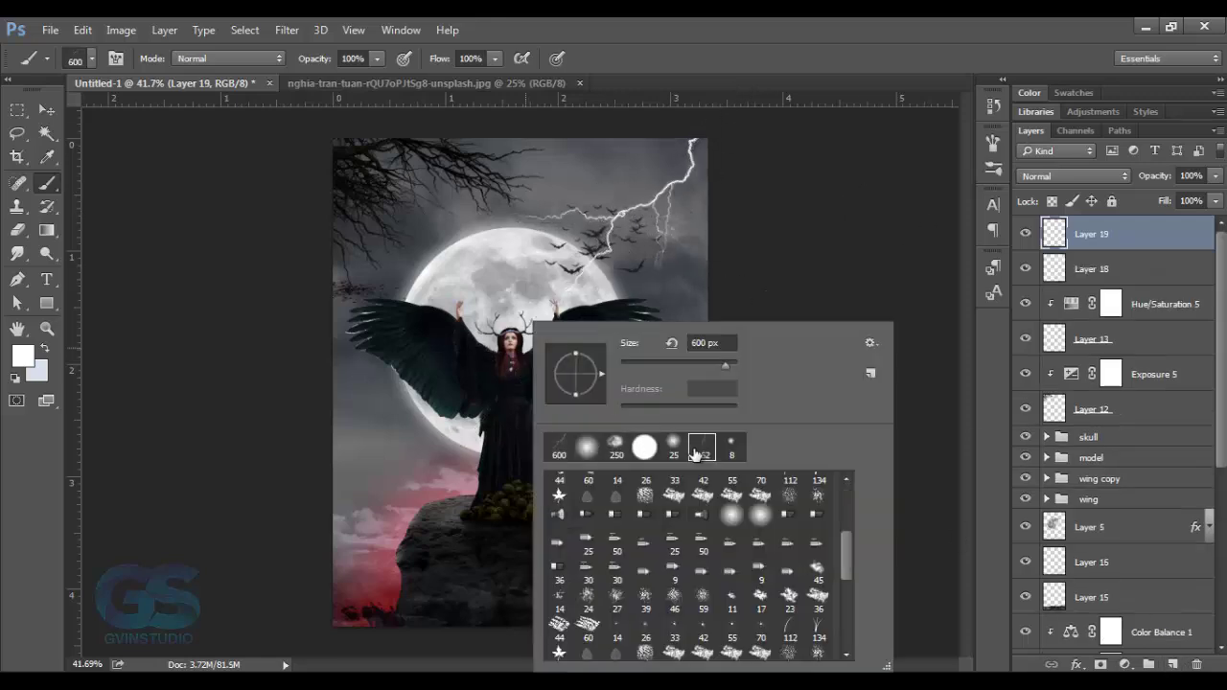
key("Return")
left_click(40, 112)
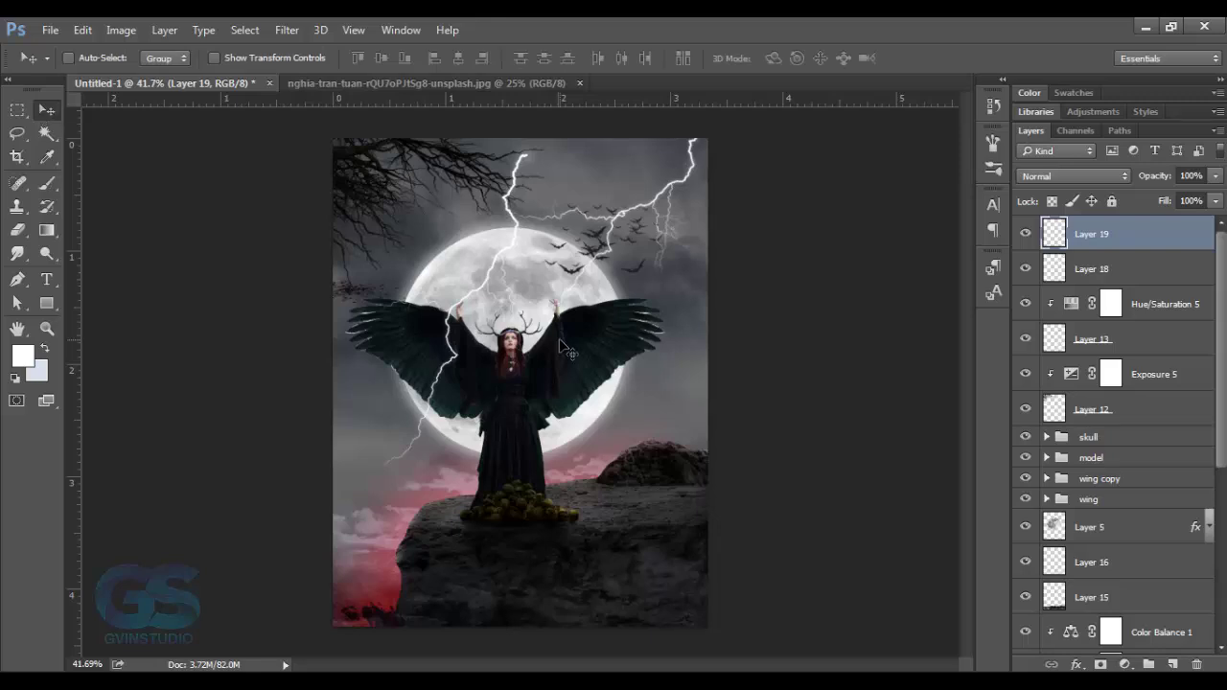
Step: Scale the second bolt to about 143%, rotate it about 17.6°, and place it over the upper-left sky
key("ctrl+t")
left_click_drag(548, 144, 349, 160)
left_click_drag(451, 303, 371, 123)
key("Return")
key("ctrl+t")
mouse_move(478, 270)
left_mouse_down()
mouse_move(522, 321)
mouse_move(501, 373)
left_mouse_up()
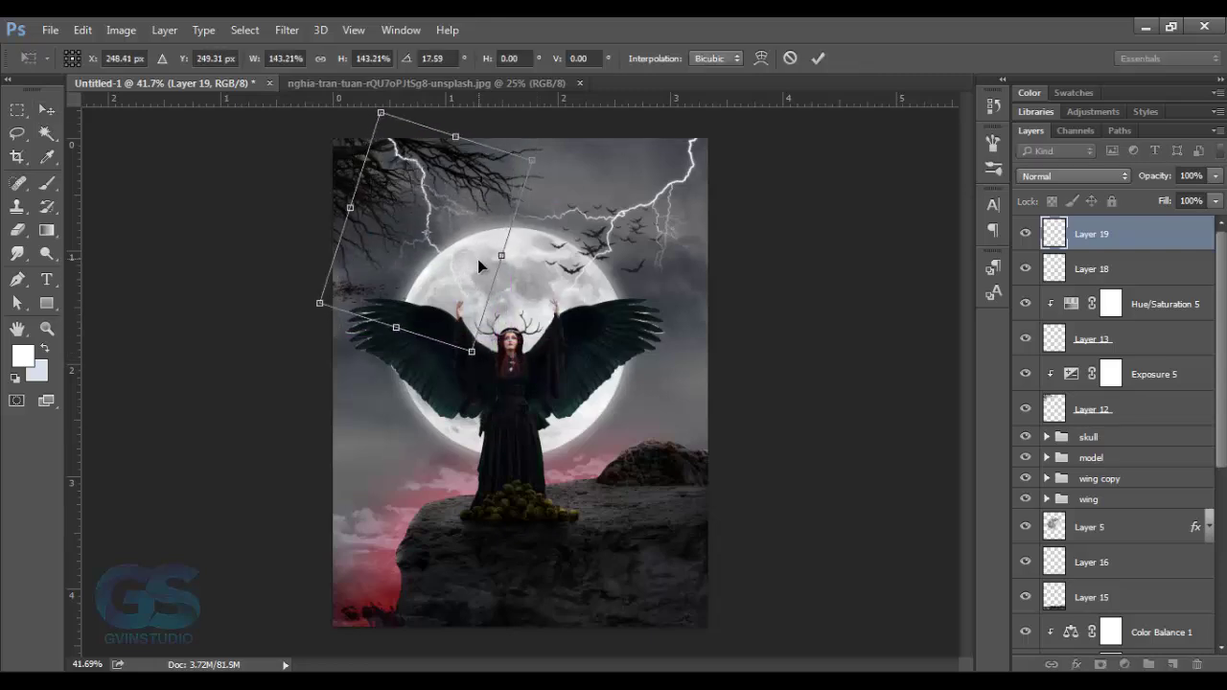
left_click(818, 58)
Step: Darken the Exposure 1 adjustment to about -2.98
key("ctrl+minus")
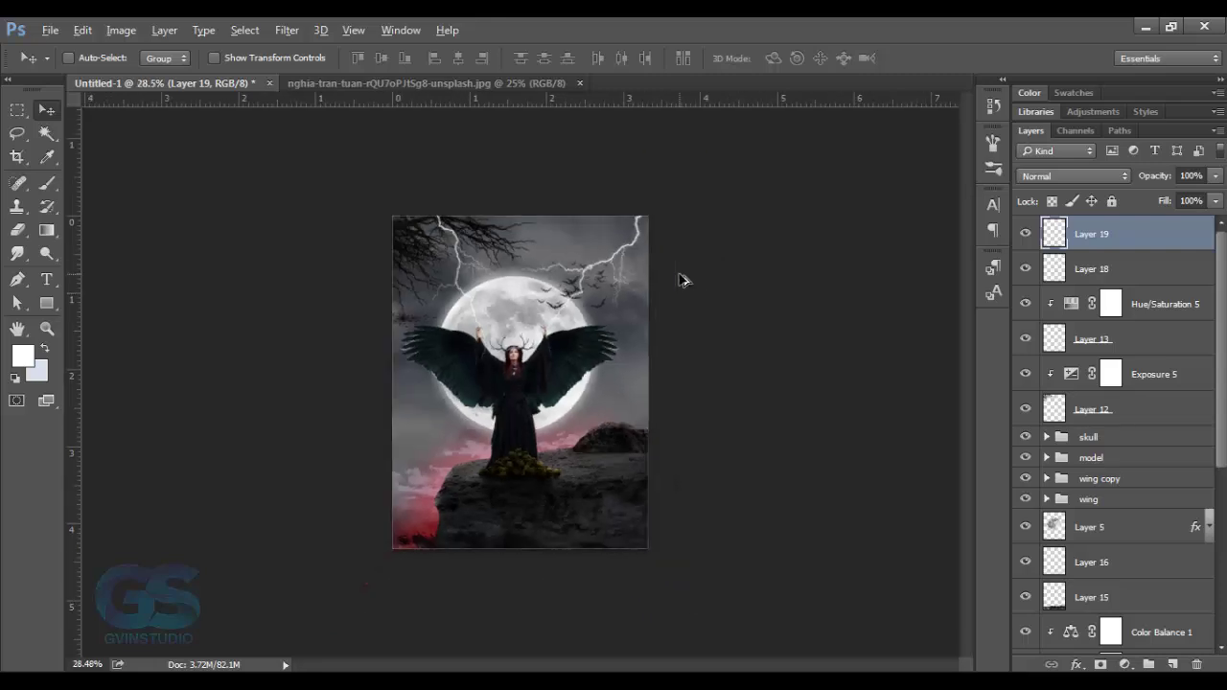
key("ctrl+0")
scroll(1057, 554, "down", 5)
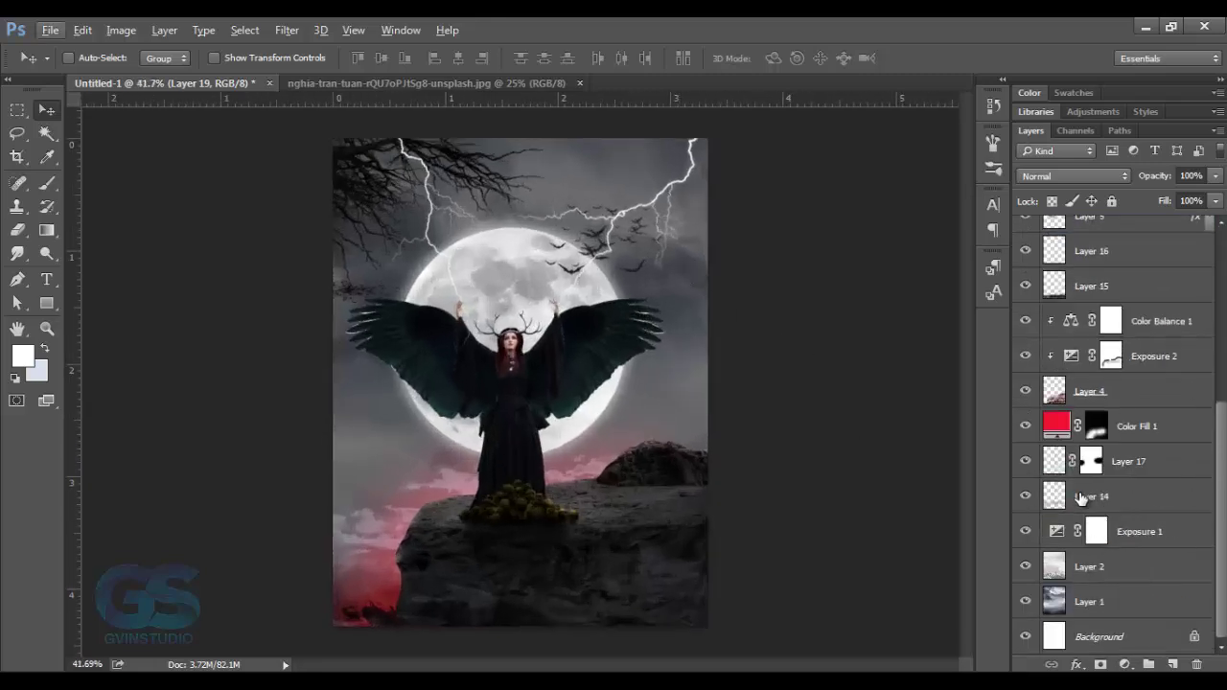
scroll(1081, 496, "up", 1)
scroll(1081, 497, "down", 1)
double_click(1056, 531)
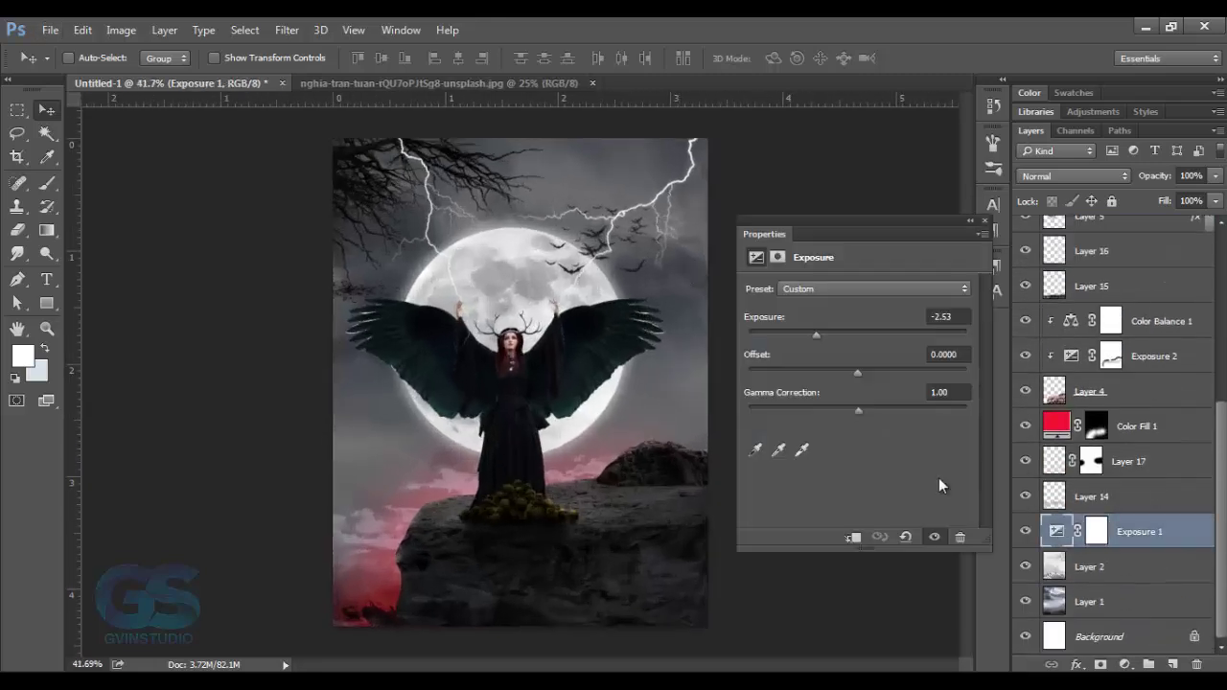
left_click_drag(816, 335, 810, 336)
left_click(984, 221)
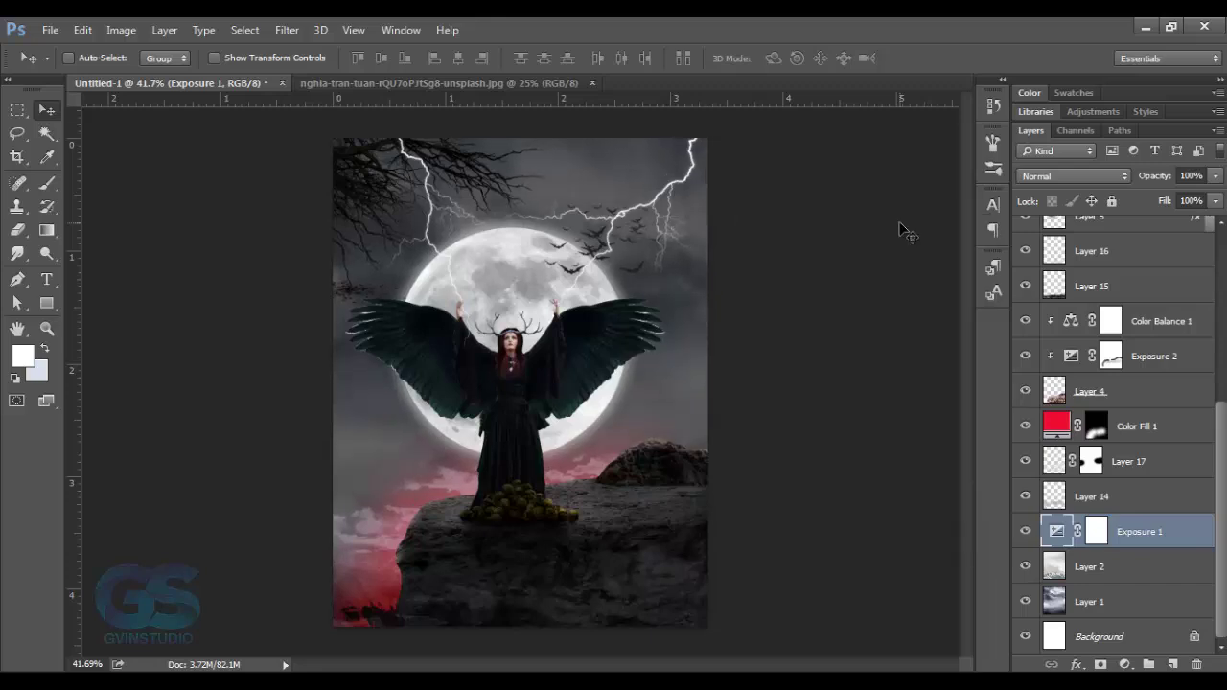
Step: Group the model, wing copy and wing groups together into Group 1
scroll(1130, 419, "up", 10)
left_click(1093, 234)
left_click(1081, 464)
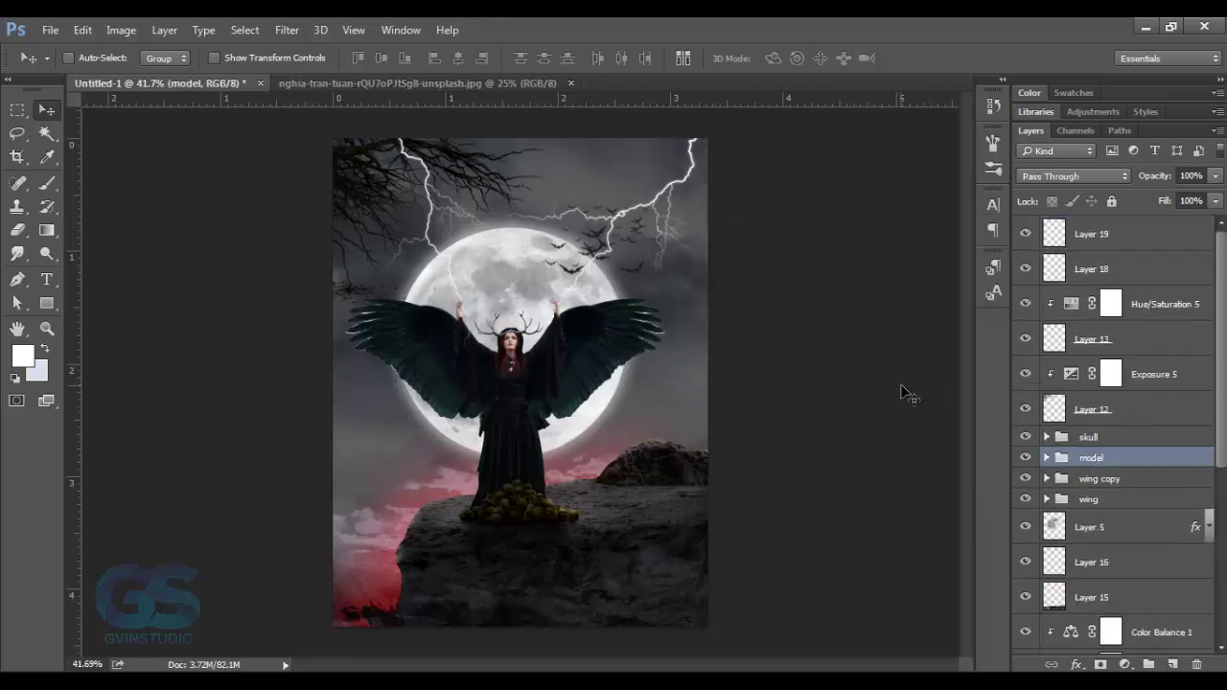
left_click(1086, 498)
left_click(1088, 459, "shift")
key("ctrl+g")
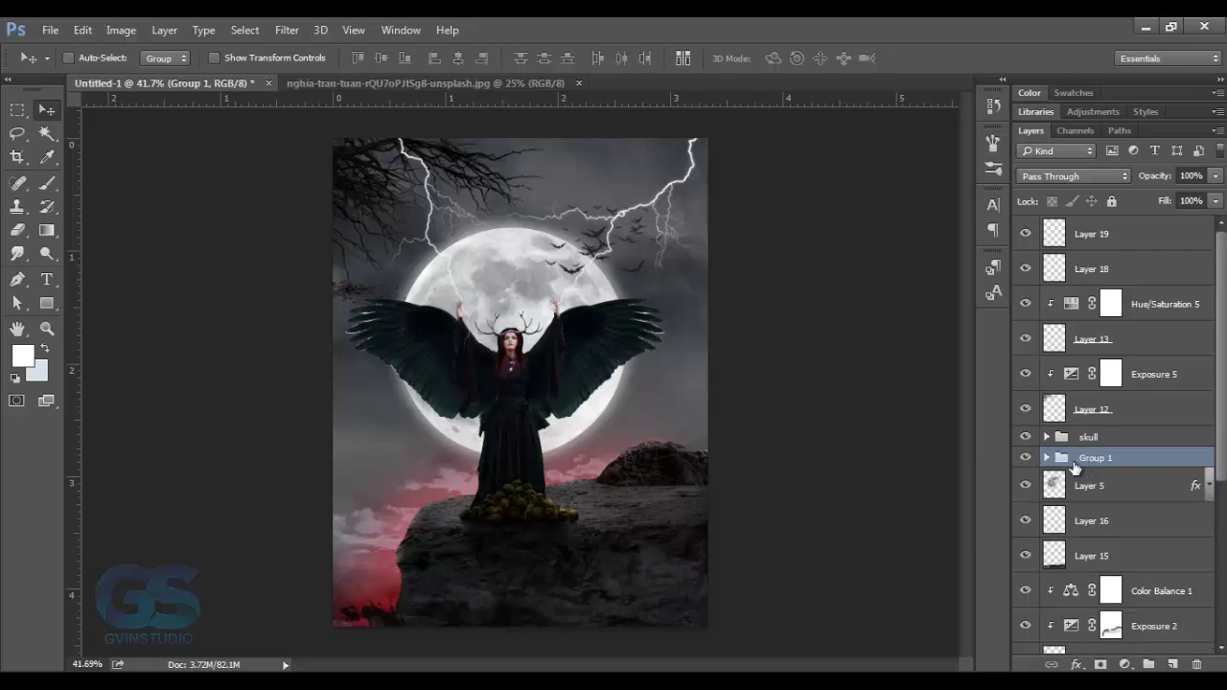
left_click(1026, 457)
Step: Give Group 1 an Outer Glow with spread 5 and a reduced size
double_click(1195, 486)
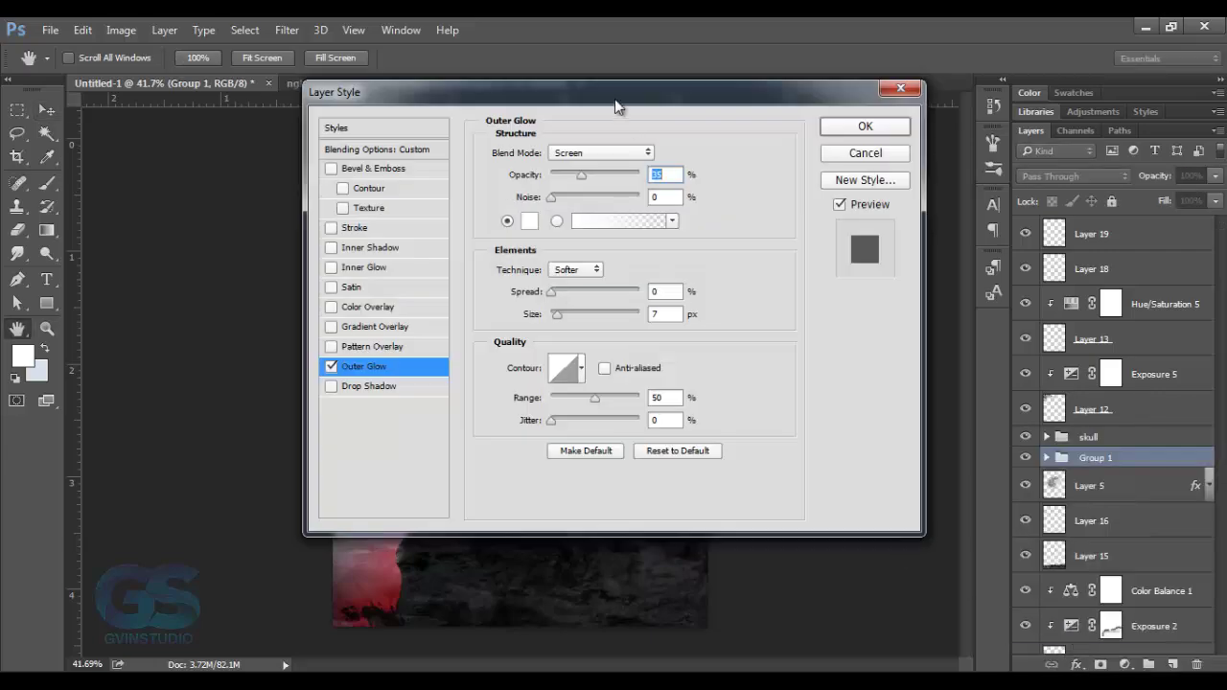
mouse_move(615, 99)
left_mouse_down()
mouse_move(1020, 210)
mouse_move(1009, 208)
left_mouse_up()
left_click_drag(949, 401, 951, 401)
left_click(949, 424)
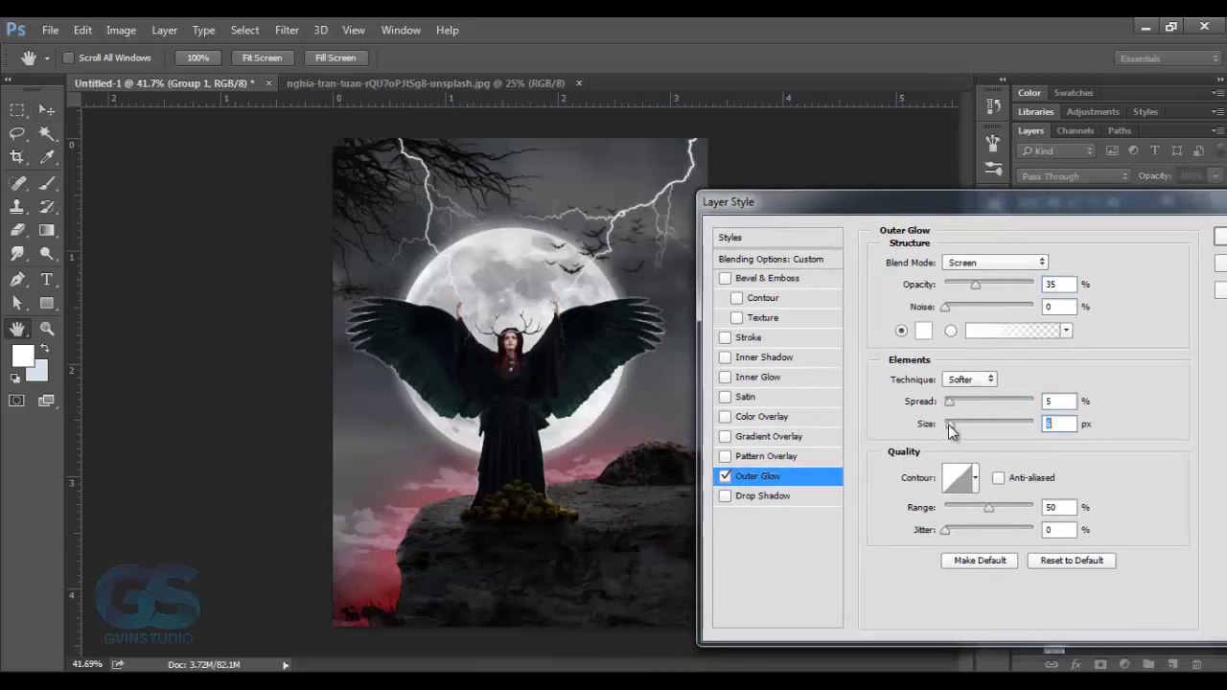
left_click_drag(953, 204, 809, 237)
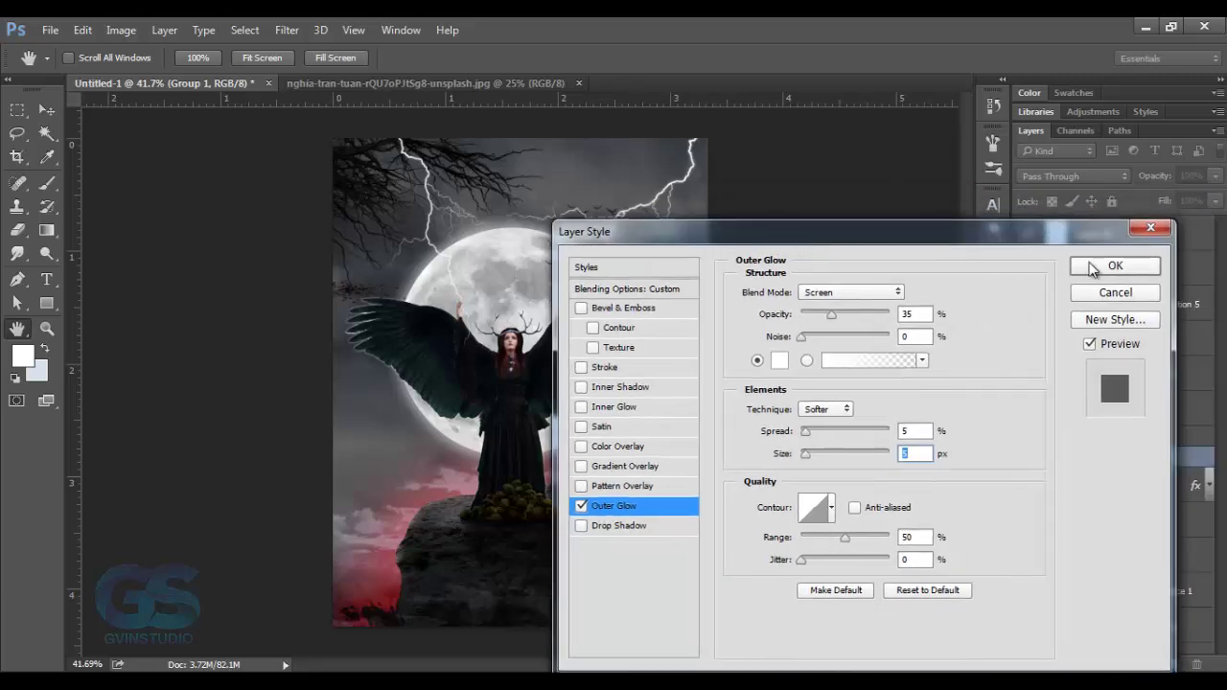
left_click(1115, 268)
Step: Split the outer glow onto its own layer and apply Gaussian Blur to it
right_click(1093, 478)
left_click(1067, 422)
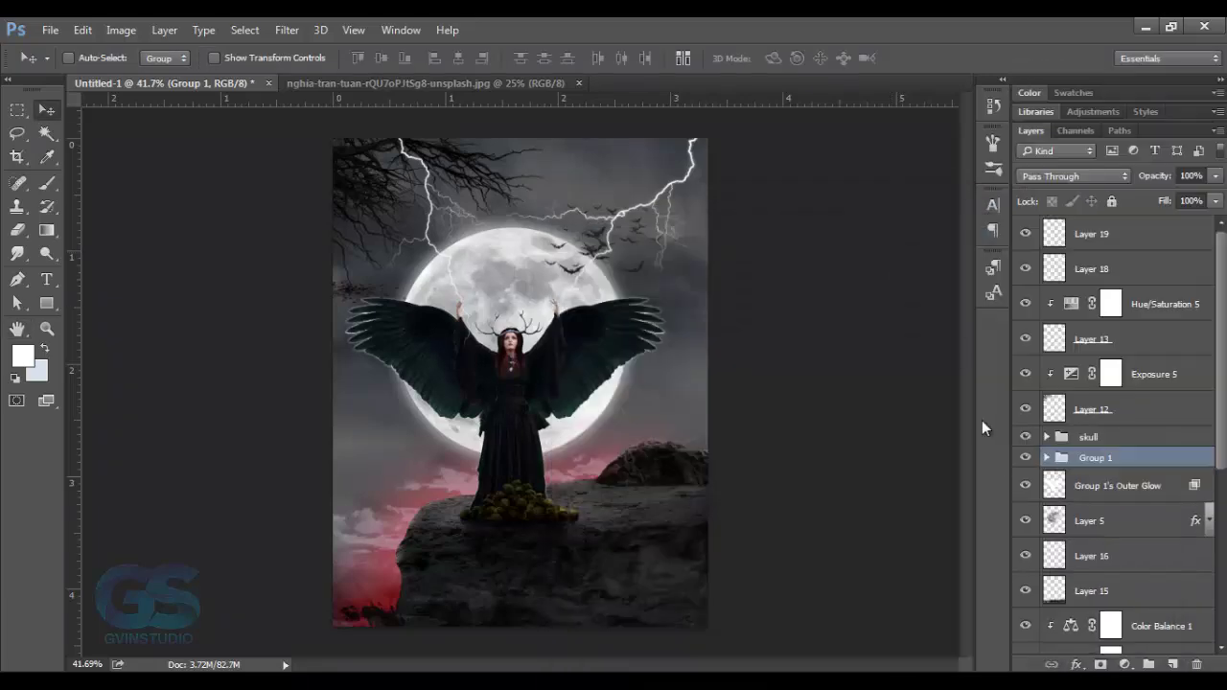
left_click(1026, 485)
left_click(1026, 485)
left_click(1060, 491)
left_click(287, 29)
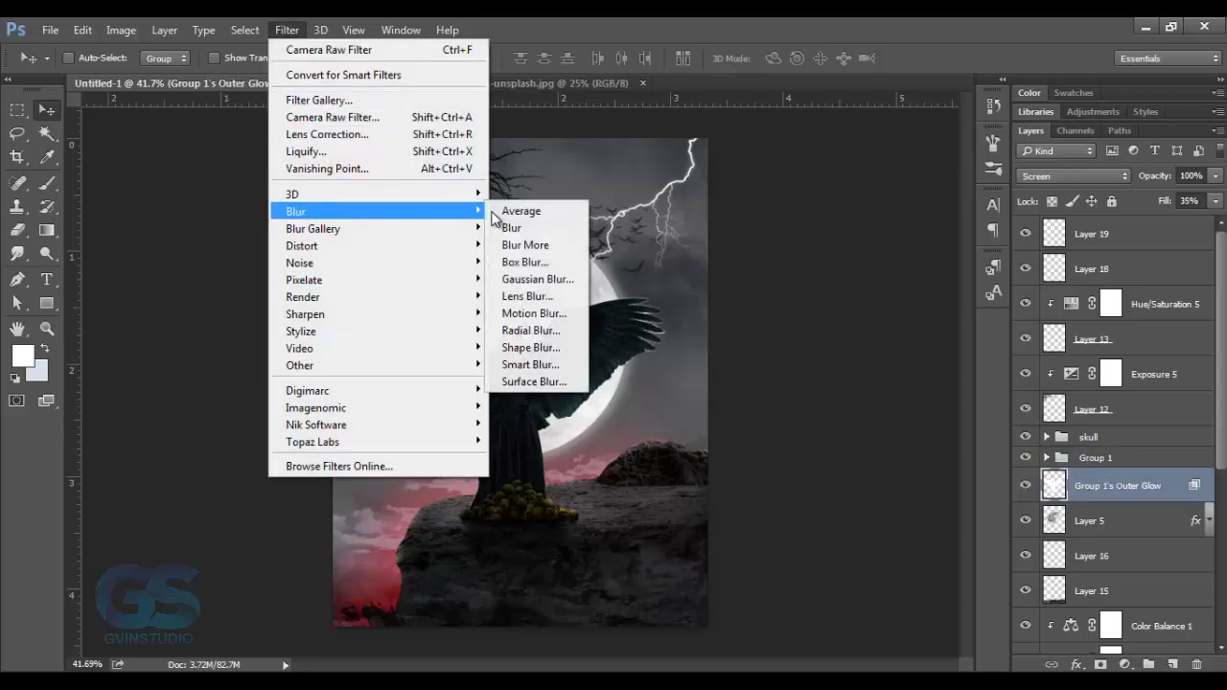
left_click(537, 279)
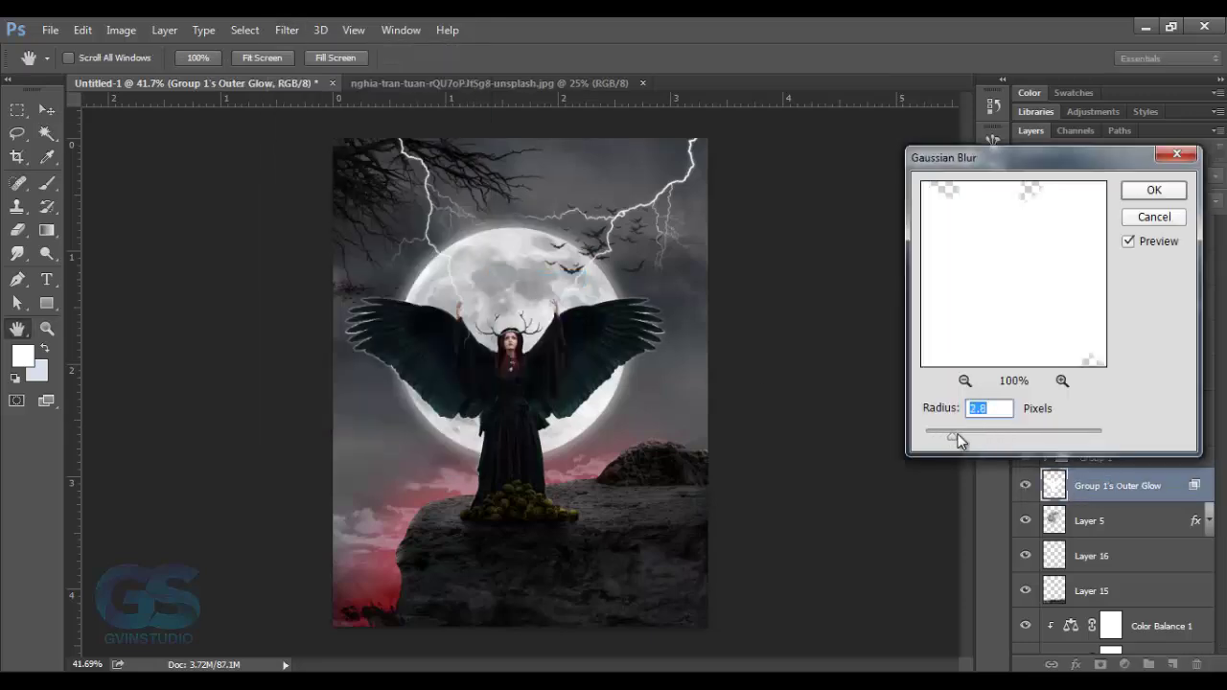
left_click(1148, 194)
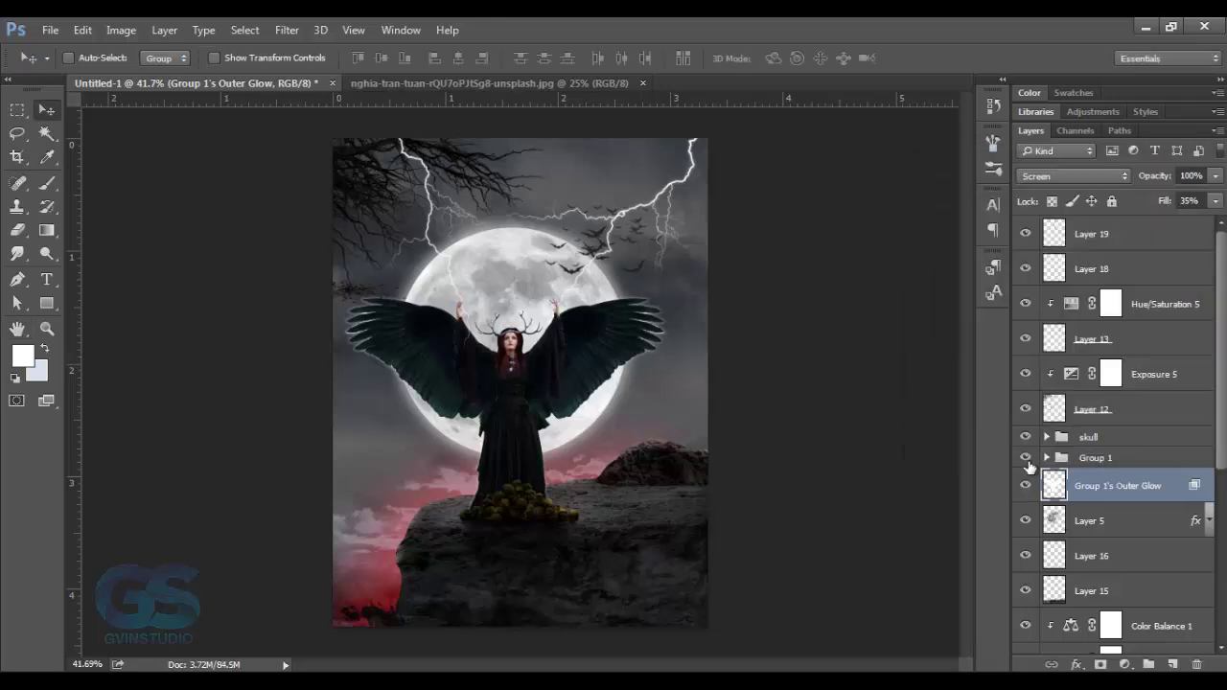
Step: Add a smaller Inner Glow to Group 1 and split it onto its own layer
scroll(1103, 461, "down", 2)
left_click(1096, 387)
left_click(1076, 665)
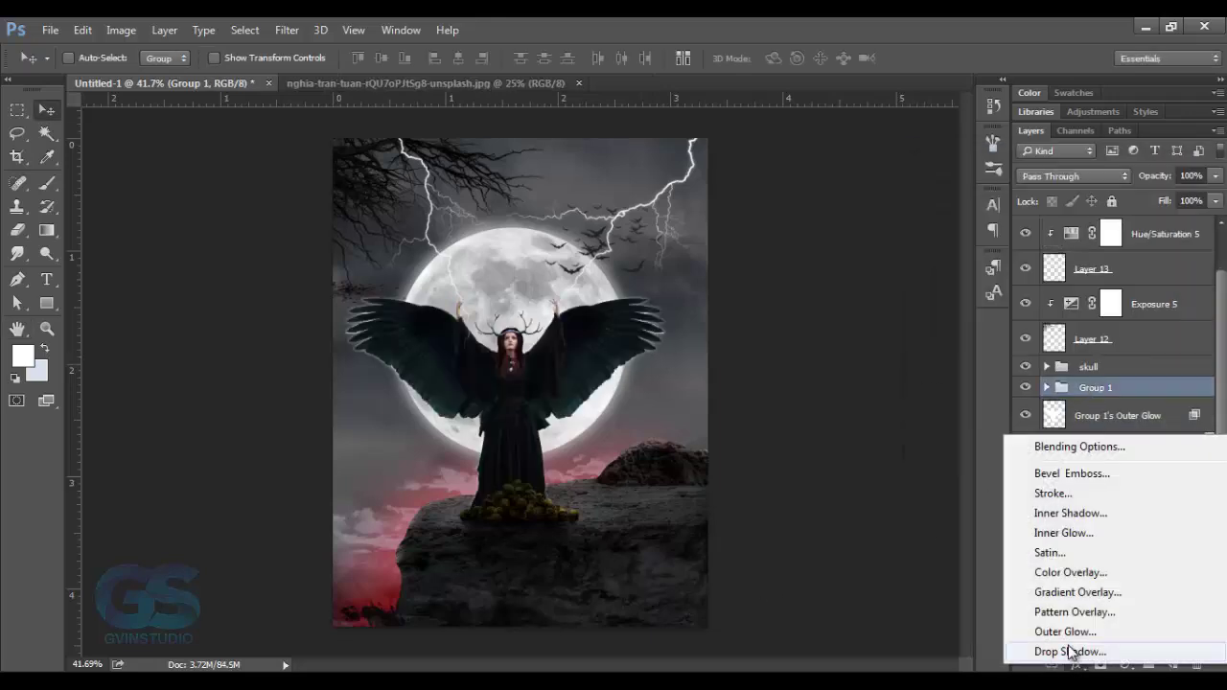
left_click(1059, 533)
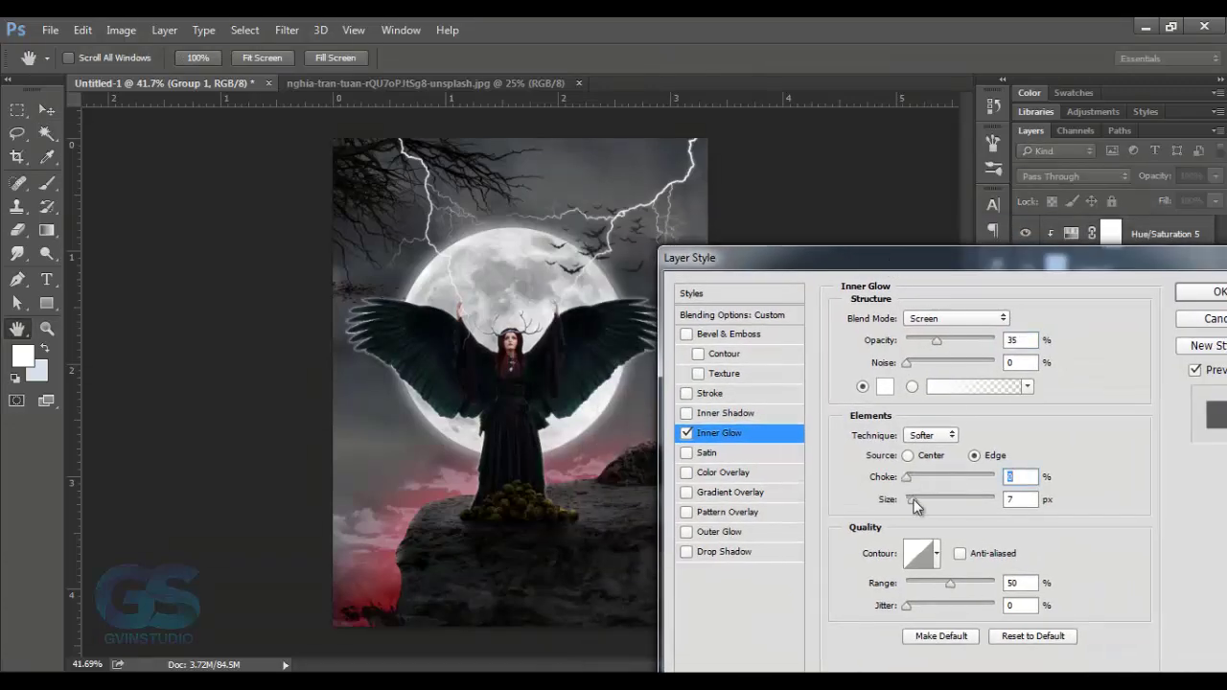
left_click_drag(911, 499, 910, 500)
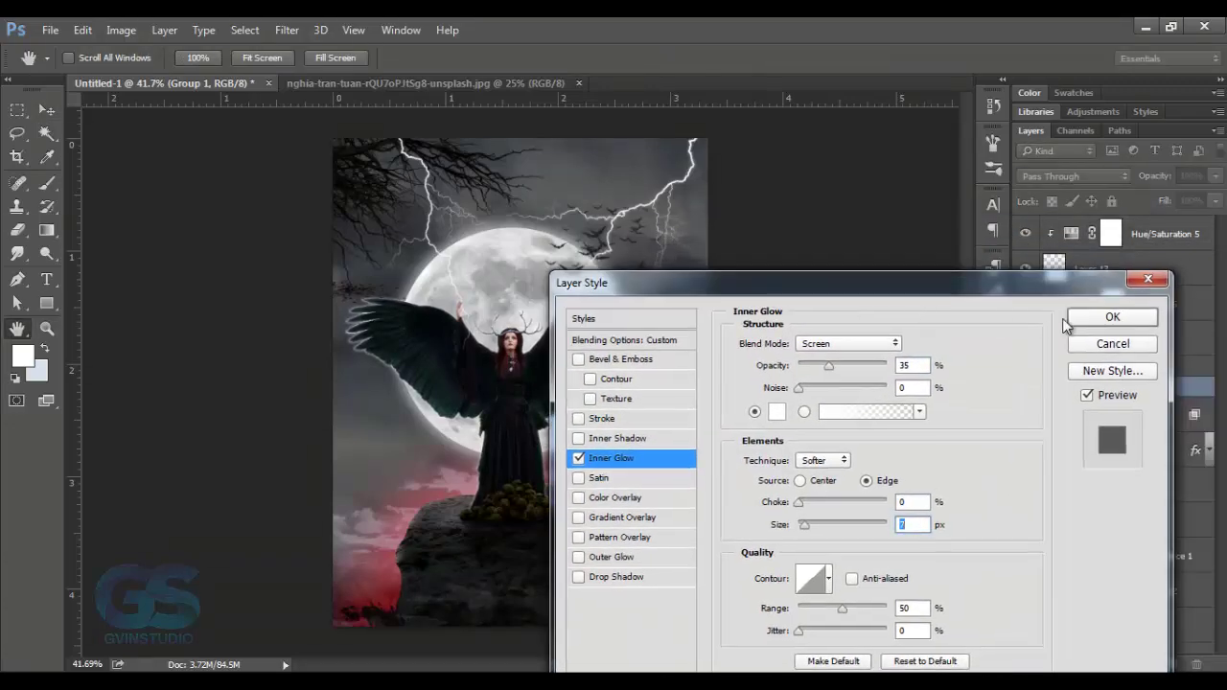
left_click(1109, 317)
right_click(1091, 411)
left_click(928, 621)
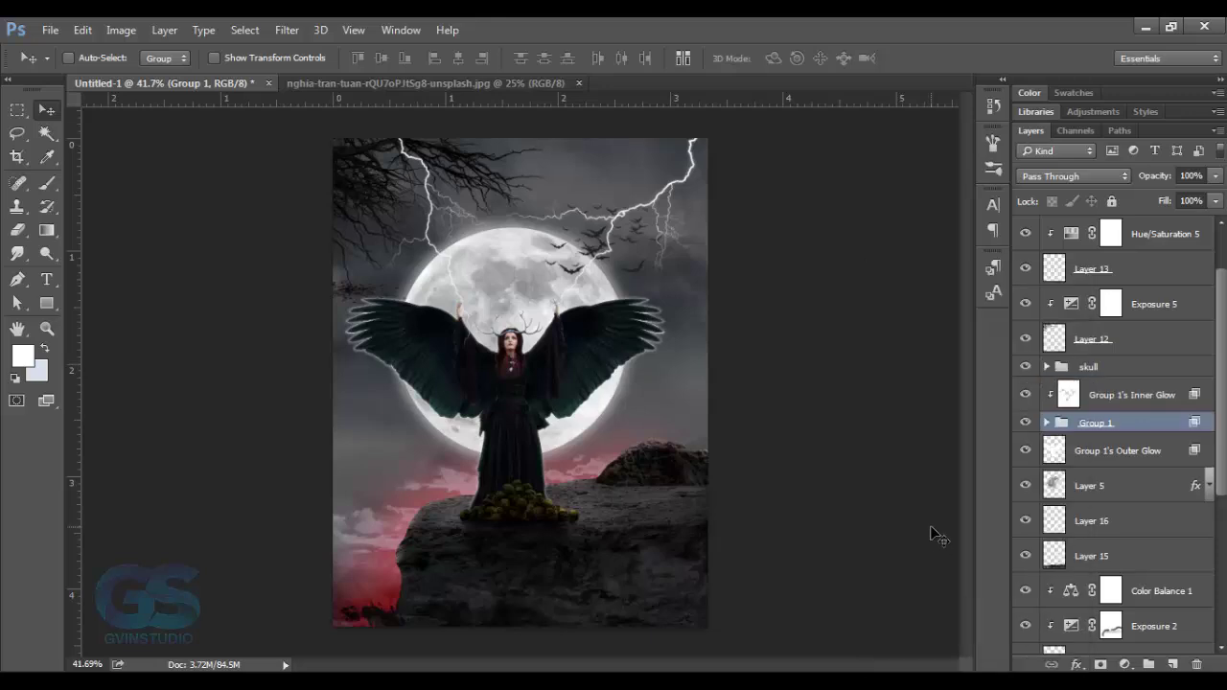
Step: Set the Outer Glow layer to 52% opacity and Gaussian-blur it at radius 3.4
left_click(1086, 458)
left_click(1113, 395)
left_click(1078, 449)
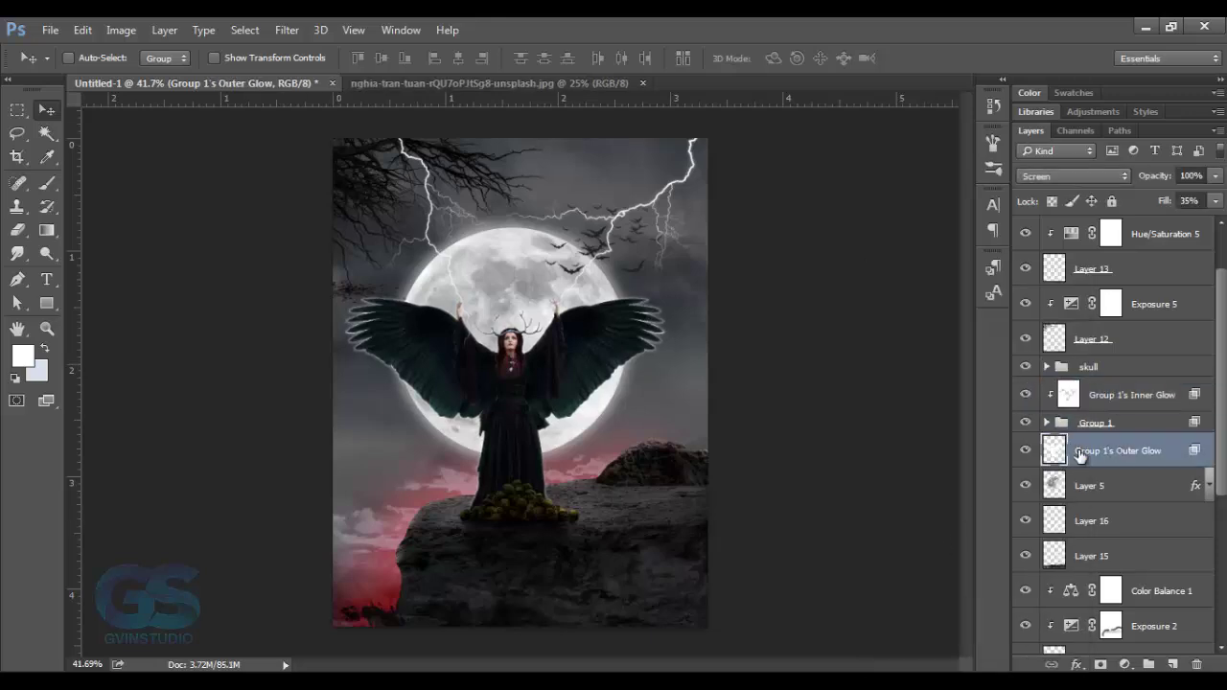
left_click_drag(1154, 182, 1118, 186)
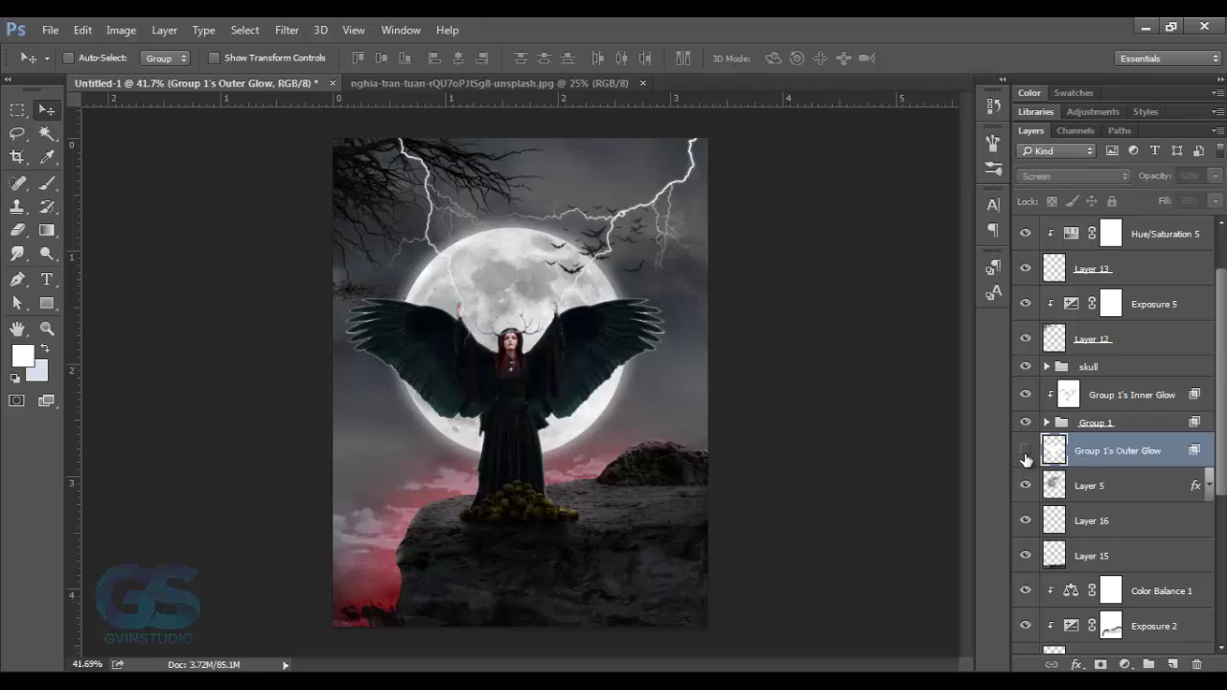
left_click(287, 29)
left_click(530, 279)
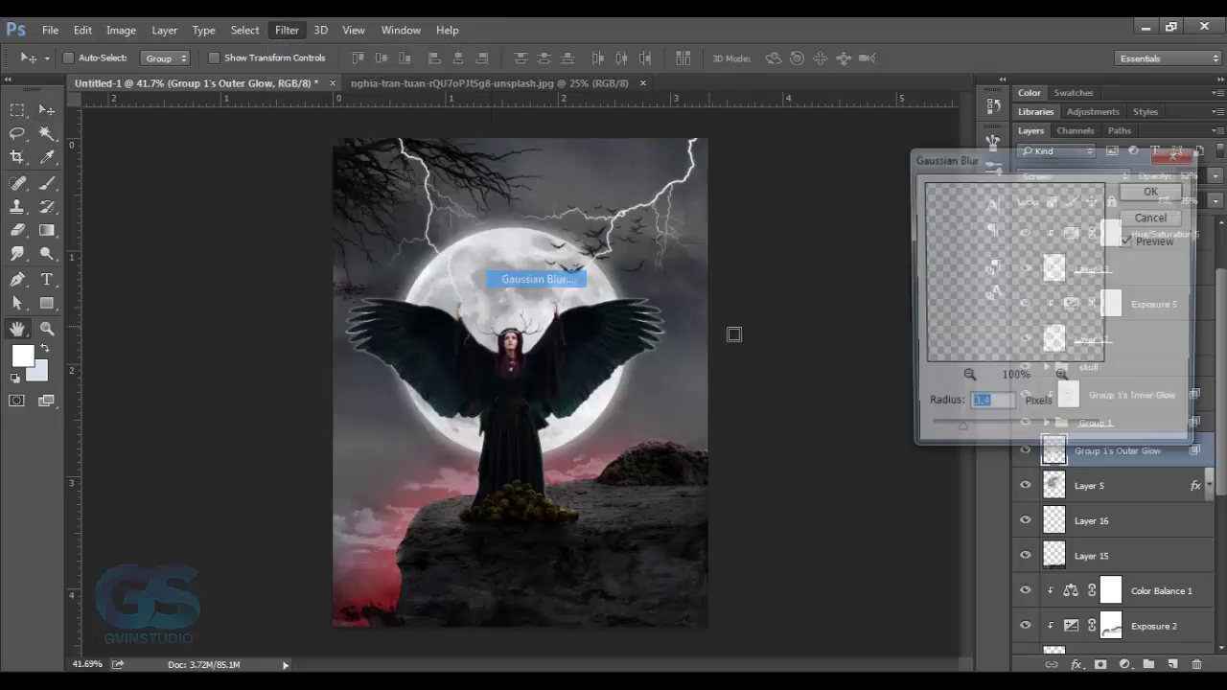
left_click(1139, 217)
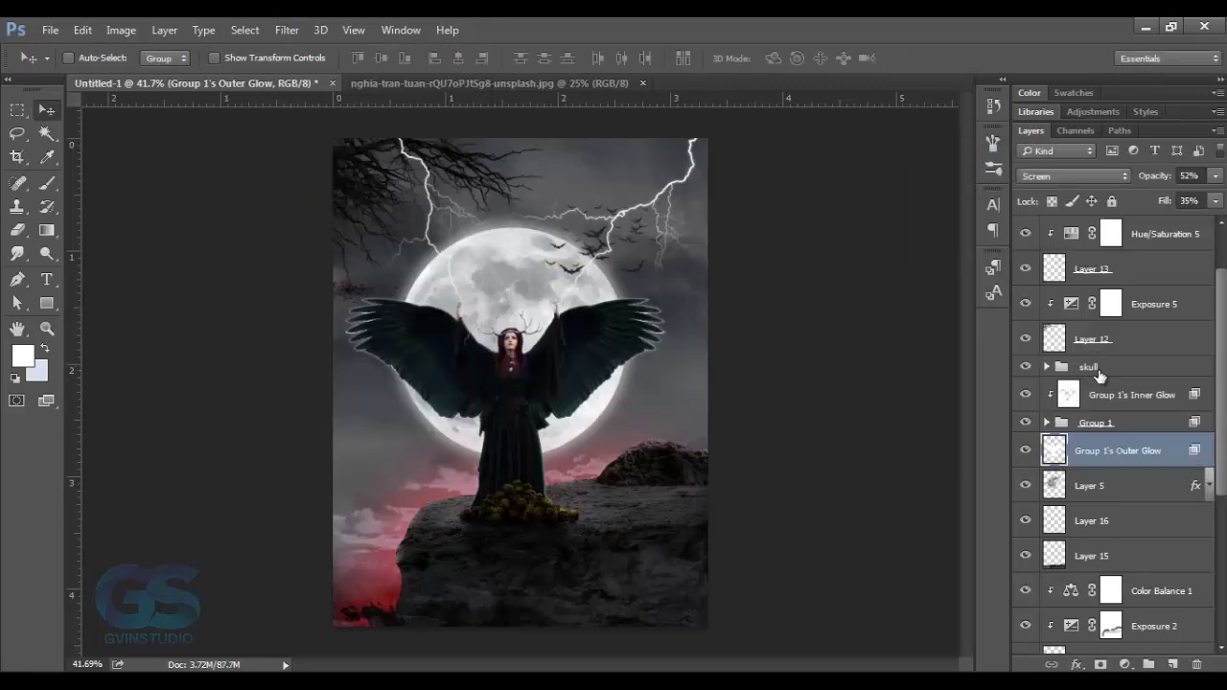
Step: Gaussian-blur the Inner Glow layer and stamp all visible layers into a new Layer 20
left_click(1131, 395)
left_click(286, 29)
left_click(533, 279)
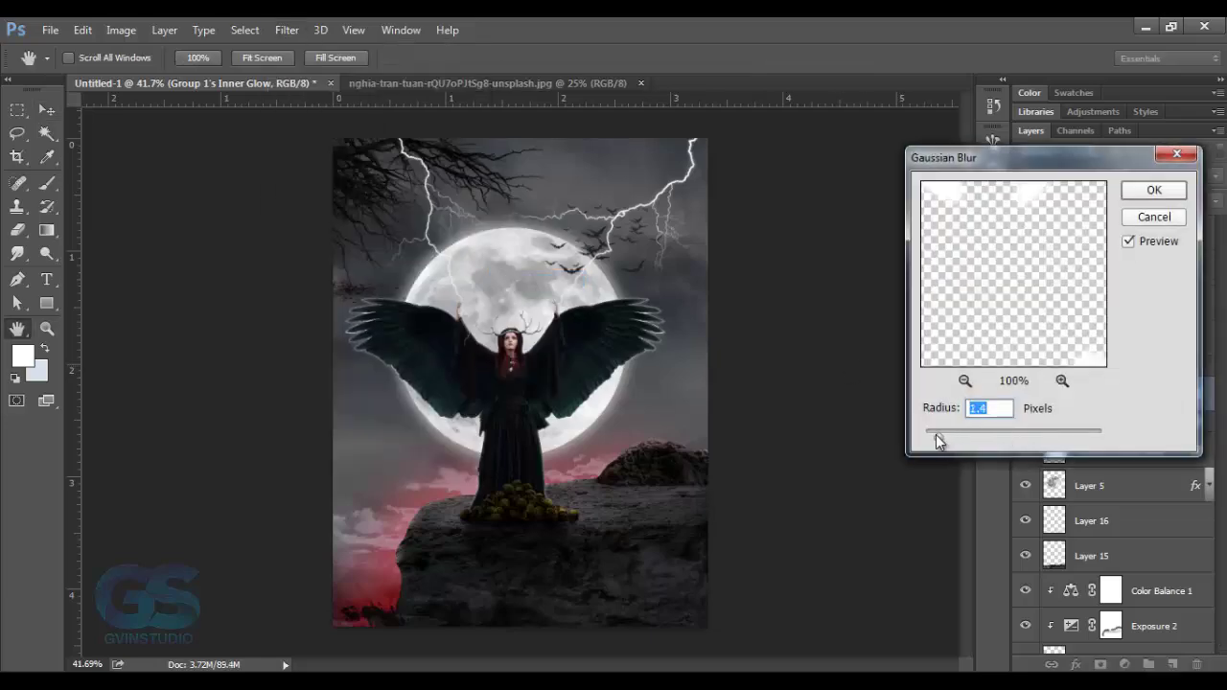
left_click(1149, 190)
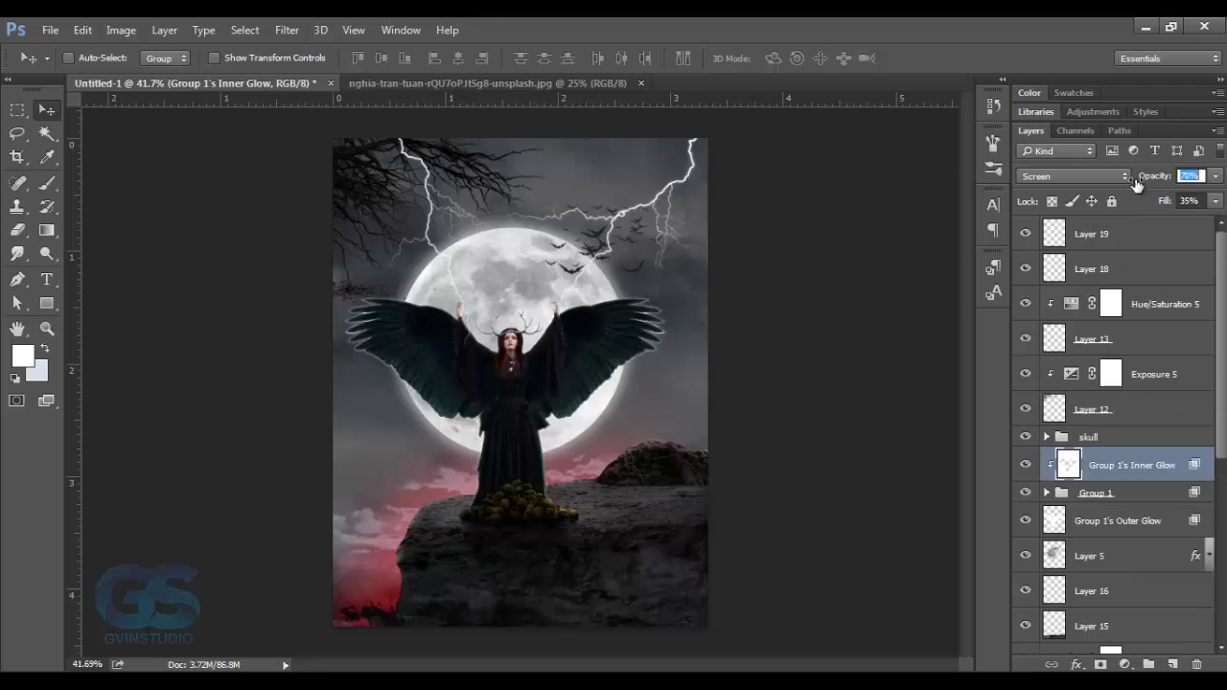
key("ctrl+shift+alt+e")
Step: Grade Layer 20 in Camera Raw with Clarity +9, Highlights +2 and Tone Curve Lights +3
left_click(286, 29)
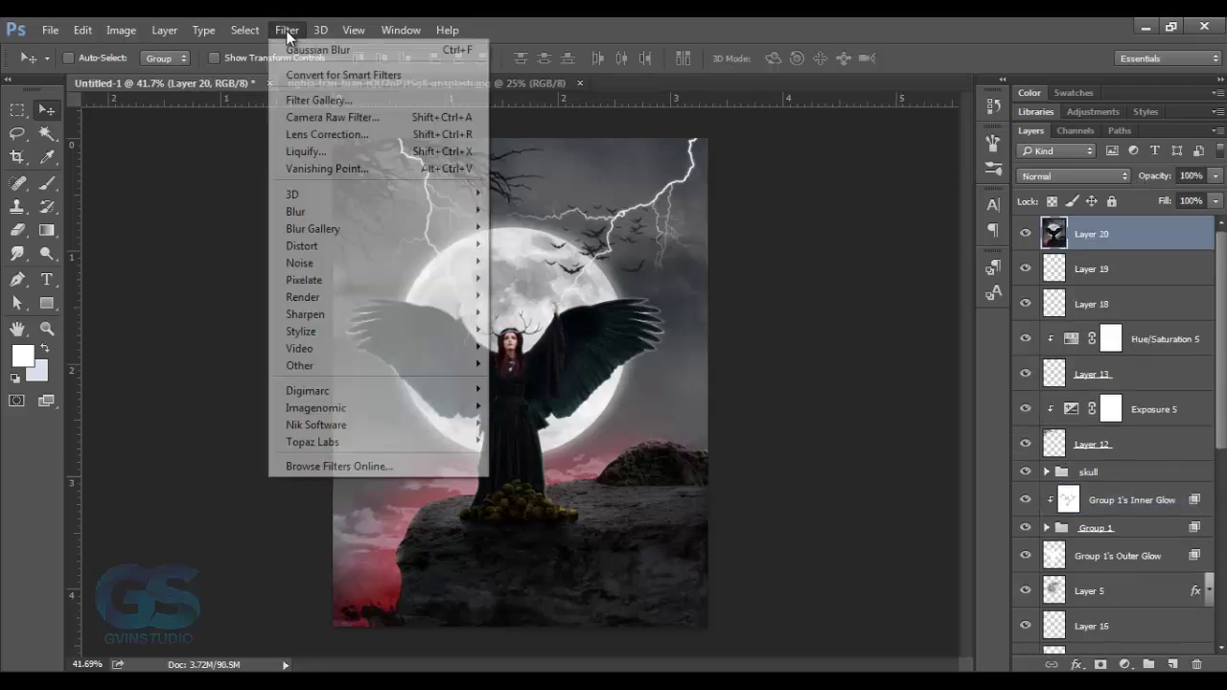
left_click(316, 116)
left_click_drag(996, 569, 1007, 572)
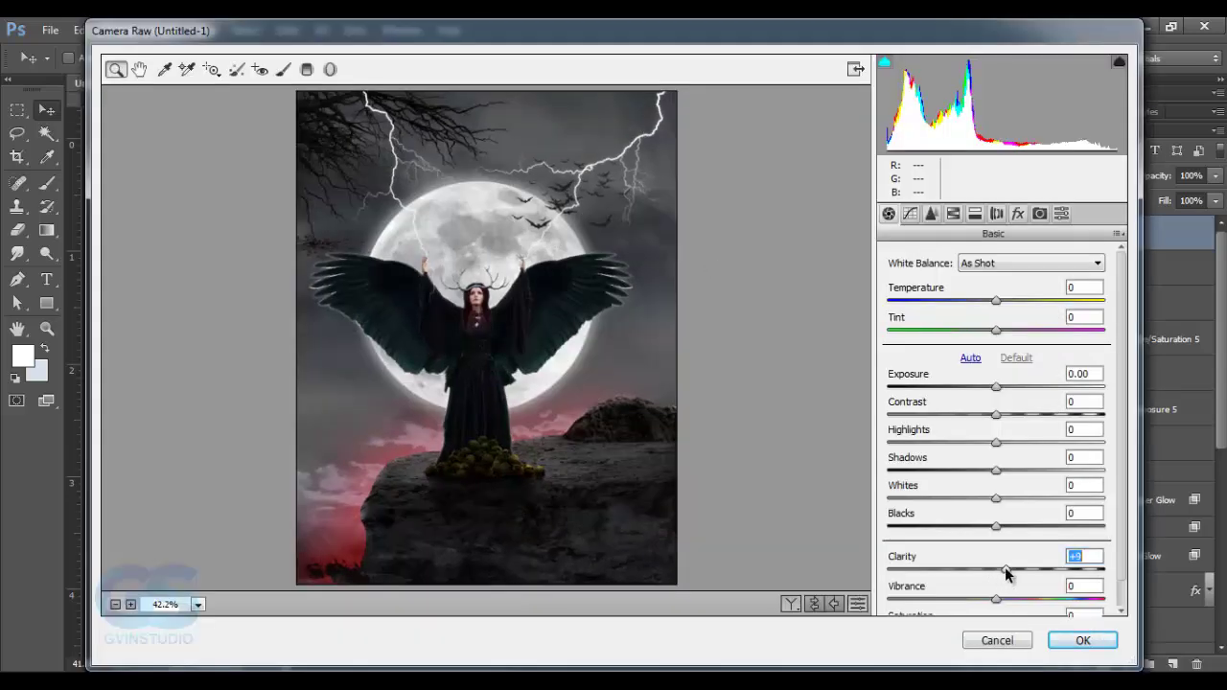
left_click_drag(996, 442, 998, 442)
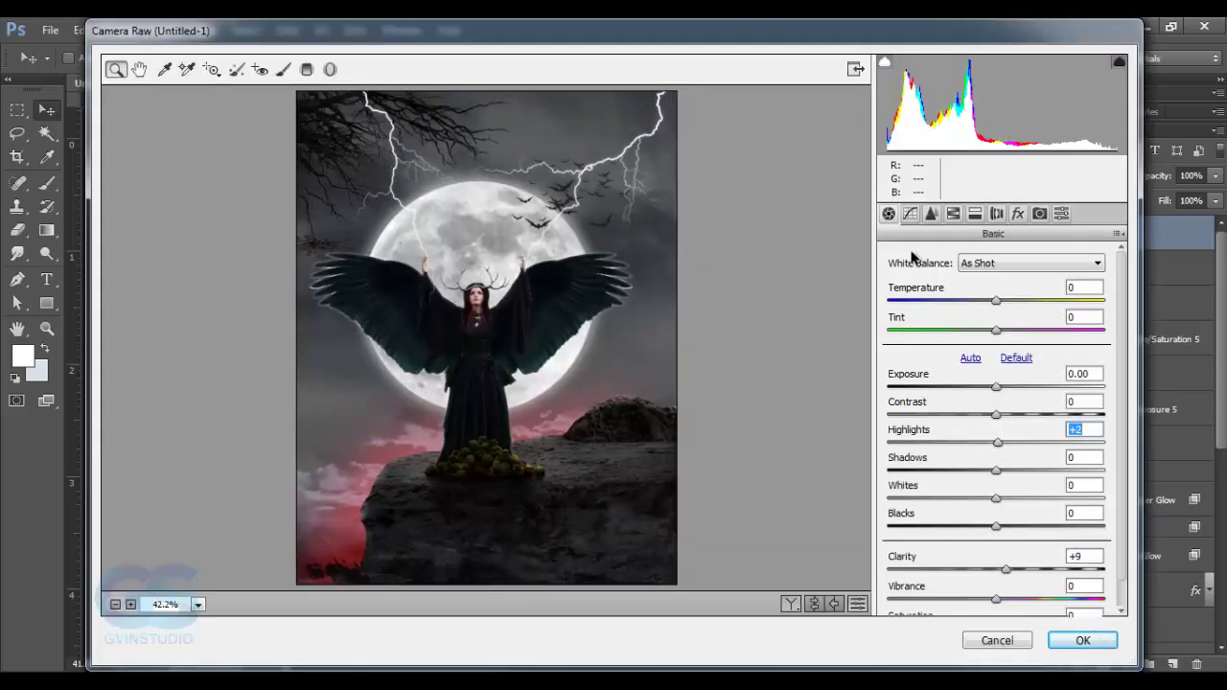
left_click(910, 212)
scroll(1008, 584, "down", 1)
left_click_drag(996, 572, 1000, 546)
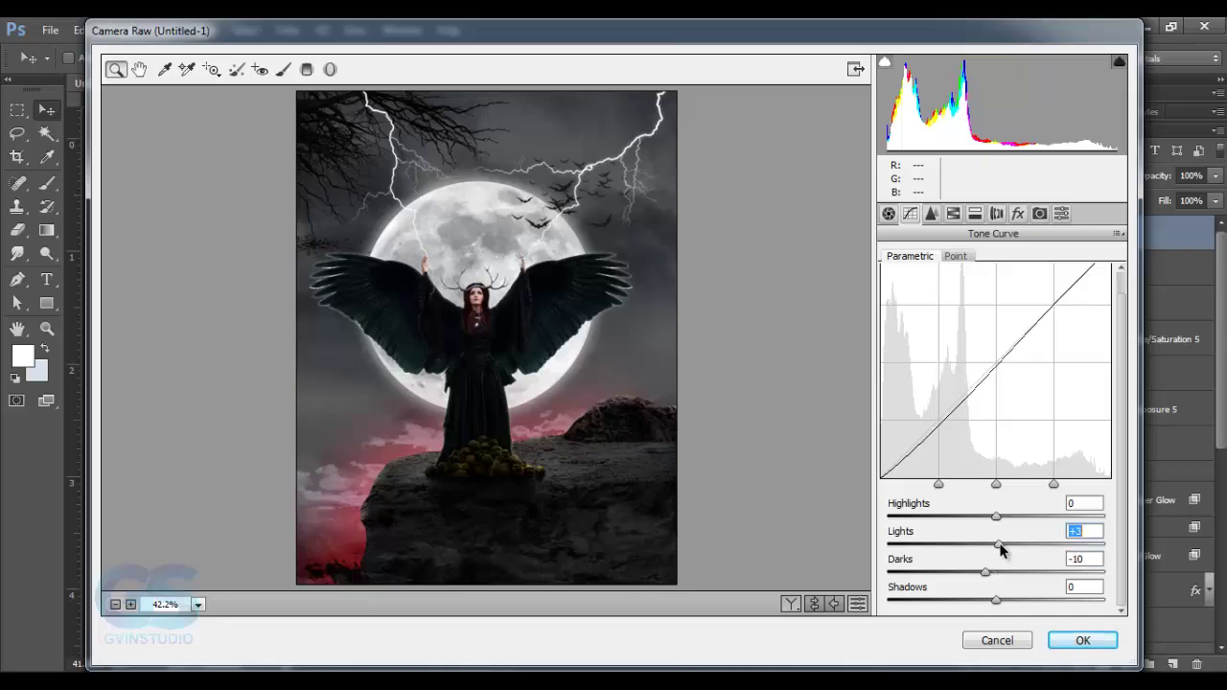